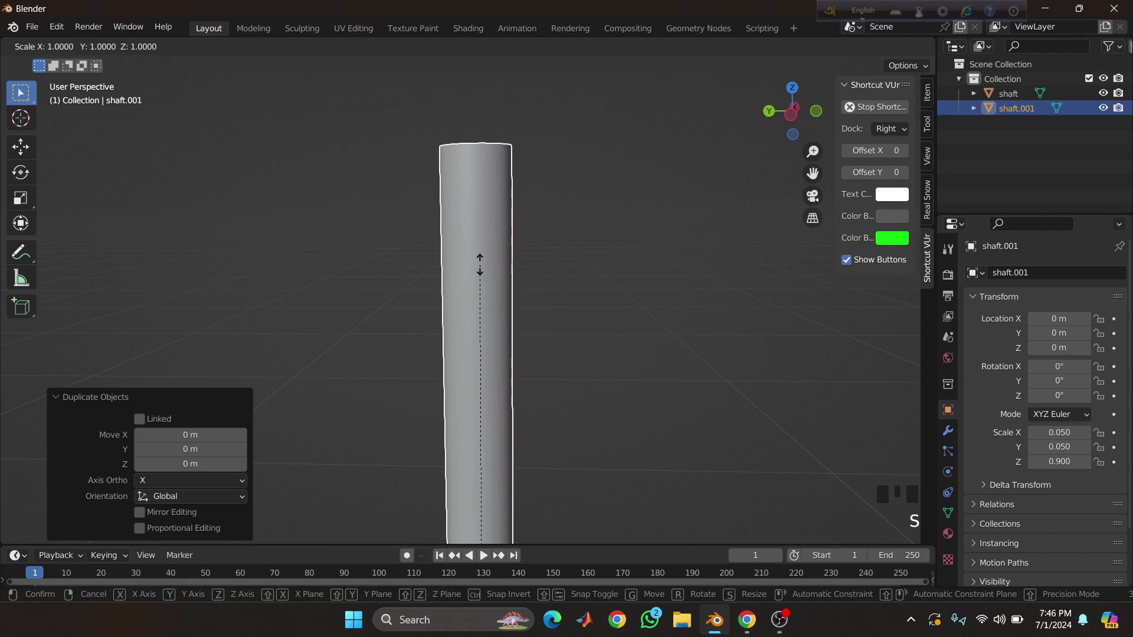
# - Shorten the duplicated shaft cylinder by scaling it along Z by a factor of about 0.461
pyautogui.press('z')
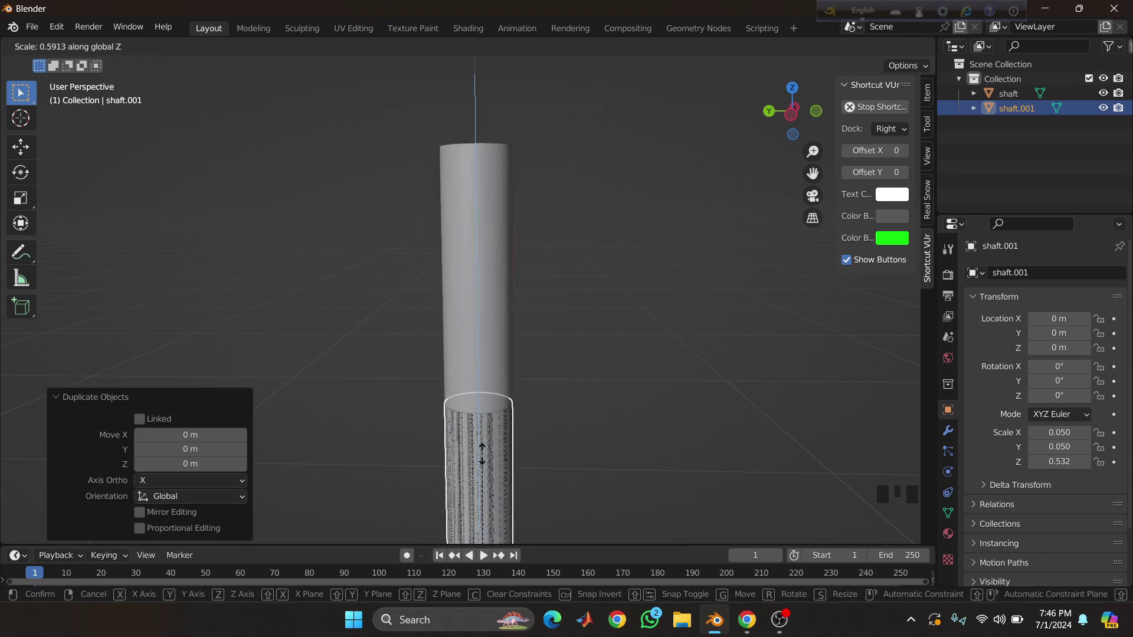
pyautogui.click(474, 512)
pyautogui.scroll(-1, 501, 451)
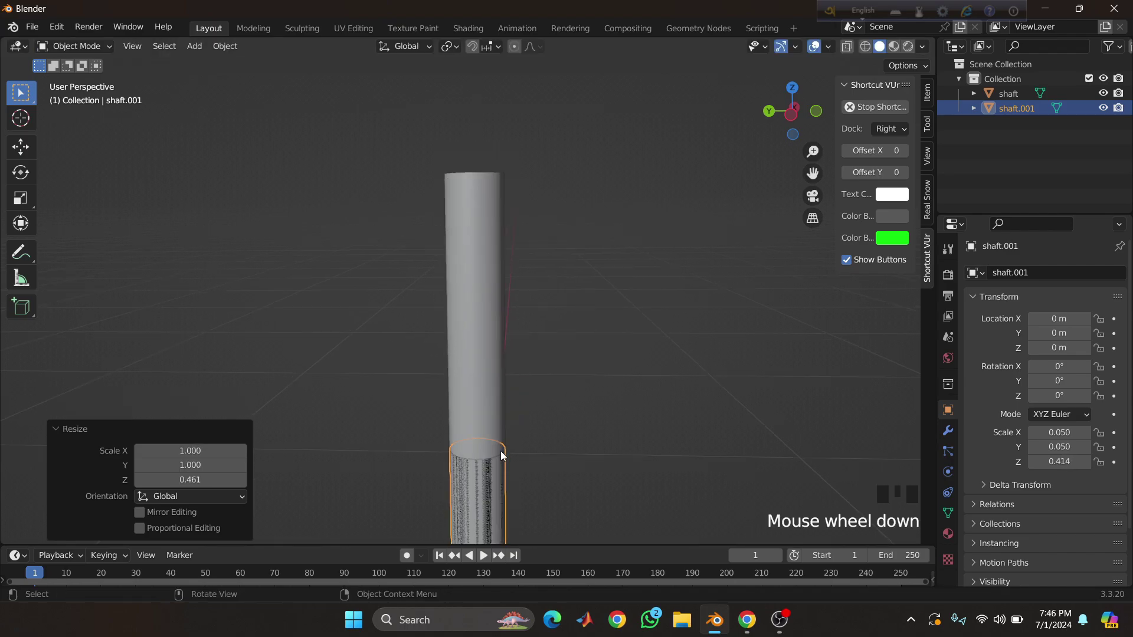
pyautogui.scroll(-4, 500, 451)
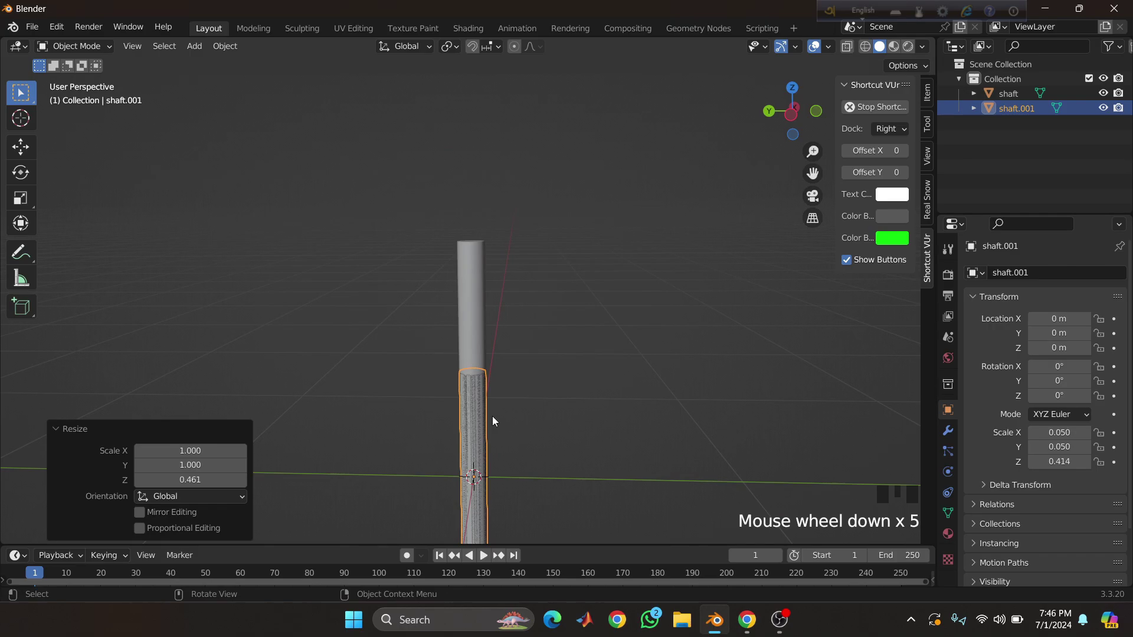
# - Widen the shaft copy in X and Y by about 1.186 and shorten it along Z by about 0.450
pyautogui.press('s')
pyautogui.hotkey('shift', 'z')
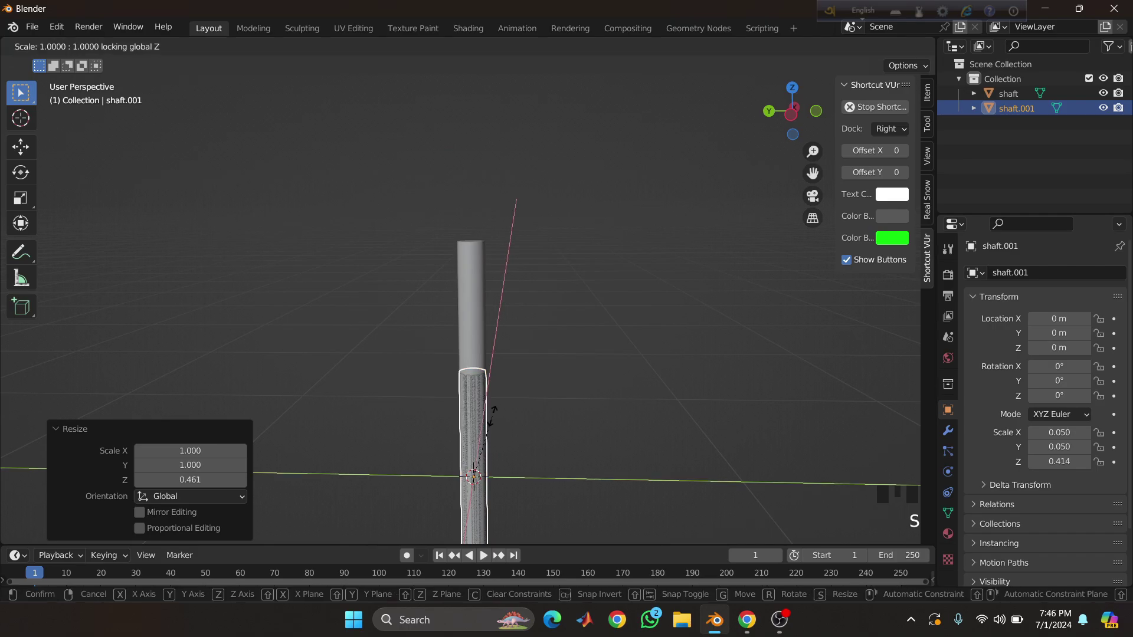
pyautogui.click(582, 325)
pyautogui.press('s')
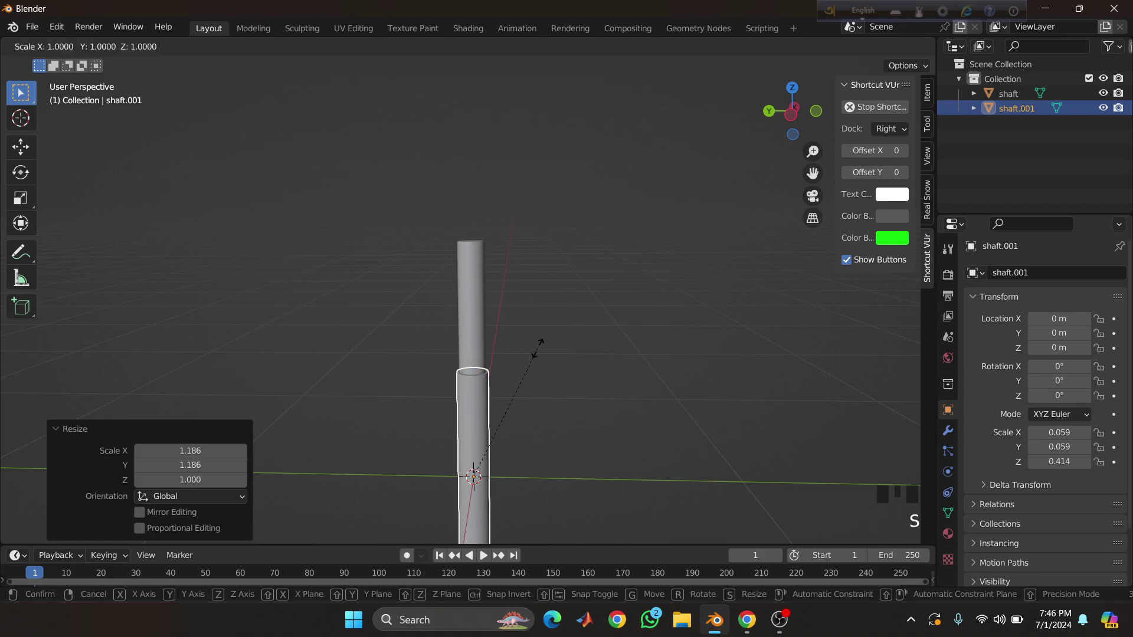
pyautogui.press('z')
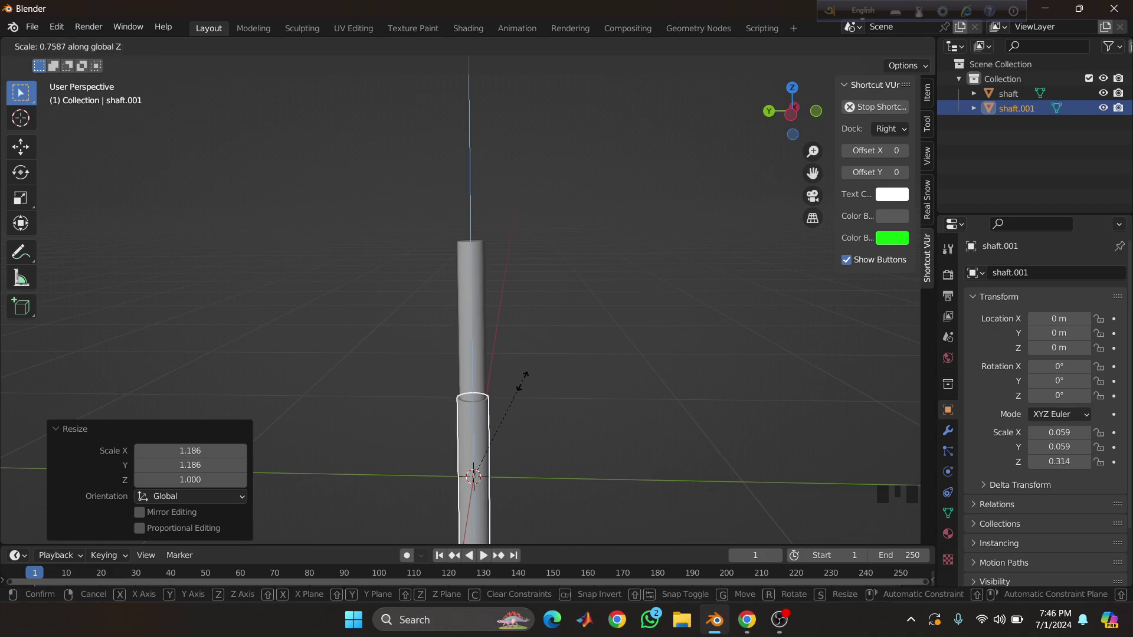
pyautogui.click(515, 427)
# - Move the short sleeve up the shaft along Z by about 0.564 m
pyautogui.press('g')
pyautogui.press('z')
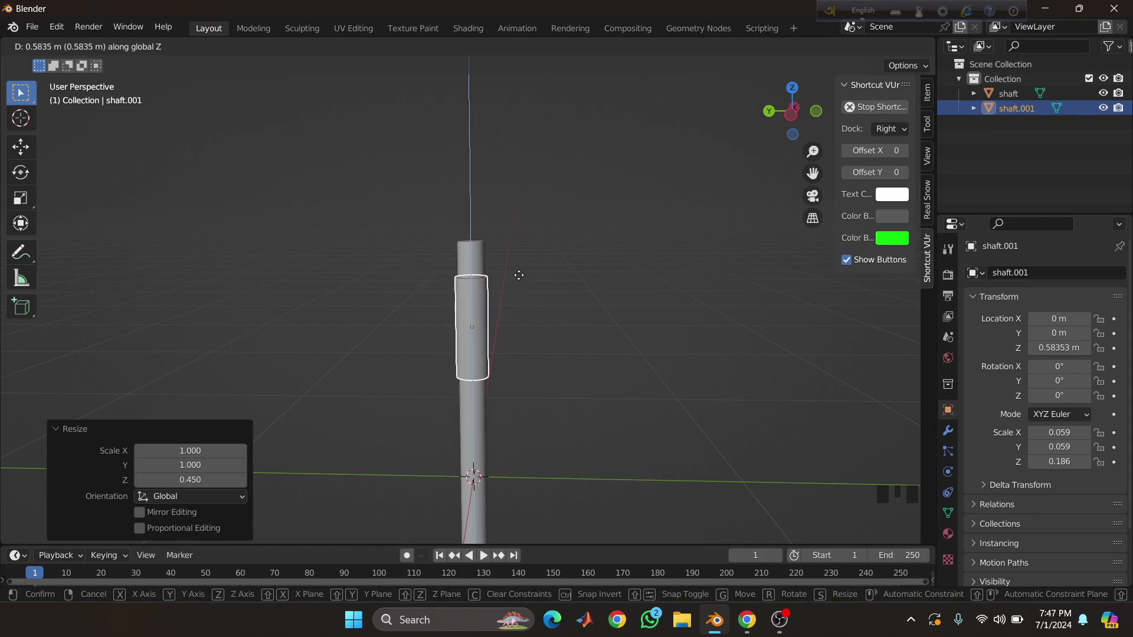
pyautogui.click(519, 286)
# - Scale the sleeve along Z by about 0.750 to shorten it further
pyautogui.scroll(3, 518, 287)
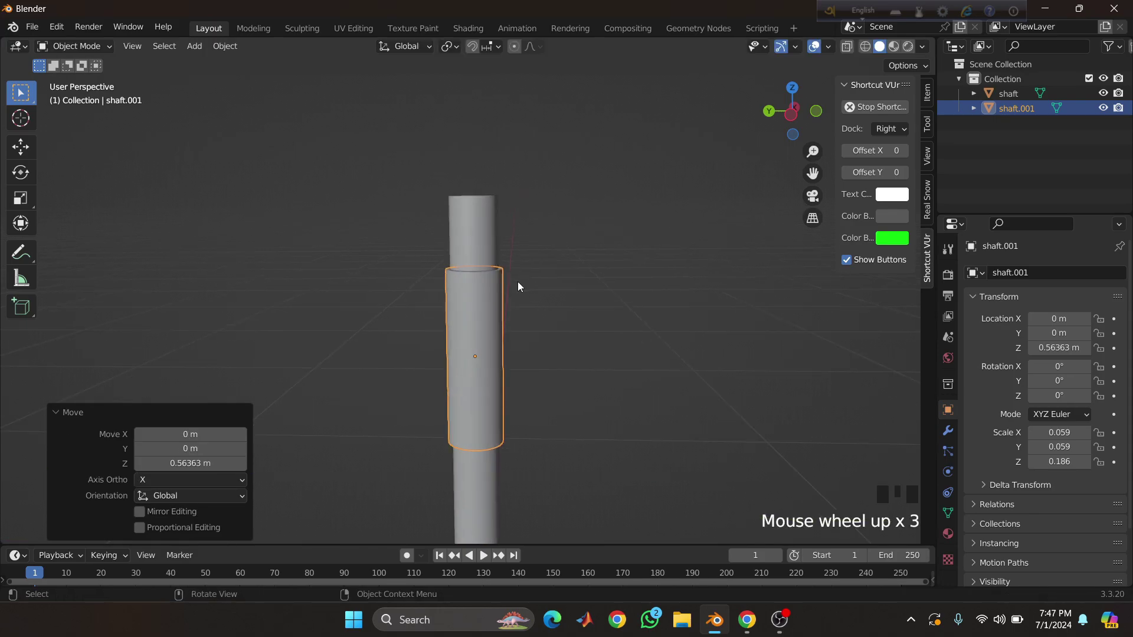
pyautogui.press('s')
pyautogui.press('z')
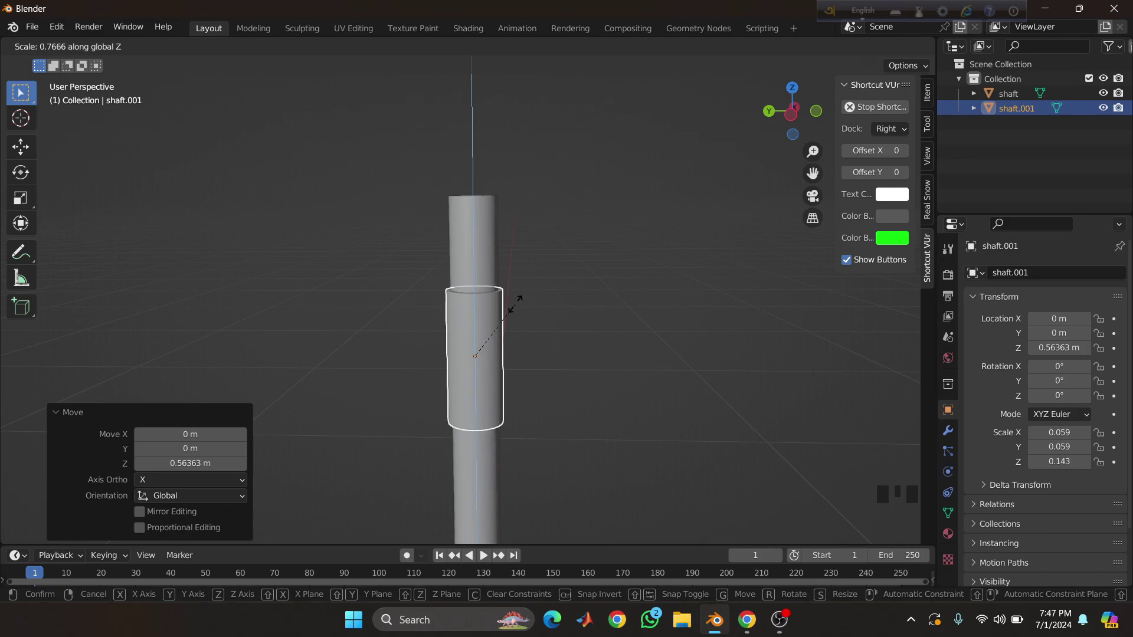
pyautogui.click(515, 303)
pyautogui.click(515, 306)
# - Raise the sleeve along Z by about 0.041 m
pyautogui.scroll(3, 515, 306)
pyautogui.moveTo(515, 305); pyautogui.dragTo(523, 330, button='middle')
pyautogui.press('g')
pyautogui.press('z')
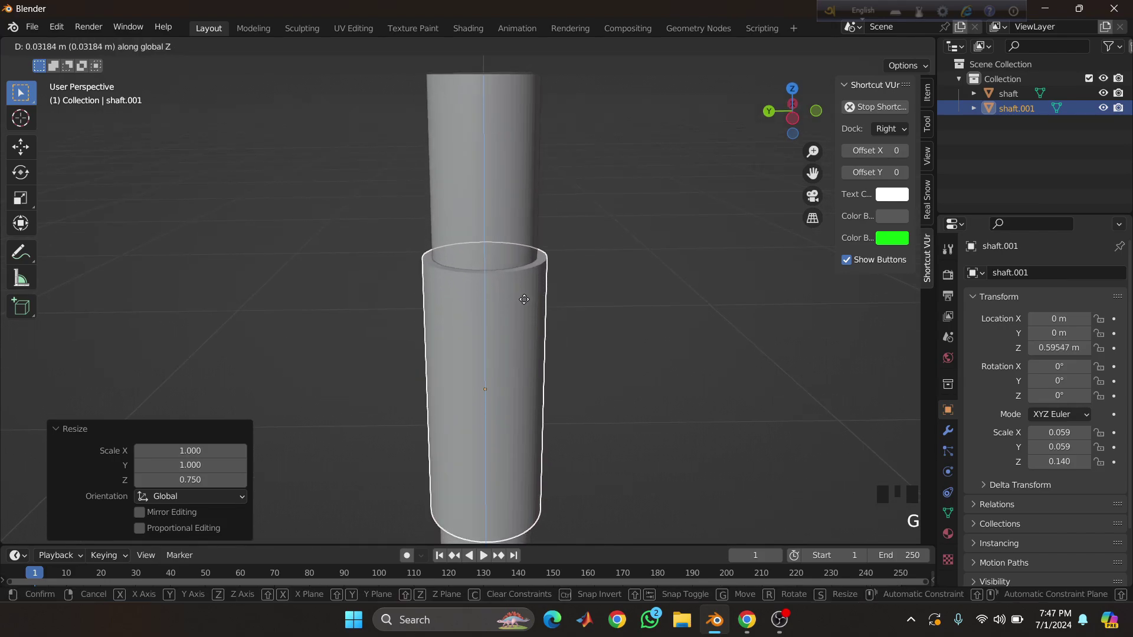
pyautogui.click(524, 293)
pyautogui.scroll(1, 525, 293)
pyautogui.moveTo(524, 298); pyautogui.dragTo(527, 333, button='middle')
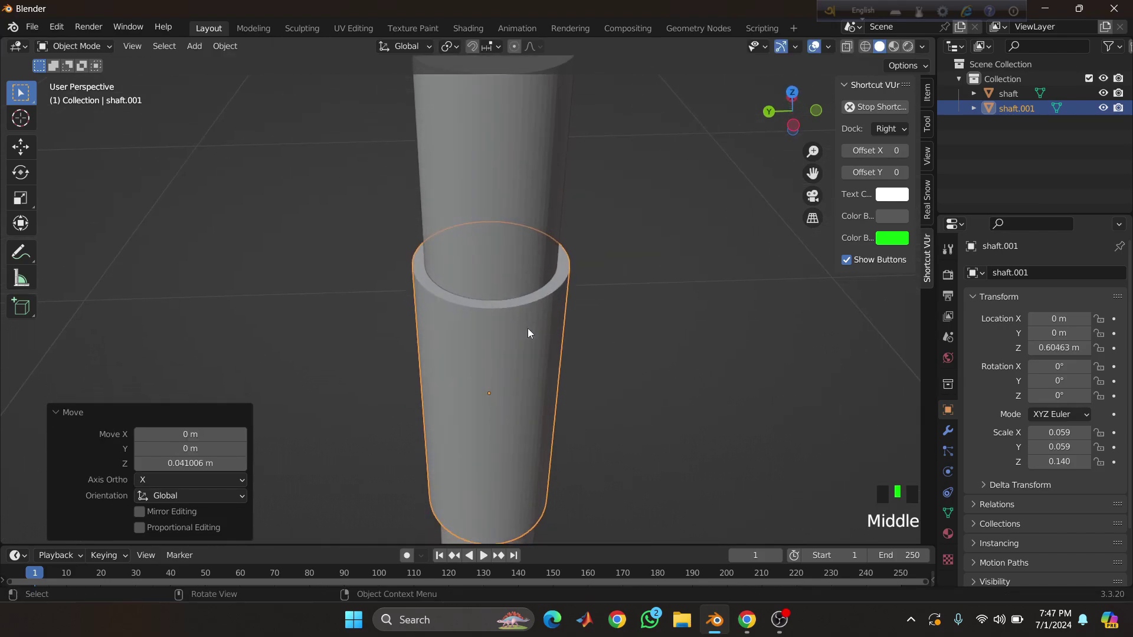
# - Rename the shaft.001 object to coating
pyautogui.click(1016, 109)
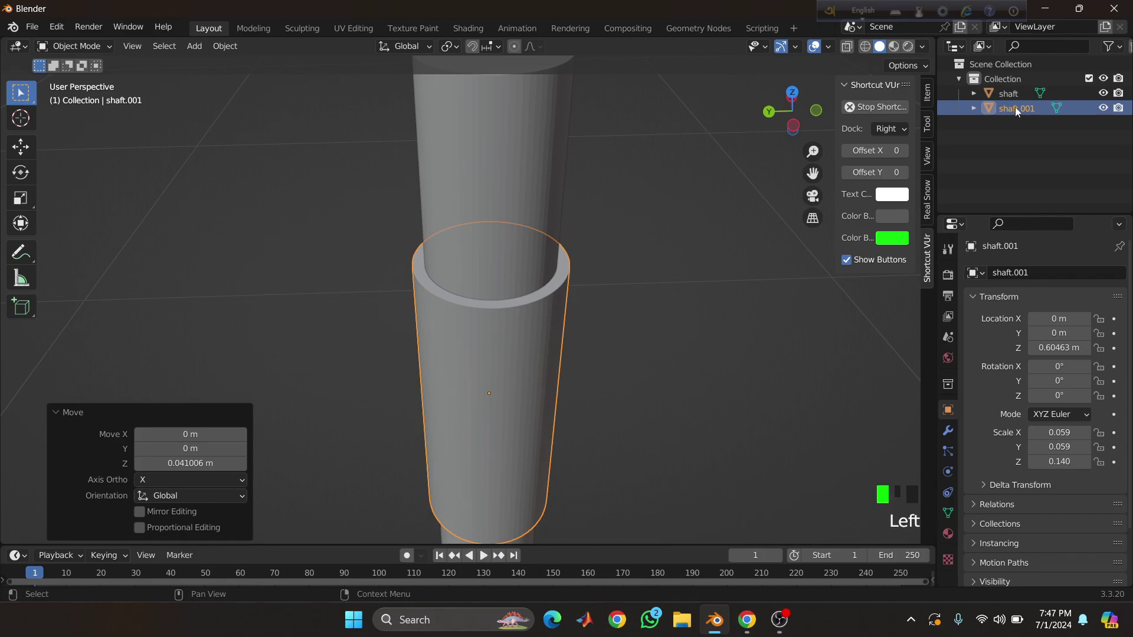
pyautogui.doubleClick(1016, 107)
pyautogui.press('BackSpace')
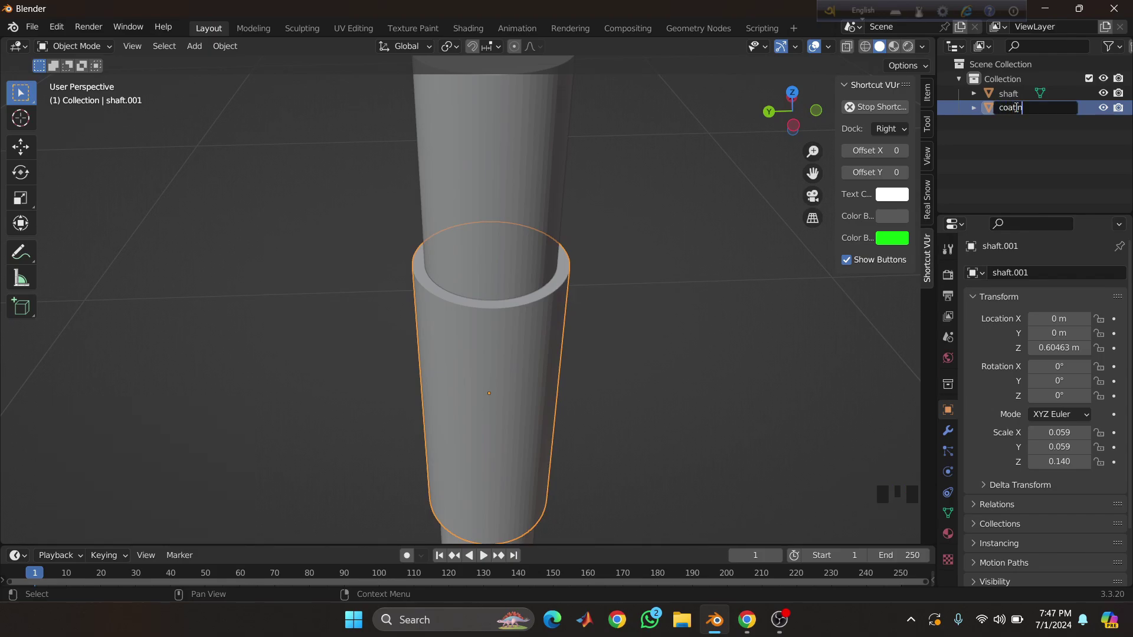
pyautogui.press('Return')
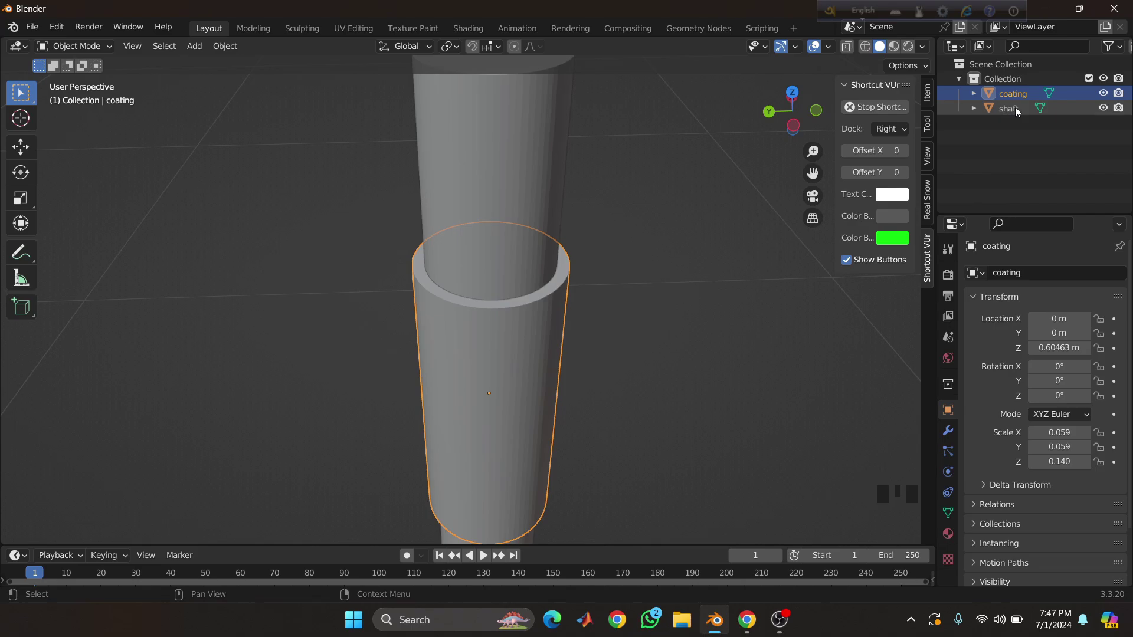
# - Duplicate the coating sleeve in place and widen the copy in X and Y by about 1.074
pyautogui.hotkey('shift', 'd')
pyautogui.press('s')
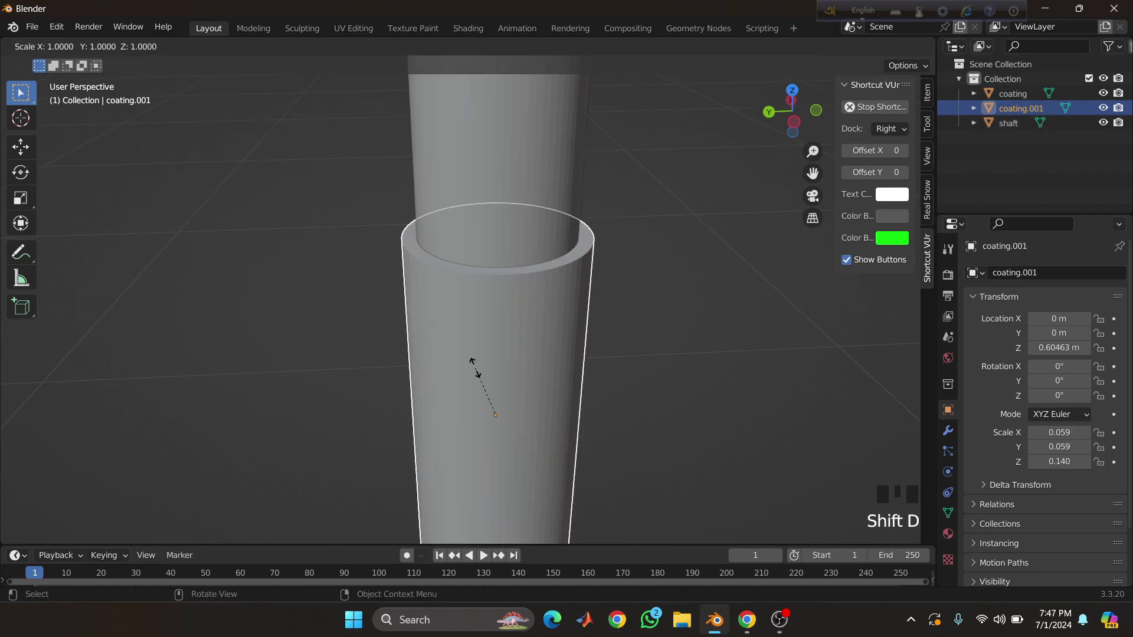
pyautogui.hotkey('shift', 'z')
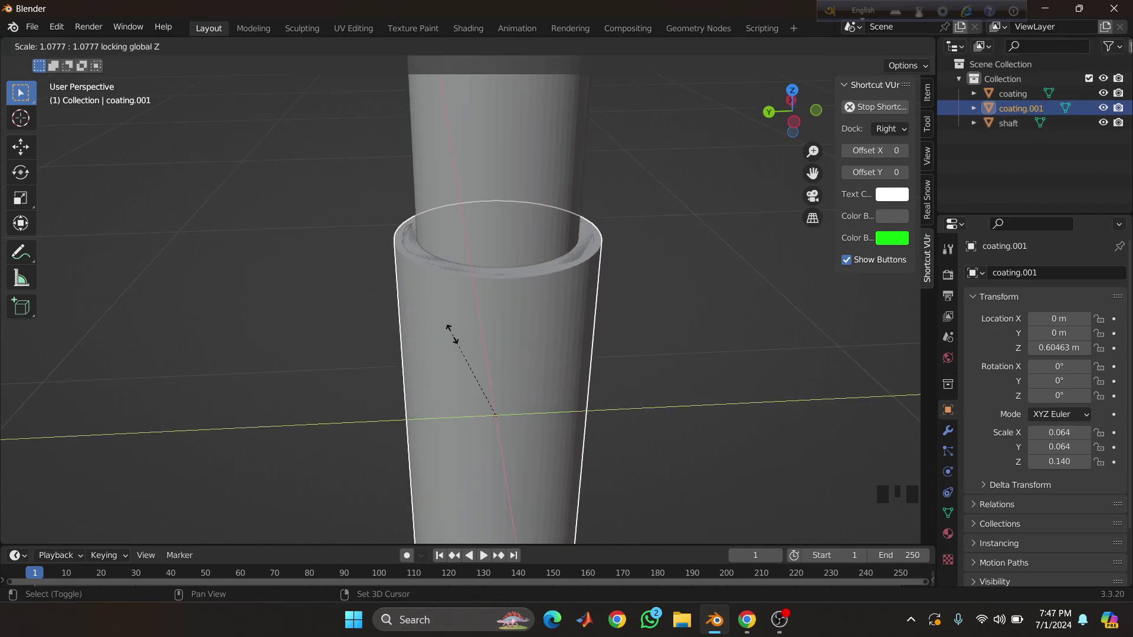
pyautogui.click(452, 335)
# - Shorten the outer coating copy along Z by a factor of about 0.941
pyautogui.press('s')
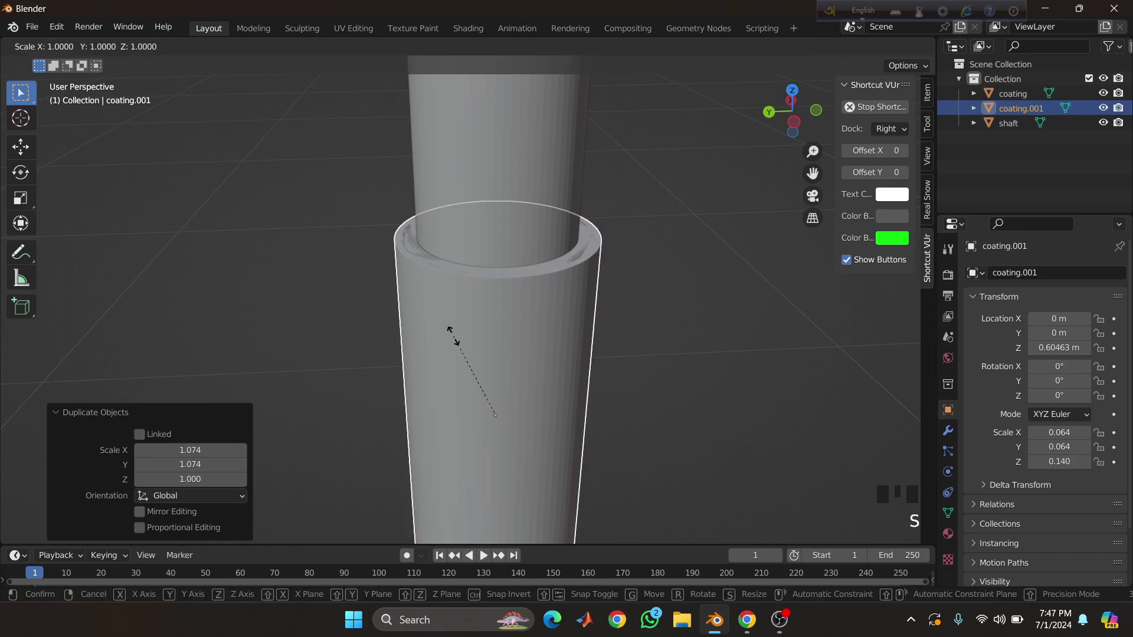
pyautogui.press('z')
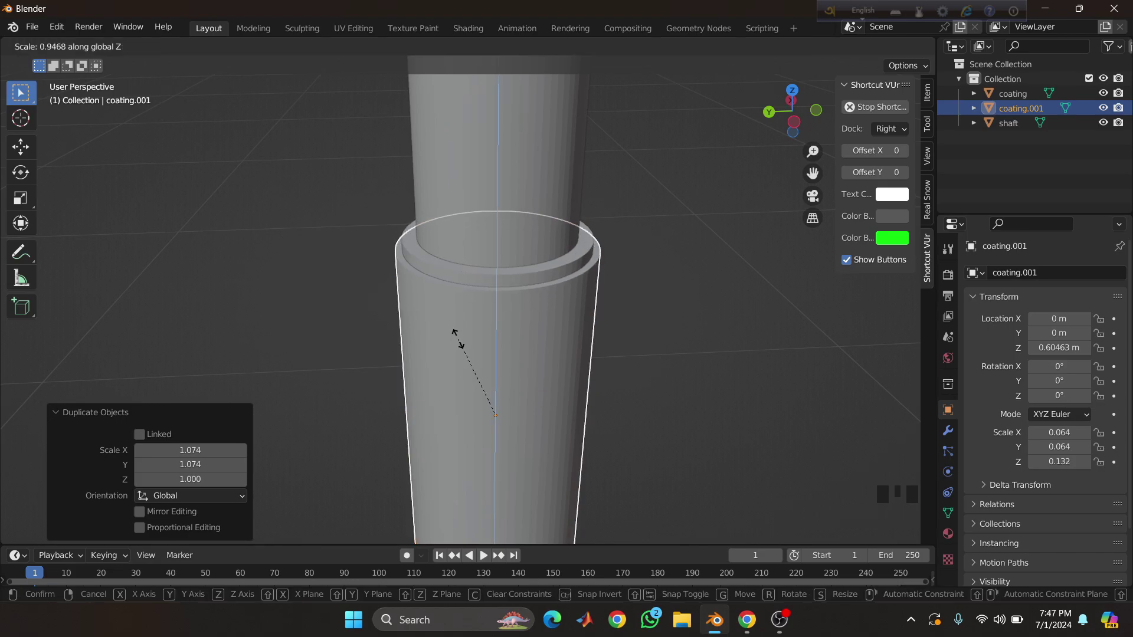
pyautogui.click(458, 338)
pyautogui.scroll(-2, 486, 351)
pyautogui.moveTo(486, 351); pyautogui.dragTo(491, 332, button='middle')
pyautogui.scroll(-1, 492, 354)
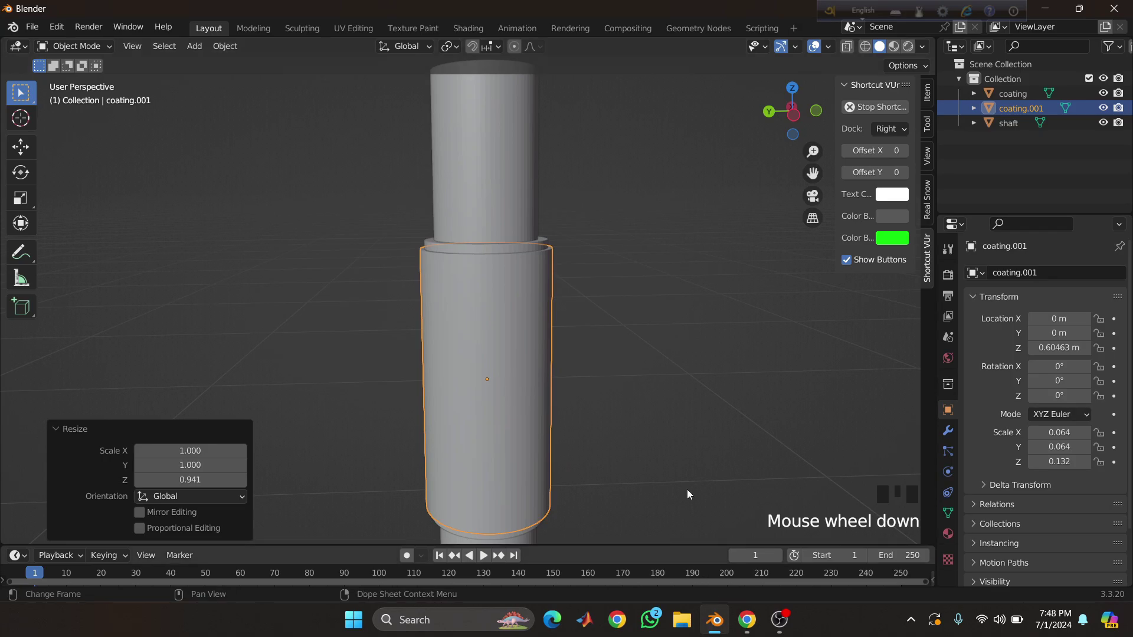
pyautogui.scroll(-1, 608, 403)
pyautogui.scroll(-1, 593, 394)
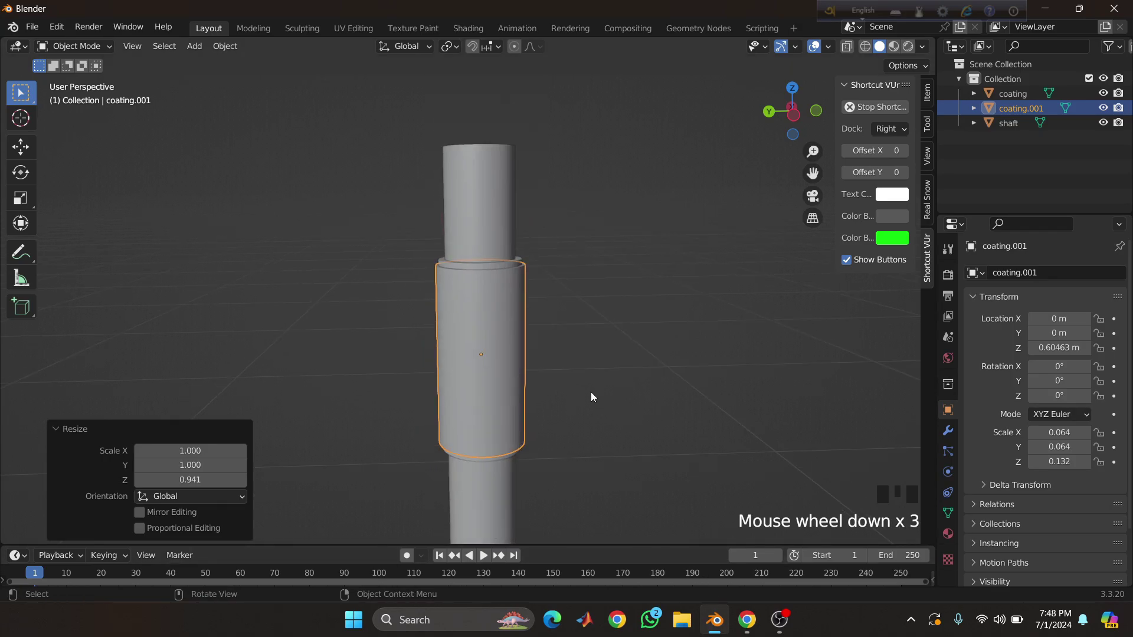
# - Check the motor rotor reference photo in the browser and return to the Blender model
pyautogui.scroll(2, 592, 394)
pyautogui.click(748, 619)
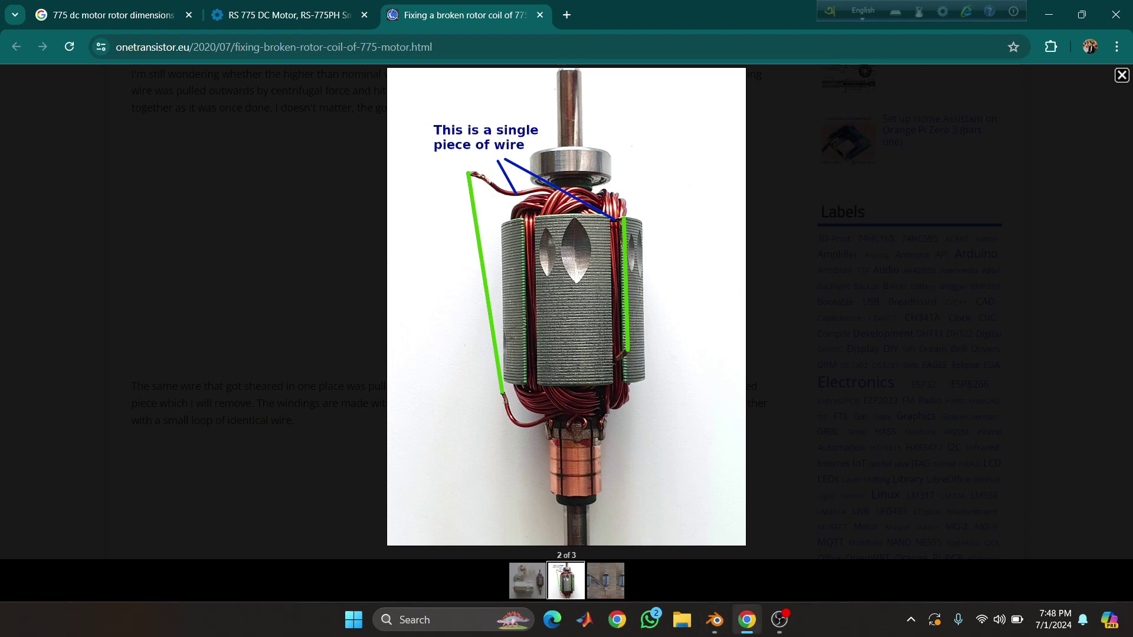
pyautogui.click(715, 619)
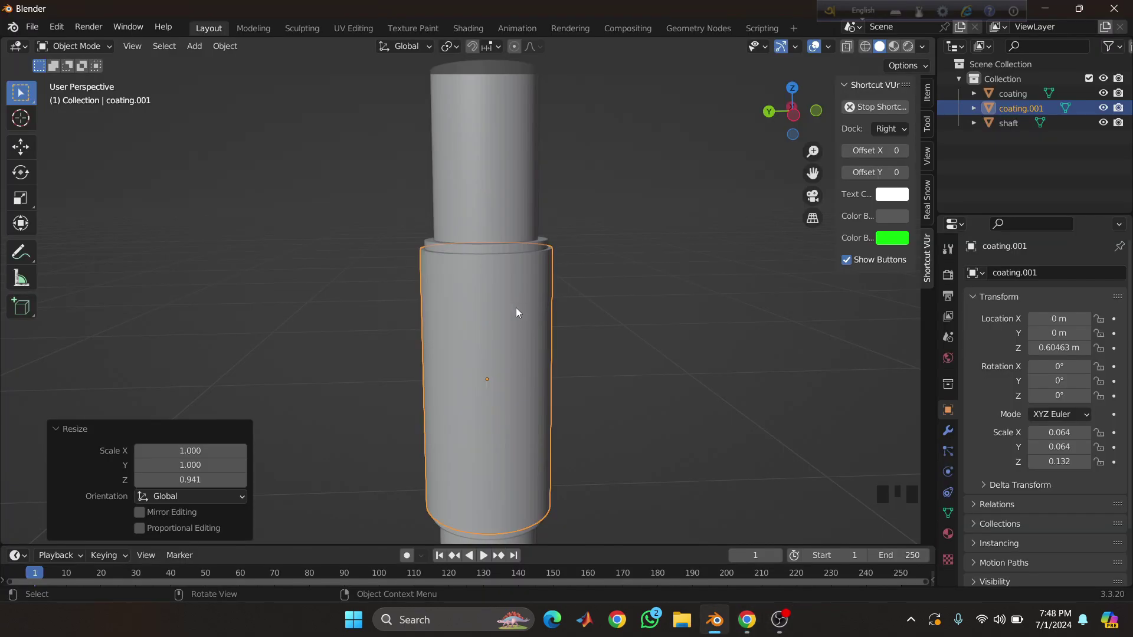
# - Hide the original coating and the shaft in the viewport, leaving only coating.001 shown
pyautogui.scroll(1, 516, 317)
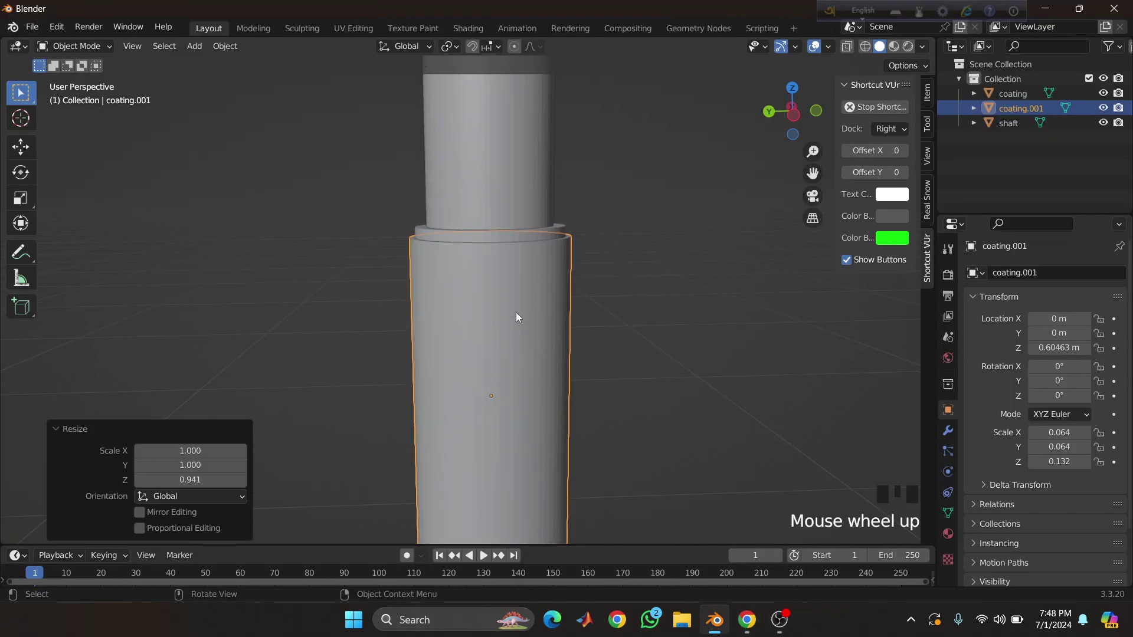
pyautogui.scroll(1, 519, 289)
pyautogui.click(453, 379)
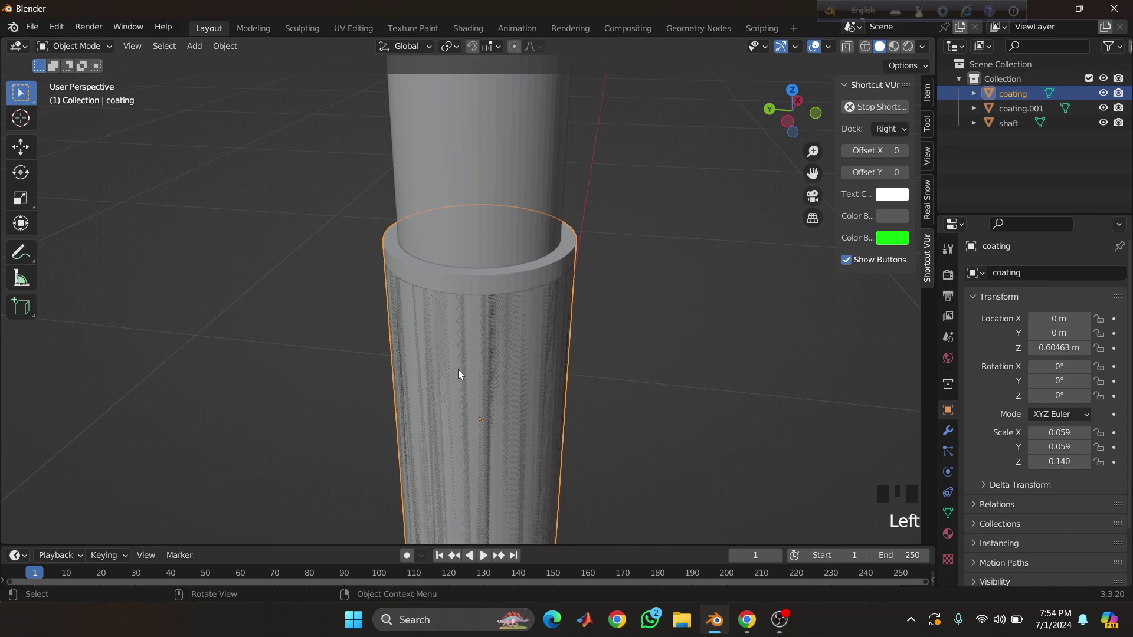
pyautogui.moveTo(458, 373); pyautogui.dragTo(472, 312, button='middle')
pyautogui.click(473, 312)
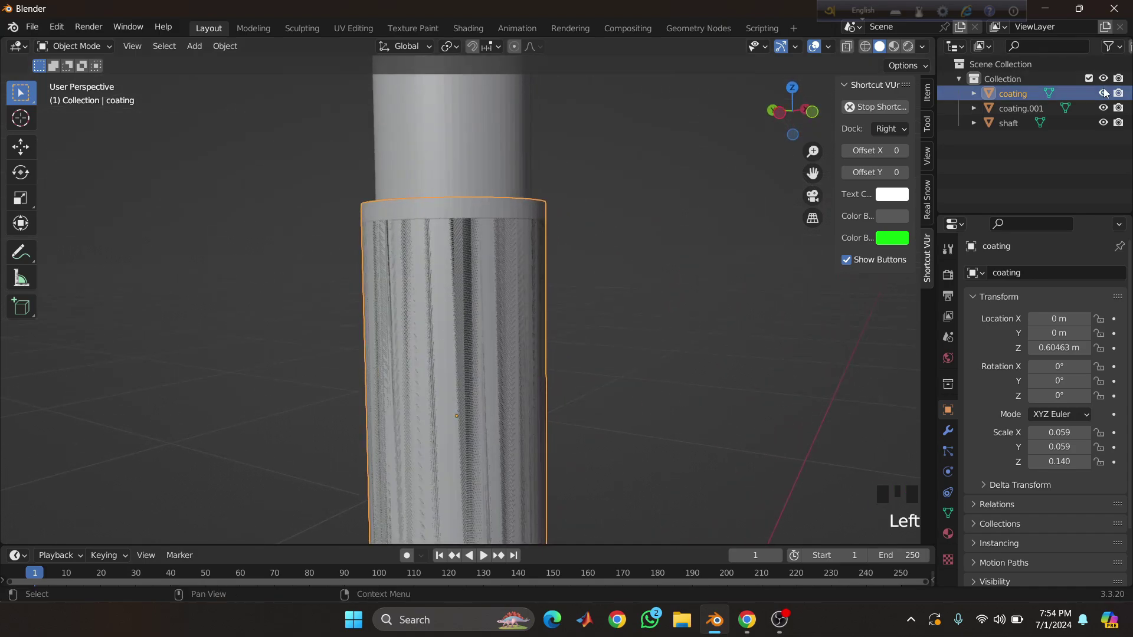
pyautogui.click(1103, 94)
pyautogui.click(1103, 123)
# - Enter Edit Mode on coating.001 and select a first band of adjacent side faces
pyautogui.moveTo(517, 283); pyautogui.dragTo(519, 312, button='middle')
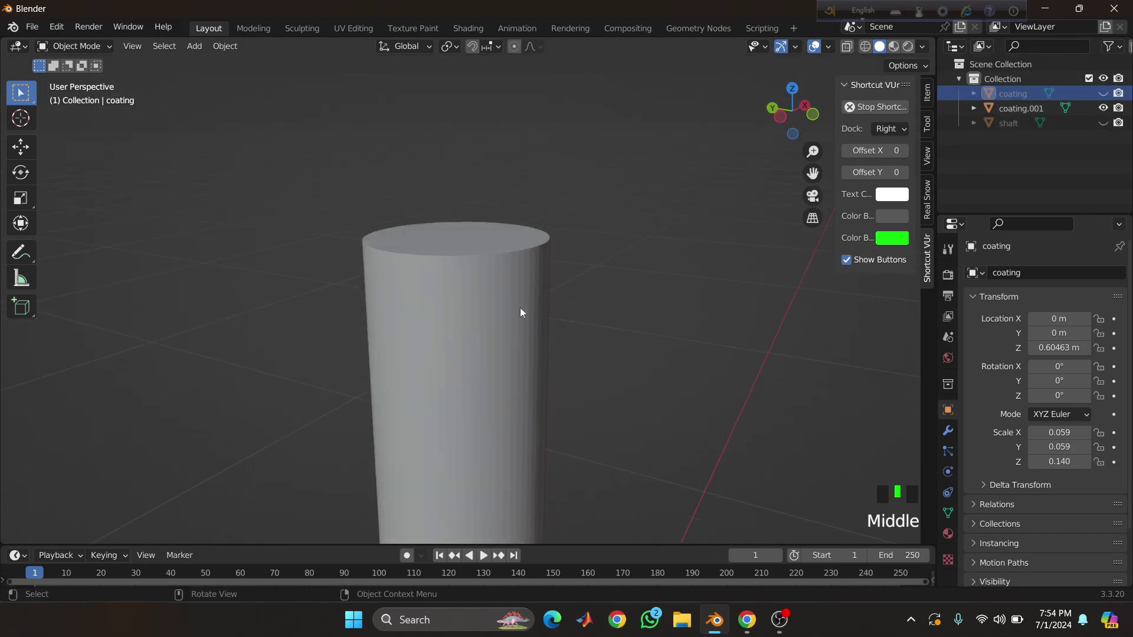
pyautogui.click(498, 311)
pyautogui.press('Tab')
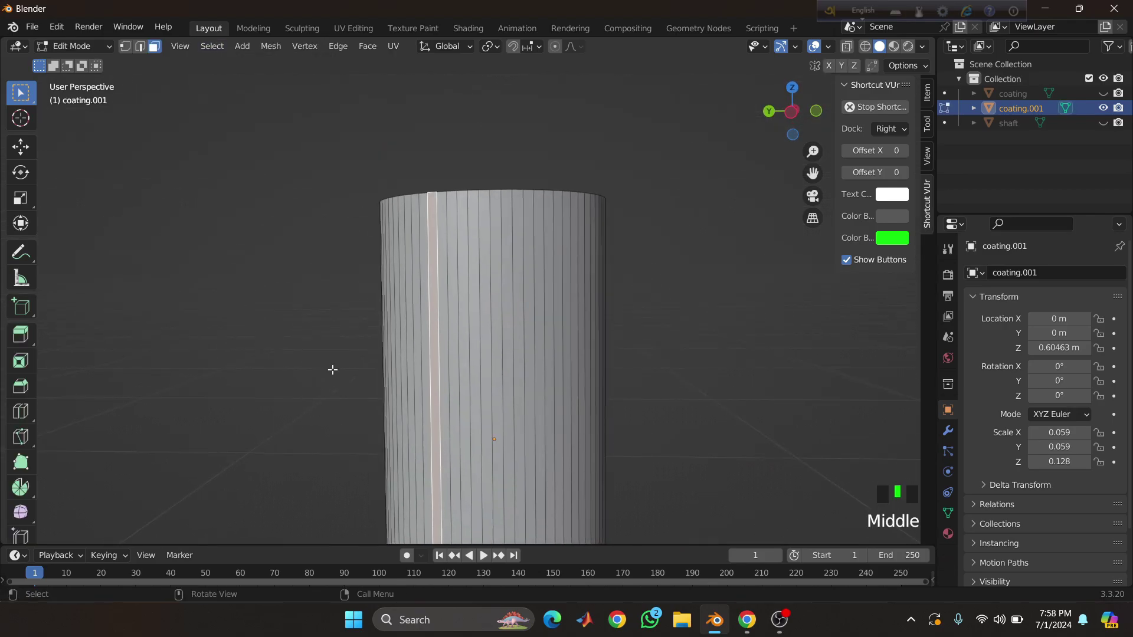
pyautogui.keyDown('shift'); pyautogui.moveTo(434, 337); pyautogui.dragTo(572, 384); pyautogui.keyUp('shift')
pyautogui.moveTo(572, 384); pyautogui.dragTo(453, 397, button='middle')
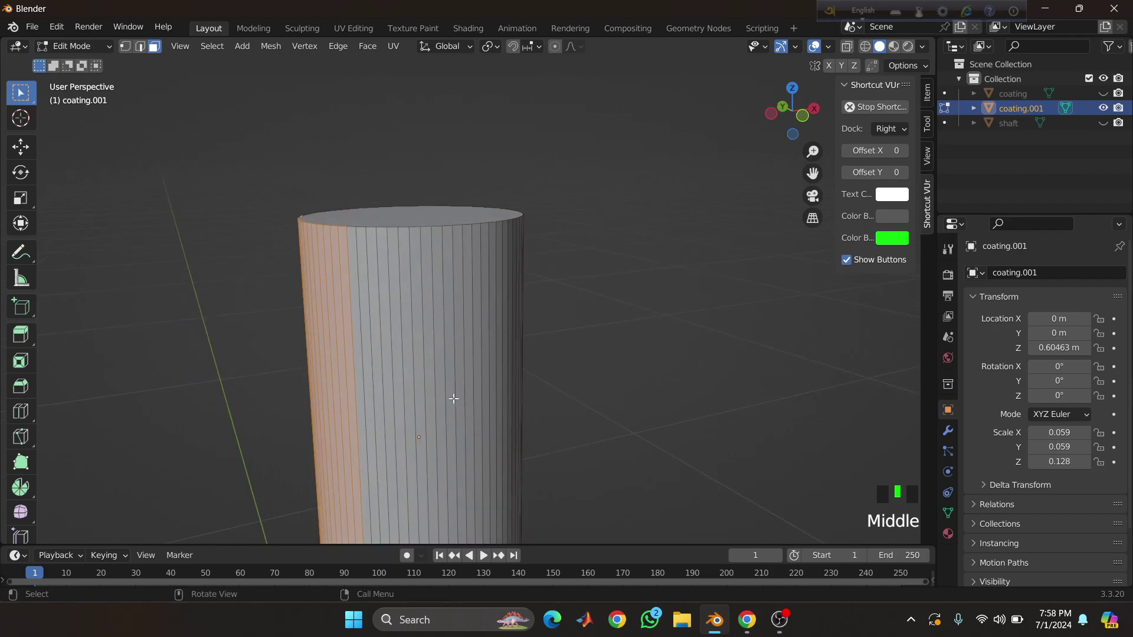
pyautogui.scroll(1, 419, 344)
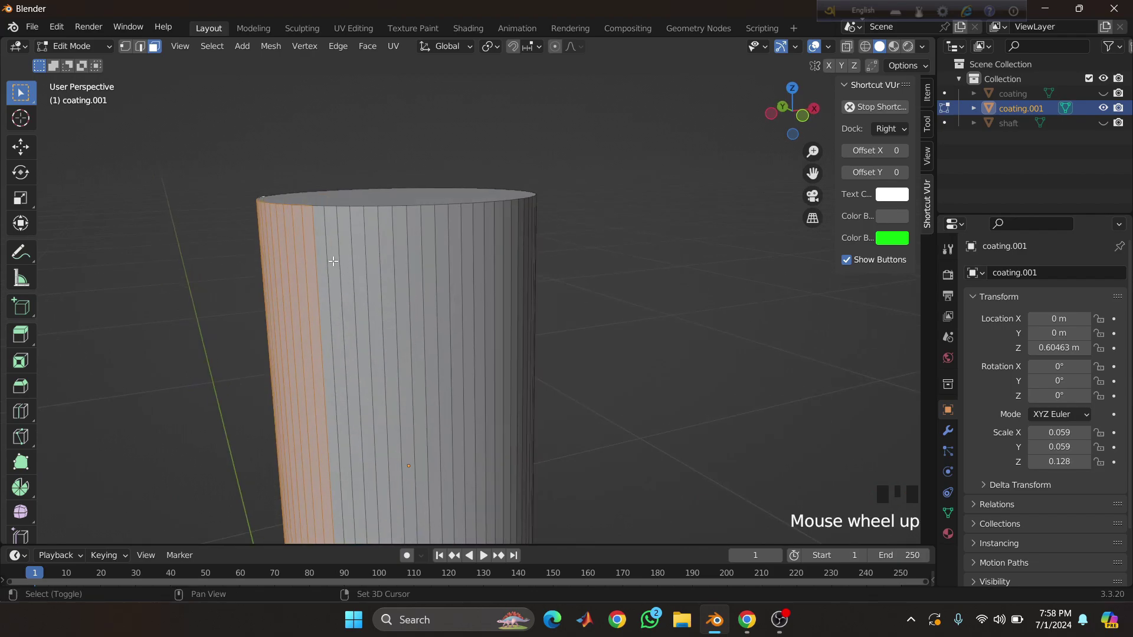
# - Add the remaining bands of side faces around the cylinder to the selection, leaving narrow one-face gaps between the bands
pyautogui.keyDown('shift'); pyautogui.moveTo(334, 262); pyautogui.dragTo(499, 297); pyautogui.keyUp('shift')
pyautogui.moveTo(498, 295); pyautogui.dragTo(344, 274, button='middle')
pyautogui.hotkey('ctrl', 'z')
pyautogui.keyDown('shift'); pyautogui.moveTo(361, 279); pyautogui.dragTo(489, 276); pyautogui.keyUp('shift')
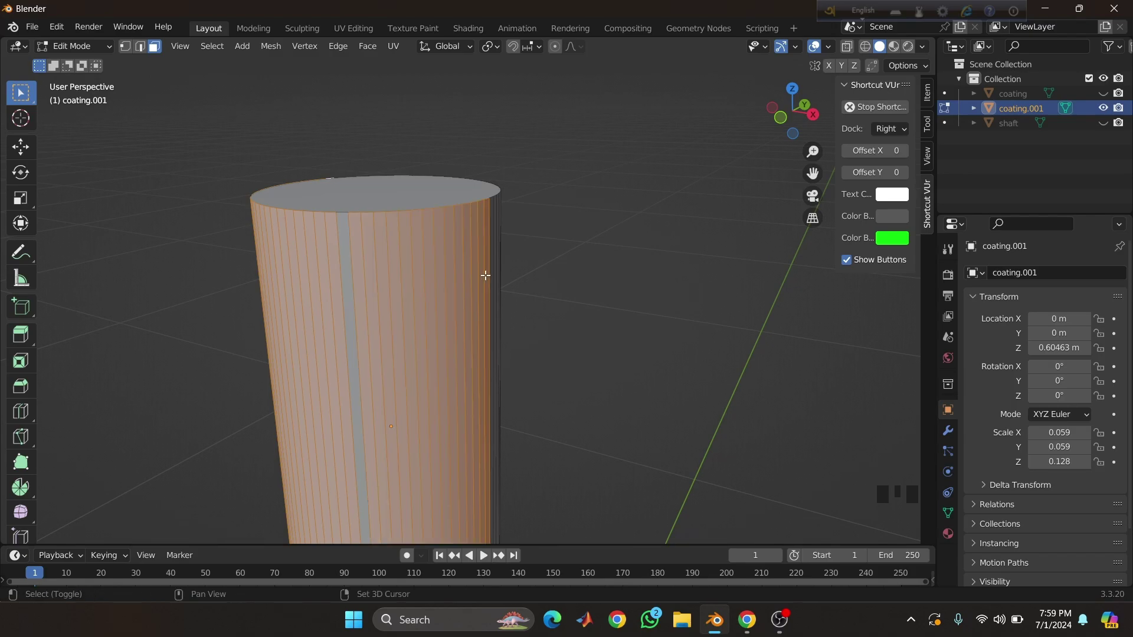
pyautogui.moveTo(489, 276); pyautogui.dragTo(399, 241, button='middle')
pyautogui.keyDown('shift'); pyautogui.moveTo(440, 232); pyautogui.dragTo(561, 265); pyautogui.keyUp('shift')
pyautogui.moveTo(560, 266); pyautogui.dragTo(514, 253, button='middle')
pyautogui.keyDown('shift'); pyautogui.click(514, 253); pyautogui.keyUp('shift')
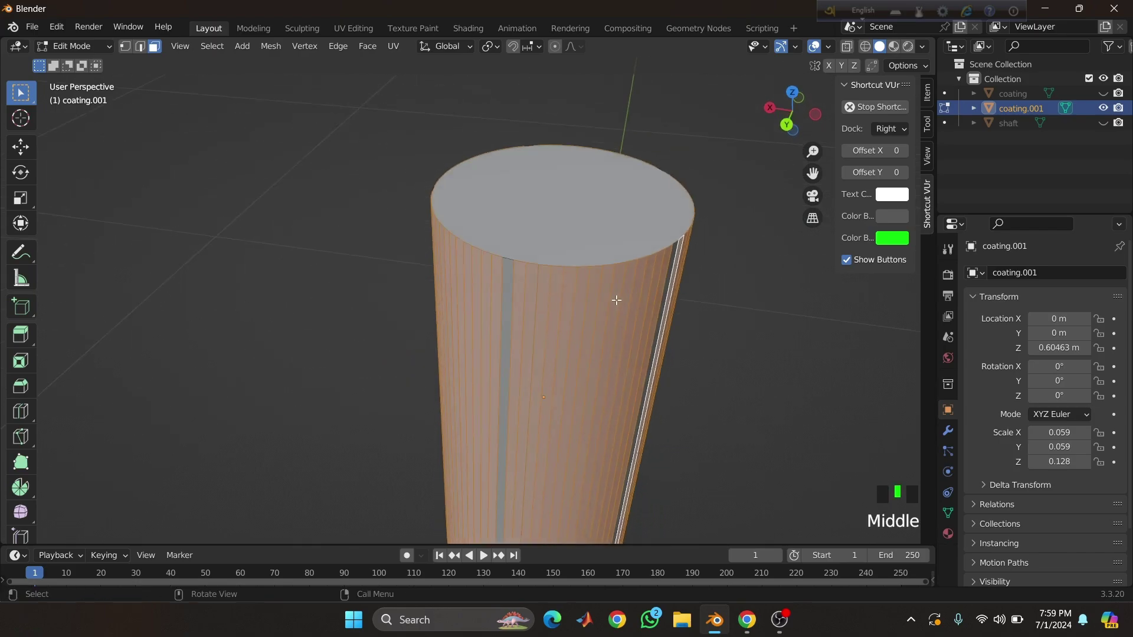
pyautogui.moveTo(614, 298); pyautogui.dragTo(597, 277, button='middle')
# - Extrude the selected side faces outward along their normals by about 0.0902 m to form the slots
pyautogui.hotkey('alt', 'e')
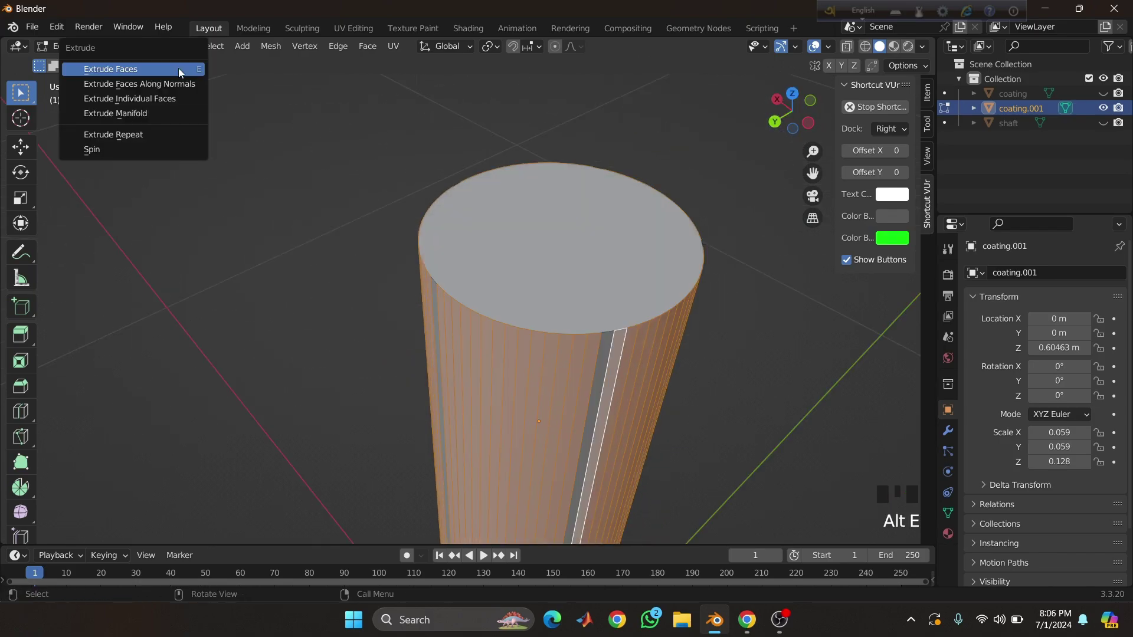
pyautogui.click(180, 83)
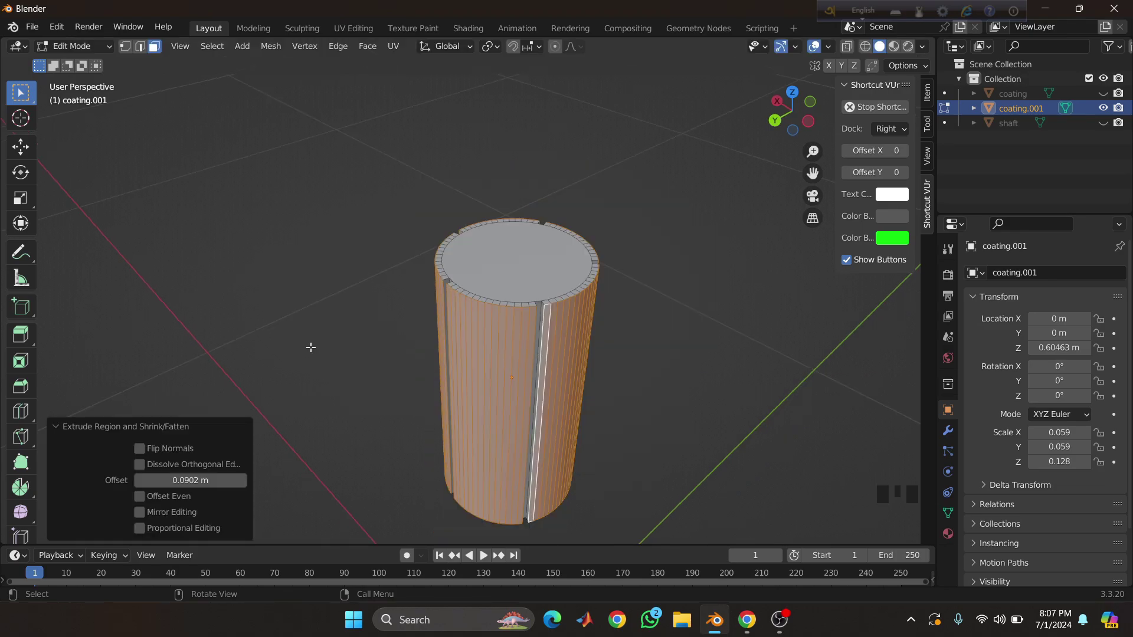
pyautogui.scroll(1, 311, 347)
pyautogui.moveTo(311, 347); pyautogui.dragTo(313, 349, button='middle')
# - Return to Object Mode and unhide the original coating cylinder
pyautogui.press('Tab')
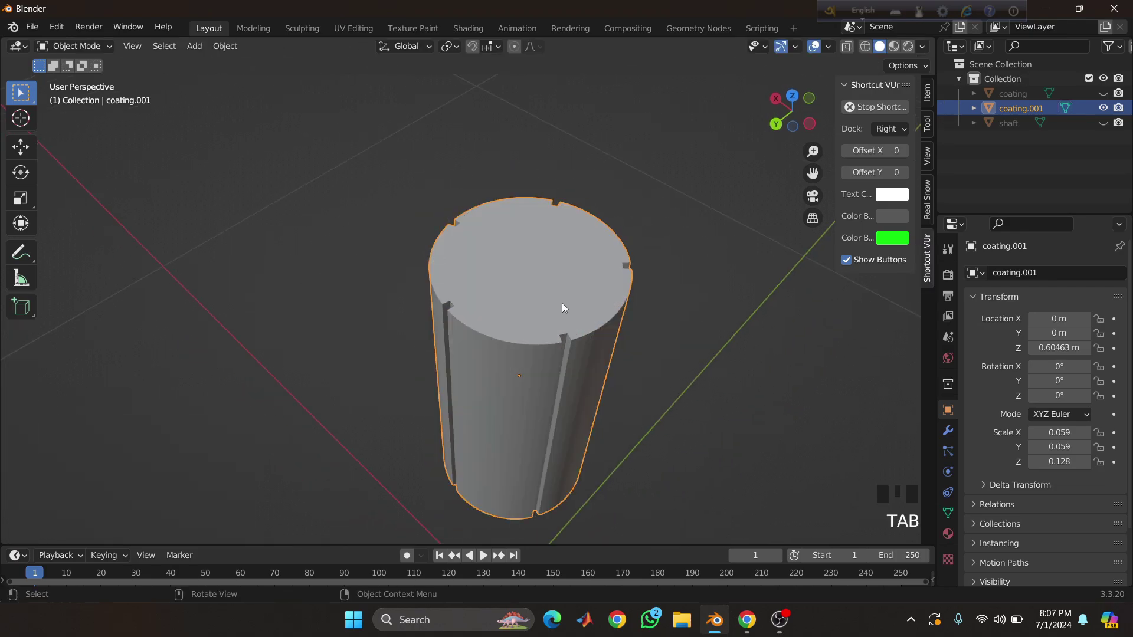
pyautogui.moveTo(562, 304); pyautogui.dragTo(534, 301, button='middle')
pyautogui.click(1103, 93)
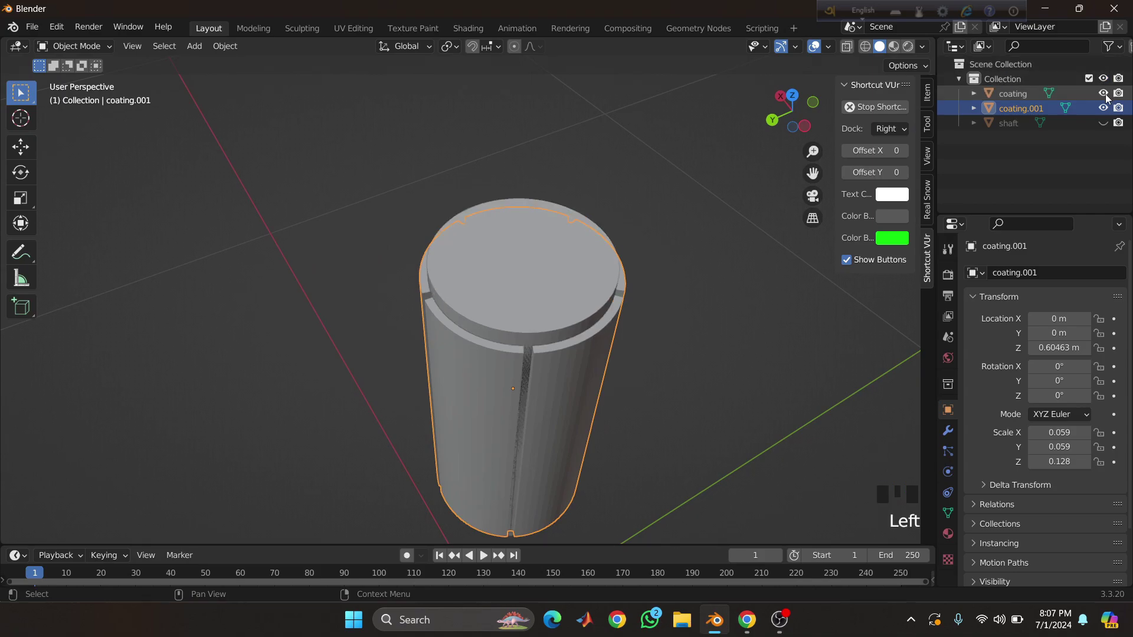
# - Unhide the shaft and rename coating.001 as "copper coating"
pyautogui.click(1103, 122)
pyautogui.doubleClick(1048, 107)
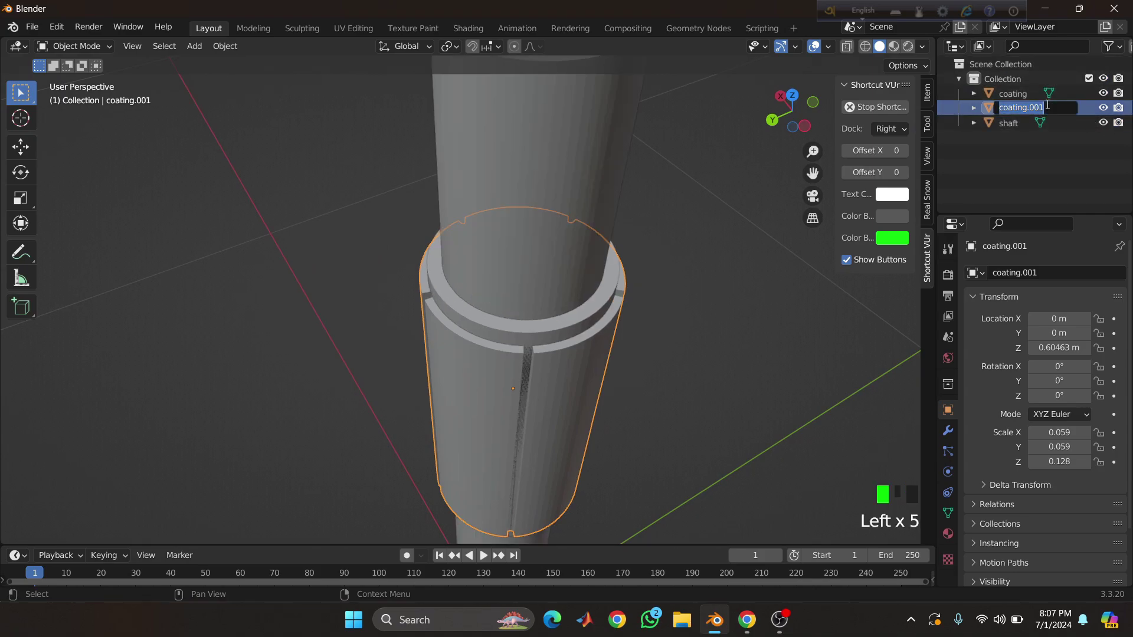
pyautogui.press('BackSpace')
pyautogui.write('copper')
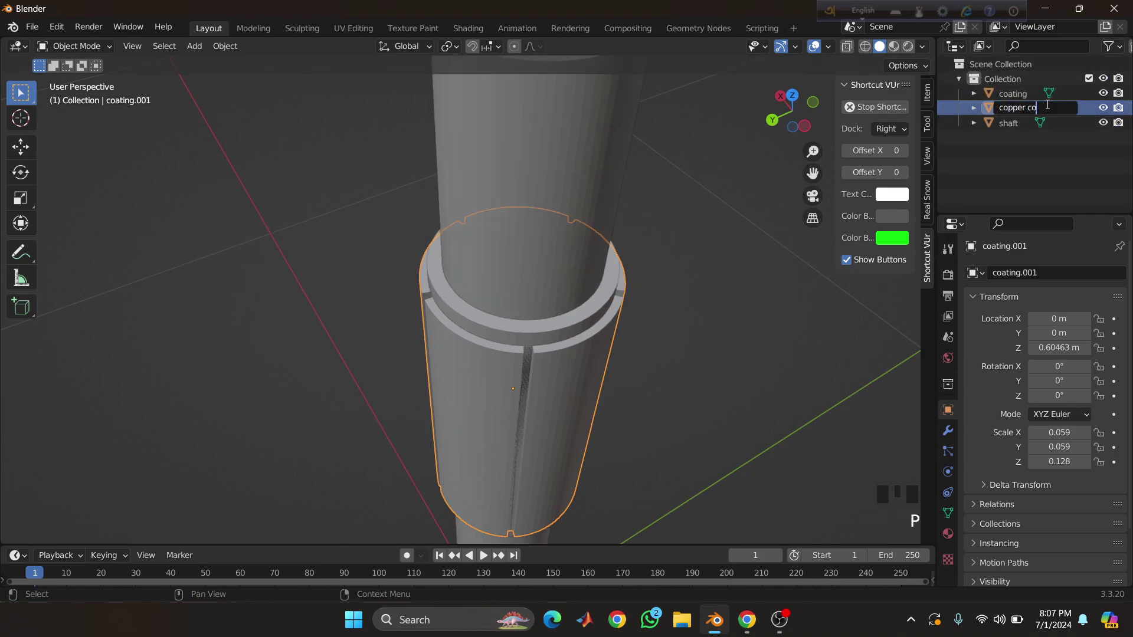
pyautogui.press('Return')
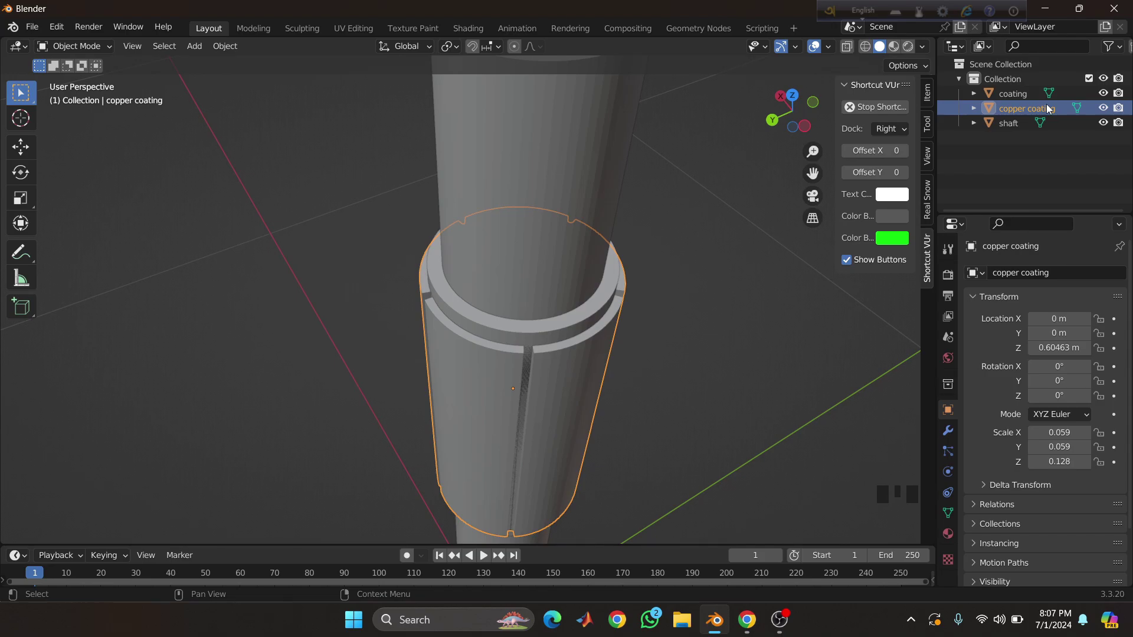
# - Add a Boolean modifier in Difference mode to the coating, with the shaft as the cutting object
pyautogui.moveTo(613, 337); pyautogui.dragTo(577, 349, button='middle')
pyautogui.scroll(-2, 571, 350)
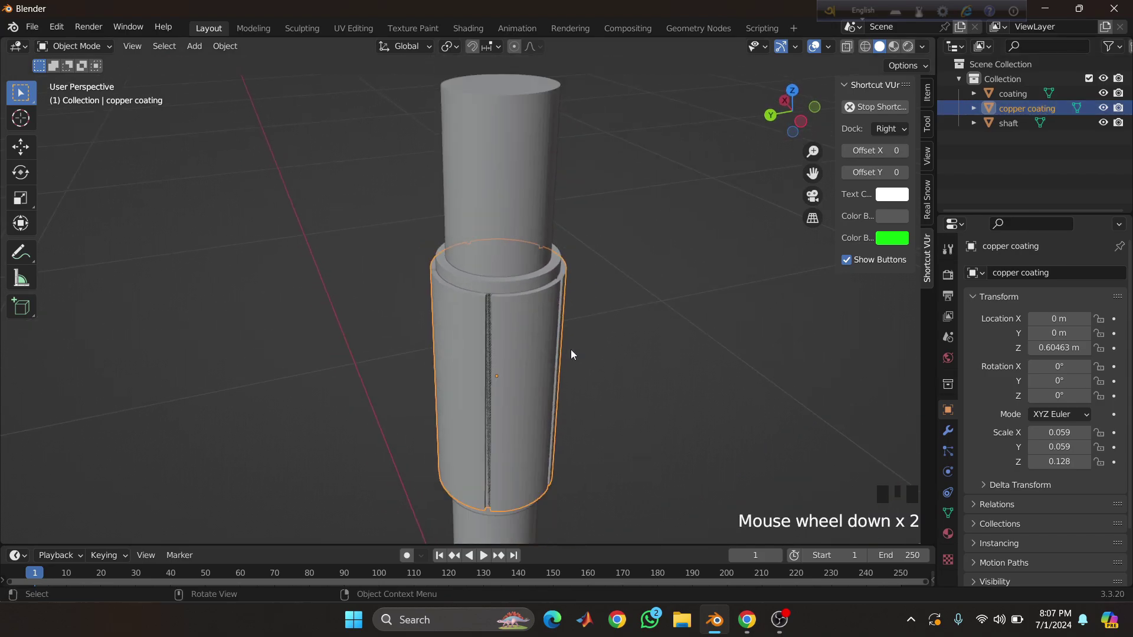
pyautogui.click(526, 217)
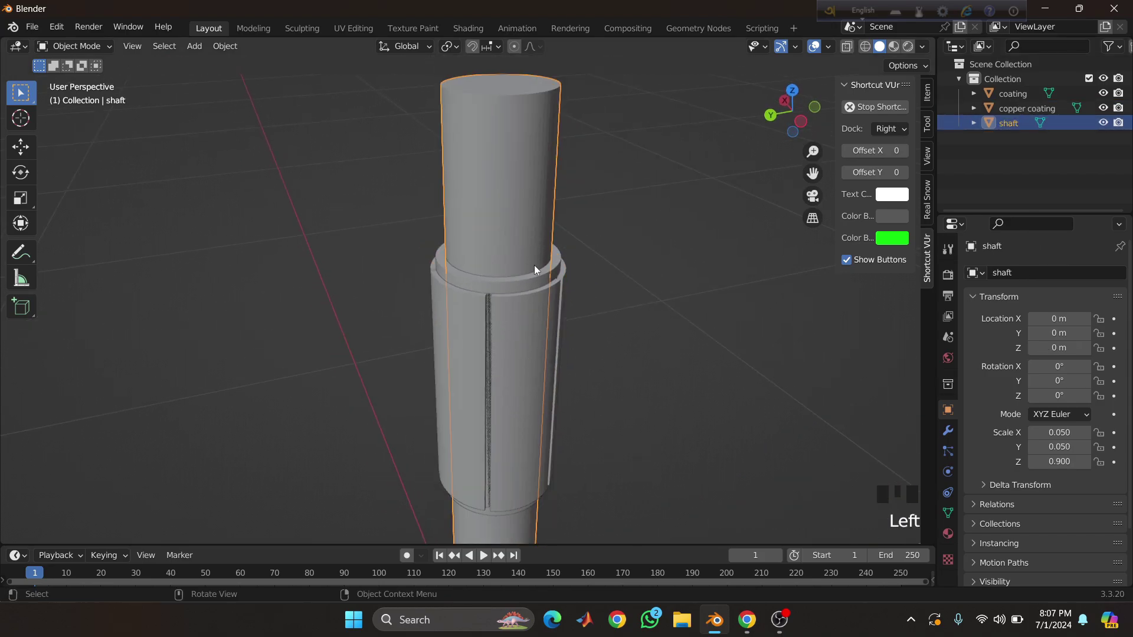
pyautogui.click(536, 279)
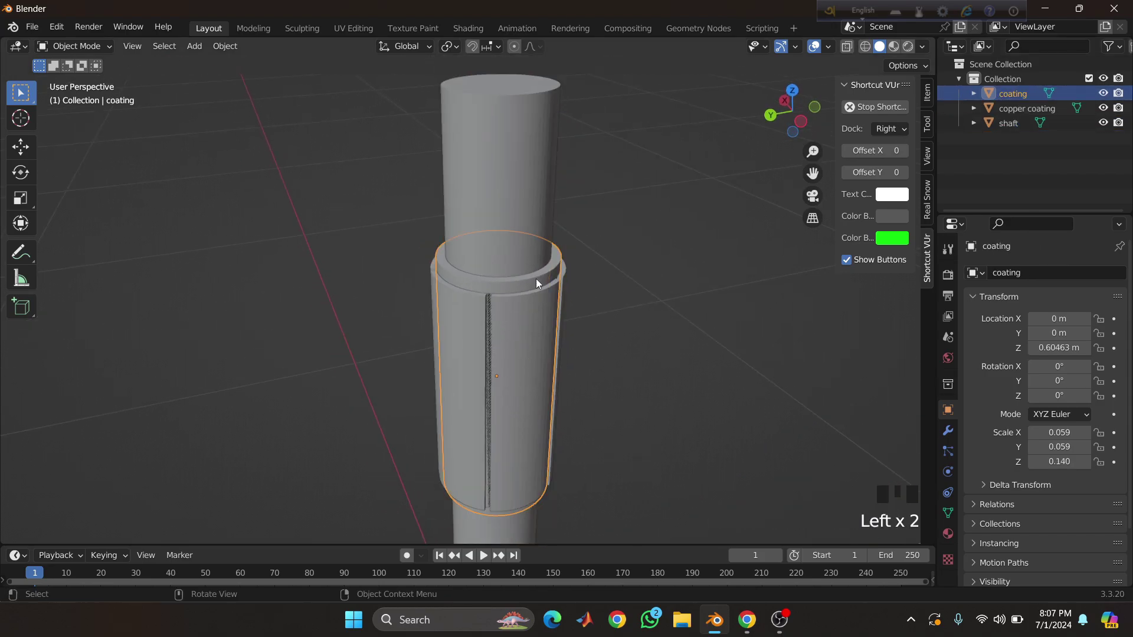
pyautogui.click(948, 432)
pyautogui.click(1015, 273)
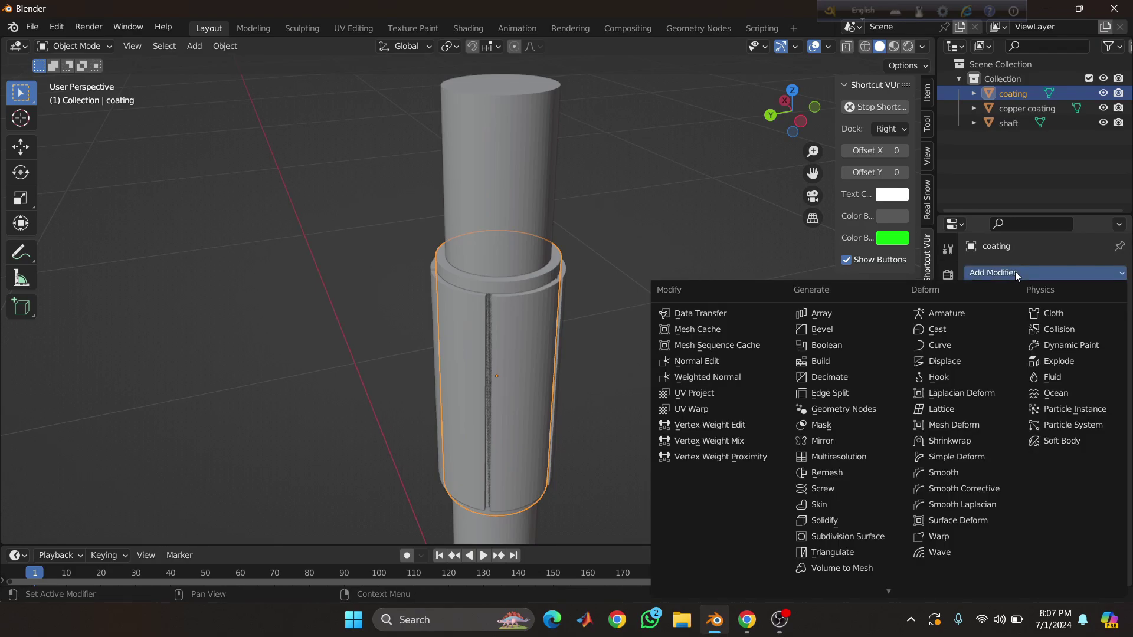
pyautogui.click(813, 344)
pyautogui.click(1099, 356)
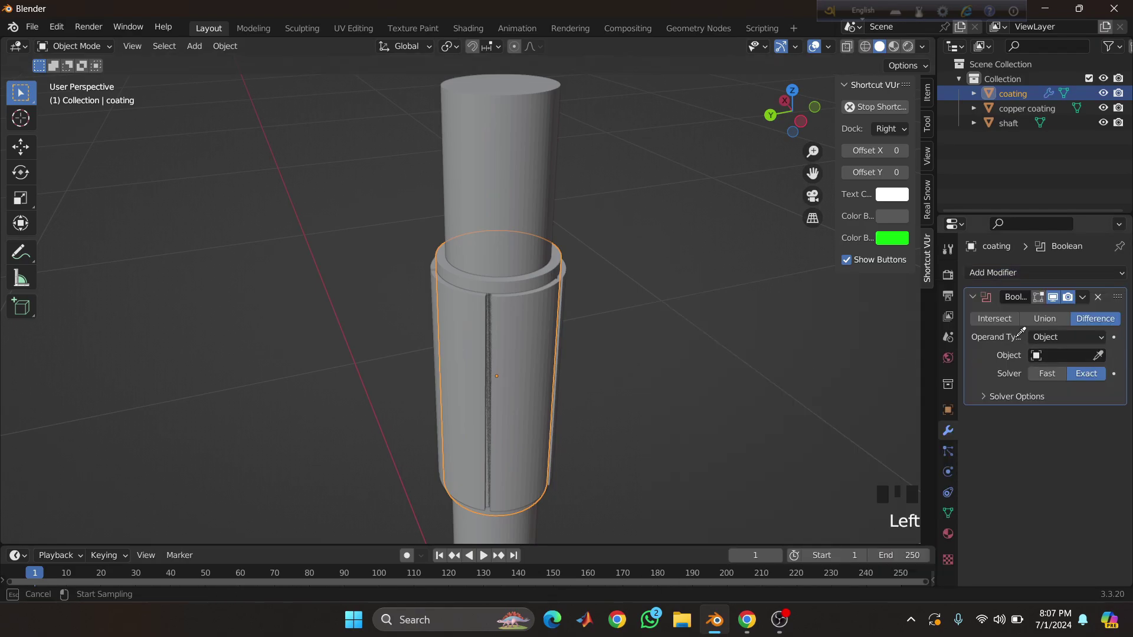
pyautogui.click(517, 220)
# - Enable Self Intersection and Hole Tolerant, apply the coating's Boolean modifier, and check the bore with a cancelled trial move
pyautogui.click(983, 397)
pyautogui.click(1033, 418)
pyautogui.click(1033, 434)
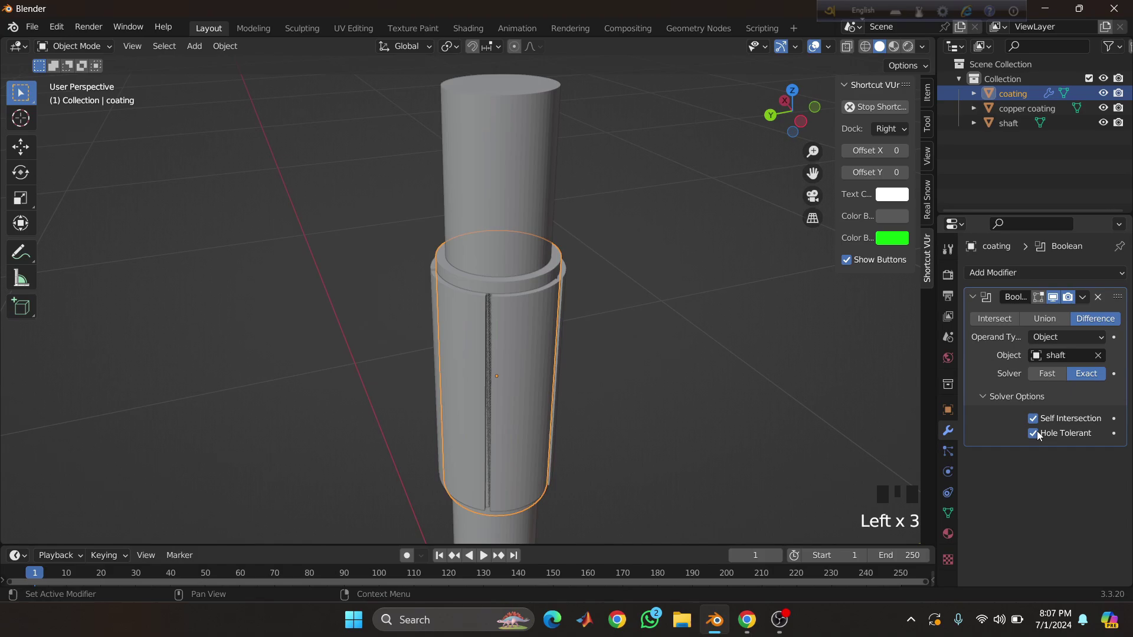
pyautogui.click(1121, 267)
pyautogui.click(1083, 297)
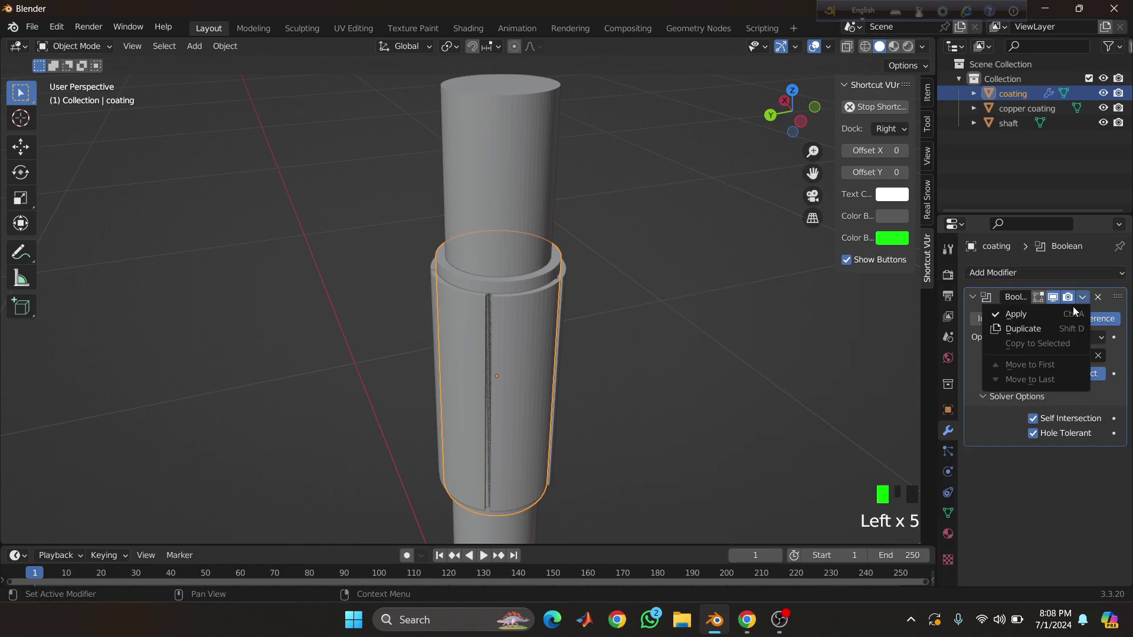
pyautogui.click(1046, 309)
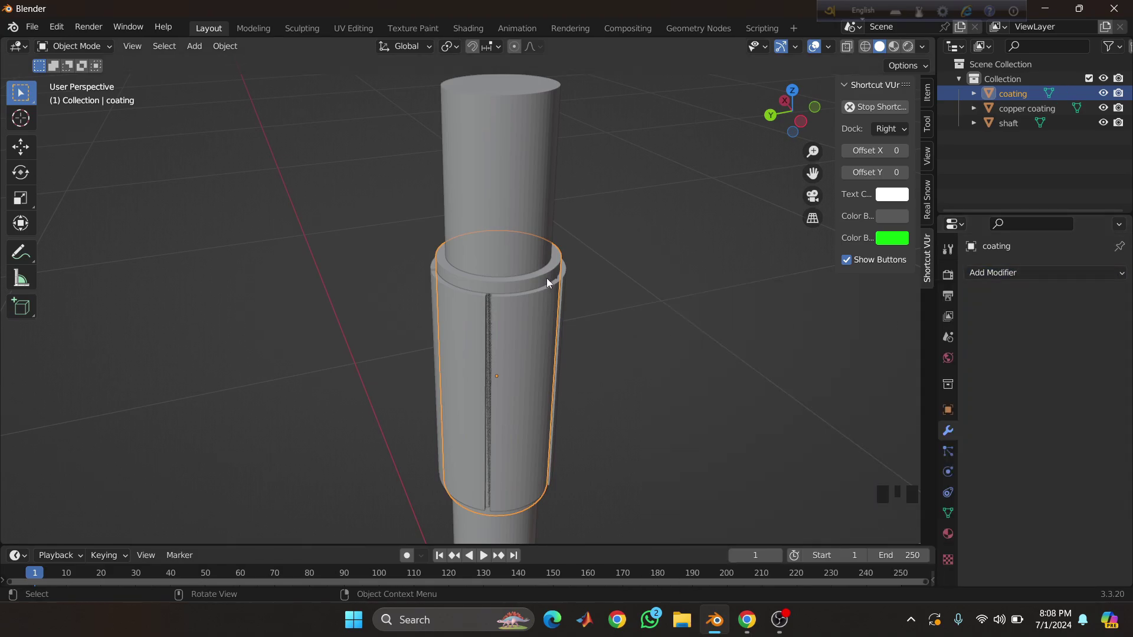
pyautogui.press('g')
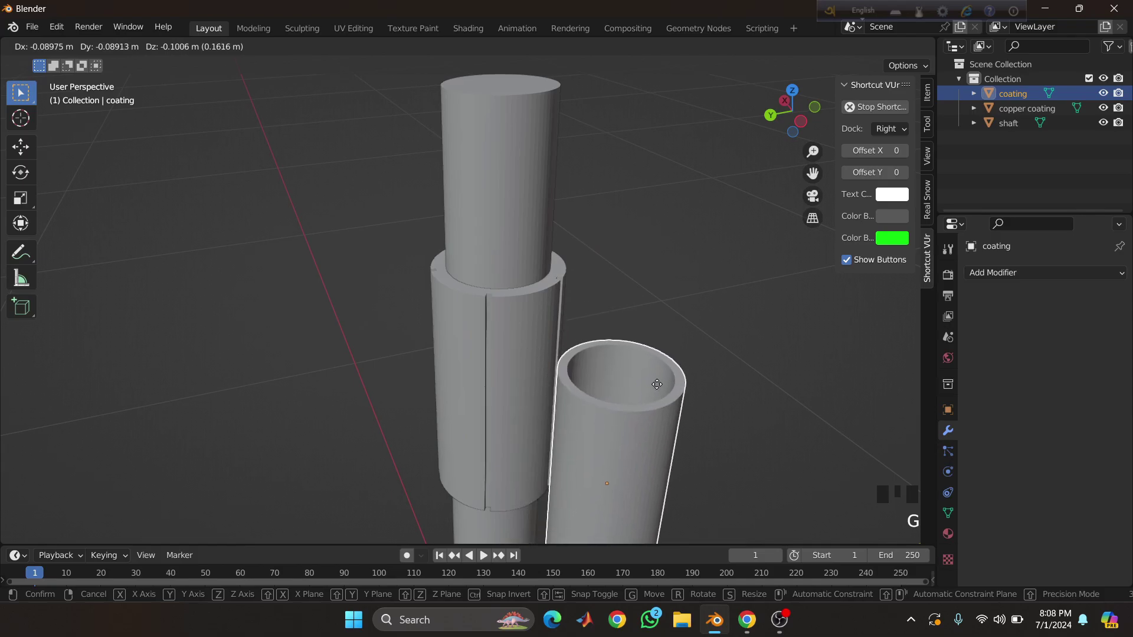
pyautogui.rightClick(658, 383)
# - Add a Boolean modifier in Difference mode to copper coating, with the shaft as the cutting object
pyautogui.click(538, 342)
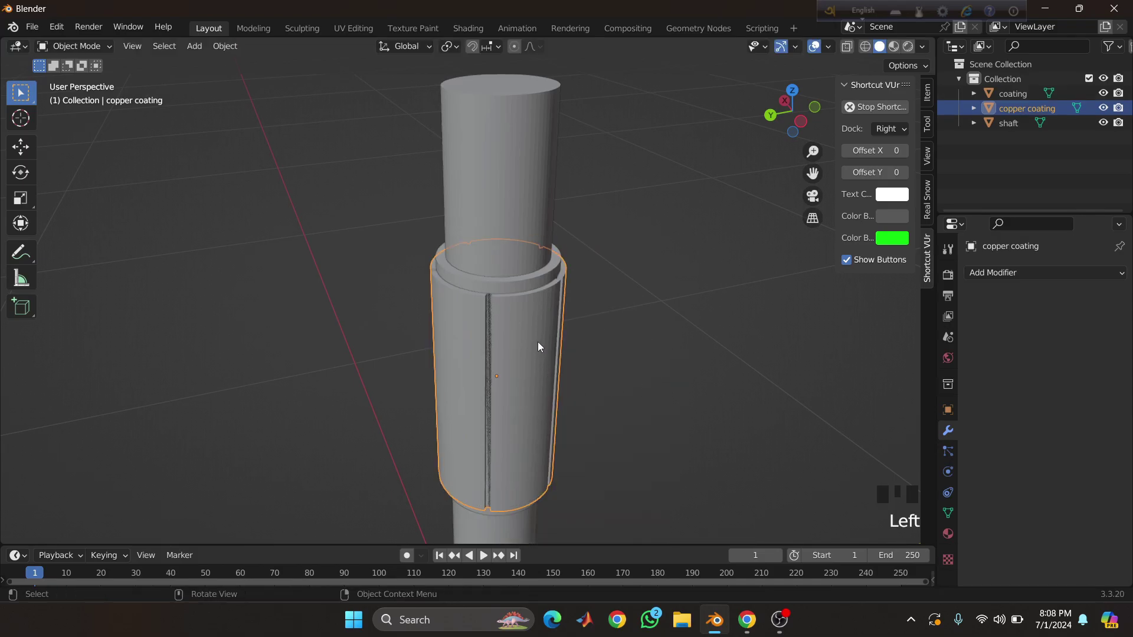
pyautogui.click(984, 275)
pyautogui.click(838, 345)
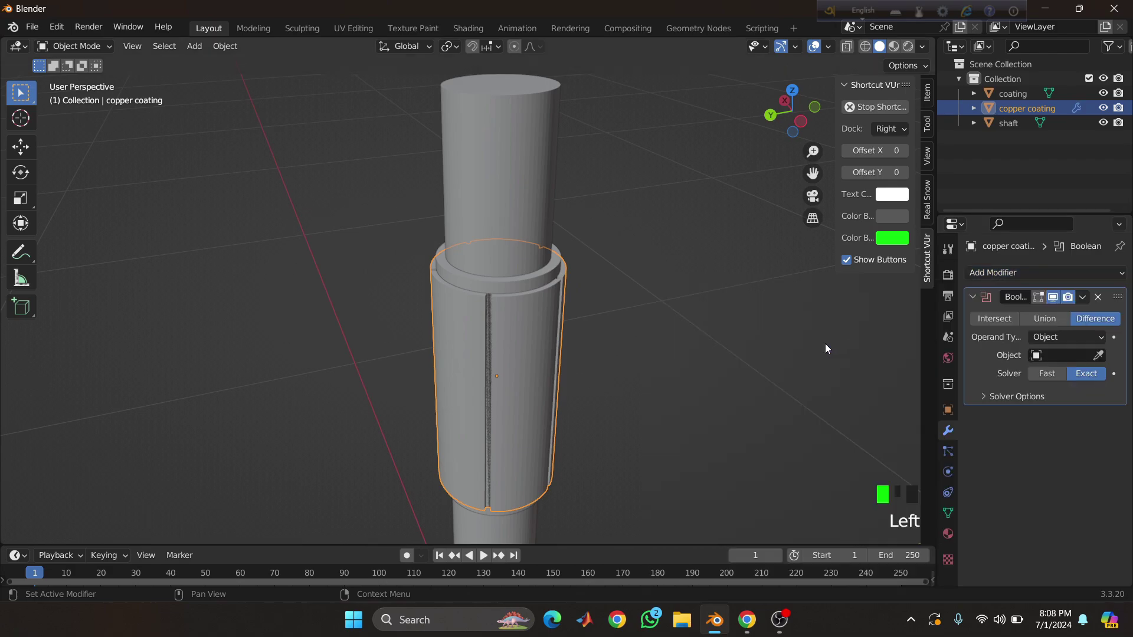
pyautogui.click(1100, 356)
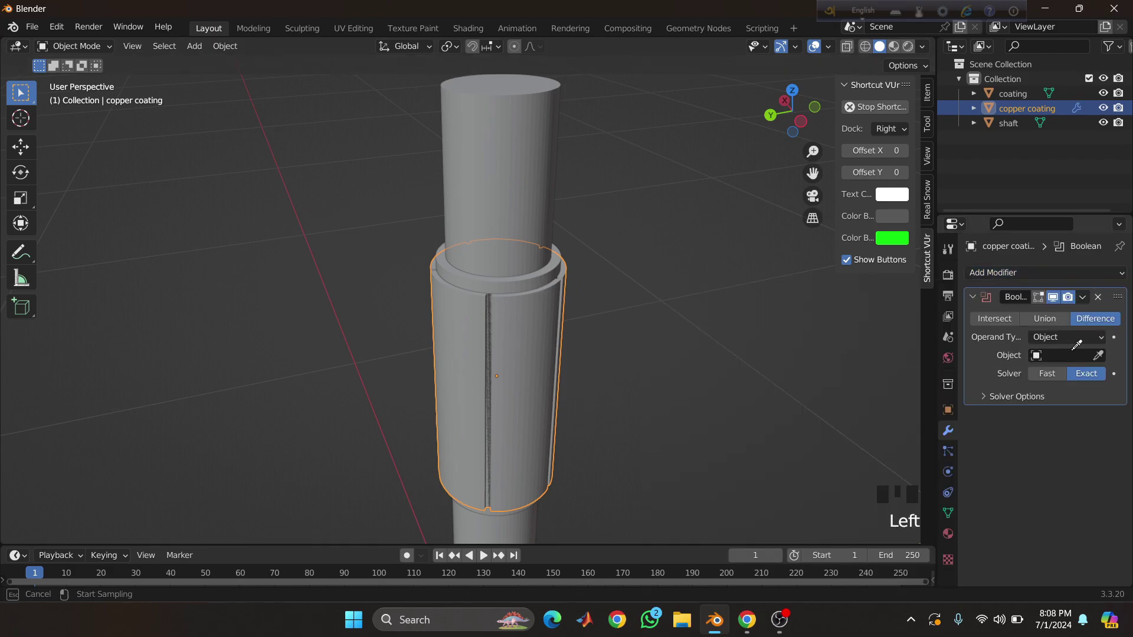
pyautogui.click(501, 213)
# - Turn on Self Intersection and Hole Tolerant for copper coating's shaft cut, apply it, and check it with a cancelled trial move
pyautogui.click(1017, 396)
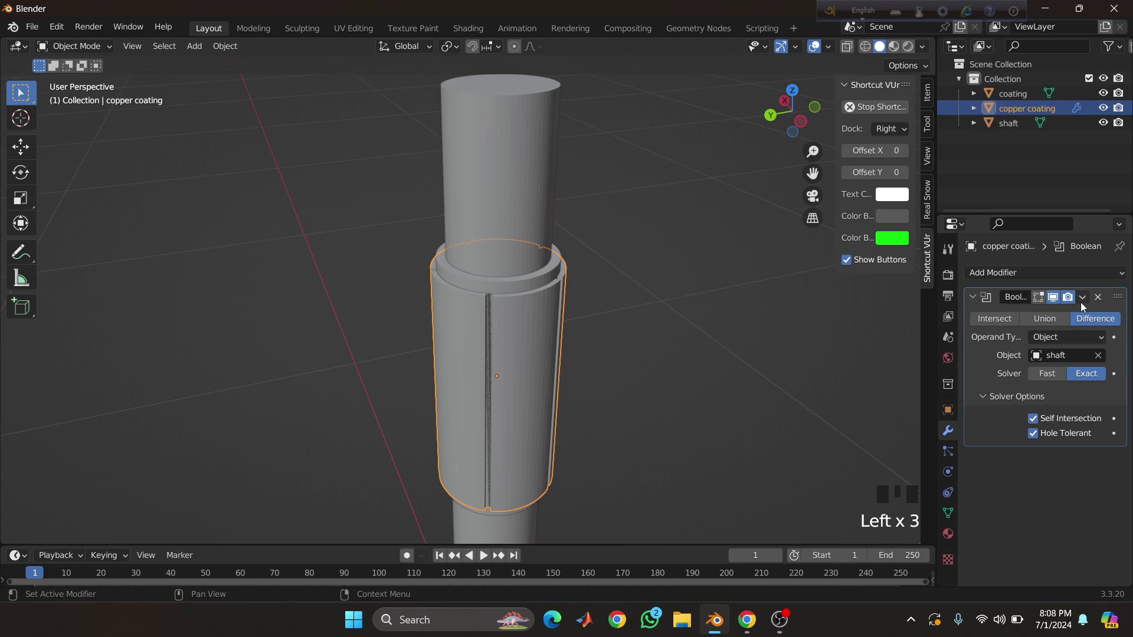
pyautogui.click(1083, 297)
pyautogui.click(1065, 316)
pyautogui.press('g')
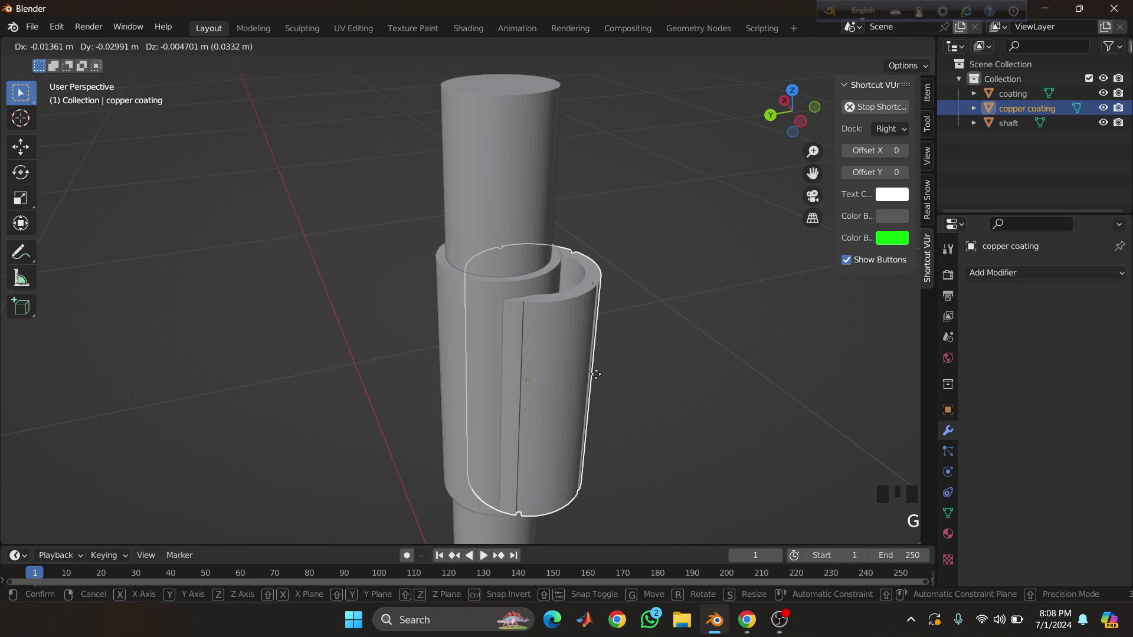
pyautogui.rightClick(549, 348)
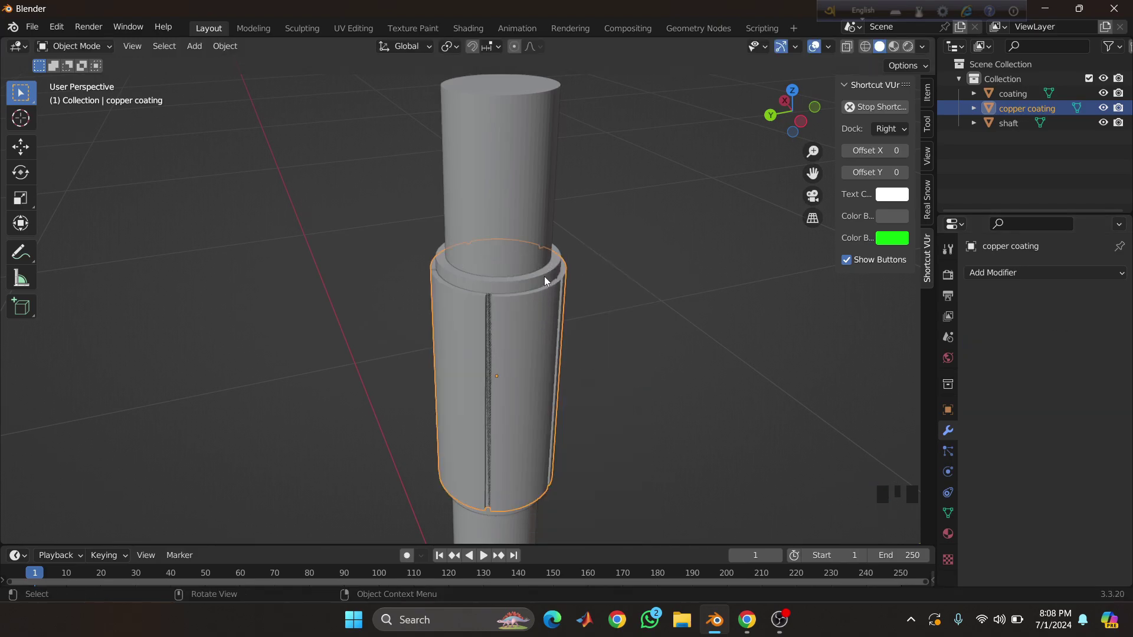
# - Subtract the coating from copper coating with an applied Boolean Difference modifier, and check the result with a cancelled trial move
pyautogui.click(1013, 273)
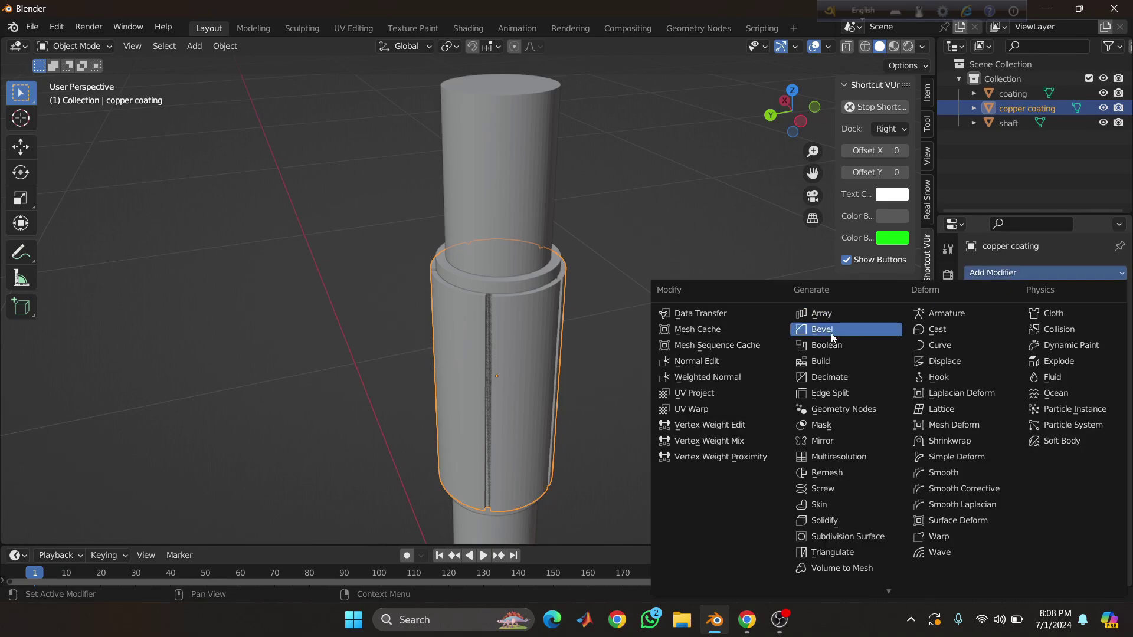
pyautogui.click(876, 345)
pyautogui.click(1099, 356)
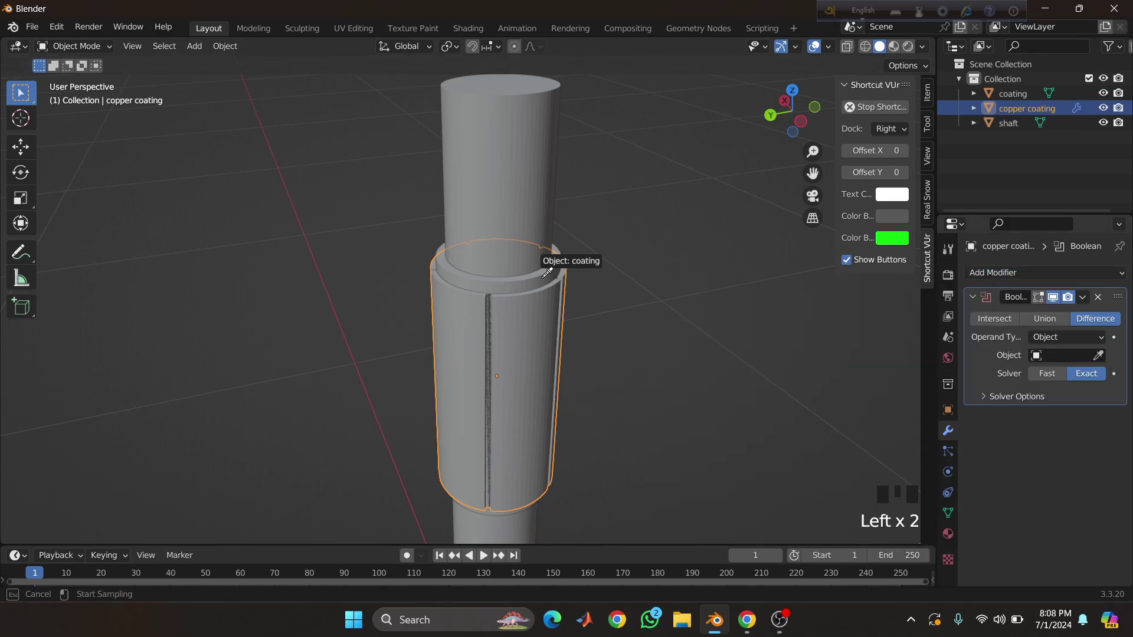
pyautogui.click(542, 251)
pyautogui.click(1082, 297)
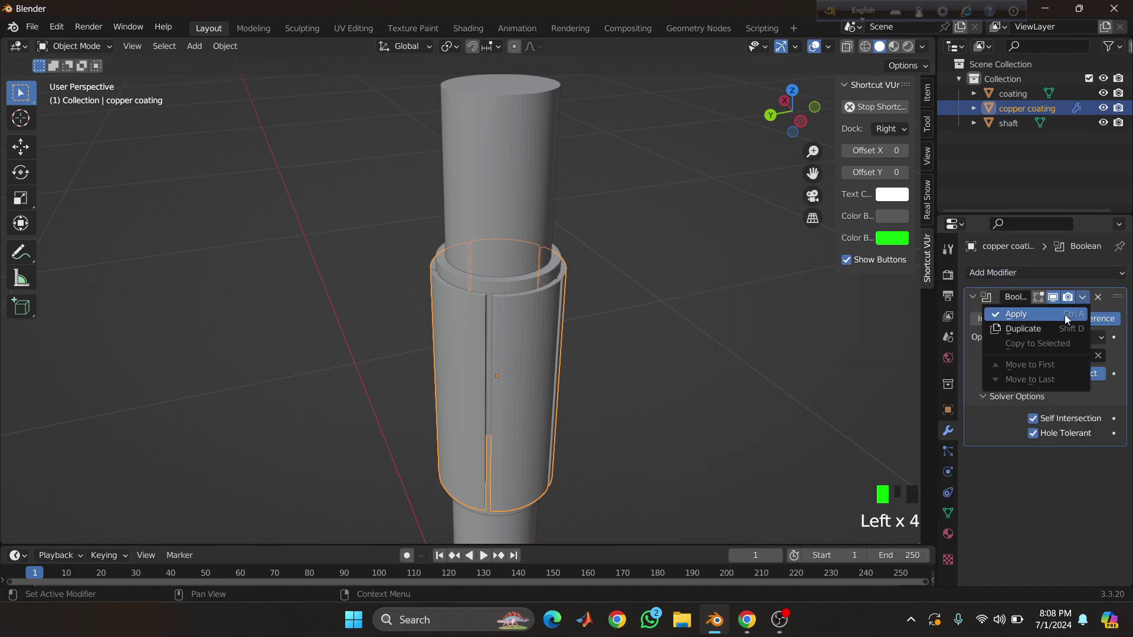
pyautogui.click(1064, 314)
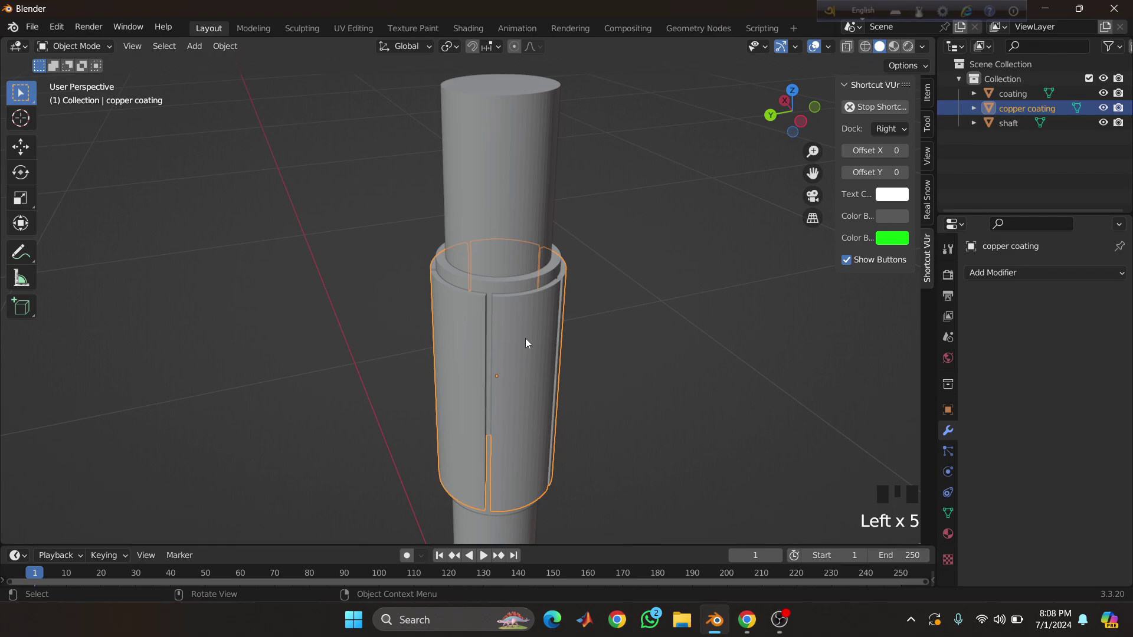
pyautogui.press('g')
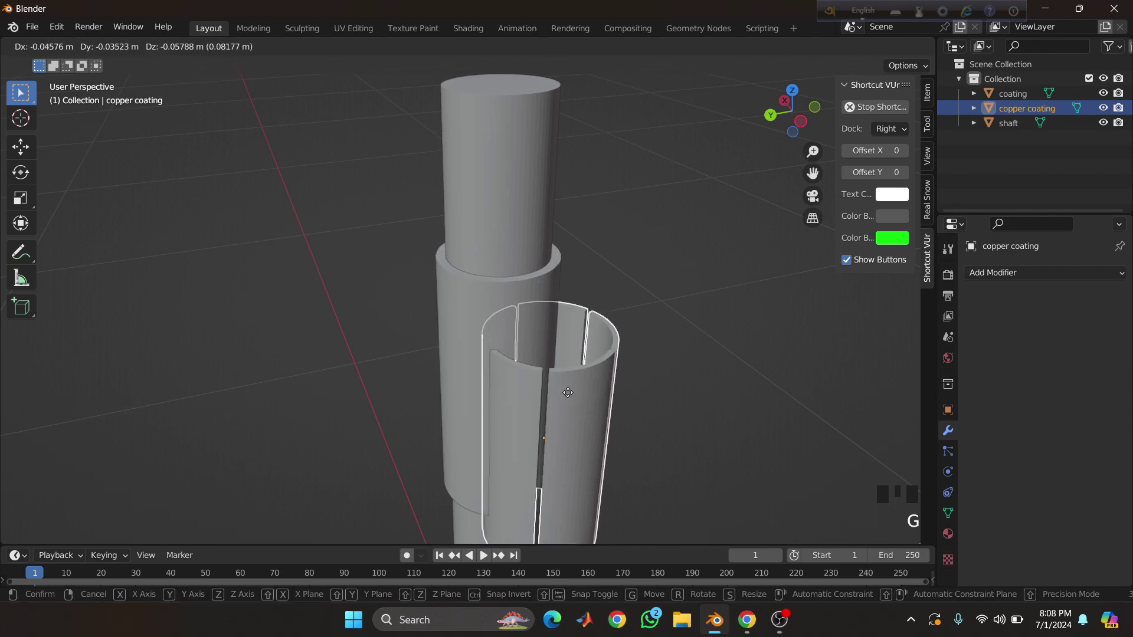
pyautogui.rightClick(565, 390)
# - Compare the rotor with the reference photo of the 775 motor's coil in Chrome and return to Blender
pyautogui.scroll(2, 569, 366)
pyautogui.moveTo(569, 366); pyautogui.dragTo(611, 520, button='middle')
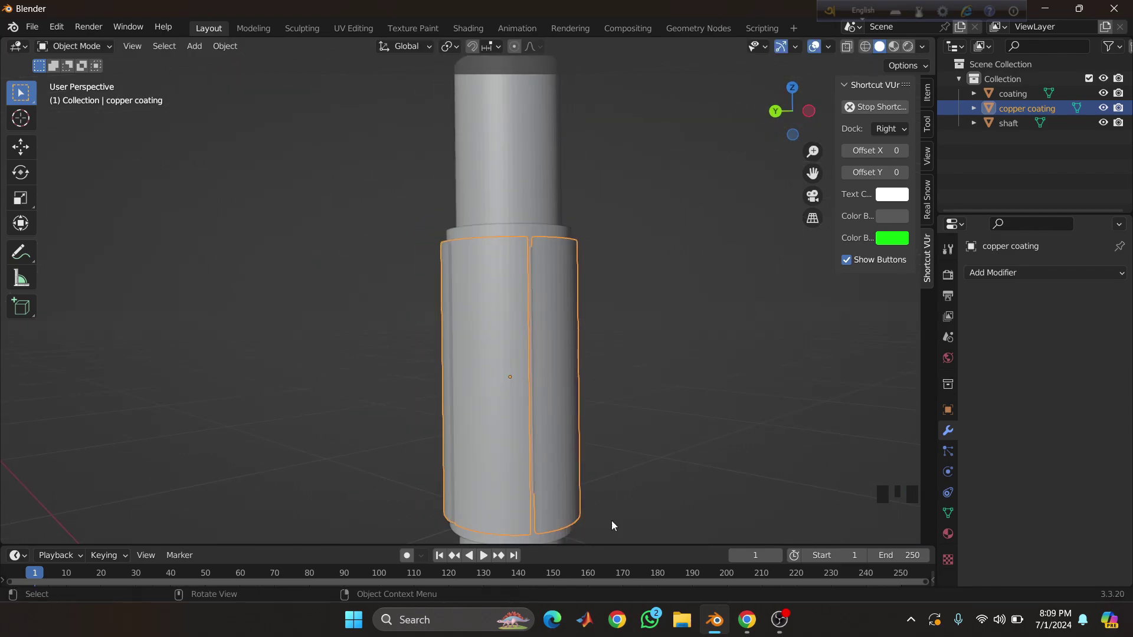
pyautogui.click(755, 619)
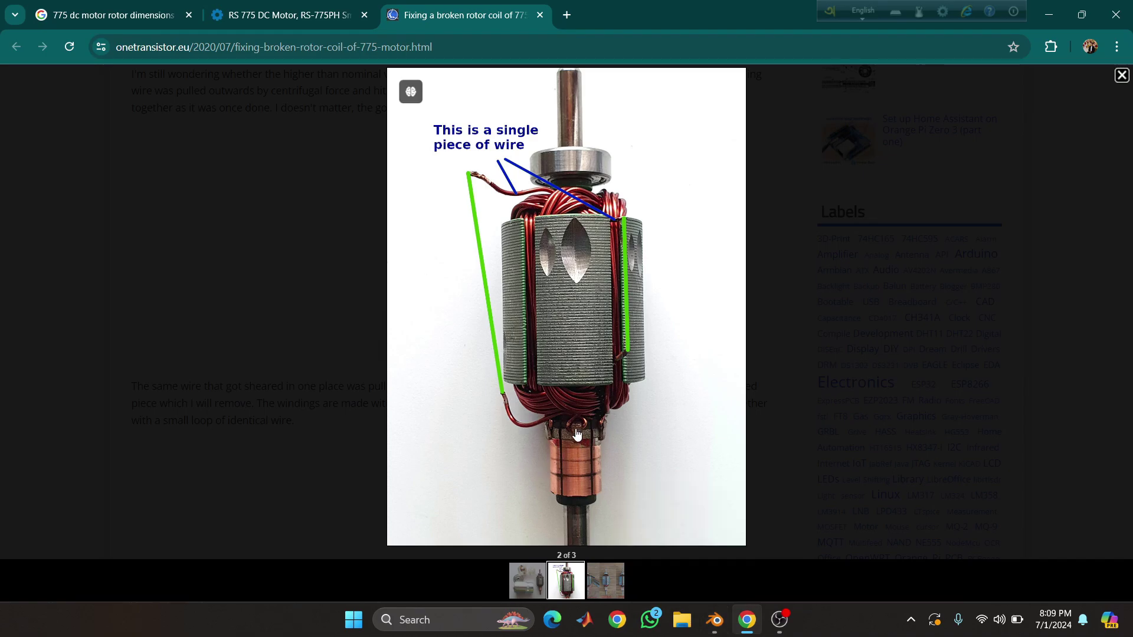
pyautogui.click(715, 619)
# - Enter Edit Mode on copper coating and select three adjacent side faces in the middle of one segment
pyautogui.moveTo(493, 291); pyautogui.dragTo(540, 310, button='middle')
pyautogui.scroll(3, 539, 308)
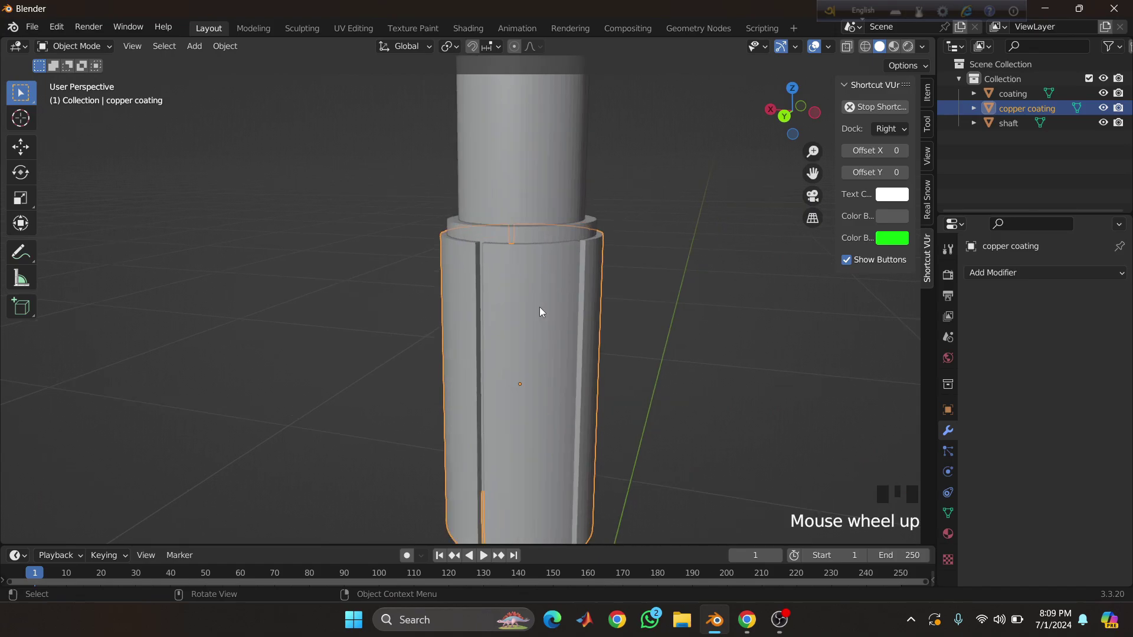
pyautogui.click(539, 313)
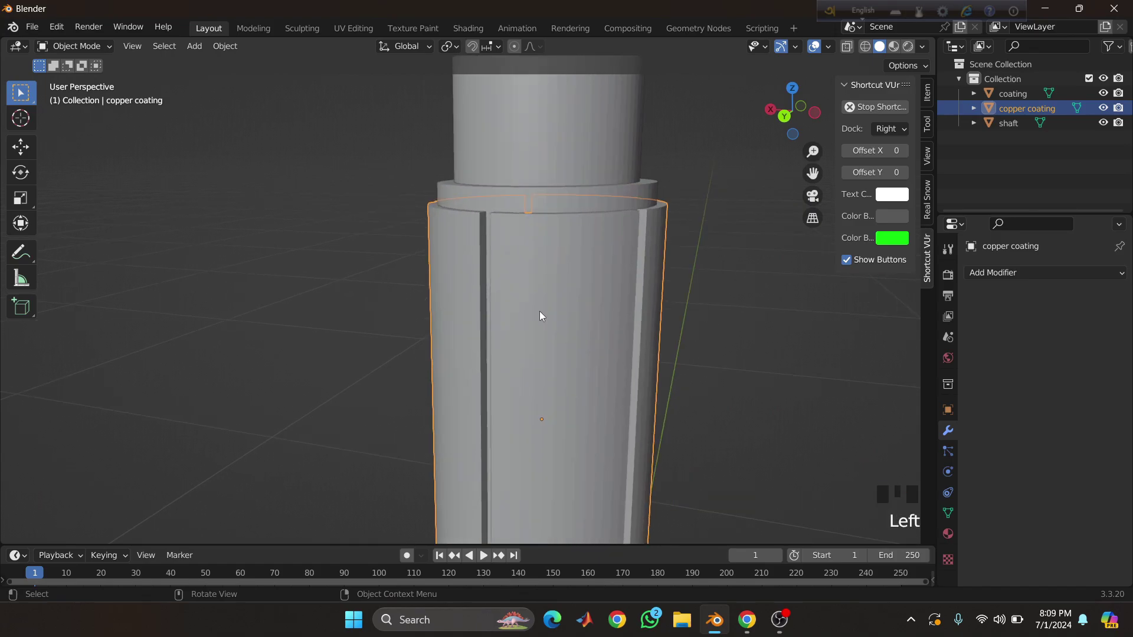
pyautogui.press('Tab')
pyautogui.moveTo(567, 261); pyautogui.dragTo(590, 242, button='middle')
pyautogui.scroll(2, 566, 261)
pyautogui.scroll(-3, 590, 242)
pyautogui.click(533, 264)
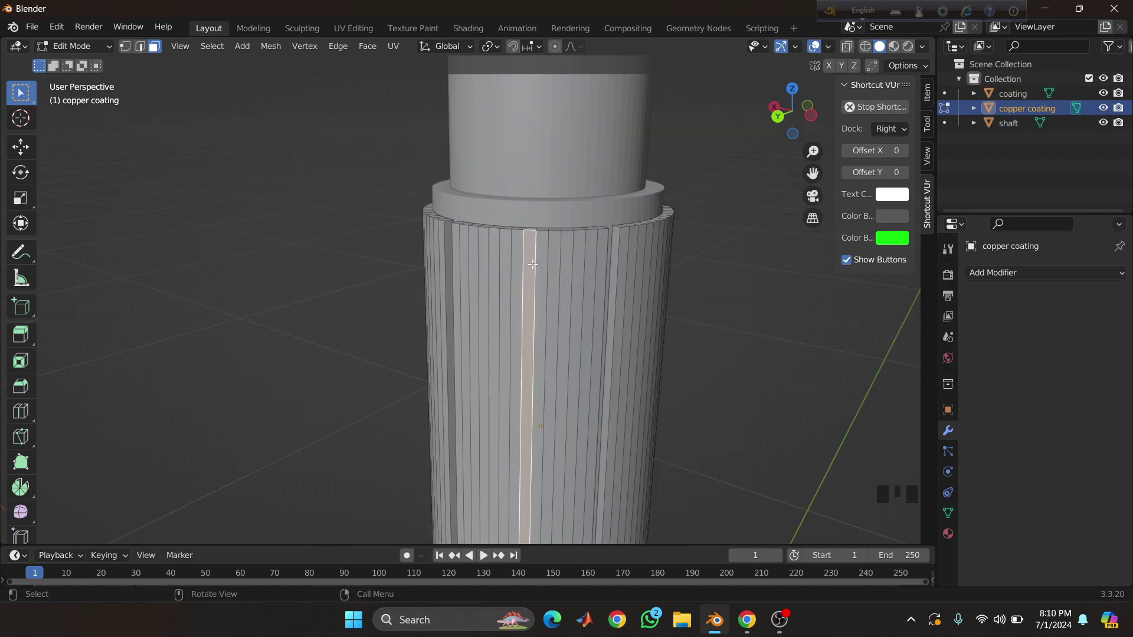
pyautogui.click(509, 264)
pyautogui.click(516, 265)
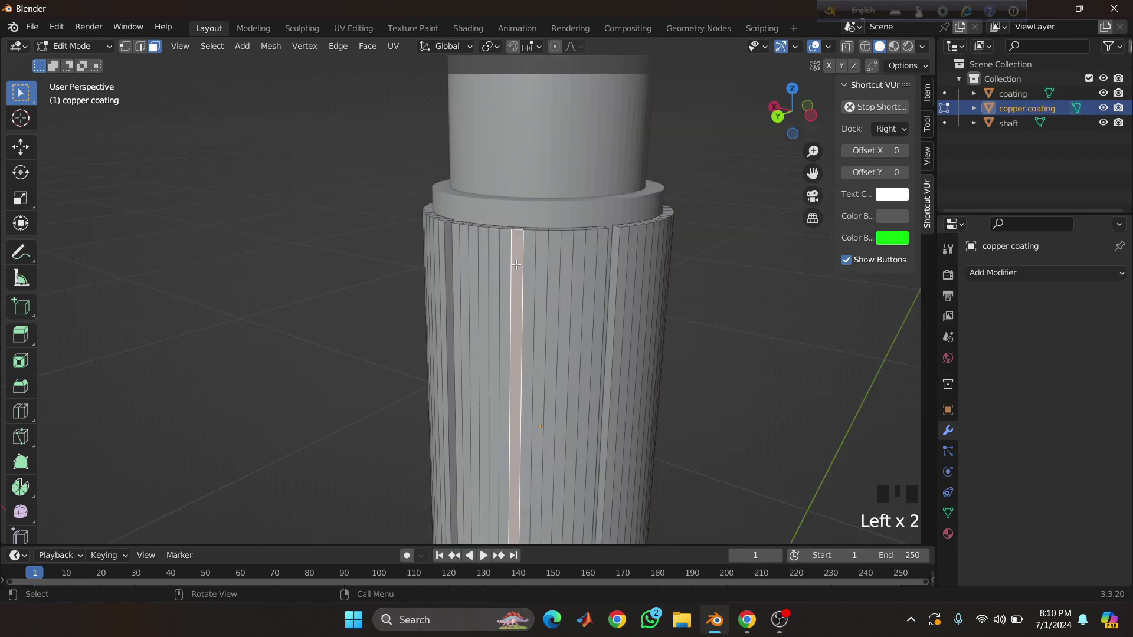
pyautogui.keyDown('shift'); pyautogui.click(526, 266); pyautogui.keyUp('shift')
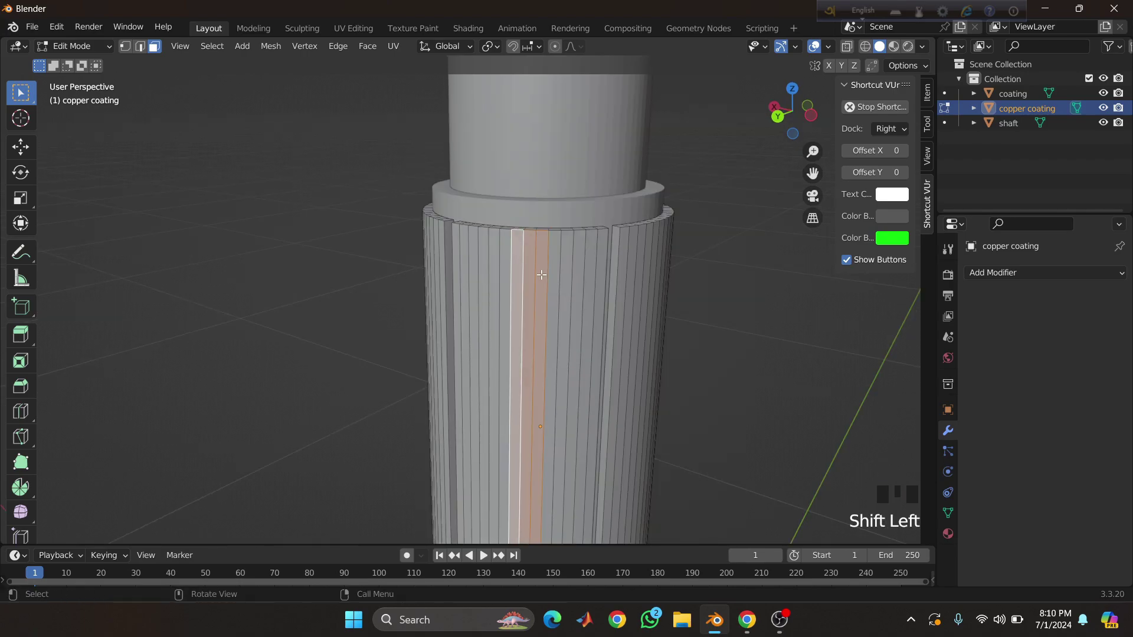
# - Add one horizontal loop cut across the segment, slid close to its upper edge with a factor of about 0.951, and return to face selection
pyautogui.click(338, 49)
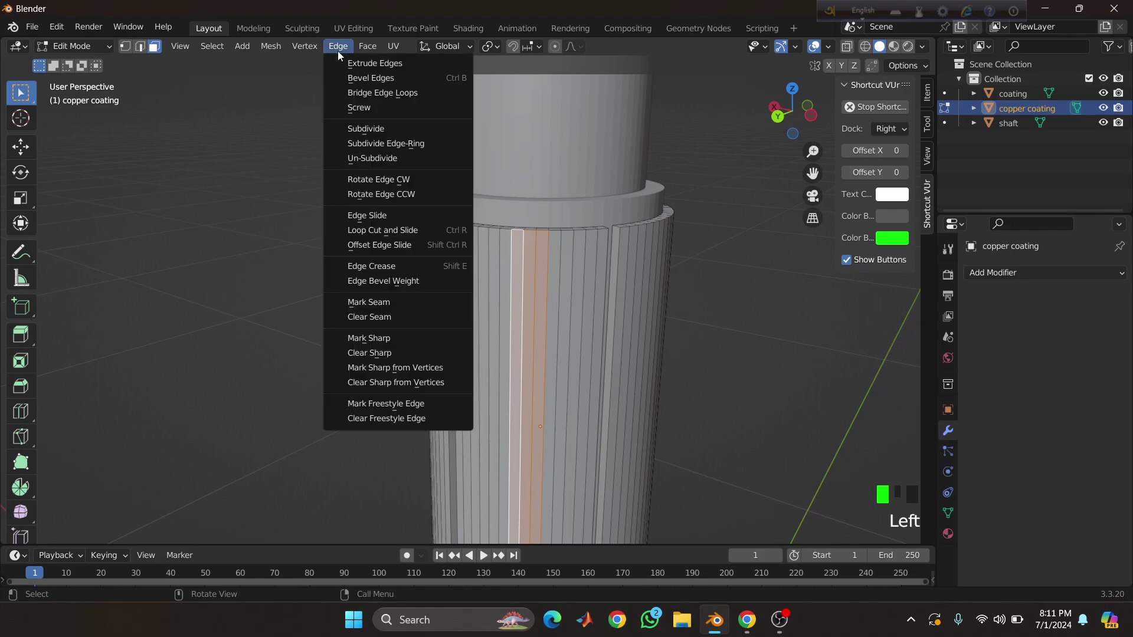
pyautogui.click(425, 229)
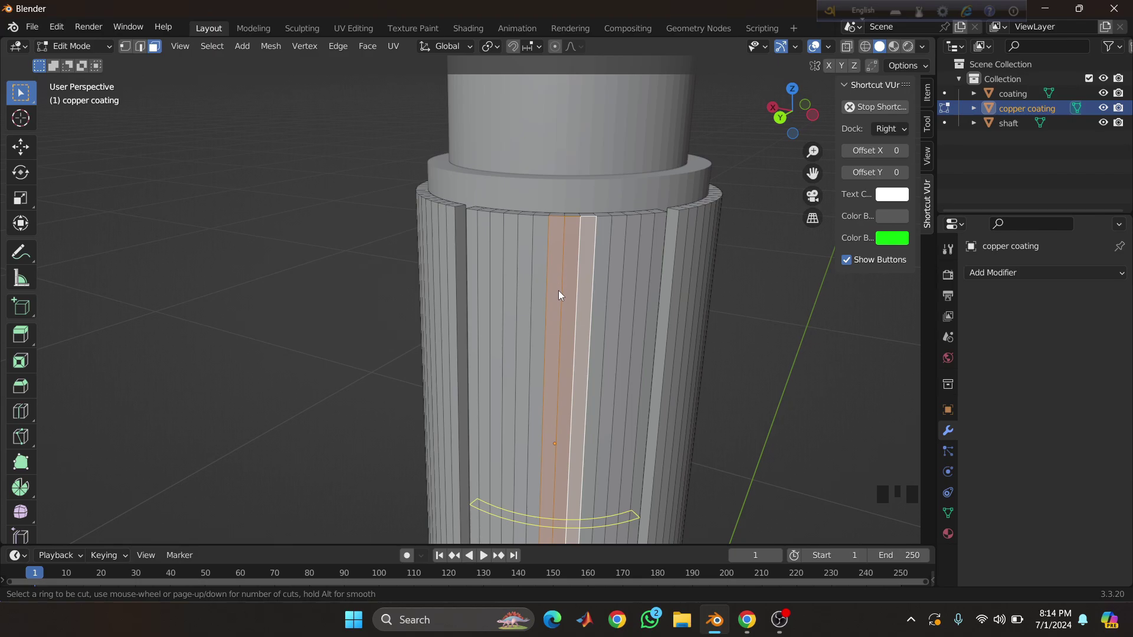
pyautogui.click(558, 290)
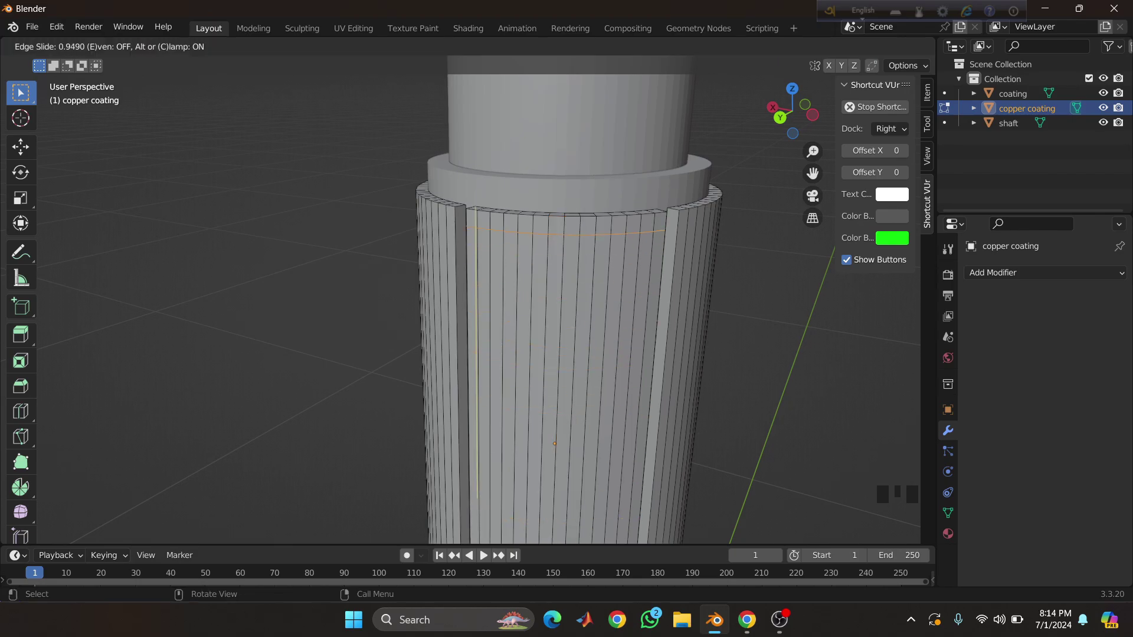
pyautogui.click(565, 411)
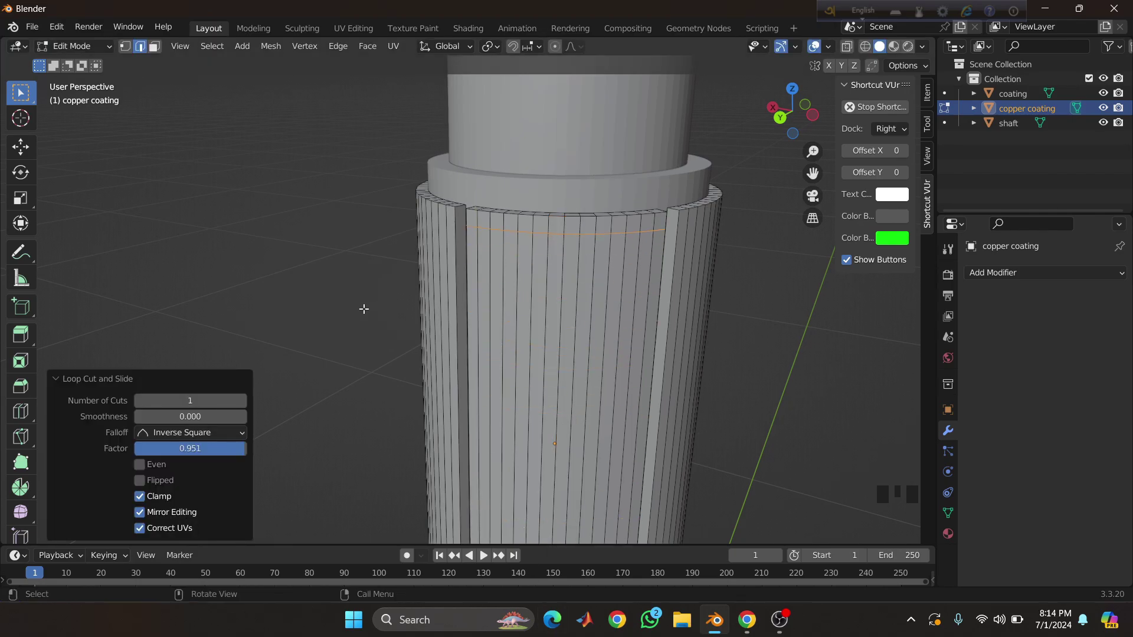
pyautogui.click(364, 309)
pyautogui.click(154, 46)
# - Undo the last three changes to the face selection on the narrow band above the loop cut
pyautogui.hotkey('ctrl', 'z')
pyautogui.hotkey('ctrl', 'z')
pyautogui.hotkey('ctrl', 'z')
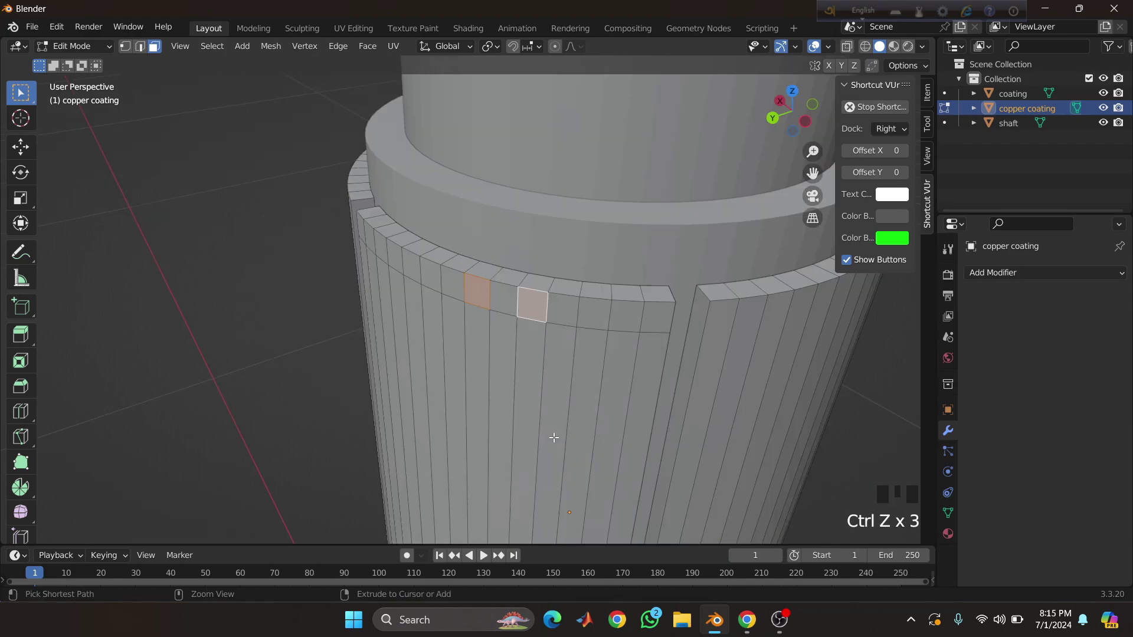
# - Undo the last two selection changes and loop cut the second copper segment once horizontally near its upper edge, with a factor of about -0.958
pyautogui.hotkey('ctrl', 'z')
pyautogui.hotkey('ctrl', 'z')
pyautogui.moveTo(551, 435); pyautogui.dragTo(632, 365, button='middle')
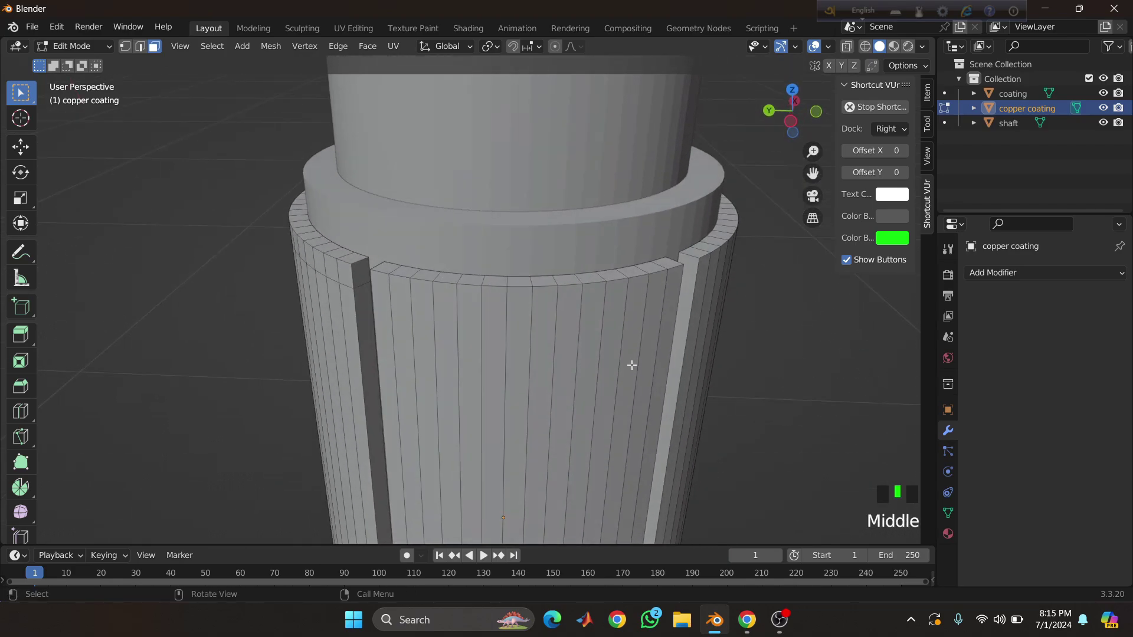
pyautogui.keyDown('shift'); pyautogui.click(523, 313); pyautogui.keyUp('shift')
pyautogui.keyDown('shift'); pyautogui.click(546, 316); pyautogui.keyUp('shift')
pyautogui.keyDown('shift'); pyautogui.click(566, 319); pyautogui.keyUp('shift')
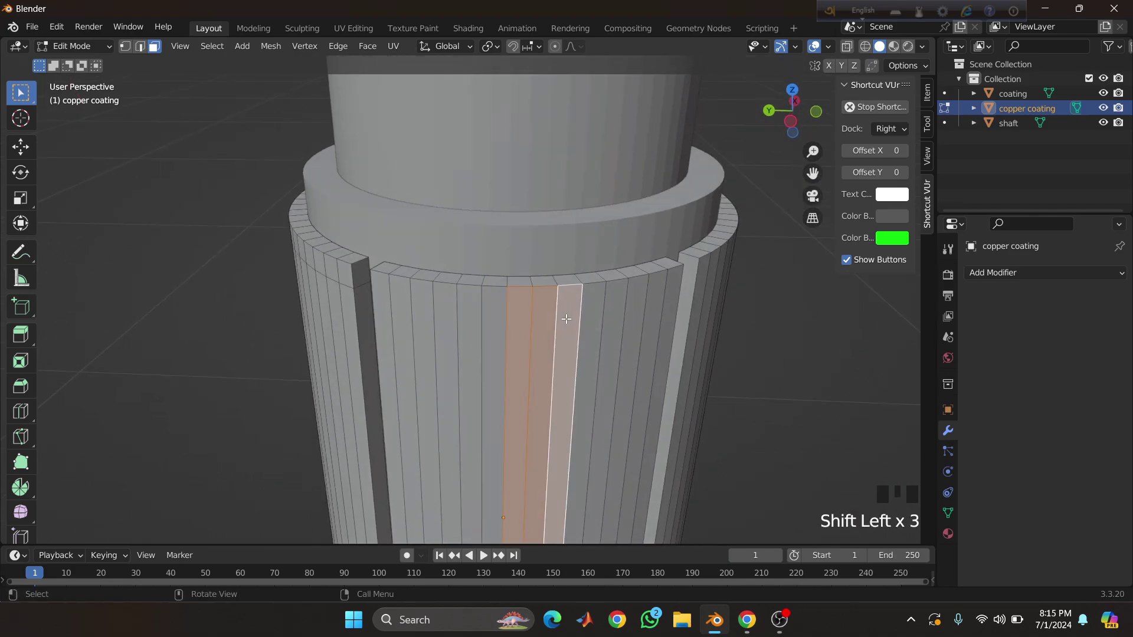
pyautogui.moveTo(566, 318); pyautogui.dragTo(562, 314, button='middle')
pyautogui.click(338, 46)
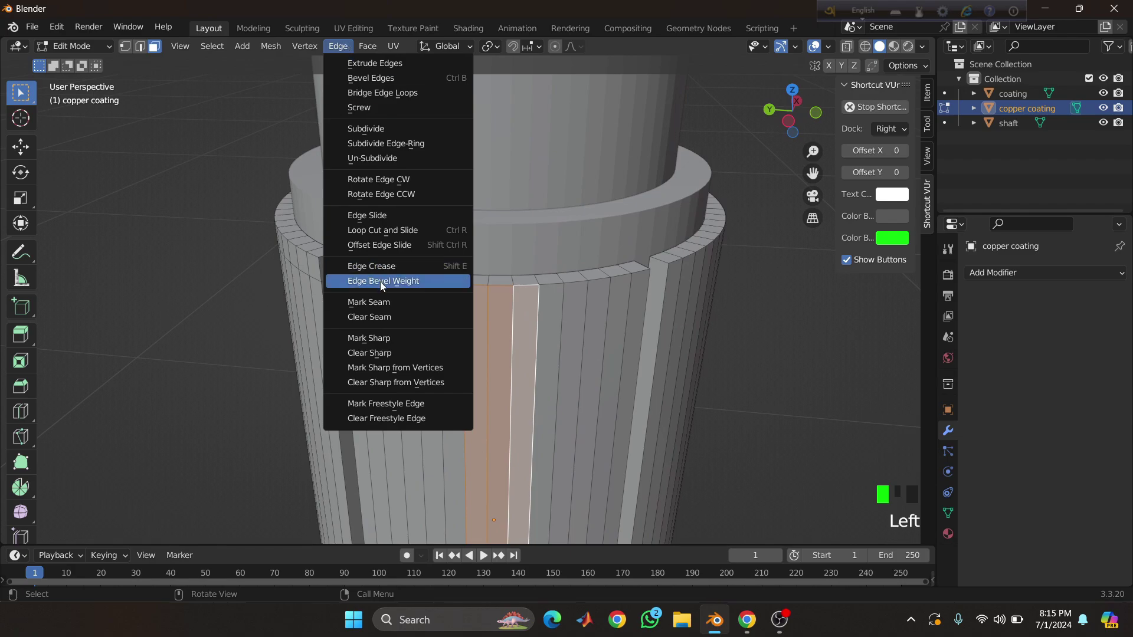
pyautogui.click(380, 230)
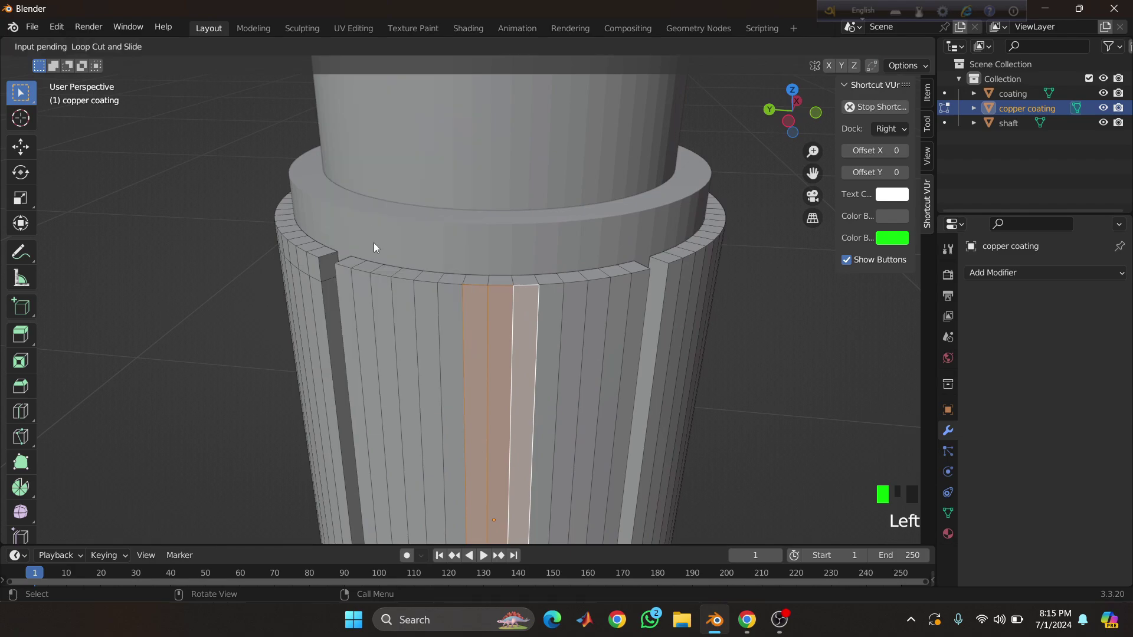
pyautogui.click(461, 319)
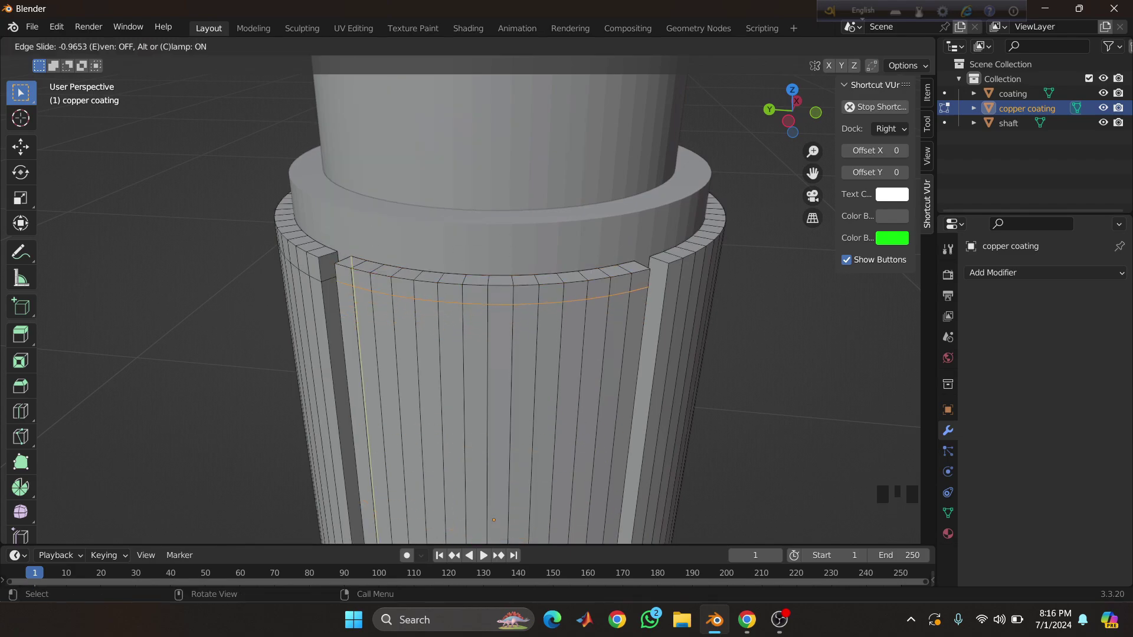
pyautogui.click(535, 513)
# - Move the second segment's new edge loop about -0.000384 m along the global Z axis
pyautogui.moveTo(535, 514); pyautogui.dragTo(556, 518, button='middle')
pyautogui.press('g')
pyautogui.press('z')
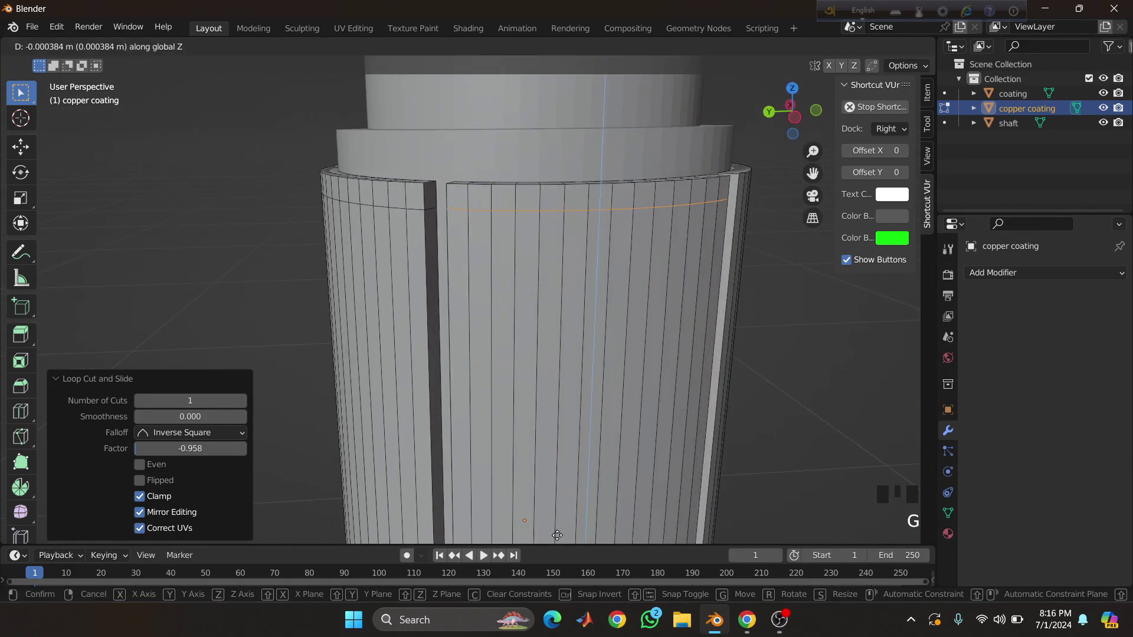
pyautogui.click(557, 534)
# - Select three adjacent side faces in the middle of the third copper segment and add one horizontal loop cut close to its upper edge
pyautogui.moveTo(568, 328); pyautogui.dragTo(450, 264, button='middle')
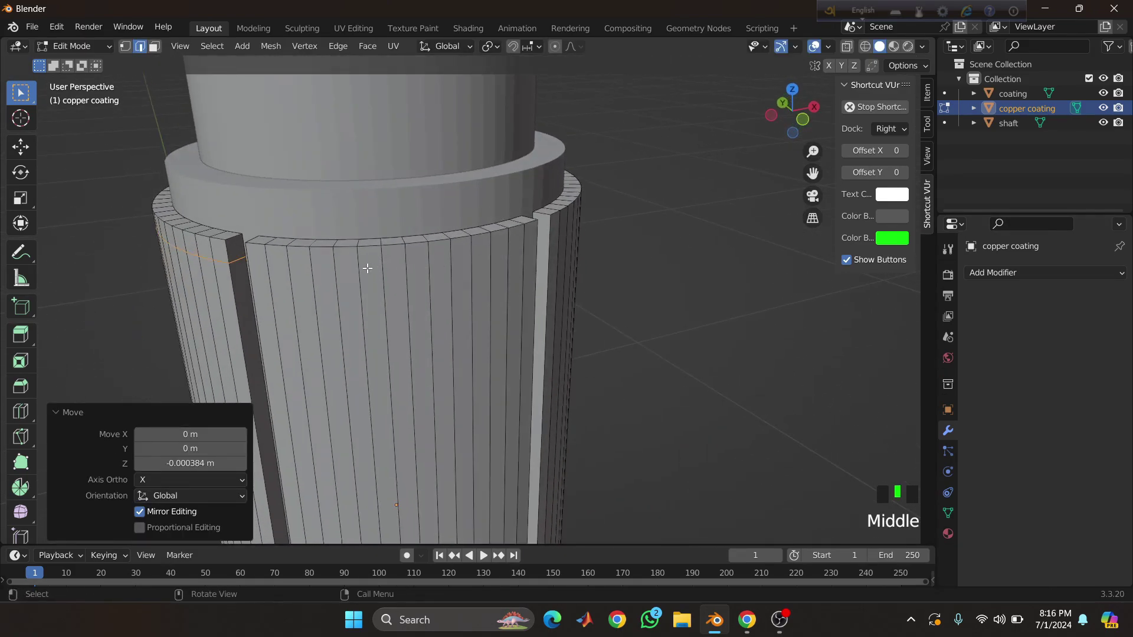
pyautogui.click(426, 286)
pyautogui.click(154, 46)
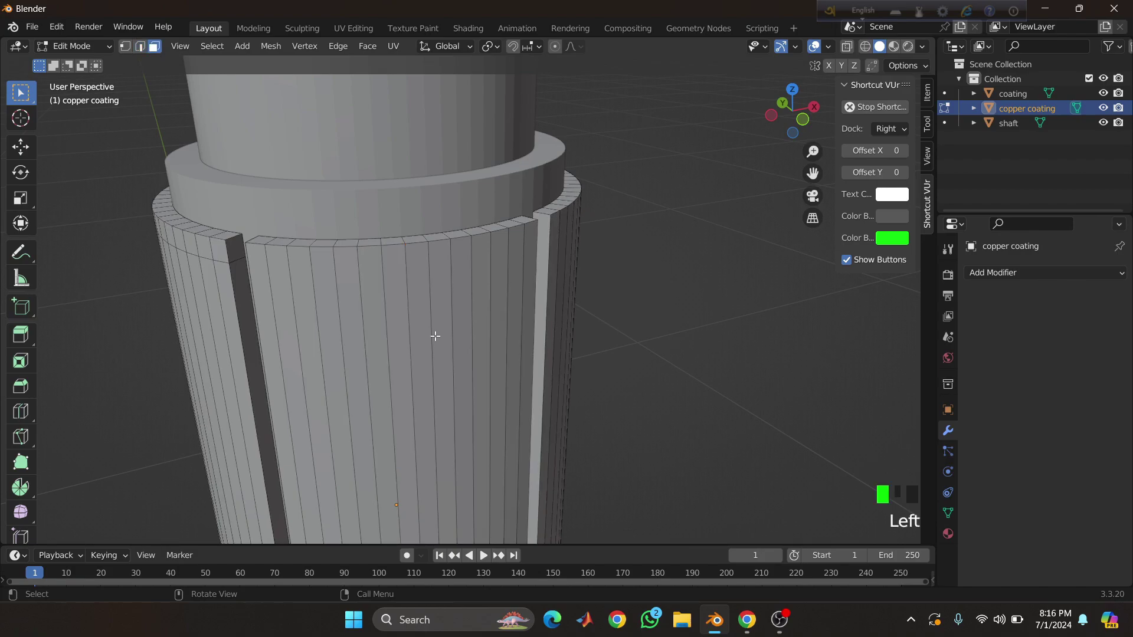
pyautogui.moveTo(394, 284); pyautogui.dragTo(437, 304)
pyautogui.moveTo(437, 304)
pyautogui.mouseDown(button='middle')
pyautogui.moveTo(425, 307)
pyautogui.moveTo(445, 306)
pyautogui.mouseUp(button='middle')
pyautogui.keyDown('shift'); pyautogui.click(391, 306); pyautogui.keyUp('shift')
pyautogui.keyDown('shift'); pyautogui.click(392, 306); pyautogui.keyUp('shift')
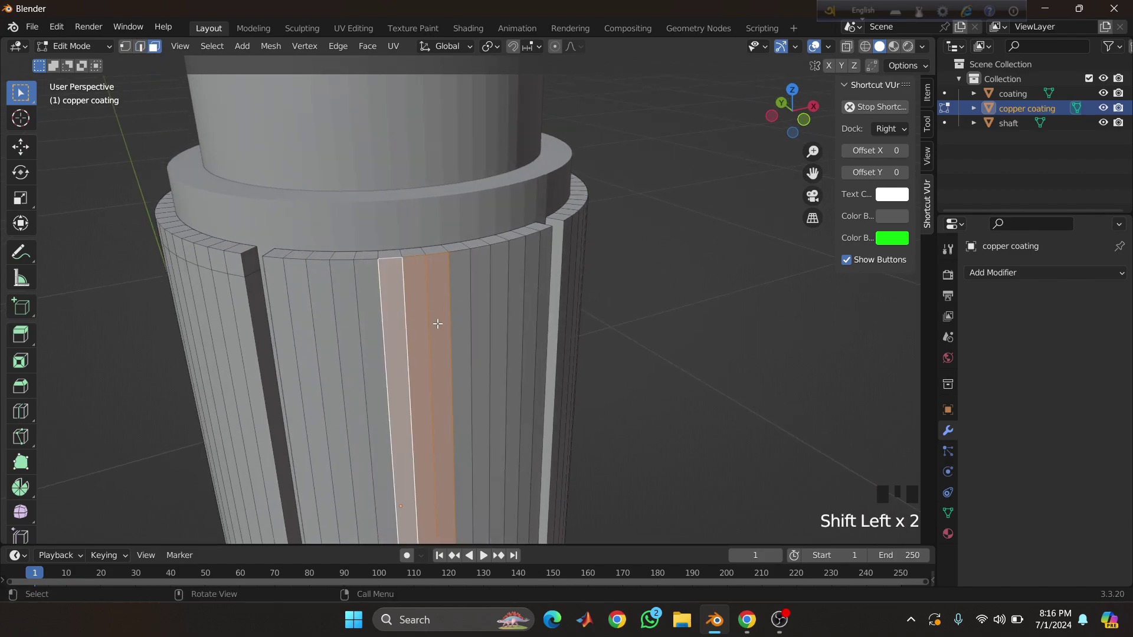
pyautogui.click(338, 47)
pyautogui.click(402, 220)
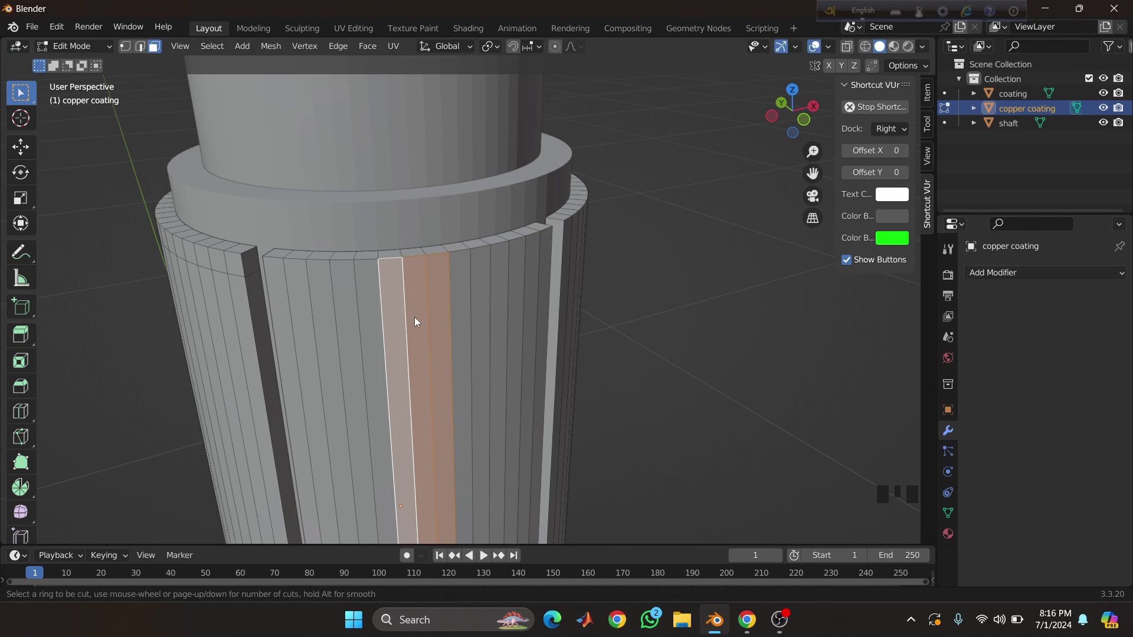
pyautogui.click(414, 322)
pyautogui.click(379, 223)
# - Select the middle side faces of the fourth copper segment and add one horizontal loop cut close to its upper edge
pyautogui.moveTo(556, 308); pyautogui.dragTo(407, 264, button='middle')
pyautogui.moveTo(391, 281); pyautogui.dragTo(433, 307)
pyautogui.moveTo(433, 308); pyautogui.dragTo(408, 278, button='middle')
pyautogui.click(158, 48)
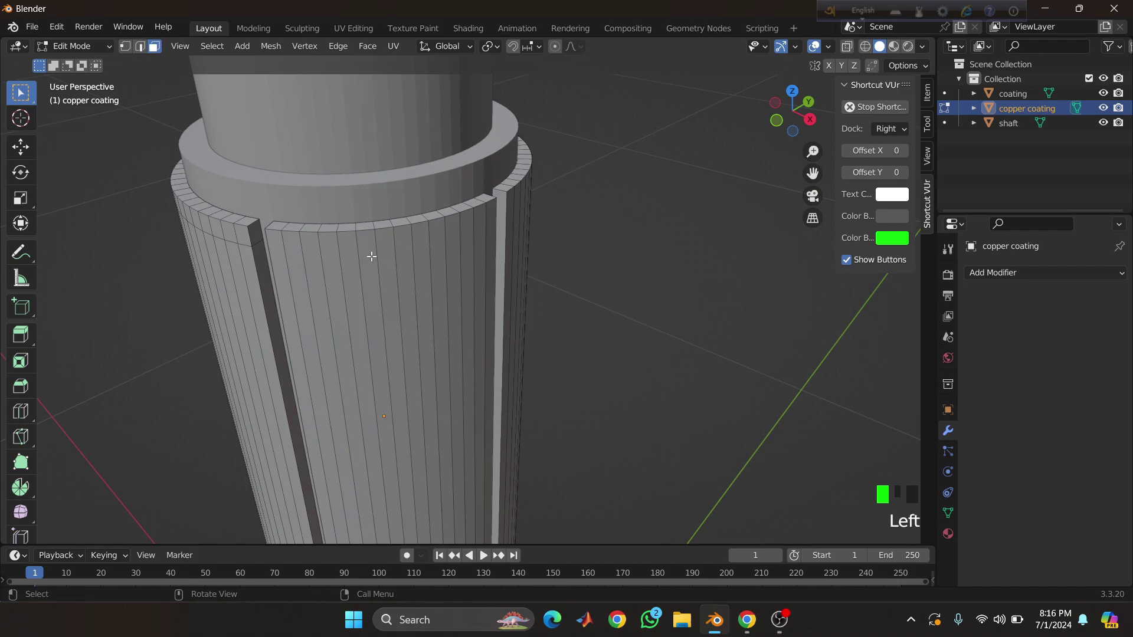
pyautogui.moveTo(373, 264); pyautogui.dragTo(420, 282)
pyautogui.moveTo(419, 282); pyautogui.dragTo(394, 274, button='middle')
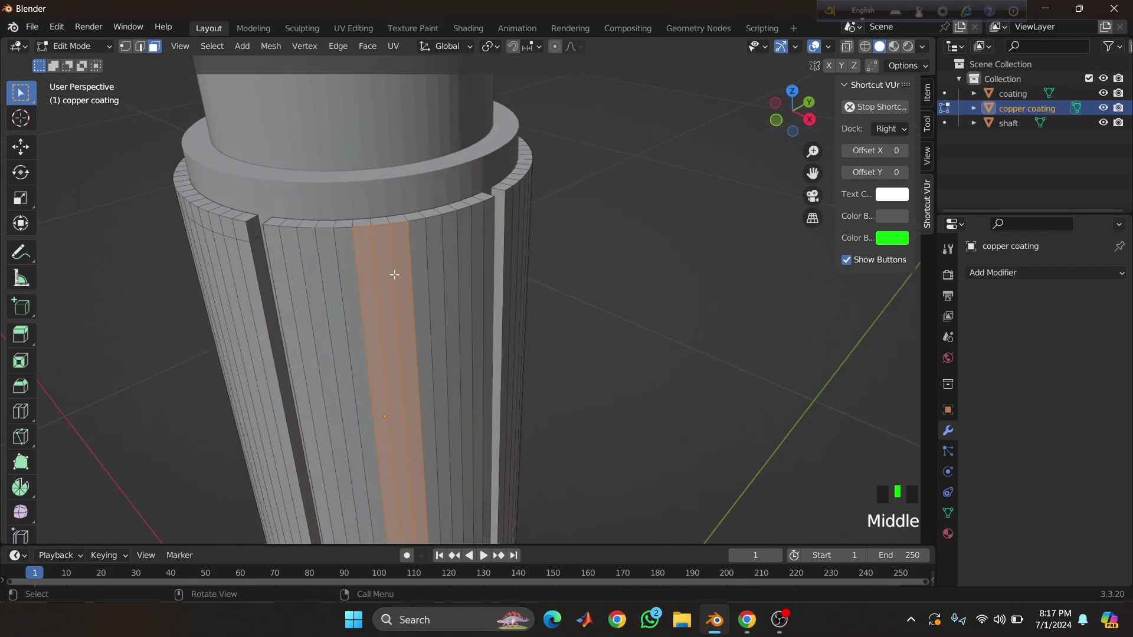
pyautogui.click(338, 46)
pyautogui.click(359, 245)
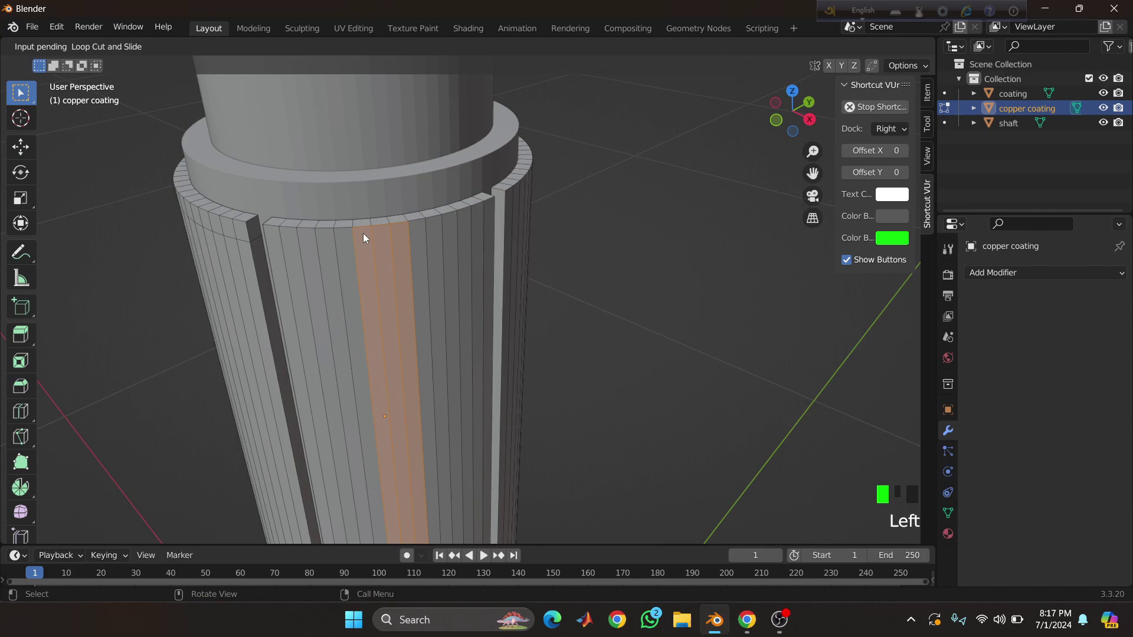
pyautogui.click(381, 342)
pyautogui.click(379, 116)
# - Switch to face selection, select middle side faces of the last uncut copper segment, and add one horizontal loop cut across it
pyautogui.moveTo(407, 157); pyautogui.dragTo(304, 138, button='middle')
pyautogui.keyDown('shift'); pyautogui.moveTo(502, 189); pyautogui.dragTo(531, 197); pyautogui.keyUp('shift')
pyautogui.moveTo(532, 201); pyautogui.dragTo(530, 223, button='middle')
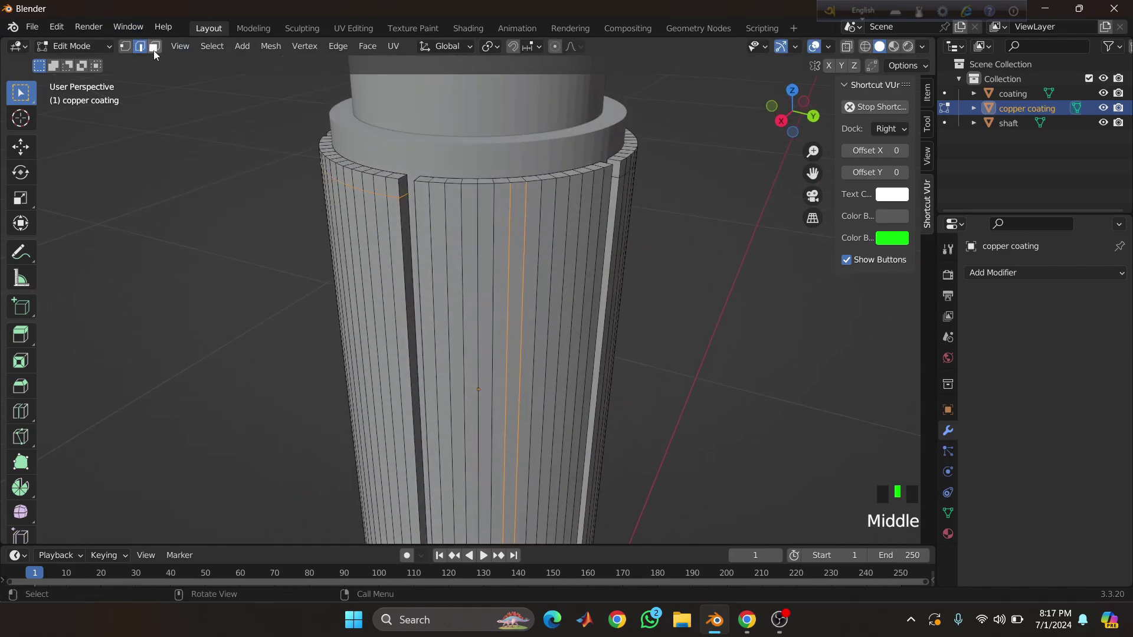
pyautogui.click(154, 47)
pyautogui.moveTo(509, 228); pyautogui.dragTo(533, 240)
pyautogui.moveTo(529, 239); pyautogui.dragTo(511, 239, button='middle')
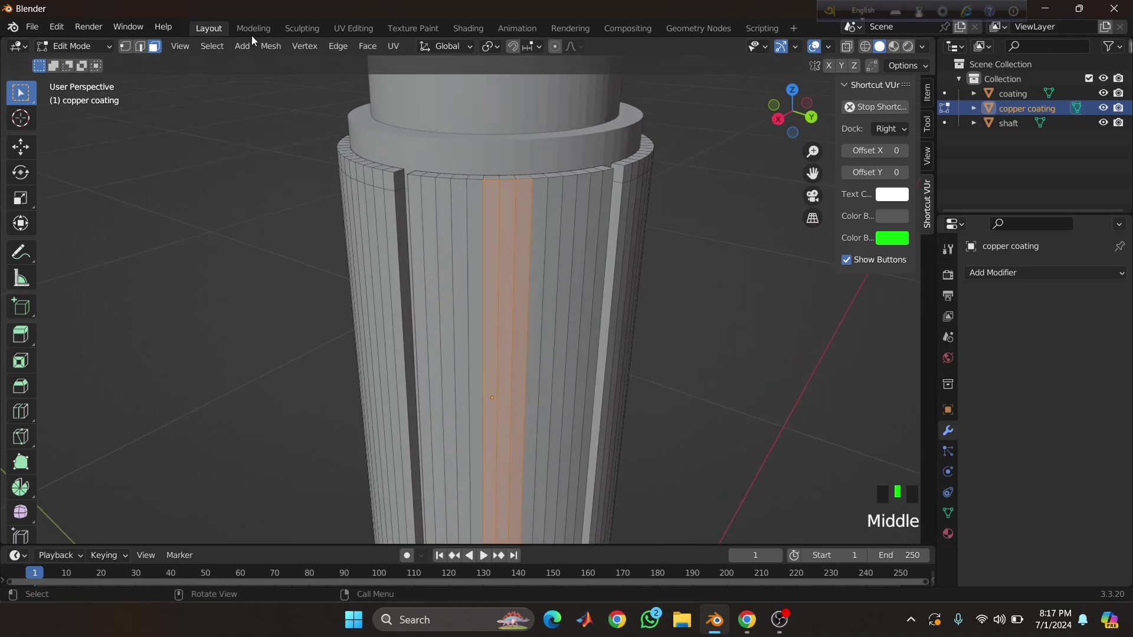
pyautogui.click(338, 46)
pyautogui.click(407, 229)
pyautogui.click(478, 270)
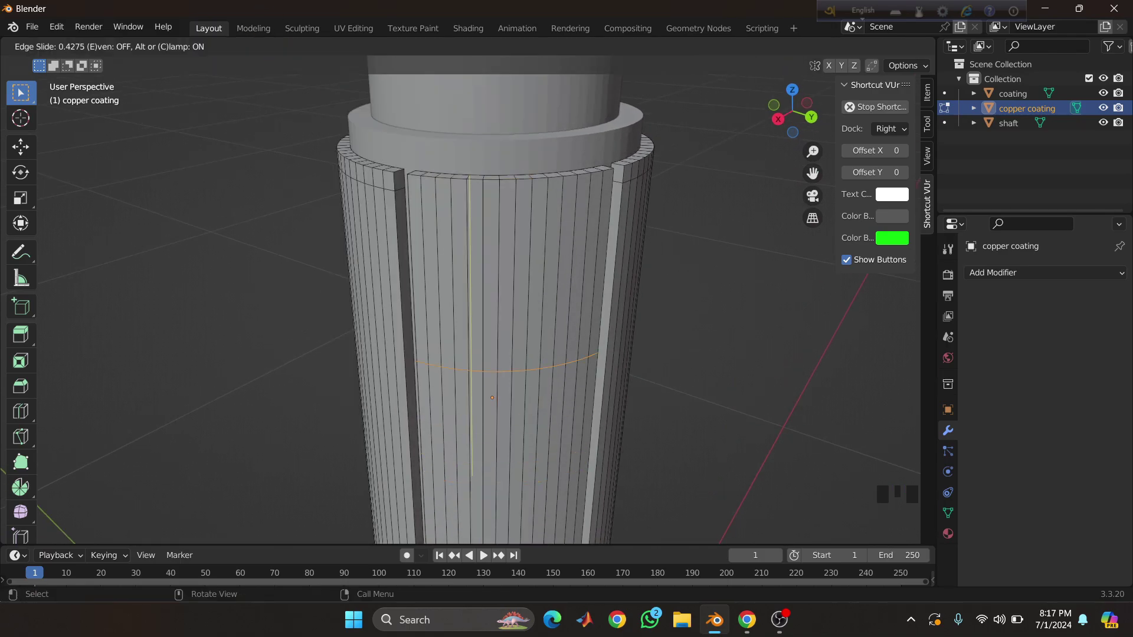
pyautogui.click(479, 395)
# - Select two adjacent middle faces in the narrow upper band of each copper segment around the coating
pyautogui.moveTo(479, 394); pyautogui.dragTo(533, 244, button='middle')
pyautogui.hotkey('ctrl', 'z')
pyautogui.click(629, 228)
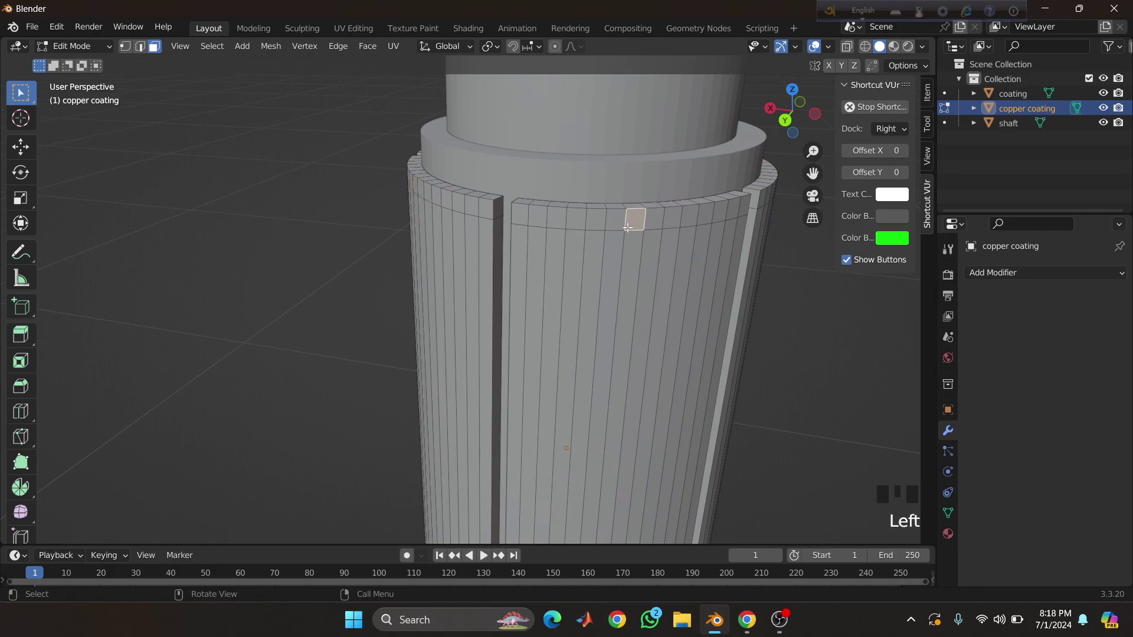
pyautogui.moveTo(636, 191); pyautogui.dragTo(545, 188, button='middle')
pyautogui.keyDown('shift'); pyautogui.click(614, 206); pyautogui.keyUp('shift')
pyautogui.keyDown('shift'); pyautogui.click(558, 200); pyautogui.keyUp('shift')
pyautogui.keyDown('shift'); pyautogui.click(472, 173); pyautogui.keyUp('shift')
pyautogui.keyDown('shift'); pyautogui.click(420, 212); pyautogui.keyUp('shift')
pyautogui.keyDown('shift'); pyautogui.click(510, 216); pyautogui.keyUp('shift')
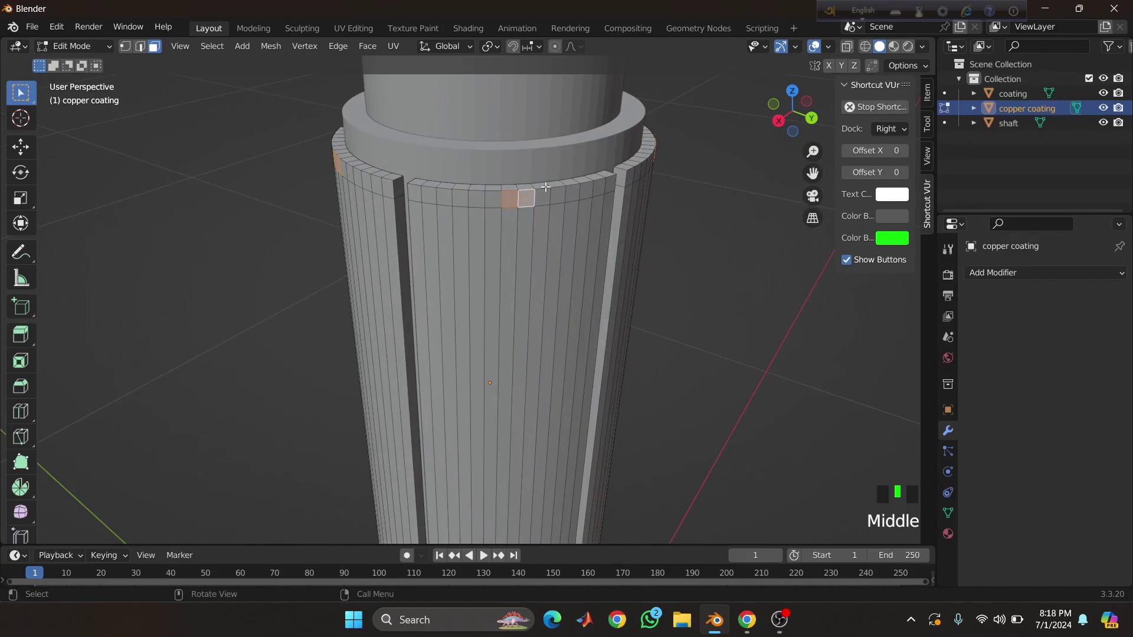
# - Extrude the selected band faces outward along their normals by about 0.104 m
pyautogui.hotkey('alt', 'e')
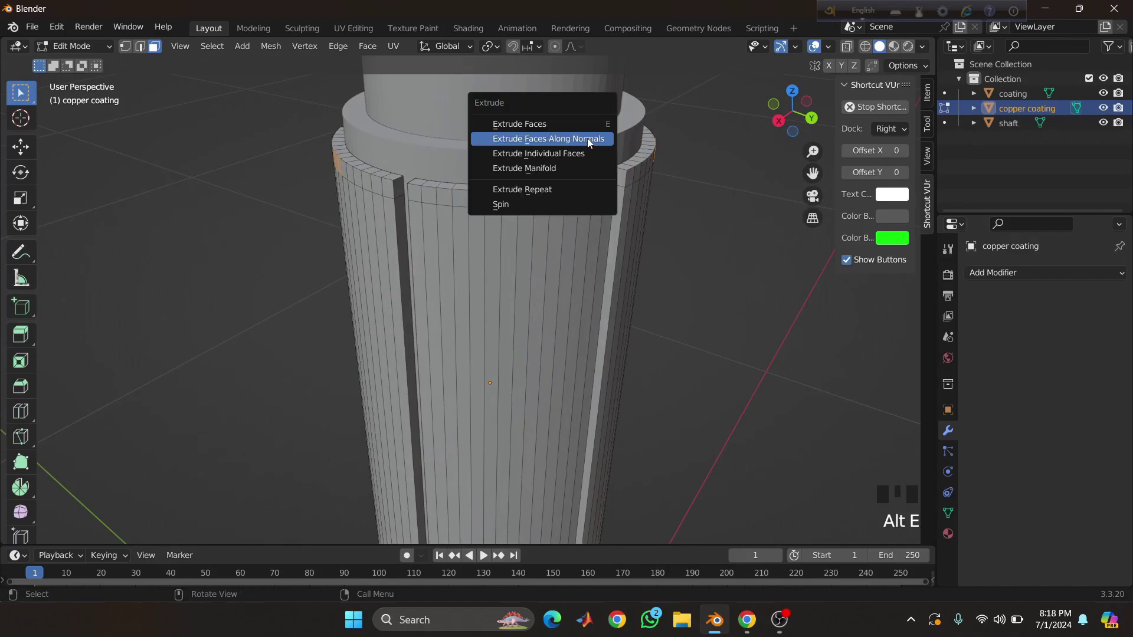
pyautogui.click(588, 139)
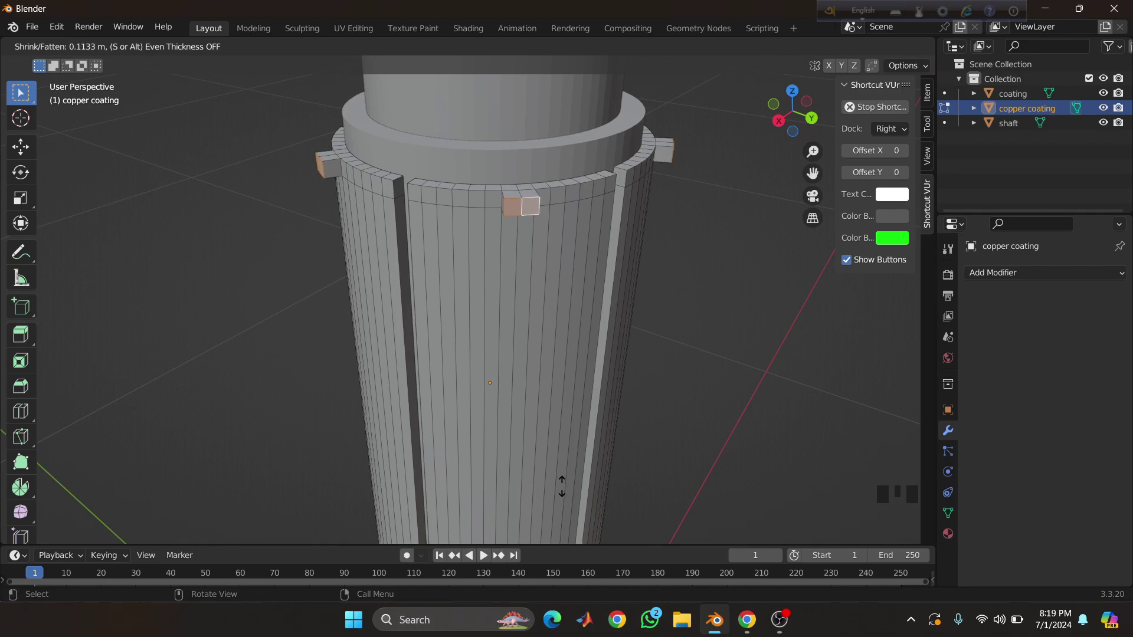
pyautogui.click(573, 499)
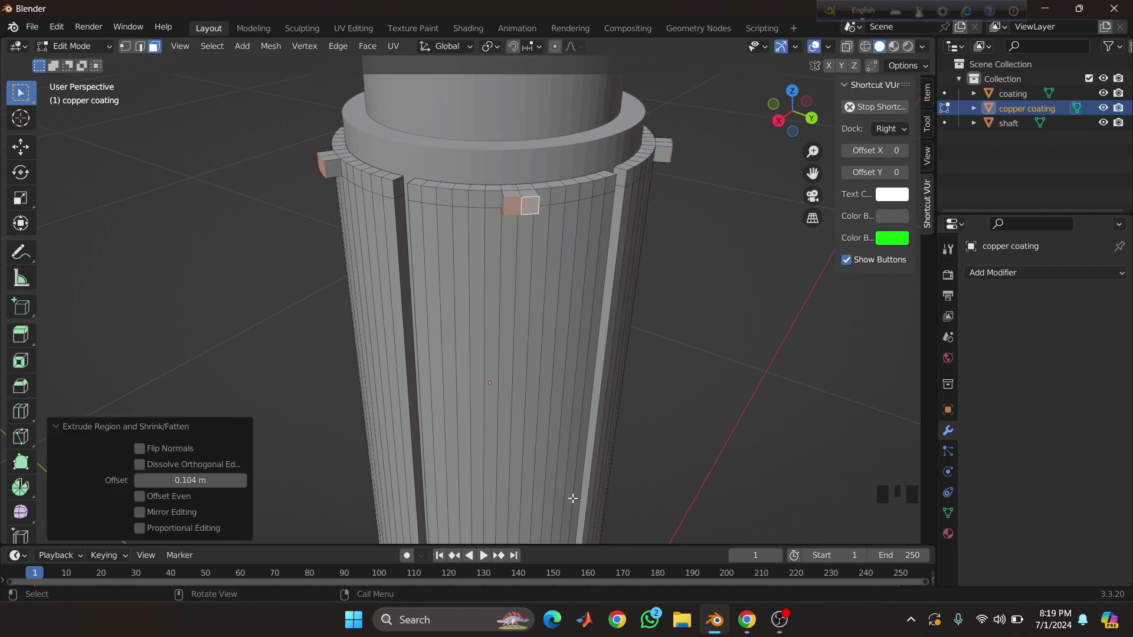
# - Select the two underside faces of one extruded tab and add one loop cut across them with a factor of about -0.265
pyautogui.scroll(2, 553, 296)
pyautogui.moveTo(552, 295); pyautogui.dragTo(568, 150, button='middle')
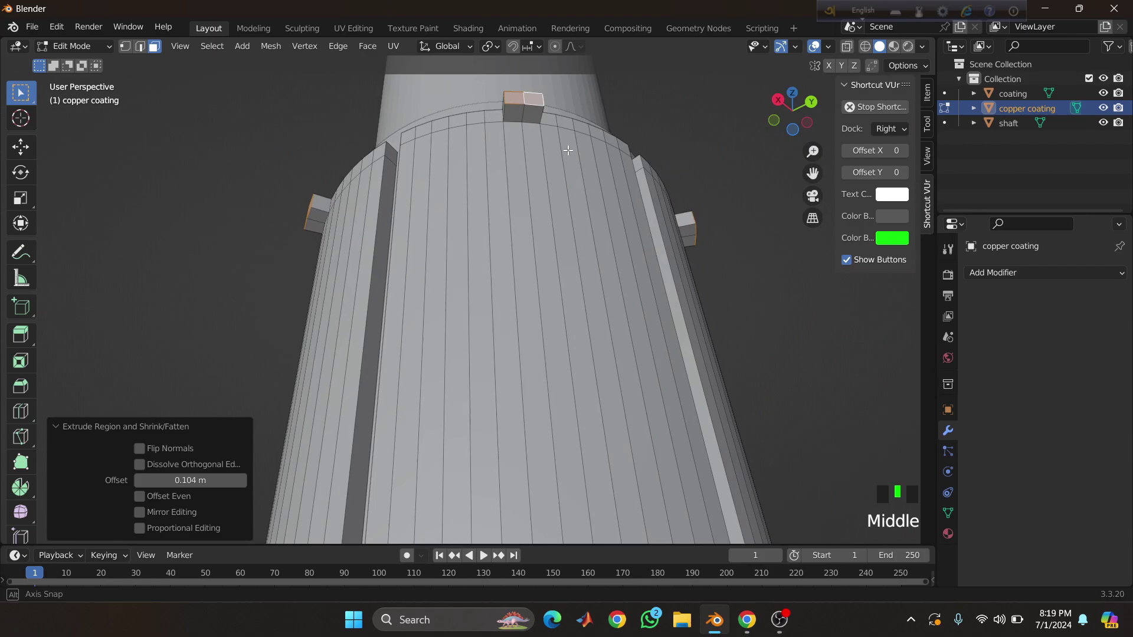
pyautogui.click(513, 115)
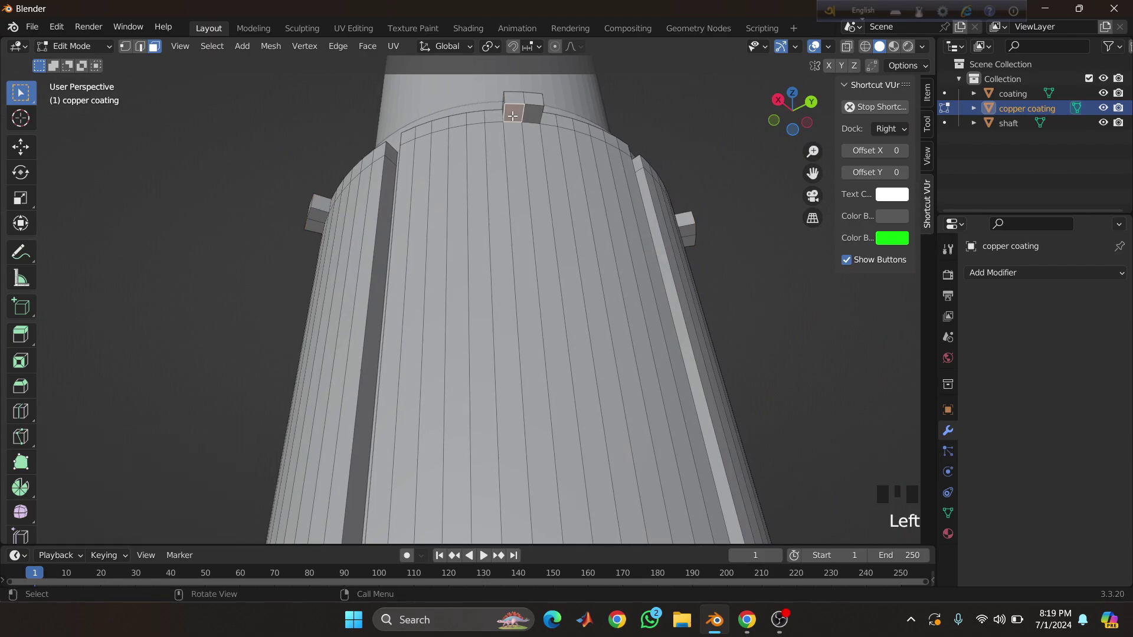
pyautogui.click(528, 116)
pyautogui.scroll(5, 606, 152)
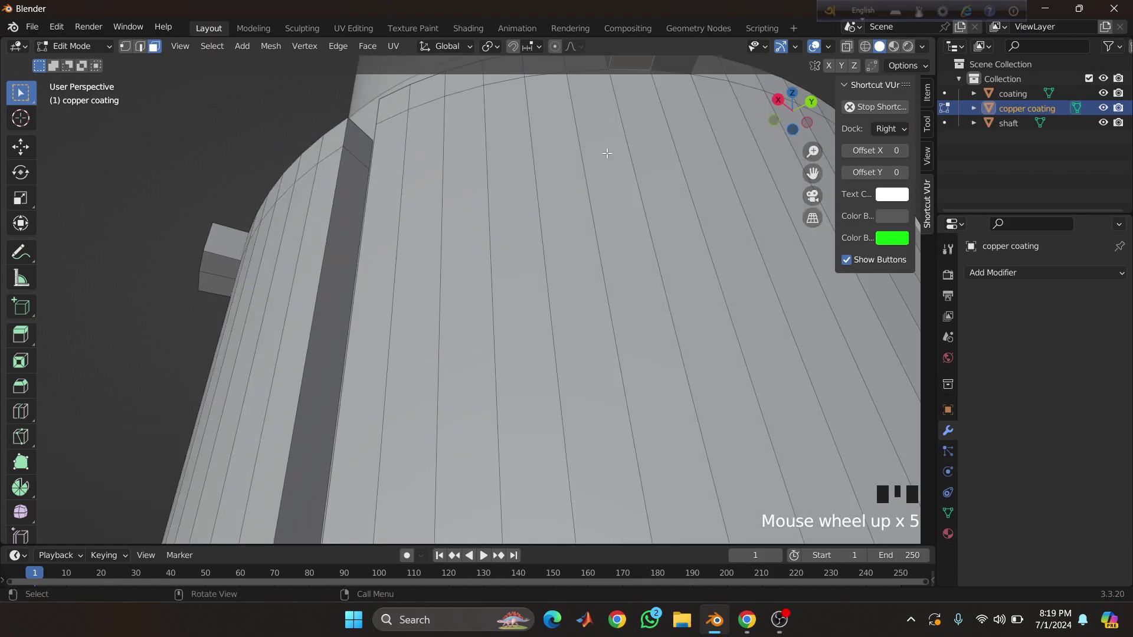
pyautogui.keyDown('shift'); pyautogui.moveTo(606, 152); pyautogui.dragTo(627, 259, button='middle'); pyautogui.keyUp('shift')
pyautogui.click(684, 156)
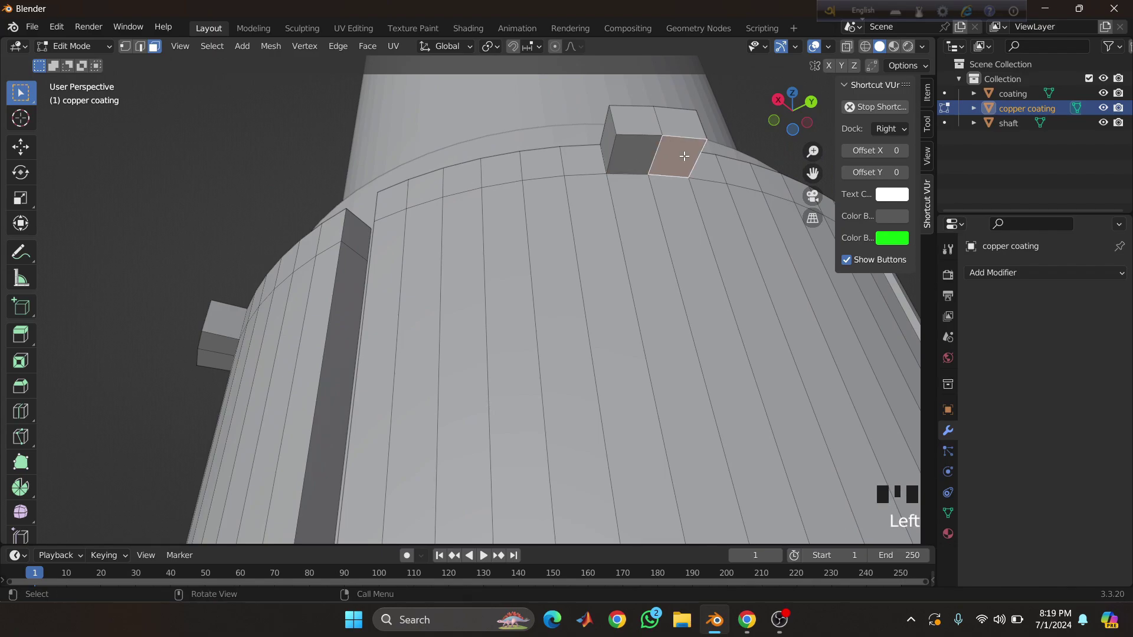
pyautogui.click(641, 160)
pyautogui.keyDown('shift'); pyautogui.click(679, 156); pyautogui.keyUp('shift')
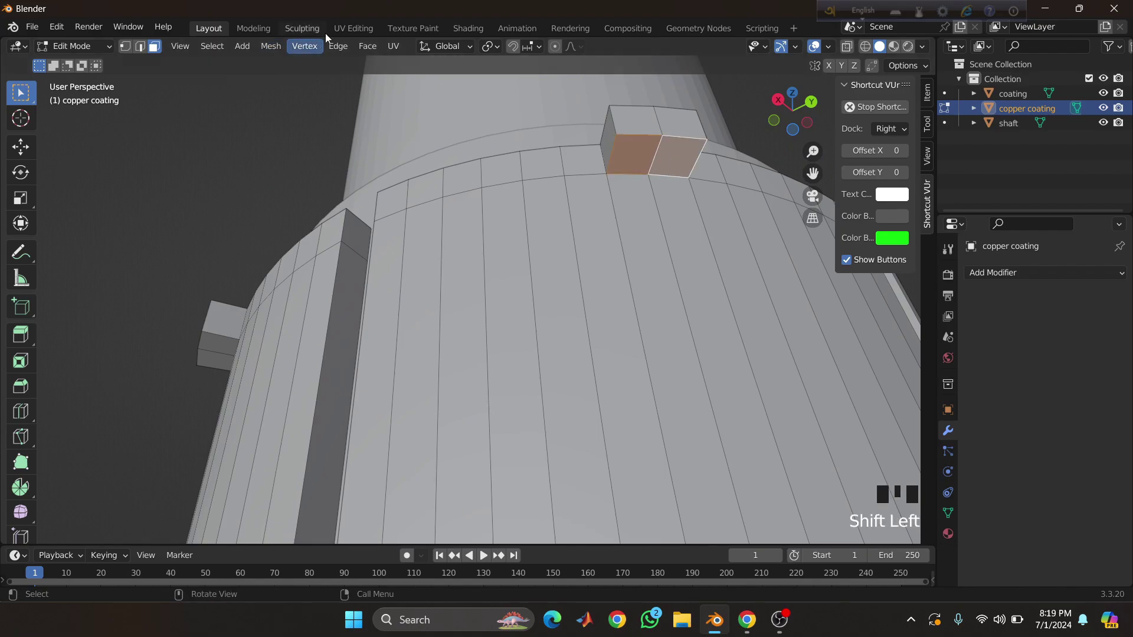
pyautogui.click(339, 47)
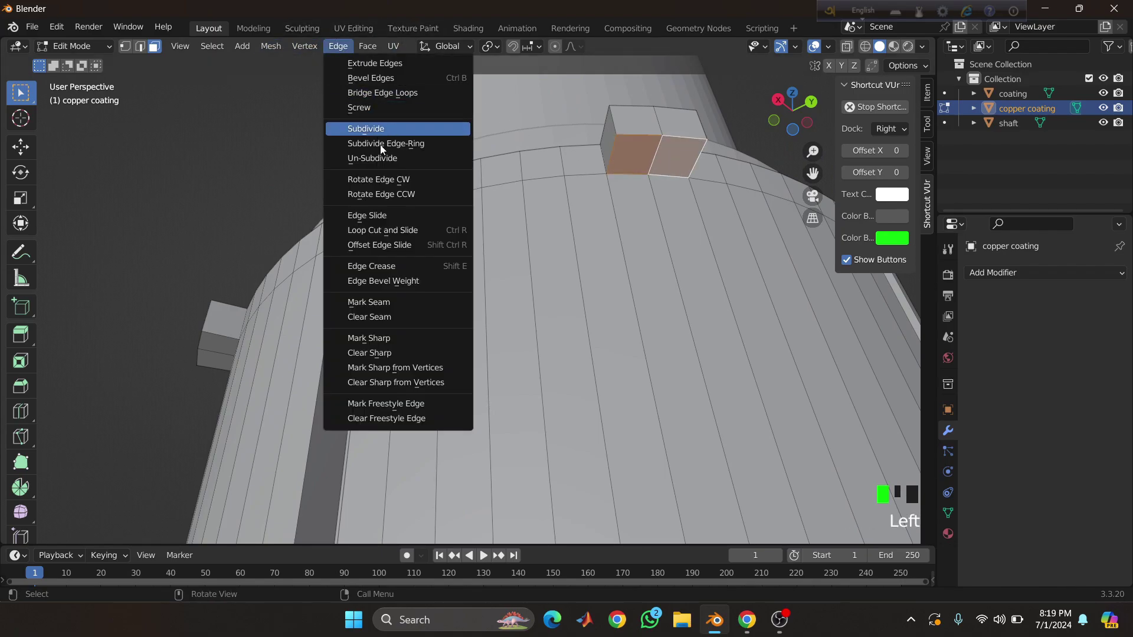
pyautogui.click(405, 230)
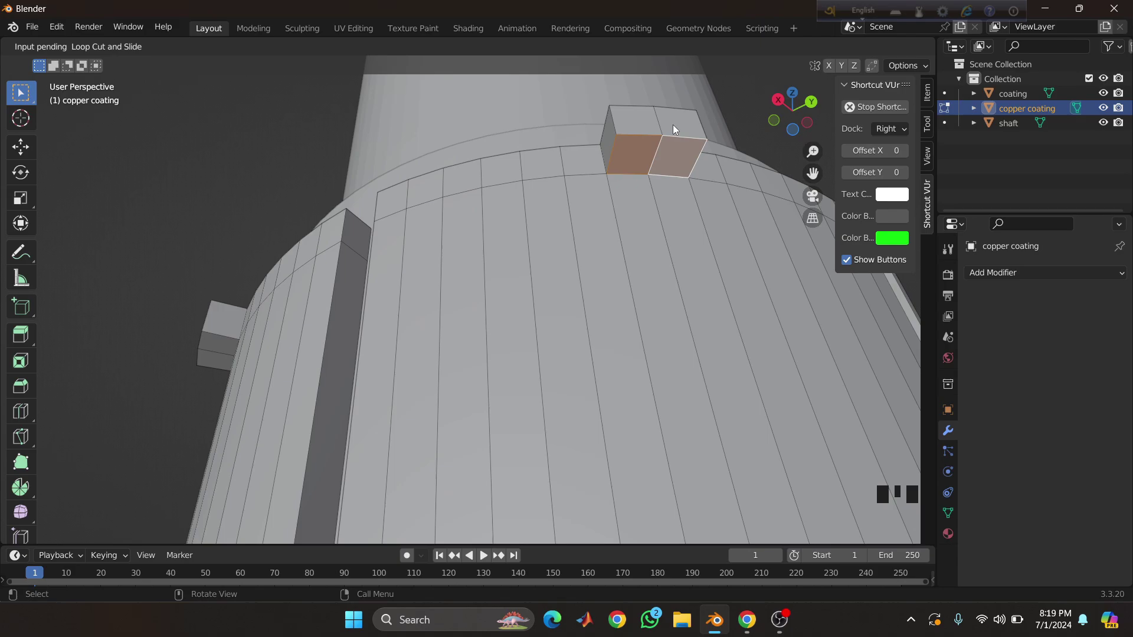
pyautogui.click(653, 152)
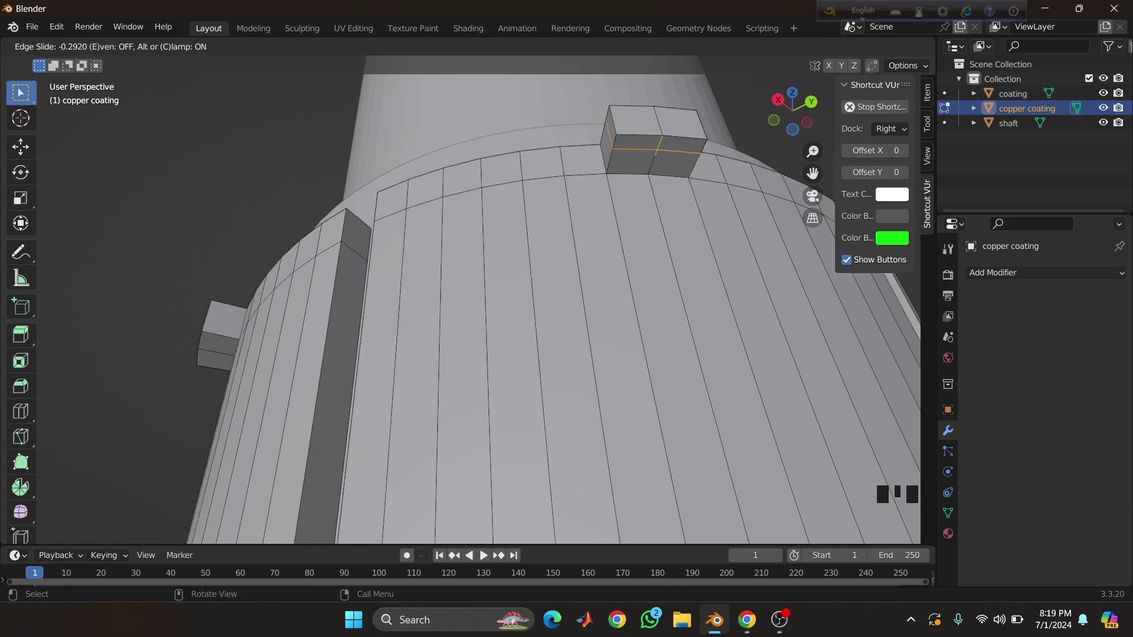
pyautogui.click(658, 147)
# - Return to face selection, select the two underside faces of the neighbouring extruded tab, and add one crosswise loop cut through them
pyautogui.moveTo(698, 151); pyautogui.dragTo(667, 152, button='middle')
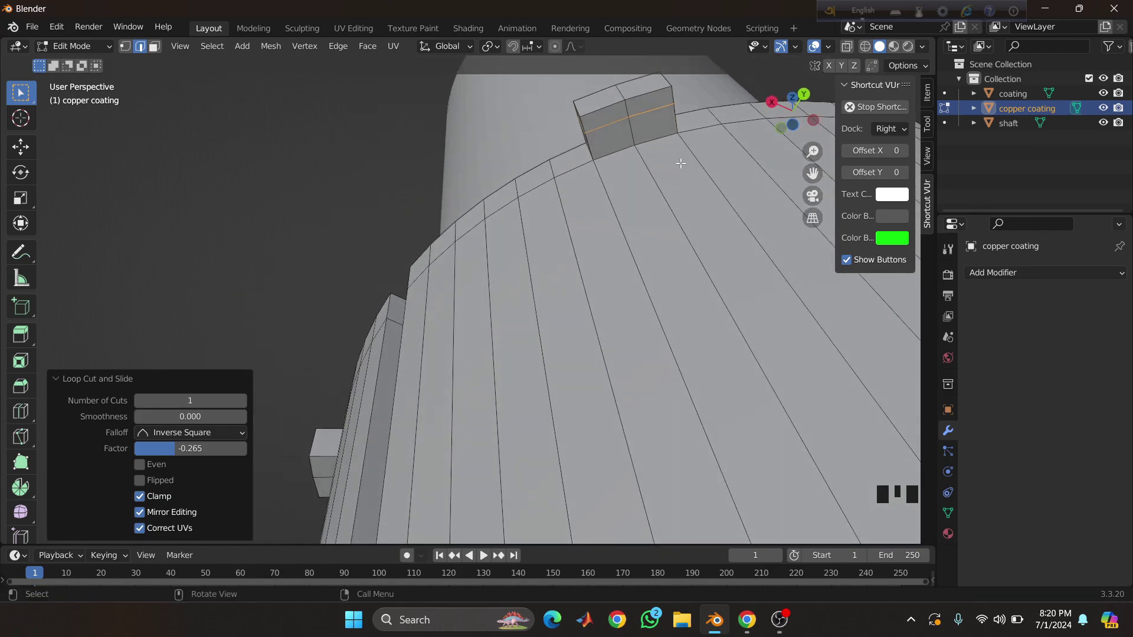
pyautogui.scroll(-2, 681, 164)
pyautogui.moveTo(703, 204); pyautogui.dragTo(608, 167, button='middle')
pyautogui.click(610, 168)
pyautogui.click(154, 47)
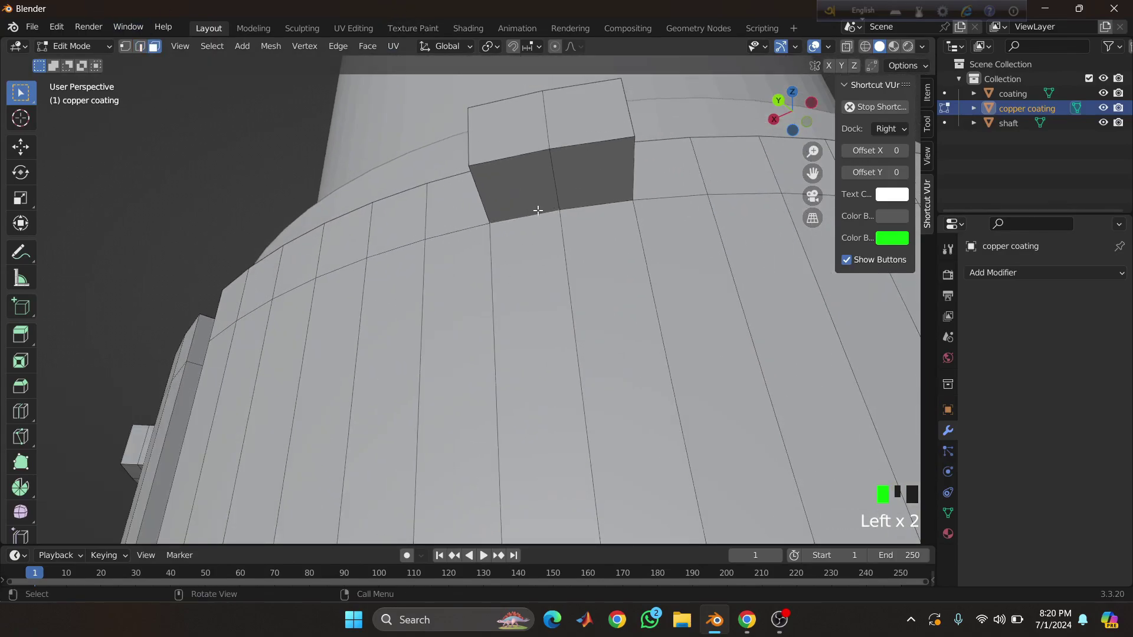
pyautogui.click(570, 170)
pyautogui.keyDown('shift'); pyautogui.click(514, 184); pyautogui.keyUp('shift')
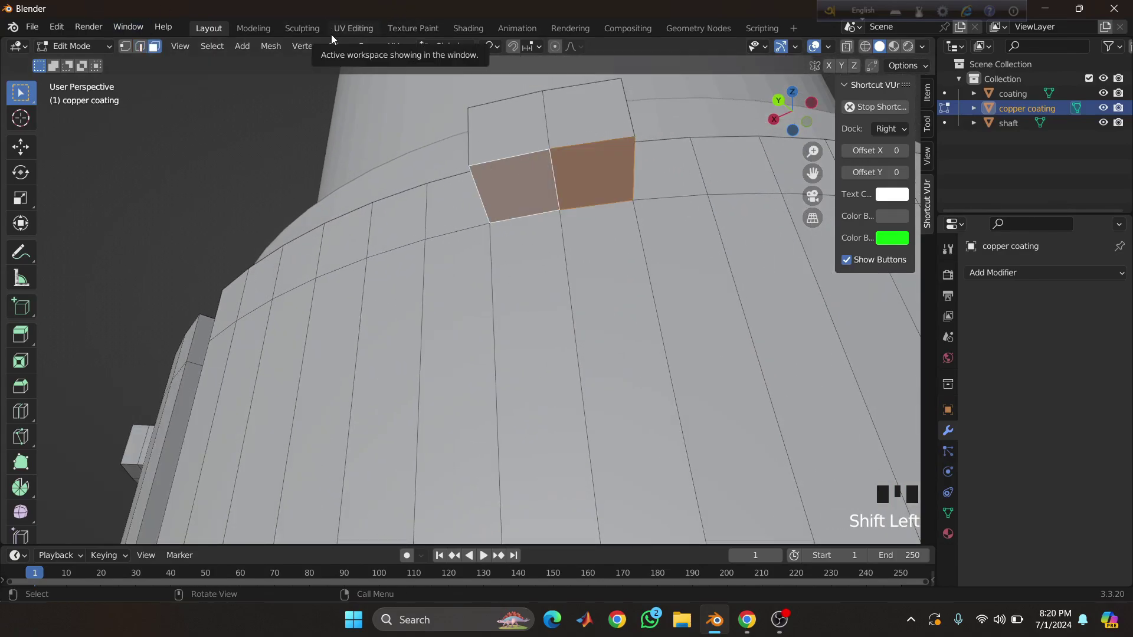
pyautogui.hotkey('ctrl', 'r')
pyautogui.hotkey('ctrl', 'r')
pyautogui.click(568, 183)
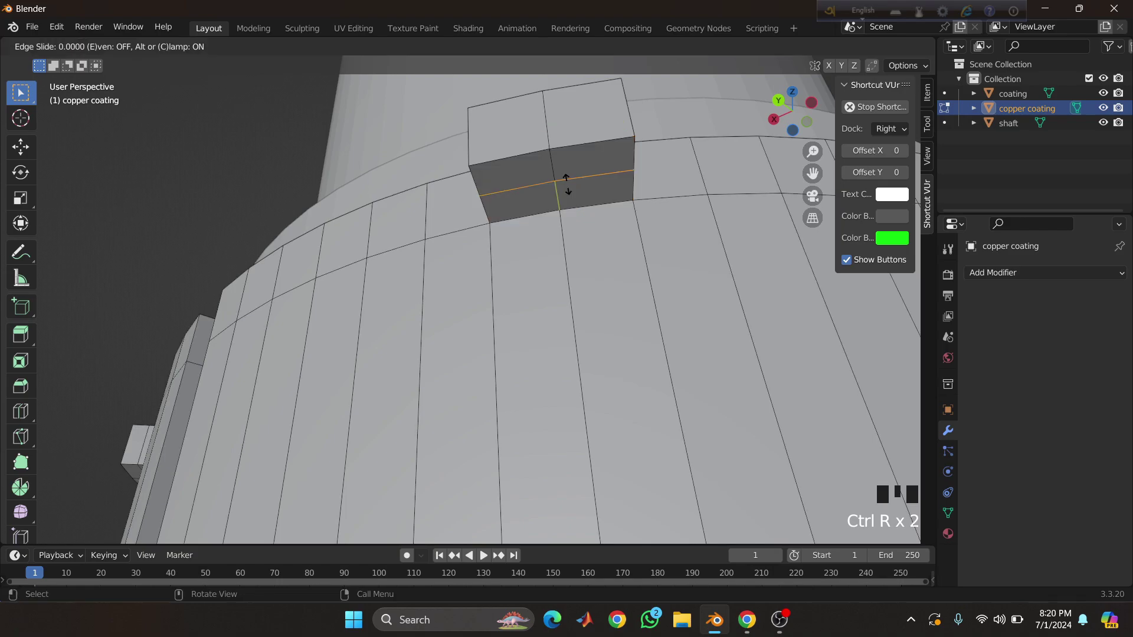
pyautogui.click(609, 170)
# - Return to face selection and select the two underside faces of the next extruded tab around the copper coating
pyautogui.moveTo(610, 170); pyautogui.dragTo(493, 202, button='middle')
pyautogui.click(154, 47)
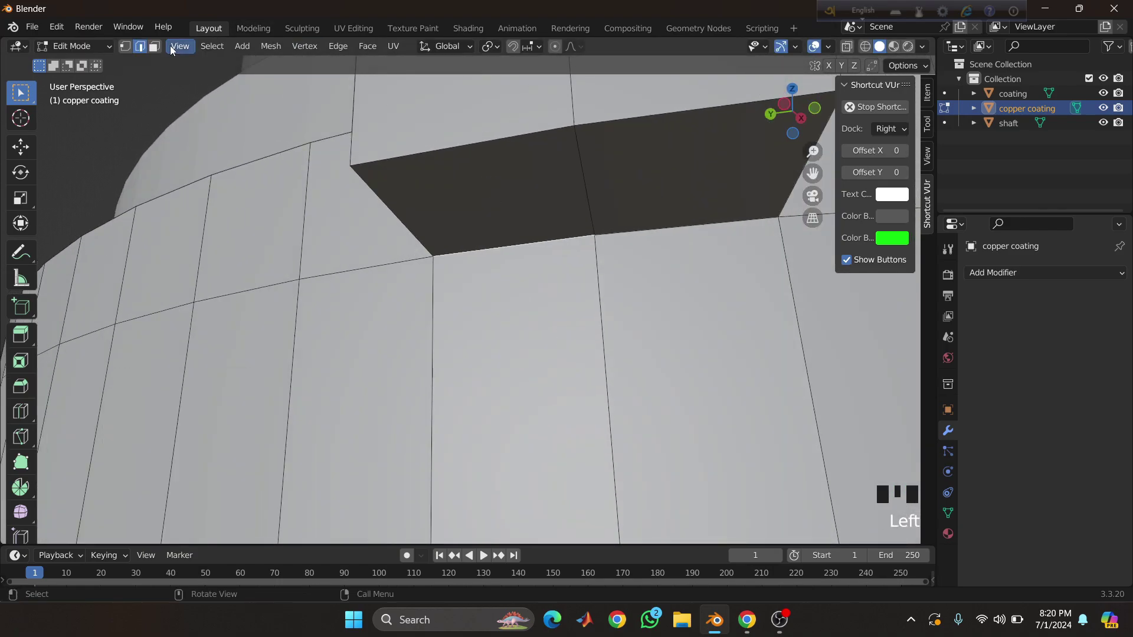
pyautogui.click(546, 180)
pyautogui.keyDown('shift'); pyautogui.click(656, 173); pyautogui.keyUp('shift')
pyautogui.hotkey('ctrl', 'r')
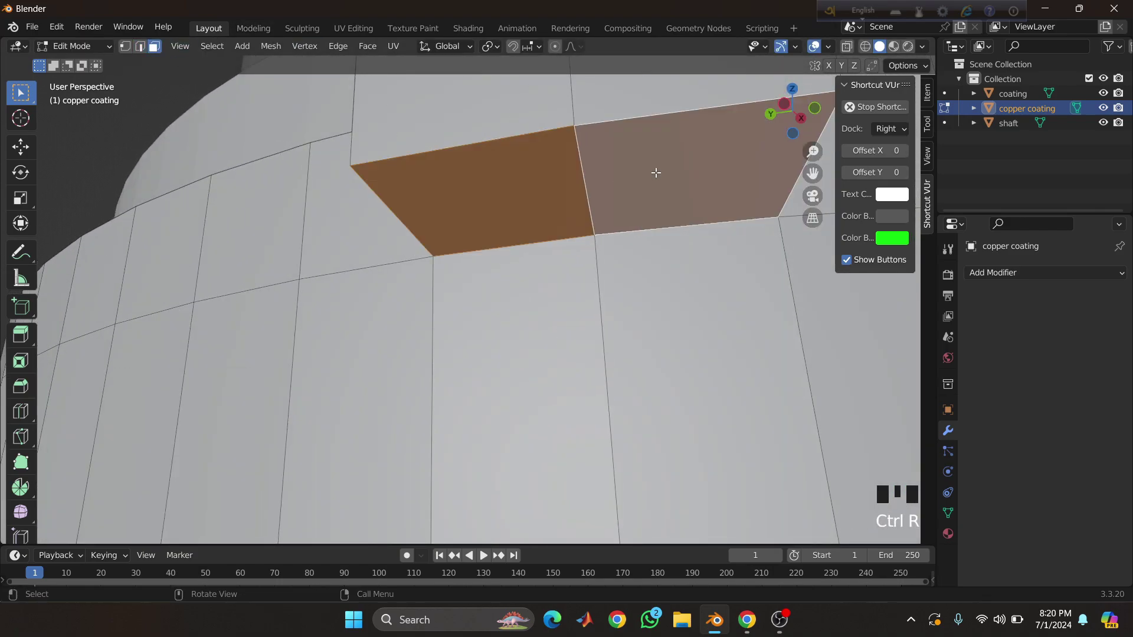
pyautogui.moveTo(627, 181); pyautogui.dragTo(633, 190, button='middle')
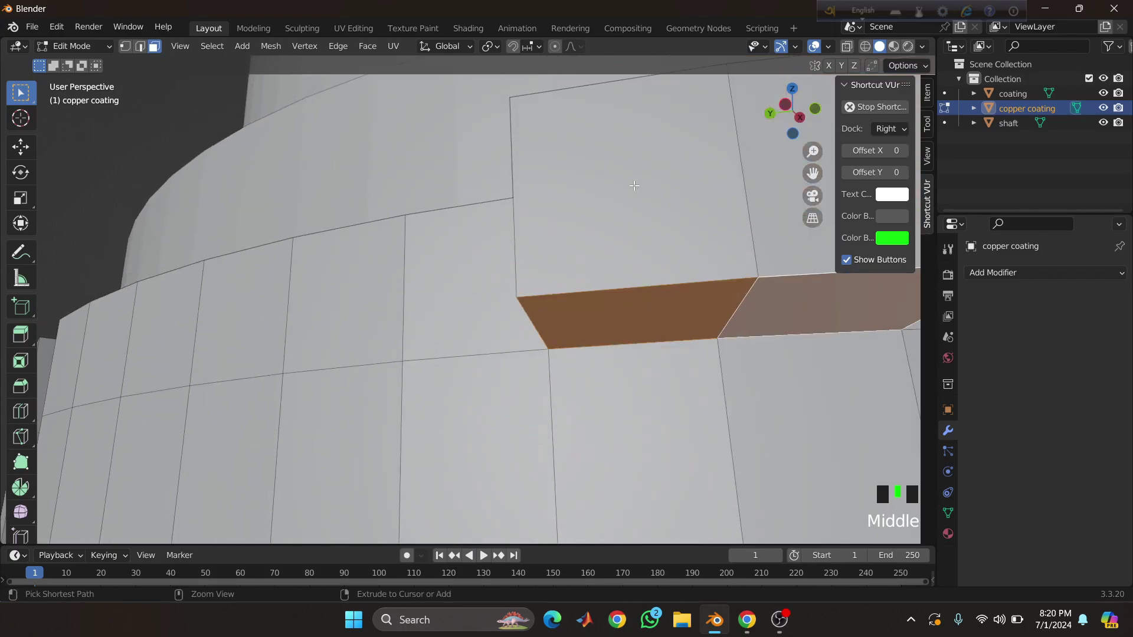
pyautogui.hotkey('ctrl', 'z')
pyautogui.keyDown('shift'); pyautogui.click(810, 309); pyautogui.keyUp('shift')
pyautogui.moveTo(809, 308); pyautogui.dragTo(801, 309, button='middle')
# - Add one loop cut crosswise through the selected tab's underside faces, with a factor of about -0.135
pyautogui.hotkey('ctrl', 'r')
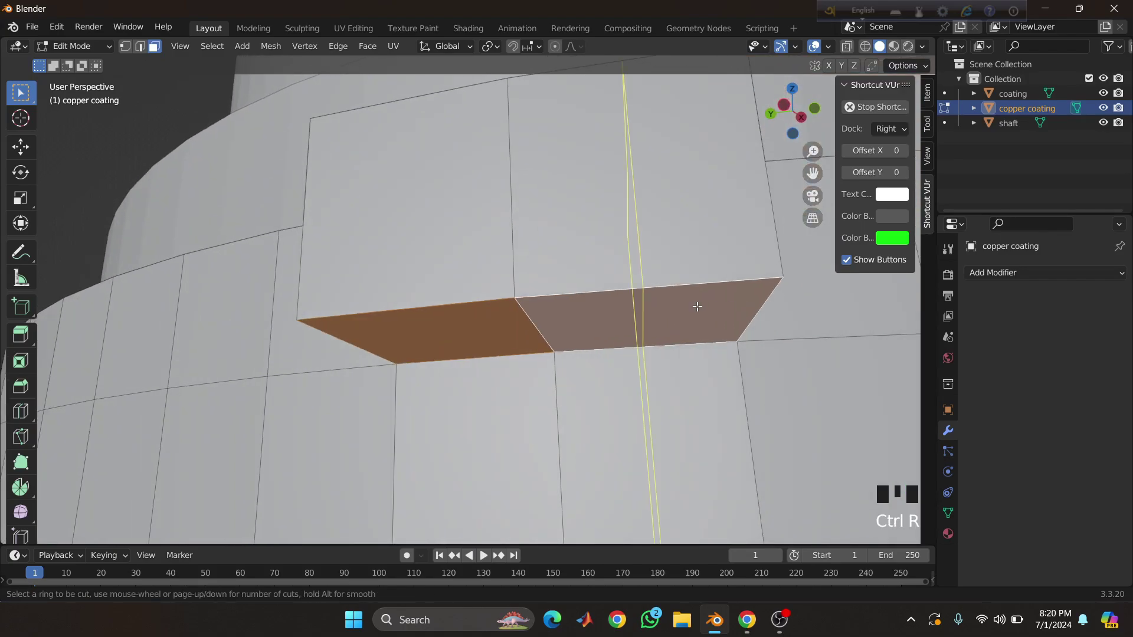
pyautogui.scroll(-2, 512, 253)
pyautogui.moveTo(512, 253); pyautogui.dragTo(569, 154, button='middle')
pyautogui.click(626, 159)
pyautogui.keyDown('shift'); pyautogui.click(626, 159); pyautogui.keyUp('shift')
pyautogui.hotkey('ctrl', 'r')
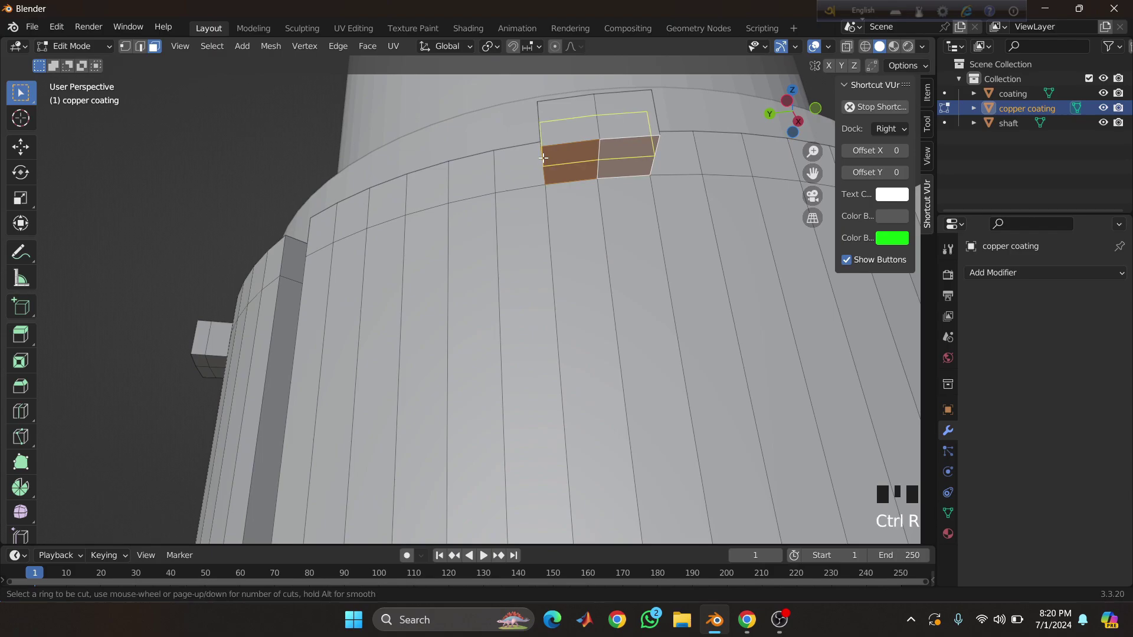
pyautogui.click(593, 161)
pyautogui.click(579, 151)
# - Select the two underside faces of the following uncut tab and add one crosswise loop cut with a factor of about -0.242
pyautogui.moveTo(578, 151); pyautogui.dragTo(369, 219, button='middle')
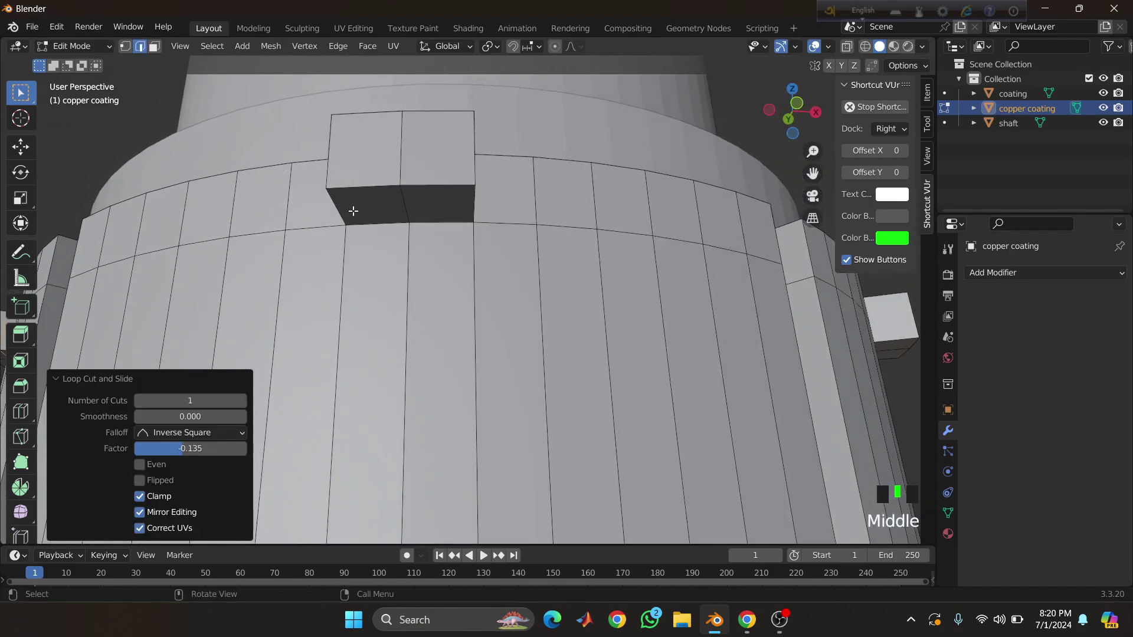
pyautogui.click(154, 46)
pyautogui.click(361, 206)
pyautogui.keyDown('shift'); pyautogui.click(426, 204); pyautogui.keyUp('shift')
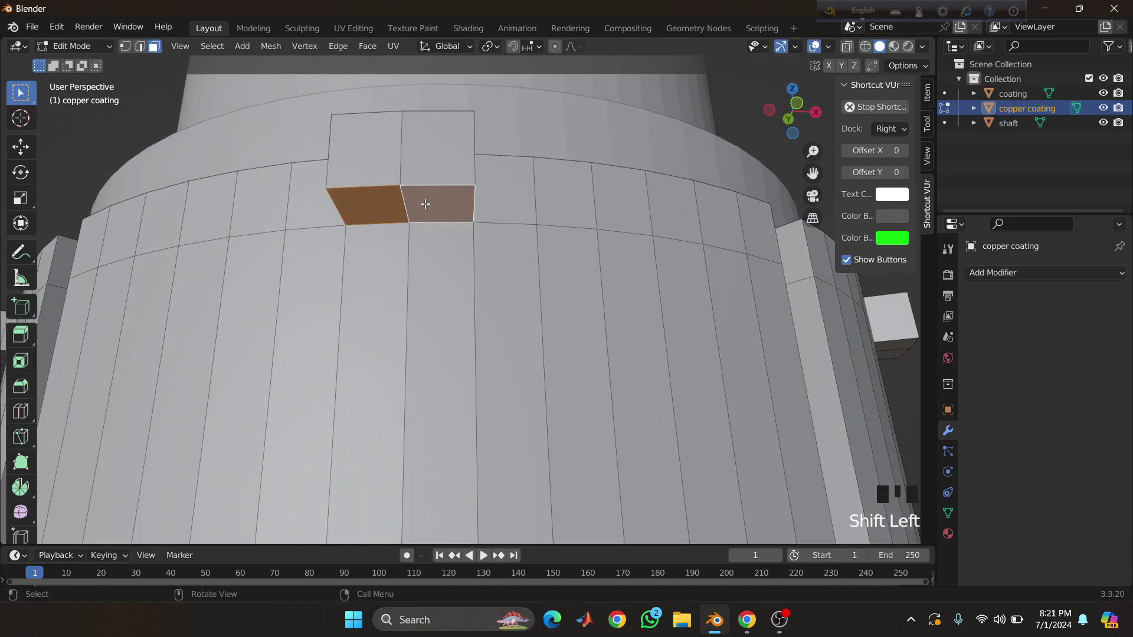
pyautogui.hotkey('ctrl', 'r')
pyautogui.click(425, 202)
pyautogui.click(425, 203)
# - Select the two underside faces of the remaining uncut tab and add one crosswise loop cut with a factor of about -0.354
pyautogui.moveTo(526, 195); pyautogui.dragTo(572, 210, button='middle')
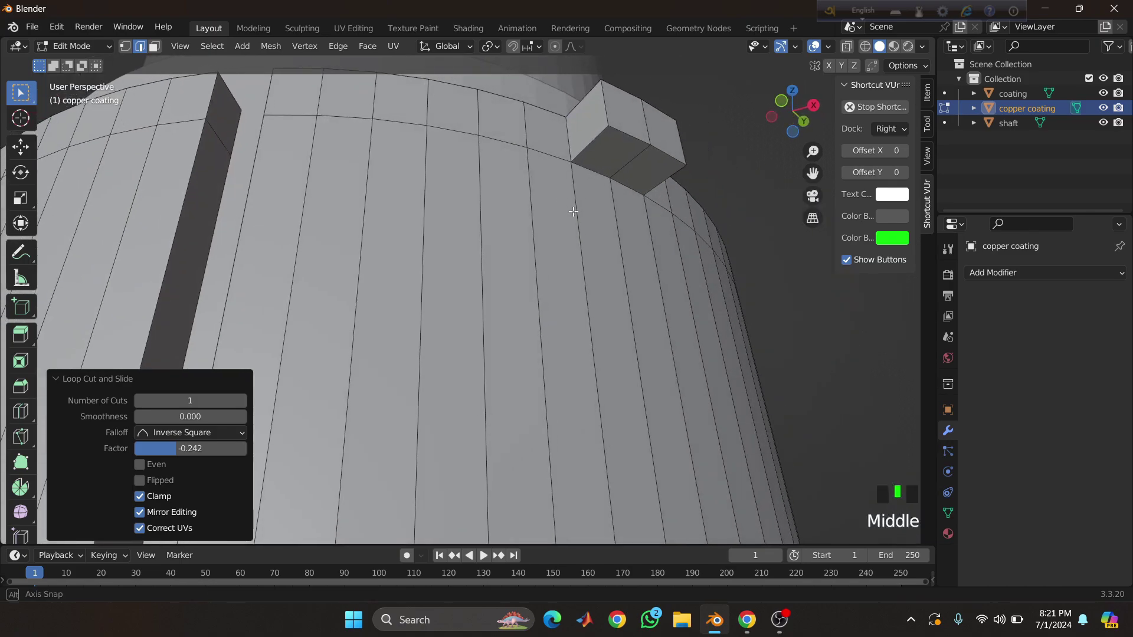
pyautogui.click(159, 46)
pyautogui.click(635, 158)
pyautogui.keyDown('shift'); pyautogui.click(645, 170); pyautogui.keyUp('shift')
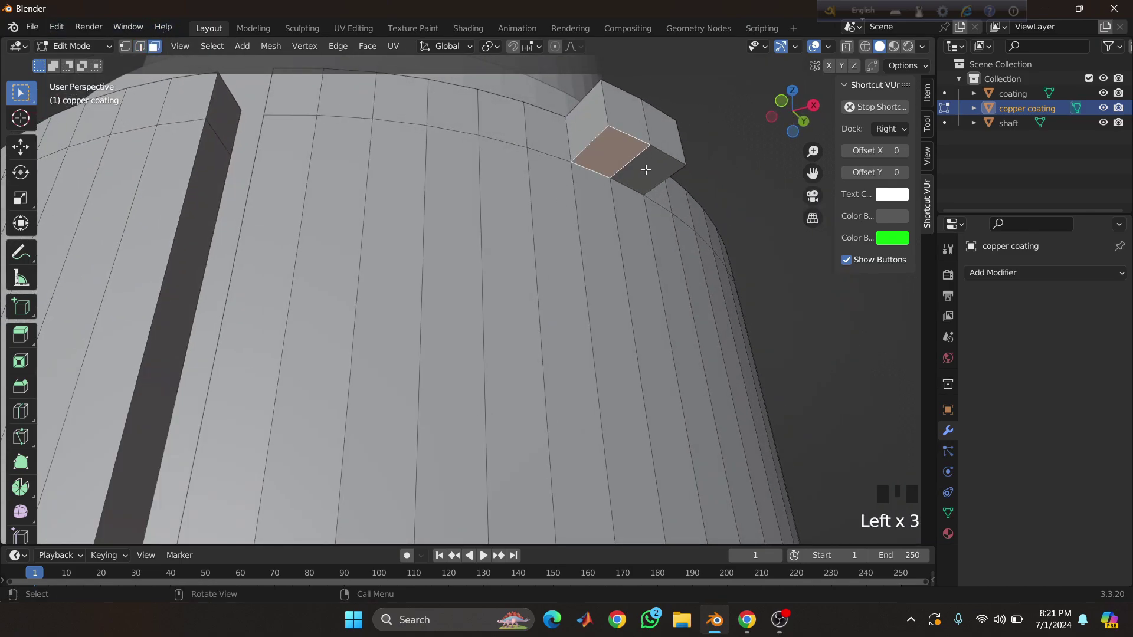
pyautogui.moveTo(645, 169); pyautogui.dragTo(595, 175, button='middle')
pyautogui.hotkey('ctrl', 'r')
pyautogui.click(522, 143)
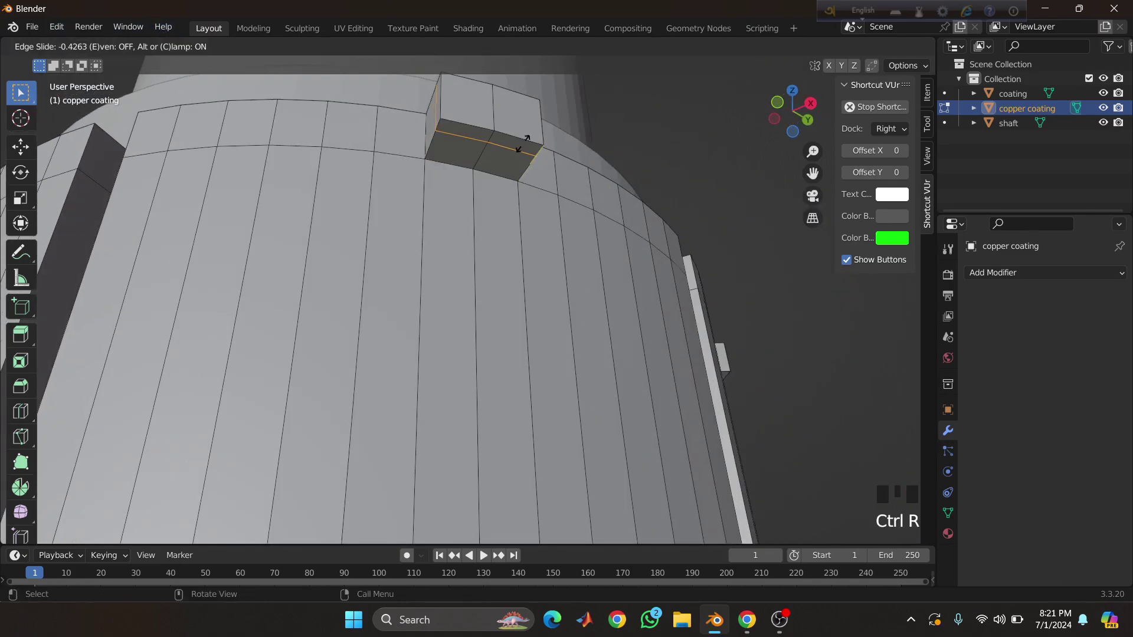
pyautogui.click(526, 148)
# - In face selection, select the two outer underside faces beyond the loop cut on every extruded tab around the copper coating
pyautogui.moveTo(525, 147); pyautogui.dragTo(551, 144, button='middle')
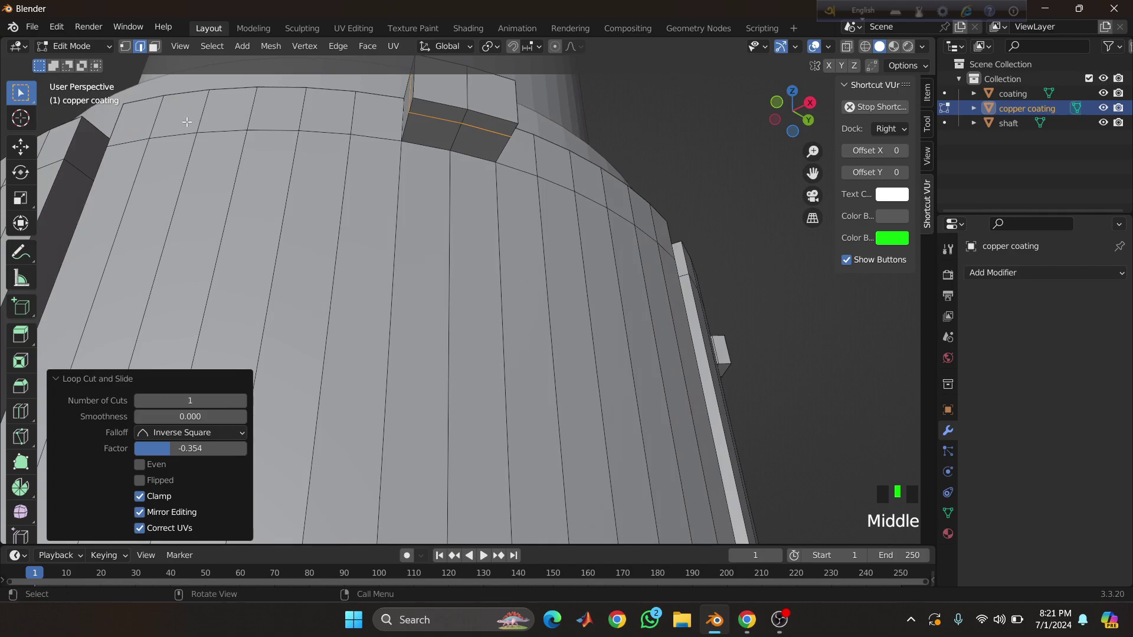
pyautogui.click(155, 46)
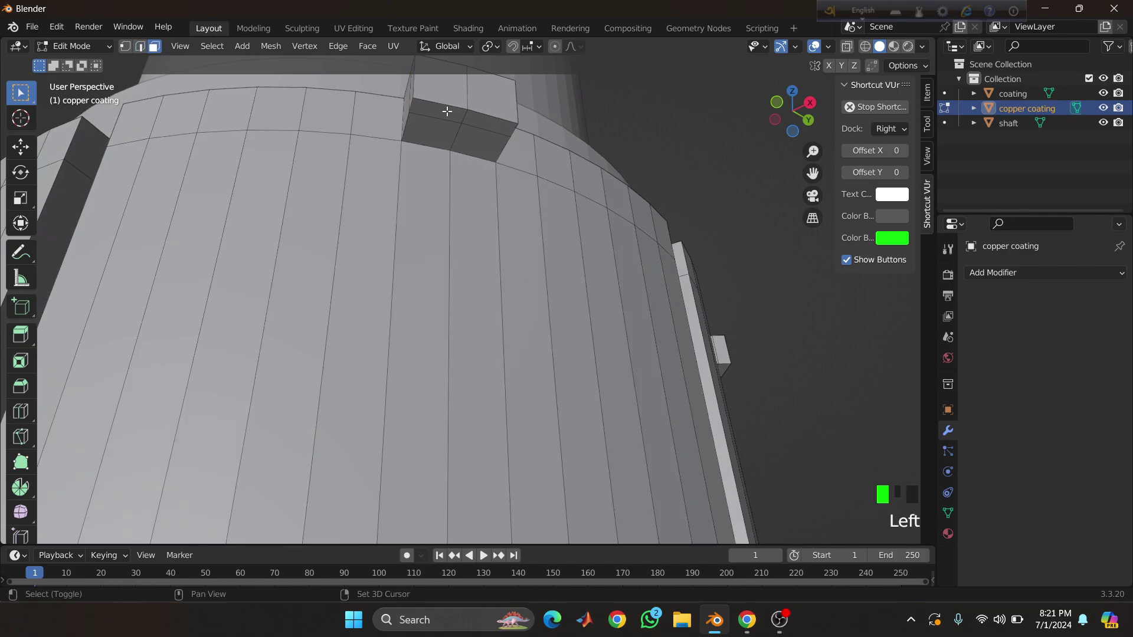
pyautogui.click(447, 111)
pyautogui.keyDown('shift'); pyautogui.click(484, 121); pyautogui.keyUp('shift')
pyautogui.moveTo(484, 121); pyautogui.dragTo(449, 336, button='middle')
pyautogui.keyDown('shift'); pyautogui.click(333, 270); pyautogui.keyUp('shift')
pyautogui.keyDown('shift'); pyautogui.click(361, 267); pyautogui.keyUp('shift')
pyautogui.keyDown('shift'); pyautogui.click(533, 180); pyautogui.keyUp('shift')
pyautogui.keyDown('shift'); pyautogui.click(577, 168); pyautogui.keyUp('shift')
pyautogui.scroll(-3, 573, 171)
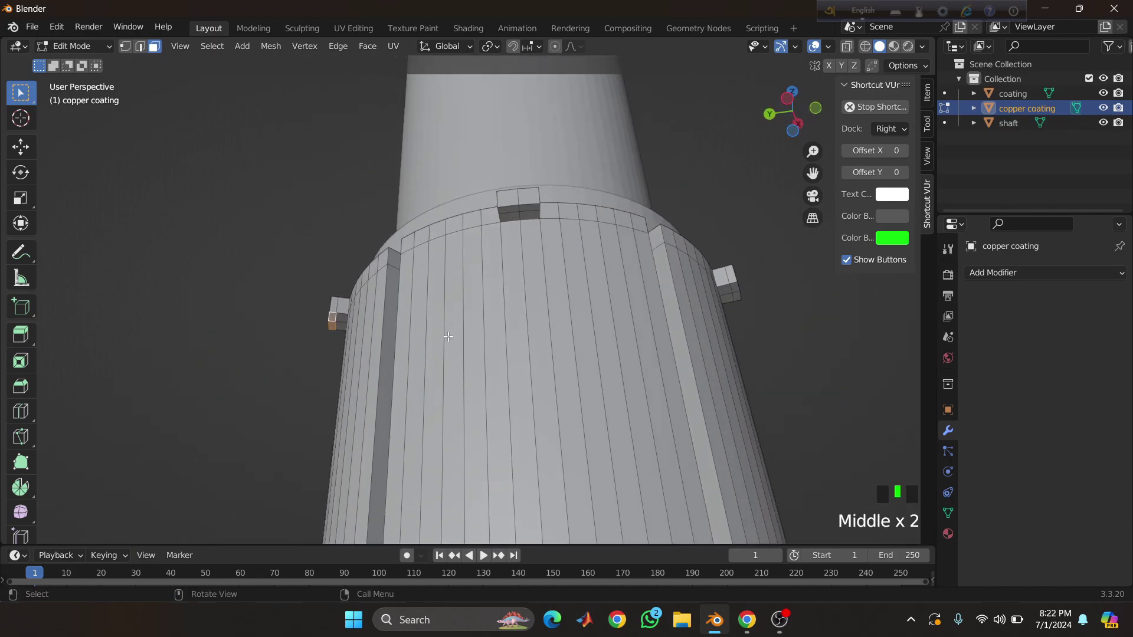
pyautogui.keyDown('shift'); pyautogui.click(509, 210); pyautogui.keyUp('shift')
pyautogui.moveTo(508, 210); pyautogui.dragTo(571, 208, button='middle')
pyautogui.keyDown('shift'); pyautogui.click(503, 195); pyautogui.keyUp('shift')
pyautogui.keyDown('shift'); pyautogui.click(523, 195); pyautogui.keyUp('shift')
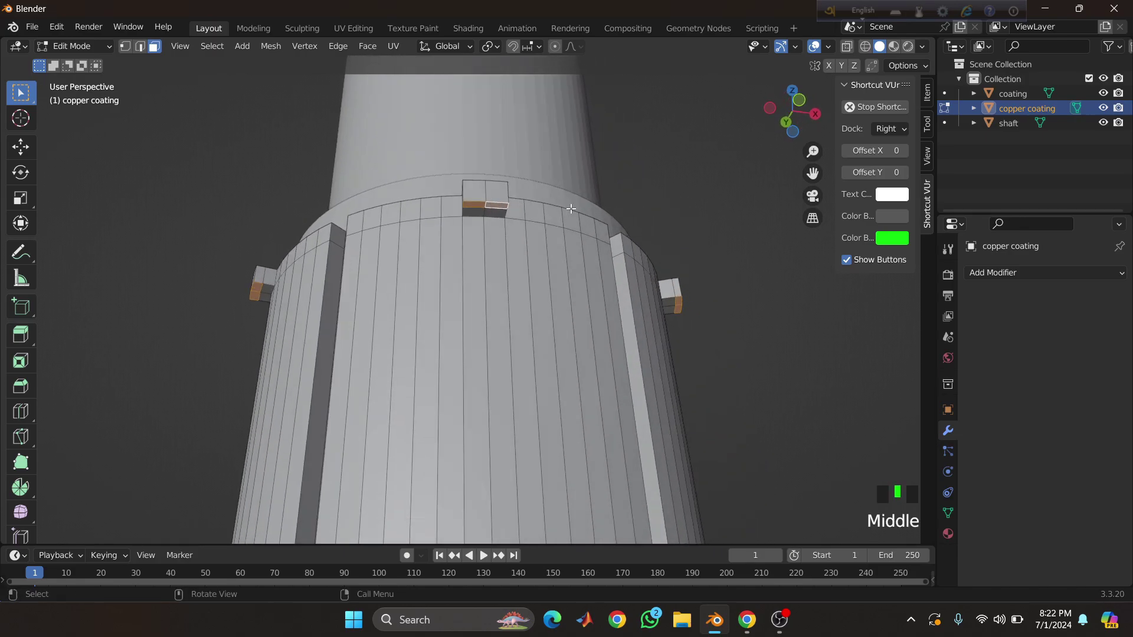
# - Extrude the selected underside faces downward along their normals by about 0.0696 m, deselect them, and return to Object Mode
pyautogui.hotkey('alt', 'e')
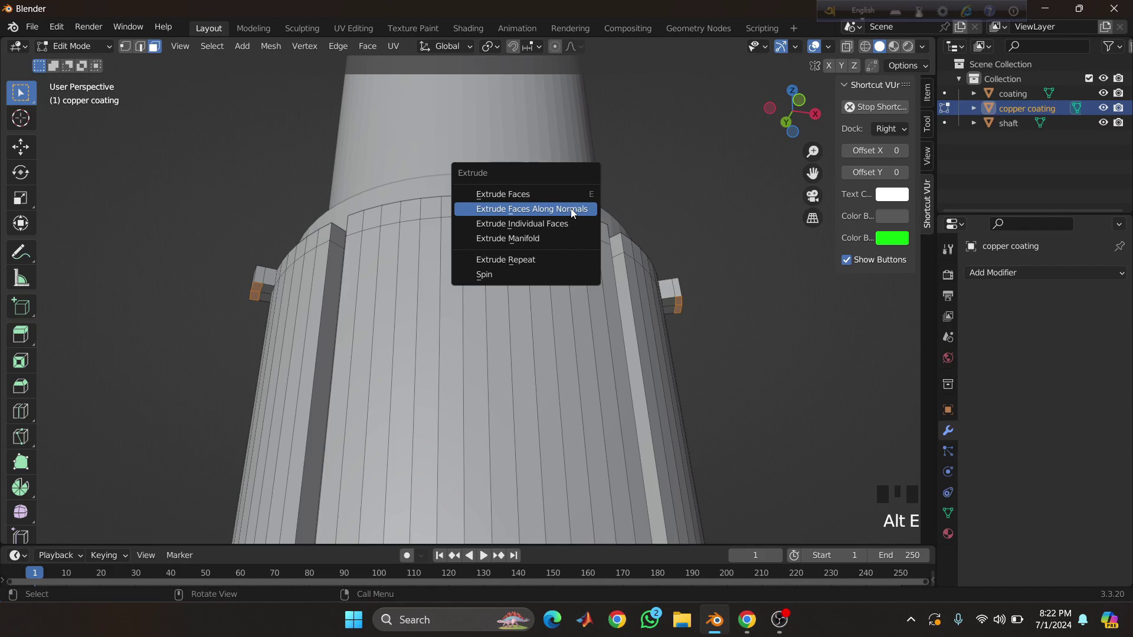
pyautogui.click(571, 208)
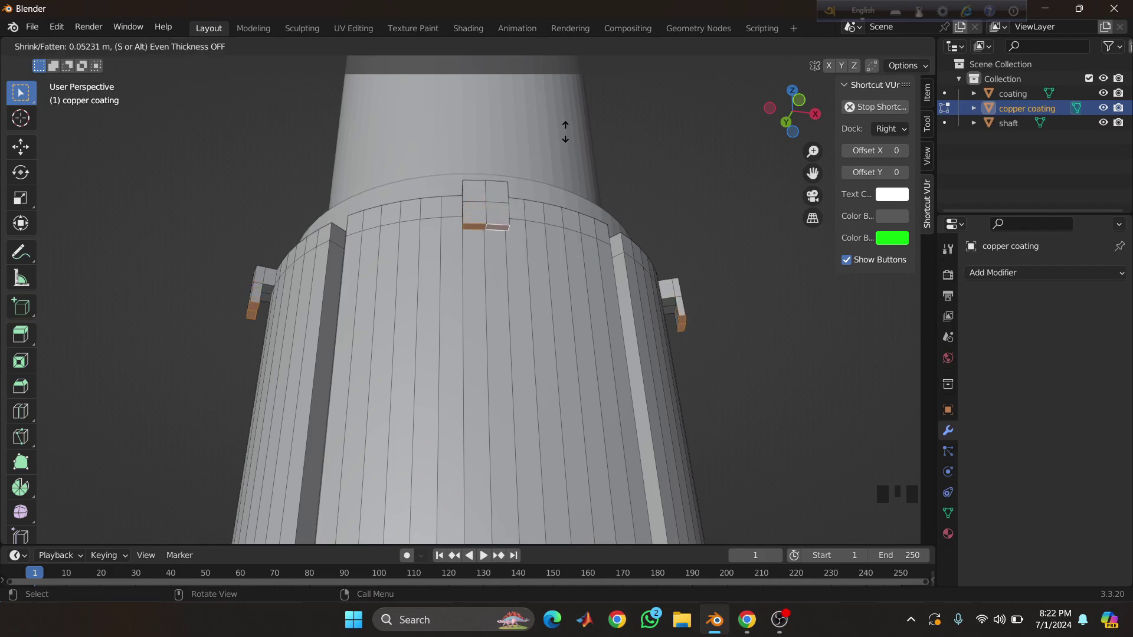
pyautogui.click(566, 106)
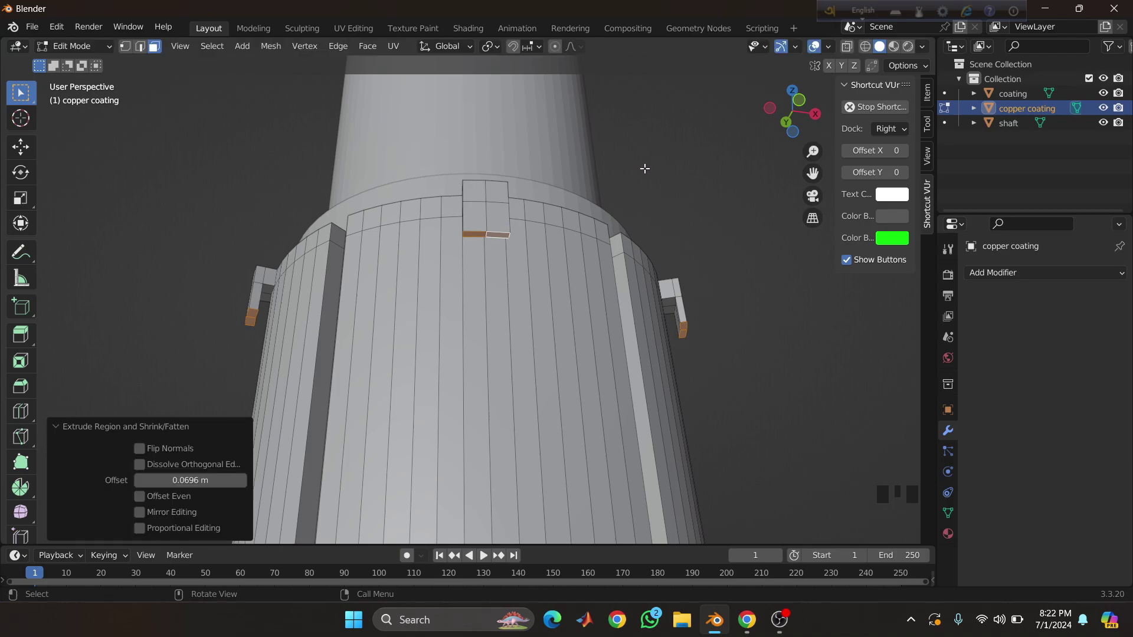
pyautogui.scroll(1, 694, 253)
pyautogui.moveTo(704, 276); pyautogui.dragTo(465, 420, button='middle')
pyautogui.scroll(-2, 643, 318)
pyautogui.click(583, 303)
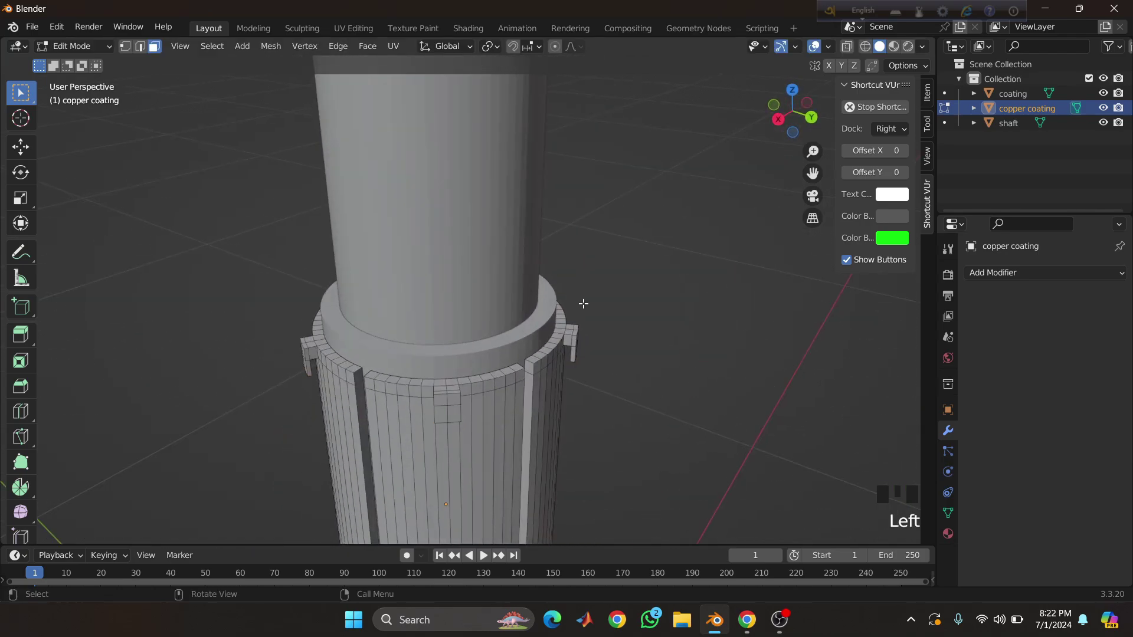
pyautogui.press('Tab')
# - Rotate the copper coating object 180° about the global X axis so its tabs sit at the lower end
pyautogui.moveTo(592, 329); pyautogui.dragTo(347, 452, button='middle')
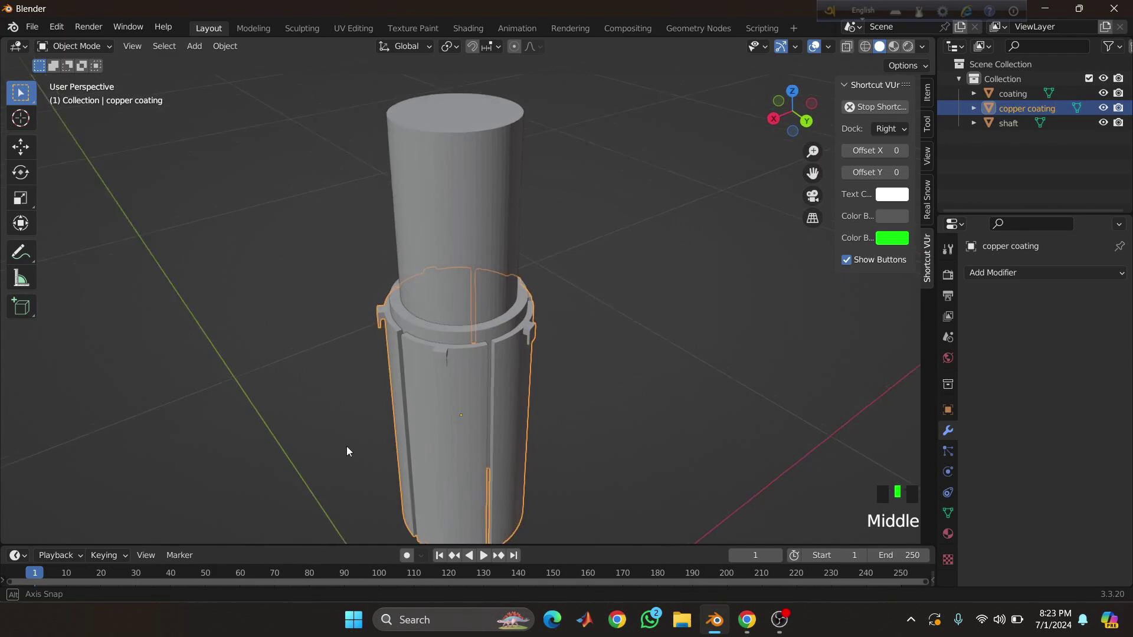
pyautogui.moveTo(347, 452); pyautogui.dragTo(362, 485, button='middle')
pyautogui.press('r')
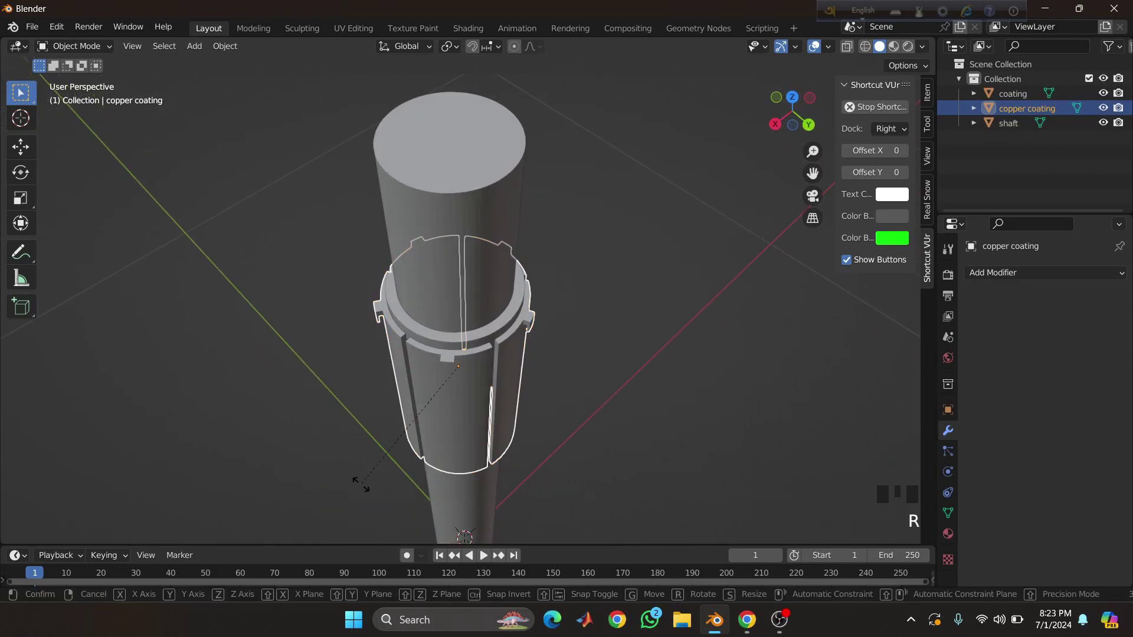
pyautogui.write('x')
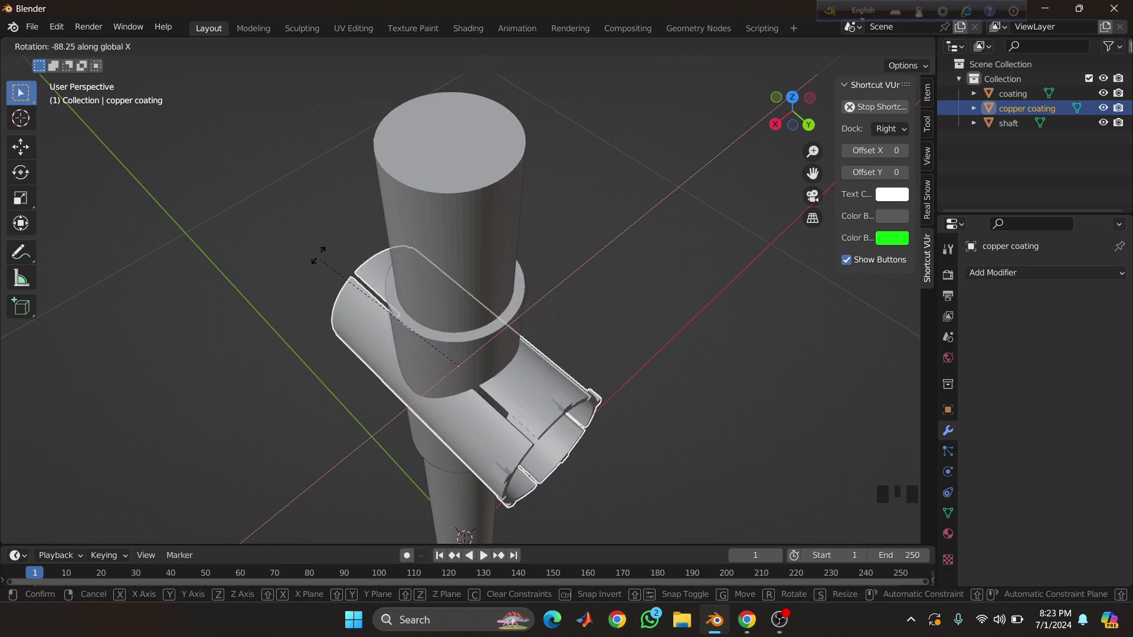
pyautogui.write('180')
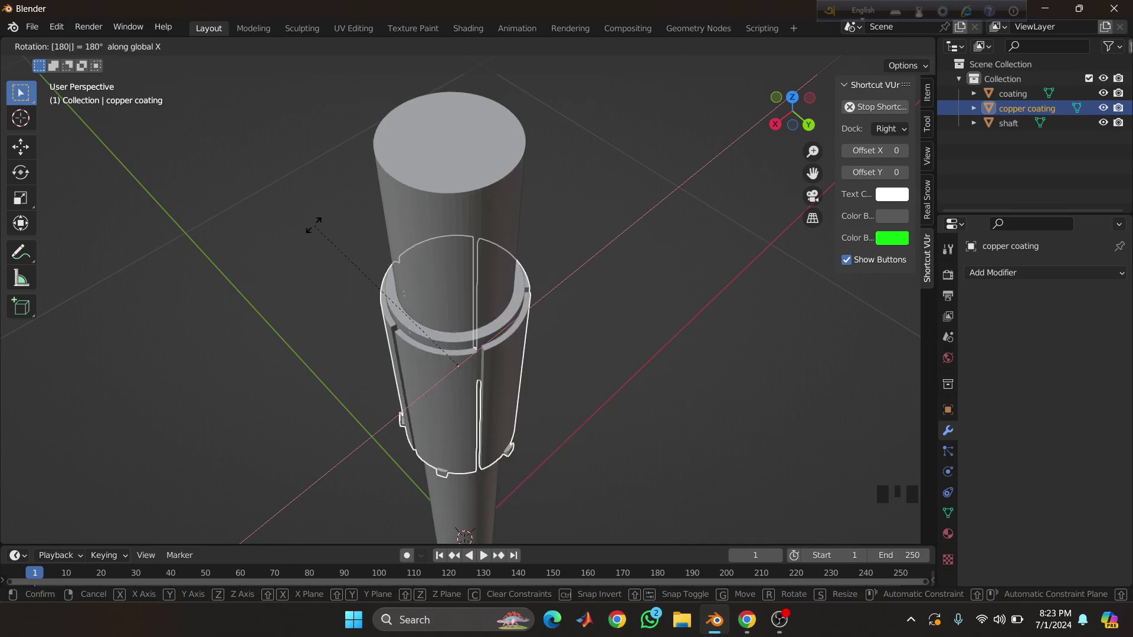
pyautogui.press('Return')
pyautogui.scroll(-1, 466, 363)
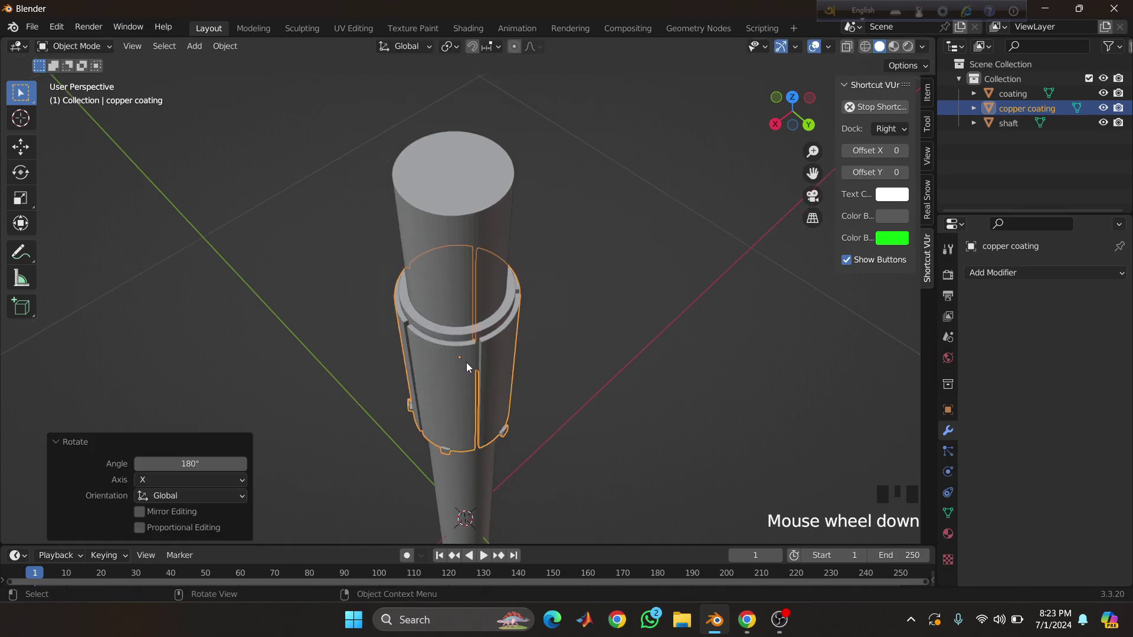
pyautogui.moveTo(466, 362); pyautogui.dragTo(459, 266, button='middle')
pyautogui.scroll(-2, 467, 381)
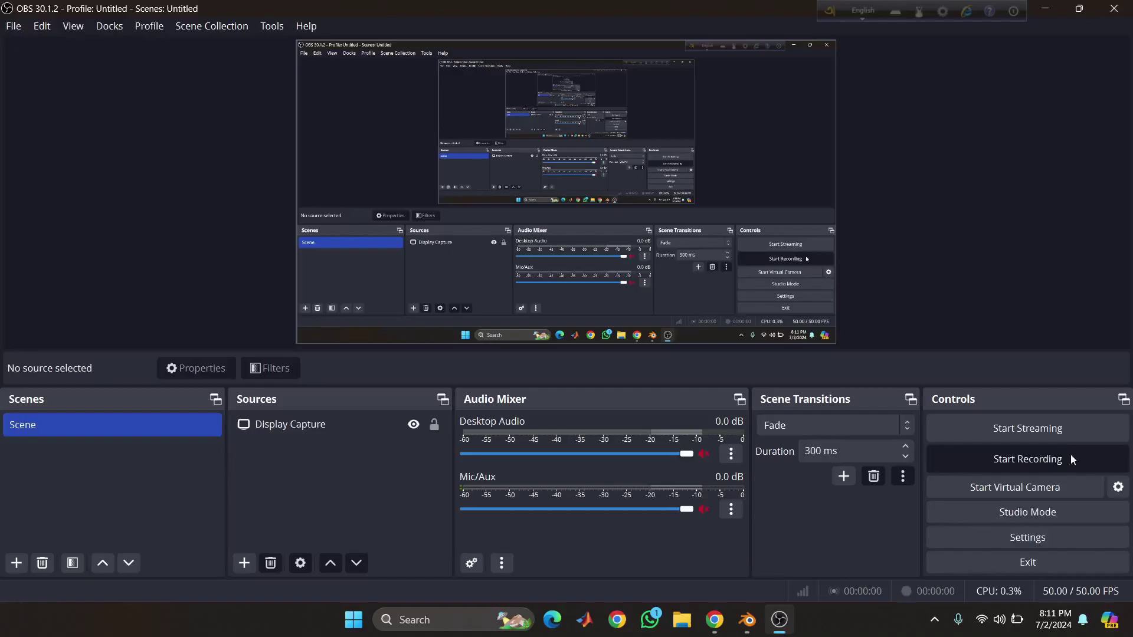
pyautogui.click(1070, 454)
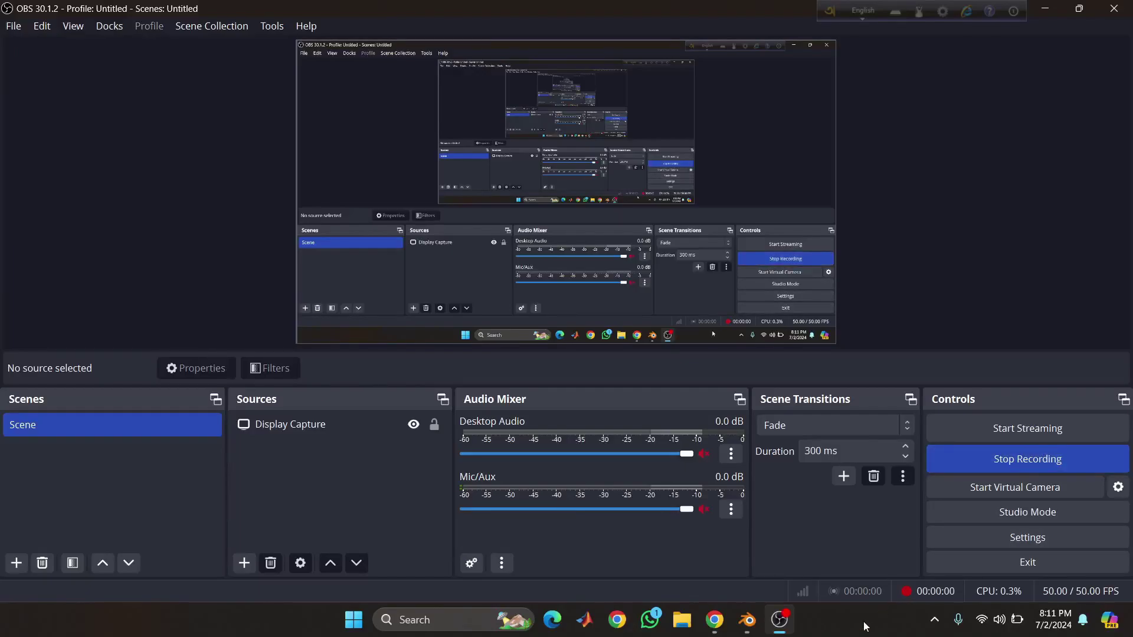
pyautogui.click(1044, 8)
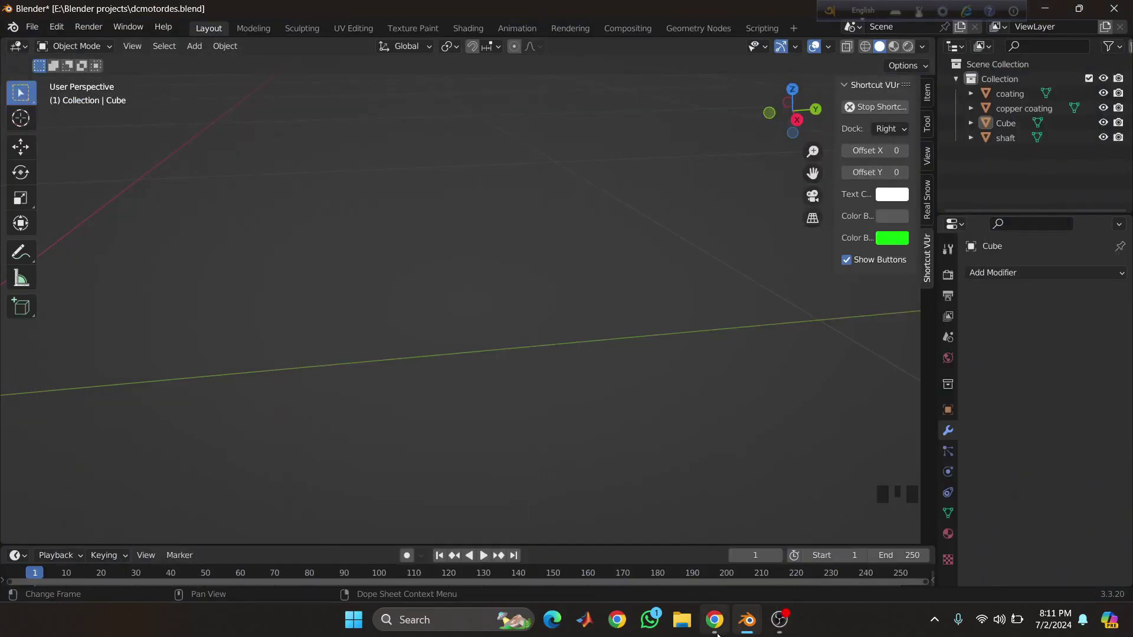
# - Switch to Chrome to examine the 775 DC motor rotor reference image, and return to Blender
pyautogui.click(714, 620)
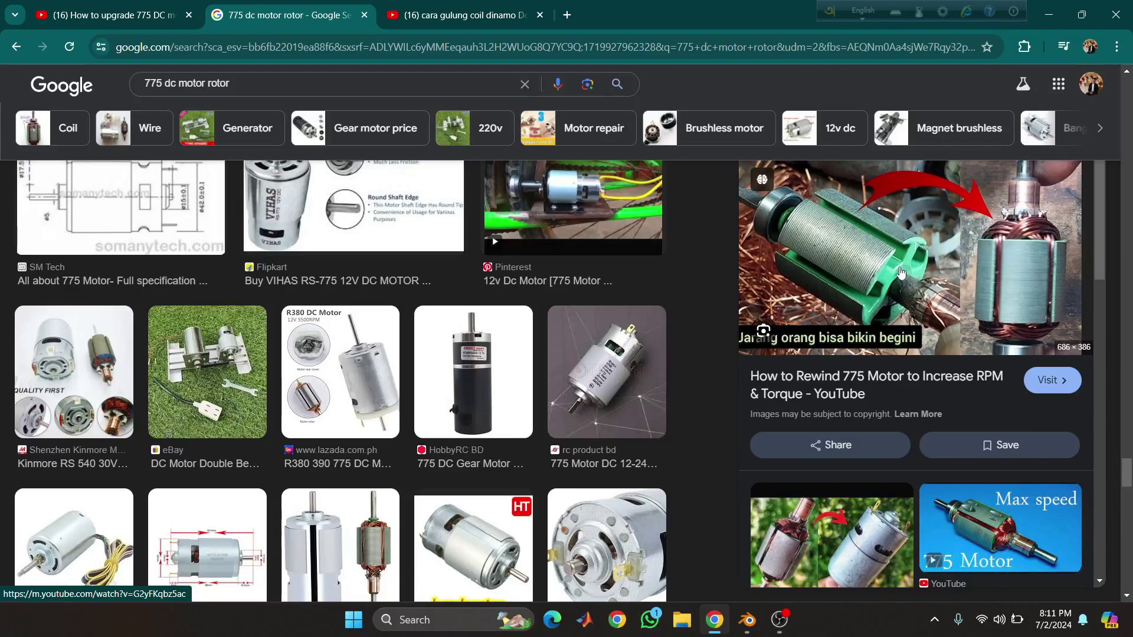
pyautogui.hotkey('alt', 'Tab')
# - Add a mesh cylinder at the world origin and scale it down uniformly to about 0.205
pyautogui.moveTo(430, 273); pyautogui.dragTo(450, 247, button='middle')
pyautogui.hotkey('shift', 'a')
pyautogui.moveTo(462, 267)
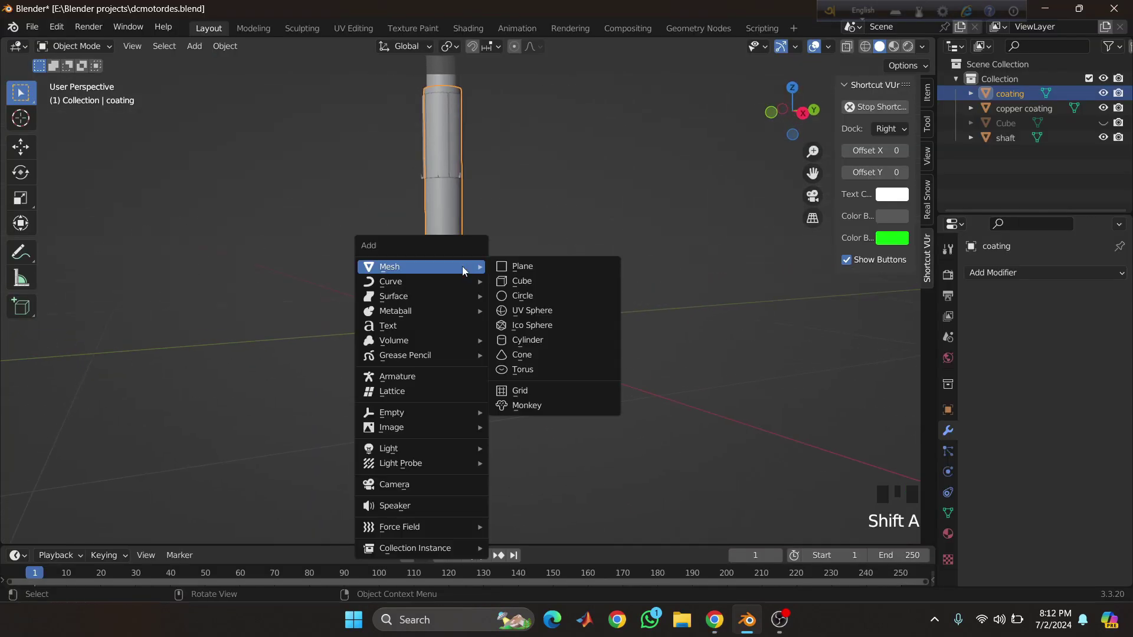
pyautogui.click(543, 338)
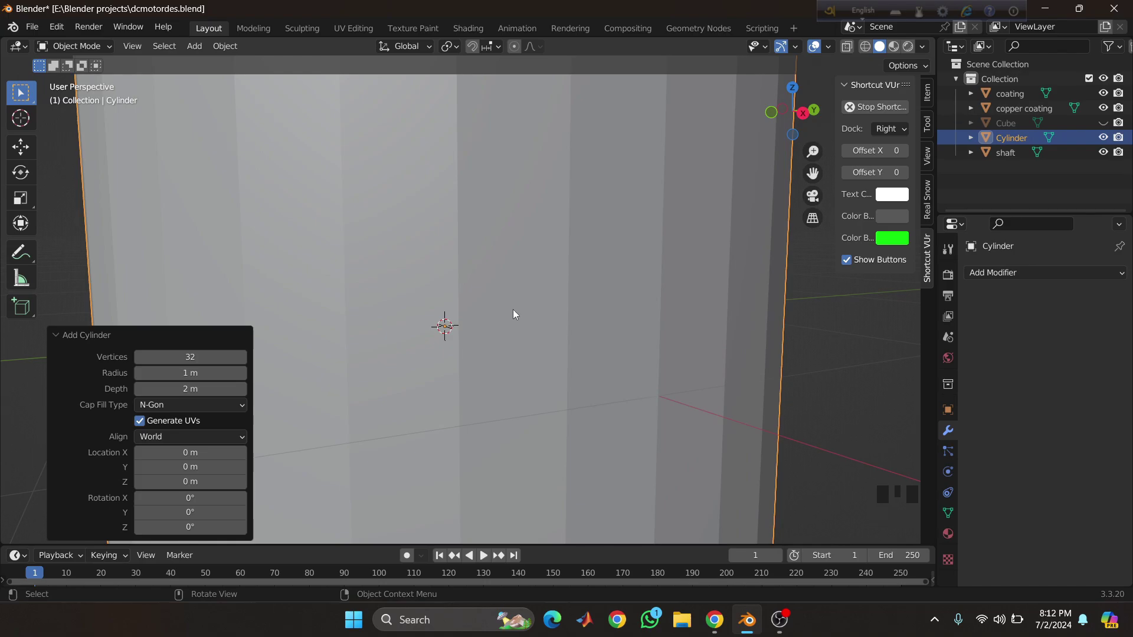
pyautogui.press('s')
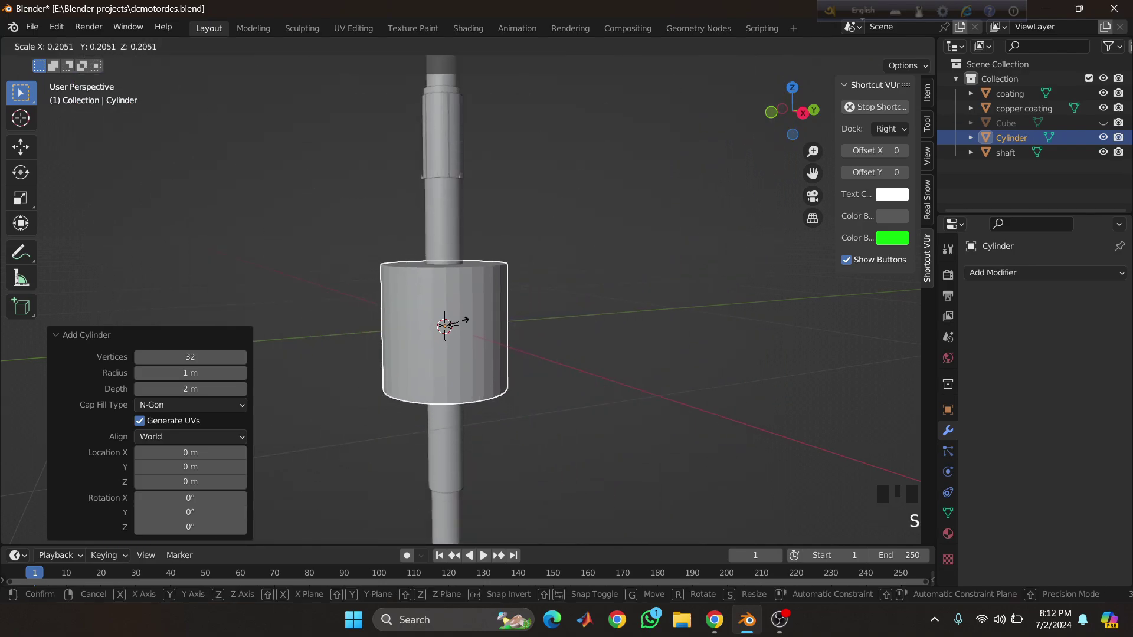
pyautogui.click(458, 321)
# - Scale the cylinder uniformly by about 0.953 and stretch it along the Z axis by about 1.69
pyautogui.moveTo(461, 326); pyautogui.dragTo(493, 365, button='middle')
pyautogui.press('s')
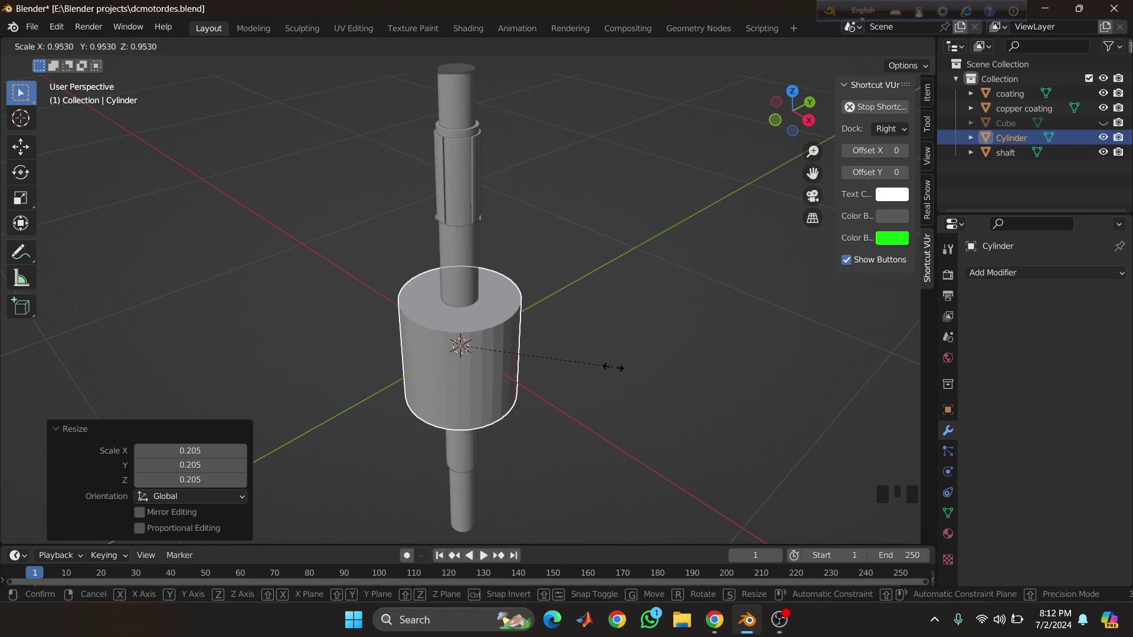
pyautogui.click(614, 367)
pyautogui.press('s')
pyautogui.press('z')
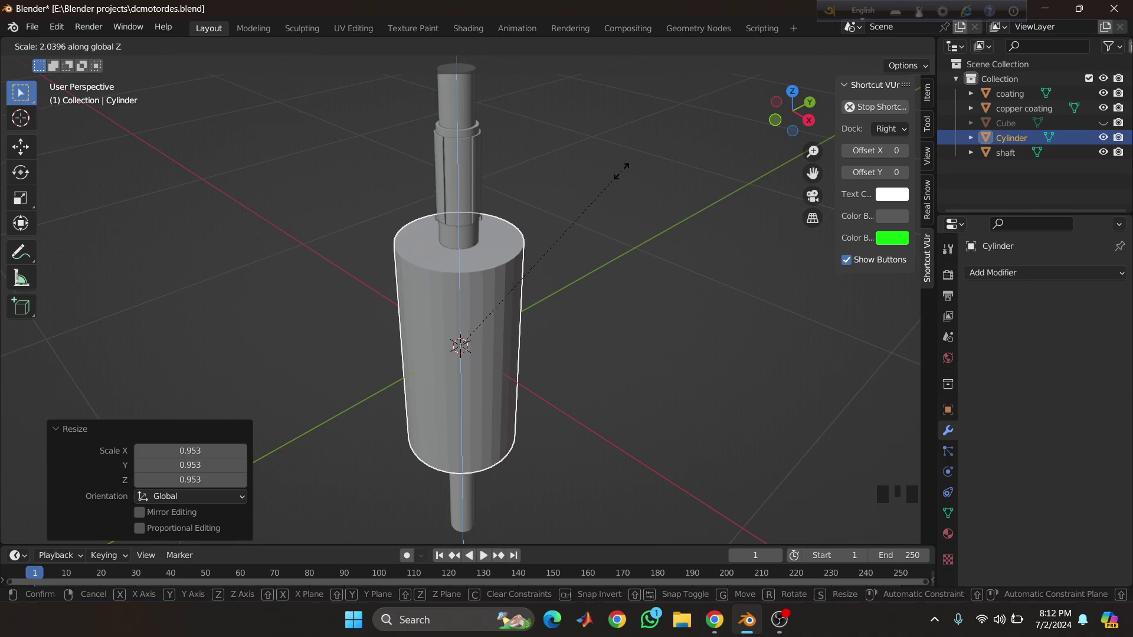
pyautogui.click(616, 225)
# - Move the cylinder up along the Z axis by about 0.106 m, toward the copper coating on the shaft
pyautogui.moveTo(616, 225); pyautogui.dragTo(599, 241, button='middle')
pyautogui.moveTo(595, 251); pyautogui.dragTo(603, 229, button='middle')
pyautogui.press('g')
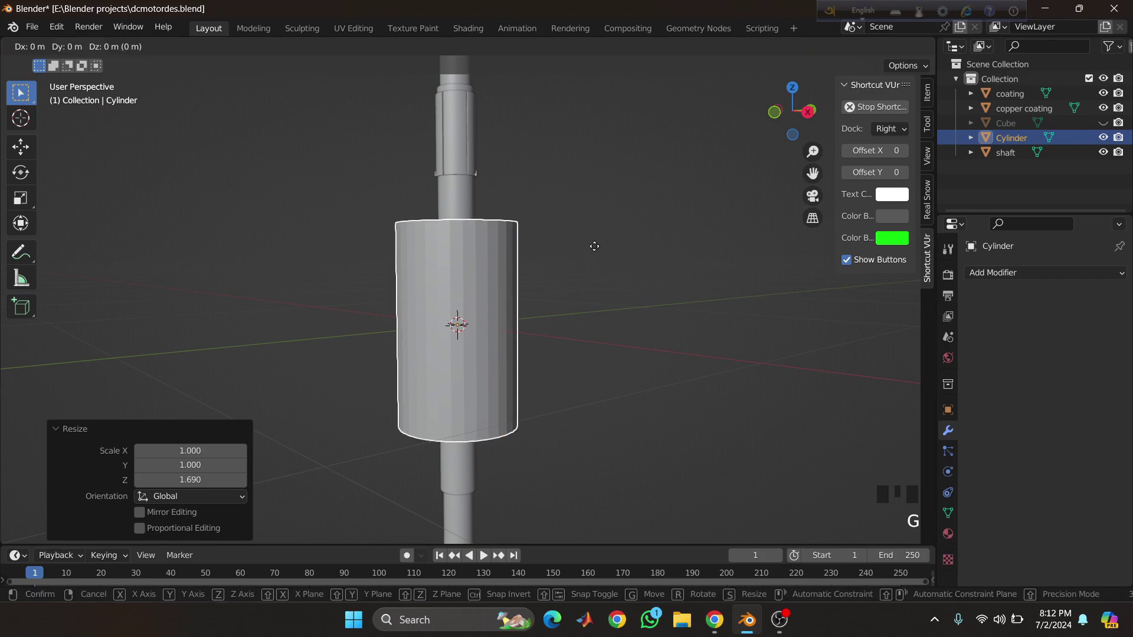
pyautogui.press('z')
pyautogui.click(593, 213)
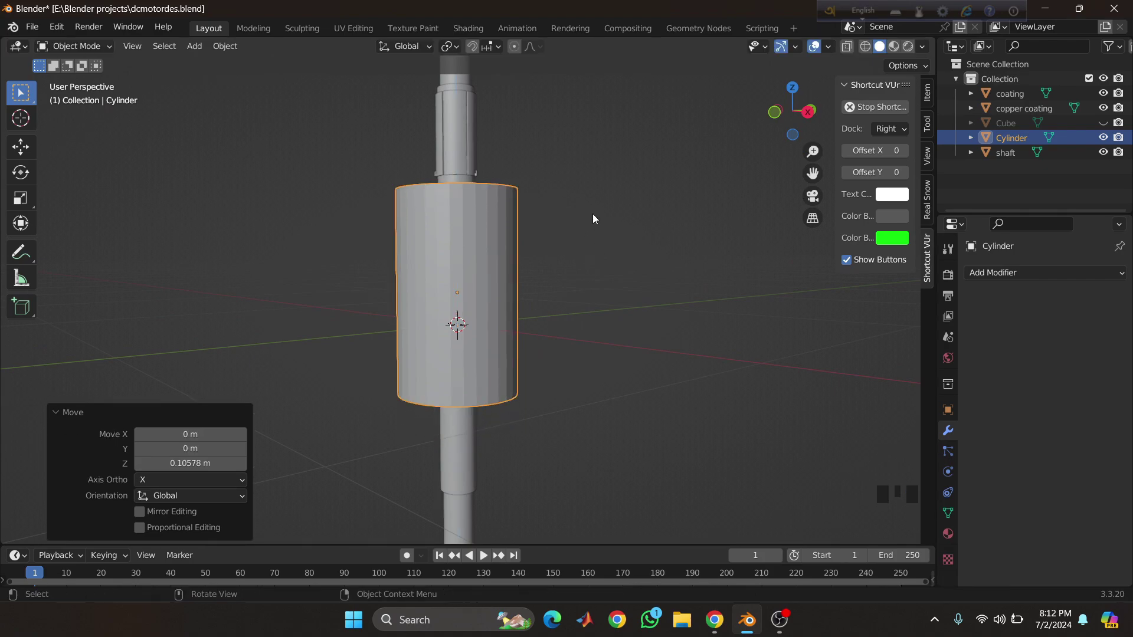
pyautogui.click(747, 621)
pyautogui.click(747, 624)
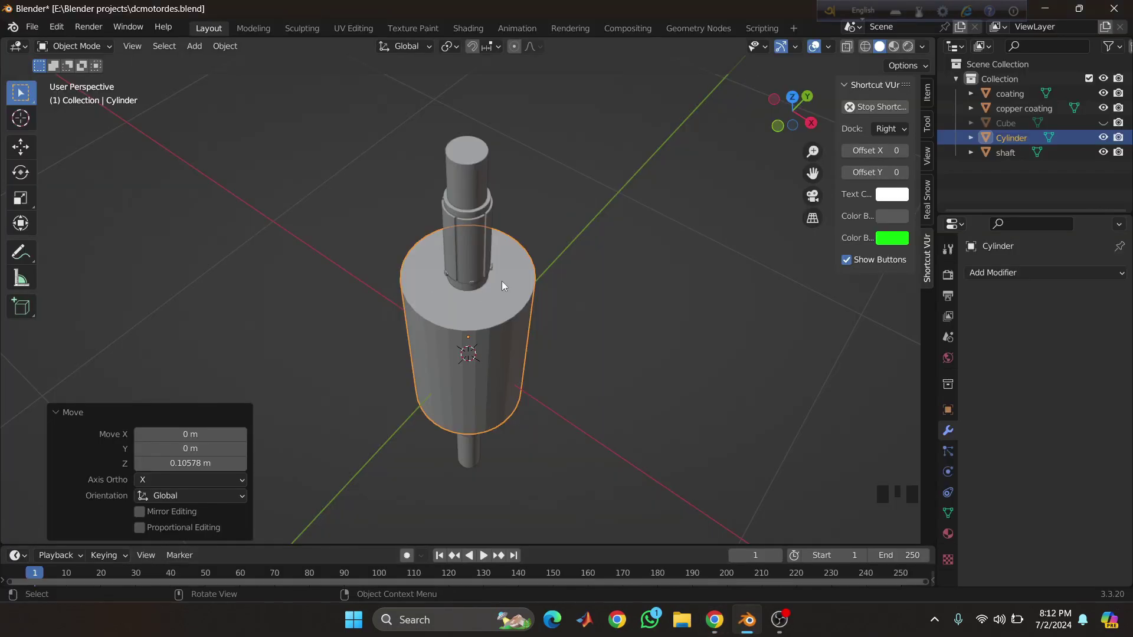
# - Scale the cylinder uniformly by about 1.184 and compare it with the 775 DC motor rotor reference image in Chrome before returning to Blender
pyautogui.press('s')
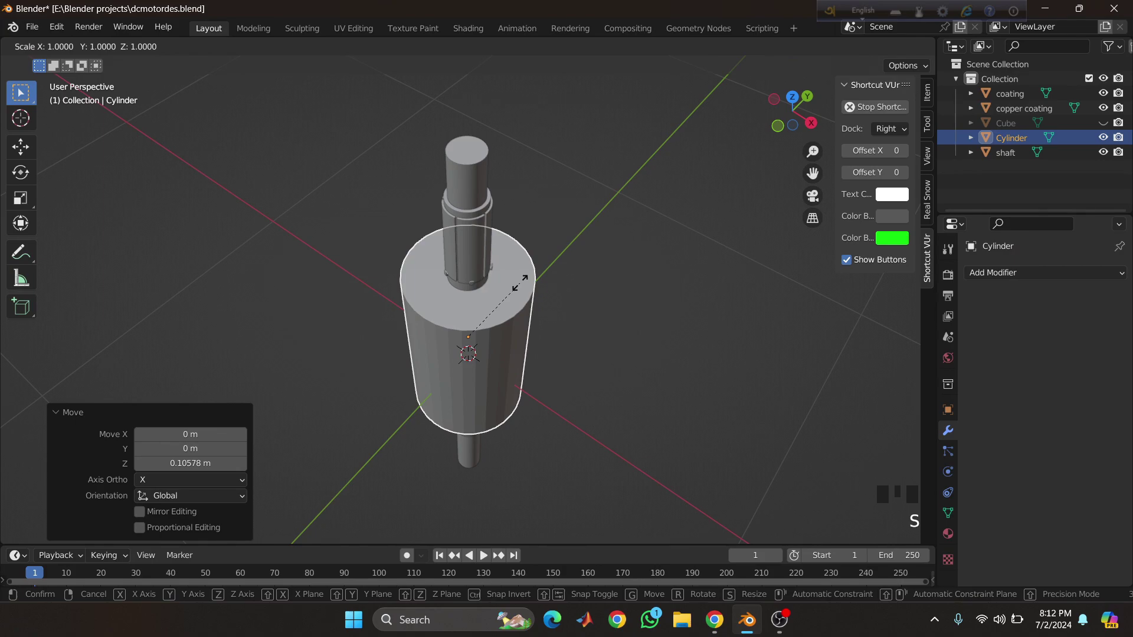
pyautogui.click(532, 275)
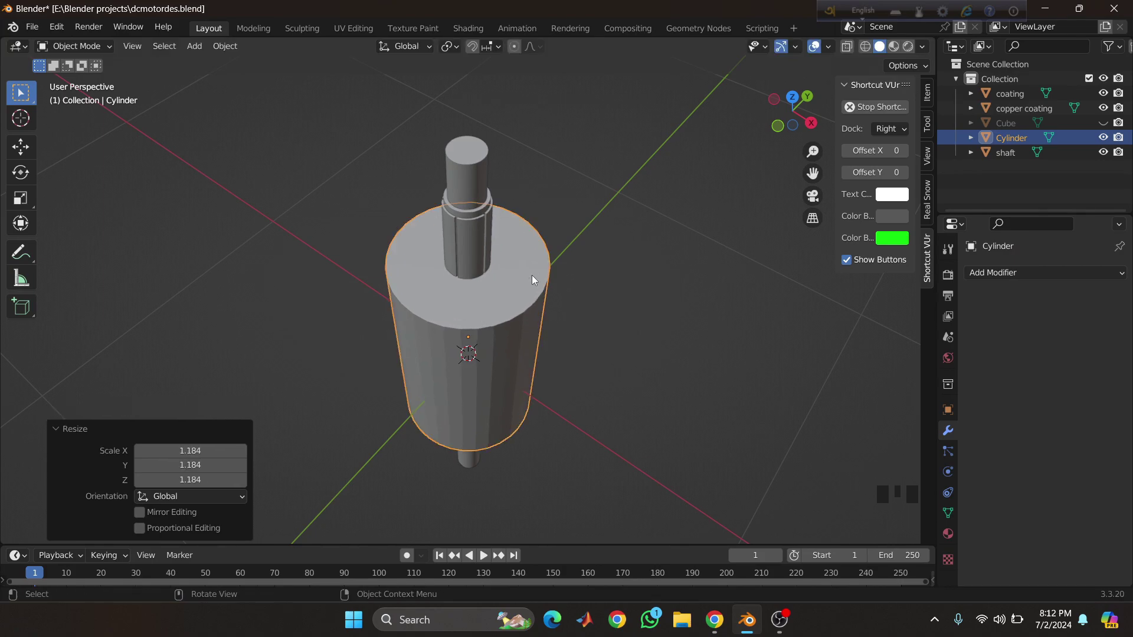
pyautogui.moveTo(533, 275); pyautogui.dragTo(518, 267, button='middle')
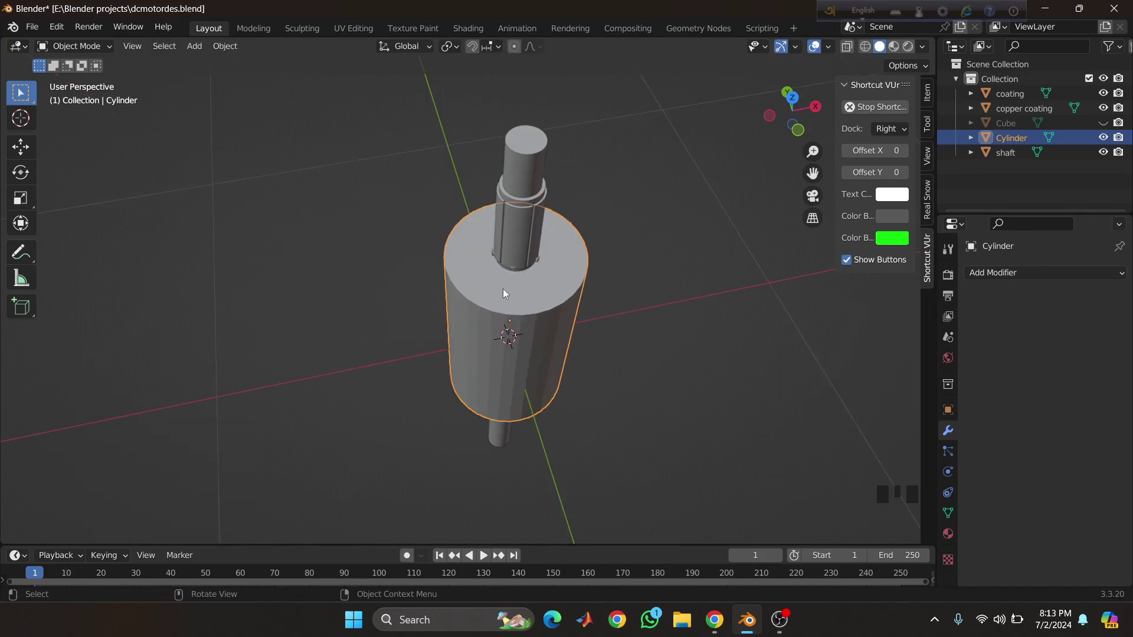
pyautogui.click(714, 621)
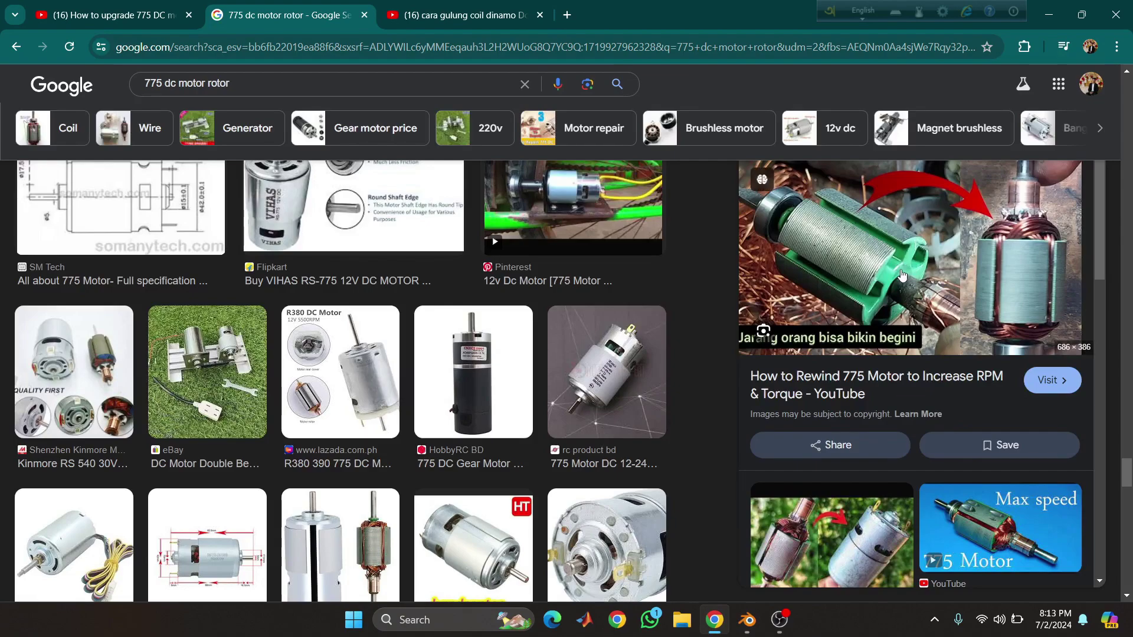
pyautogui.click(747, 620)
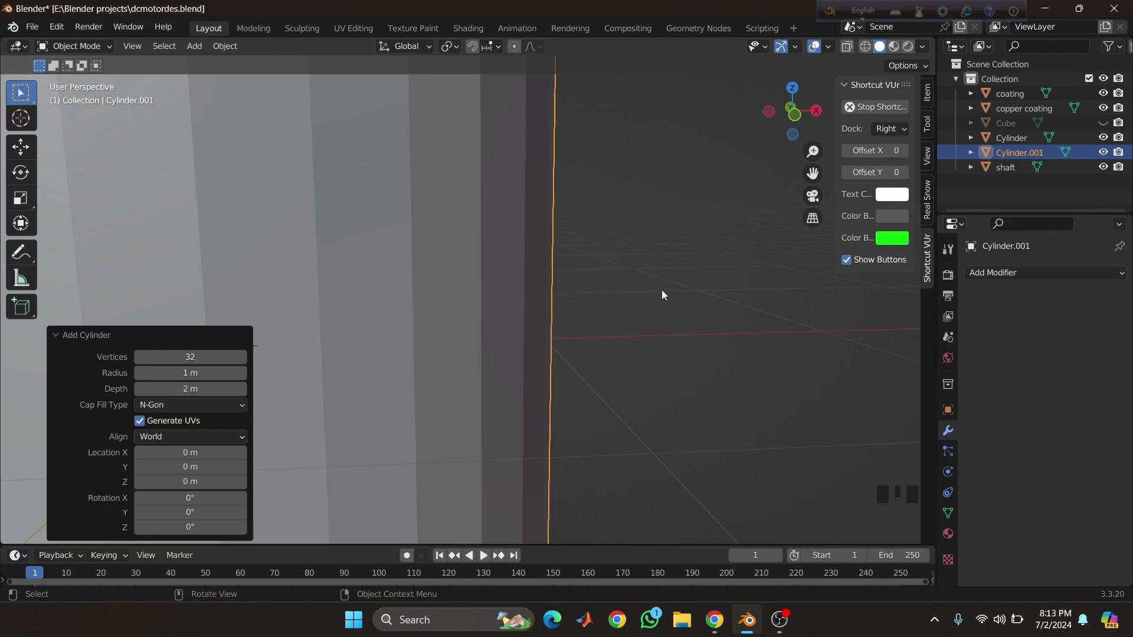
# - Replace the newly added extra cylinder with a mesh cube scaled uniformly to about 0.191, and move it clear of the rotor cylinder
pyautogui.hotkey('ctrl', 'z')
pyautogui.hotkey('shift', 'a')
pyautogui.moveTo(660, 287)
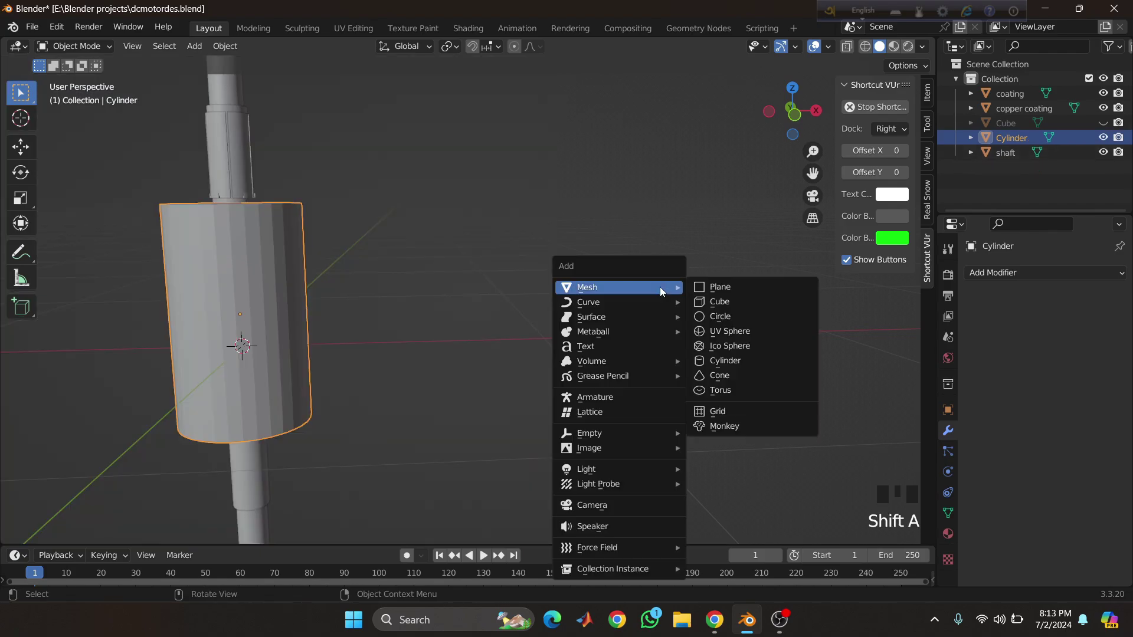
pyautogui.click(720, 299)
pyautogui.press('s')
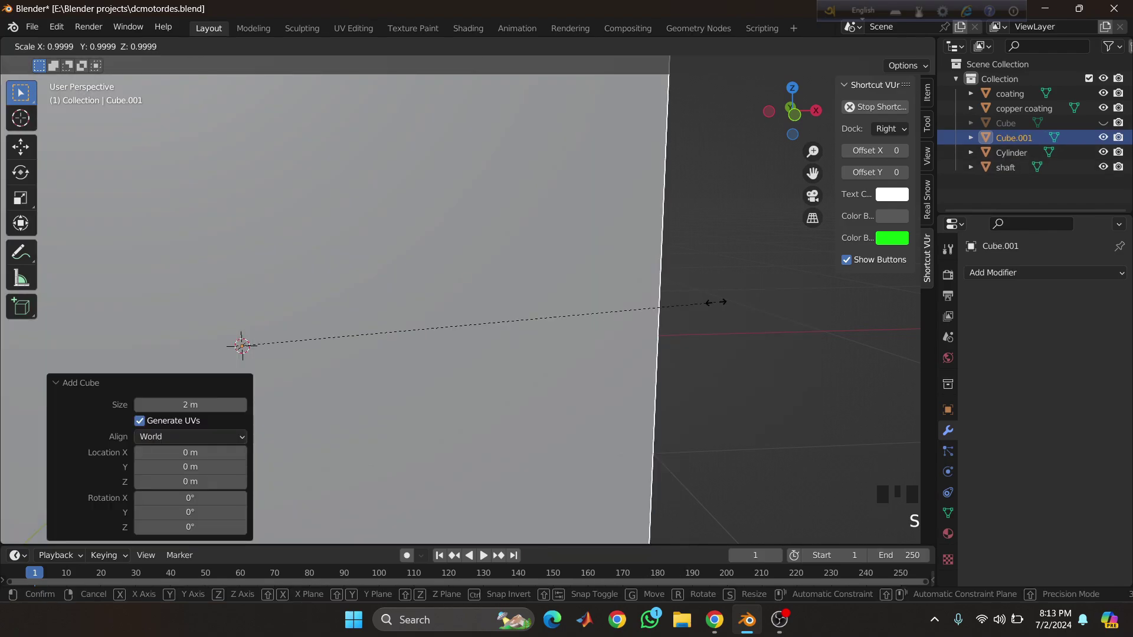
pyautogui.click(331, 330)
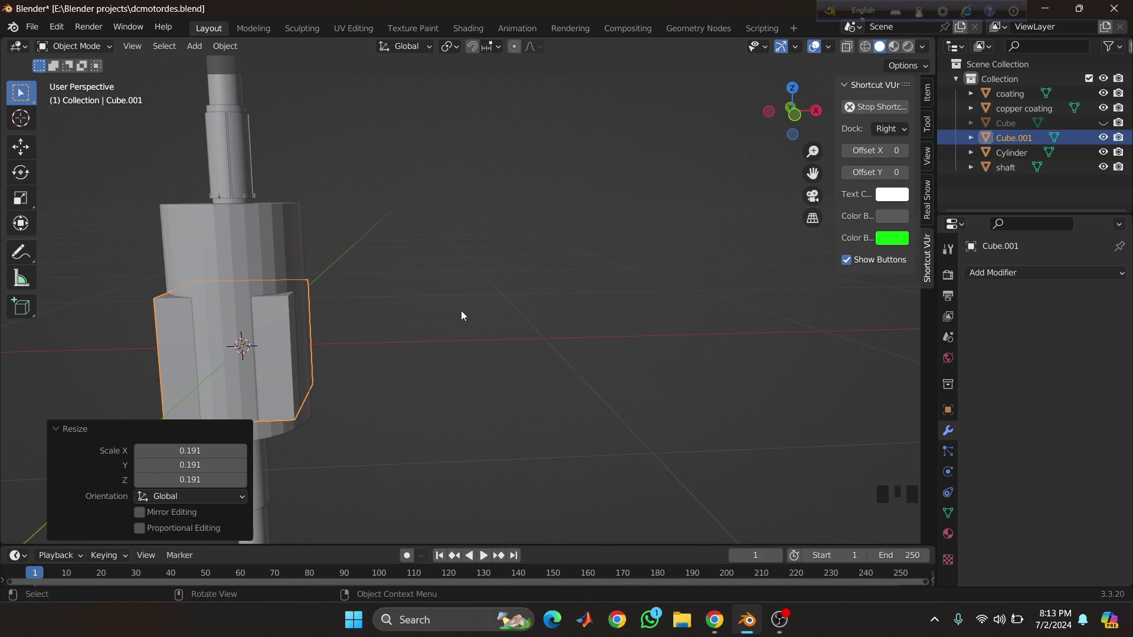
pyautogui.press('g')
pyautogui.press('y')
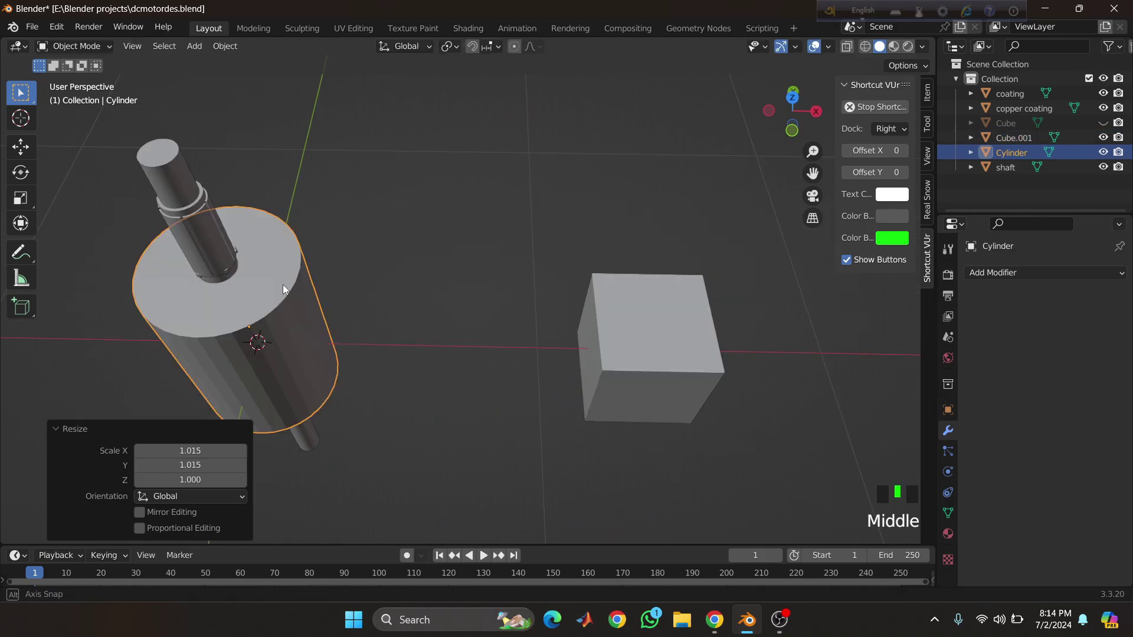
# - Scale the cube by about 0.46 along the X axis and about 0.33 along the Y axis
pyautogui.click(605, 340)
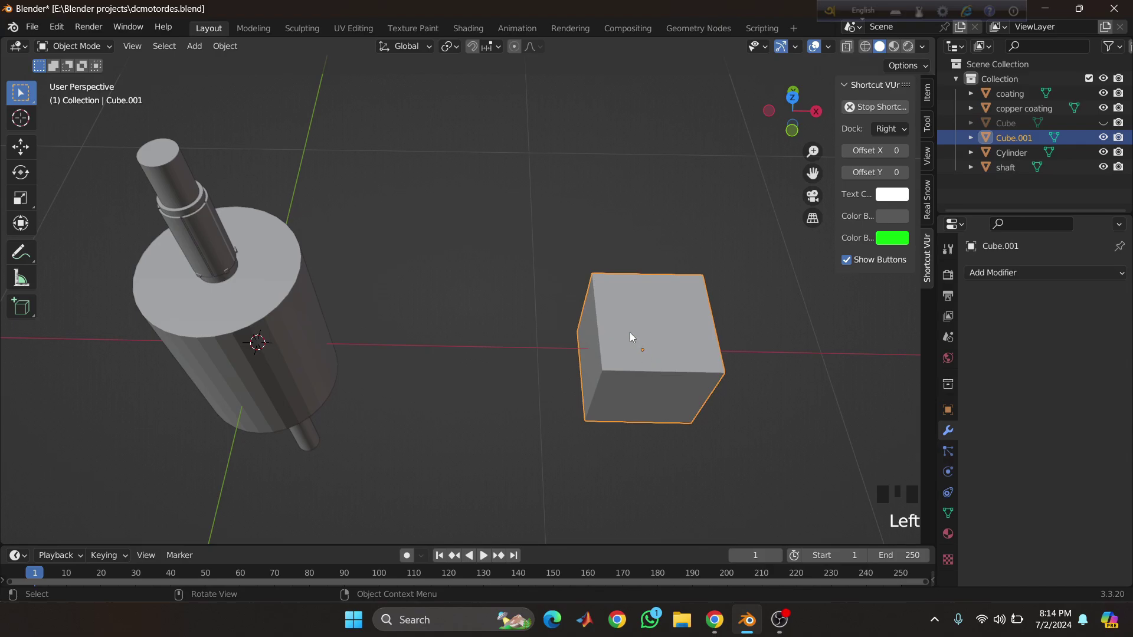
pyautogui.press('s')
pyautogui.press('x')
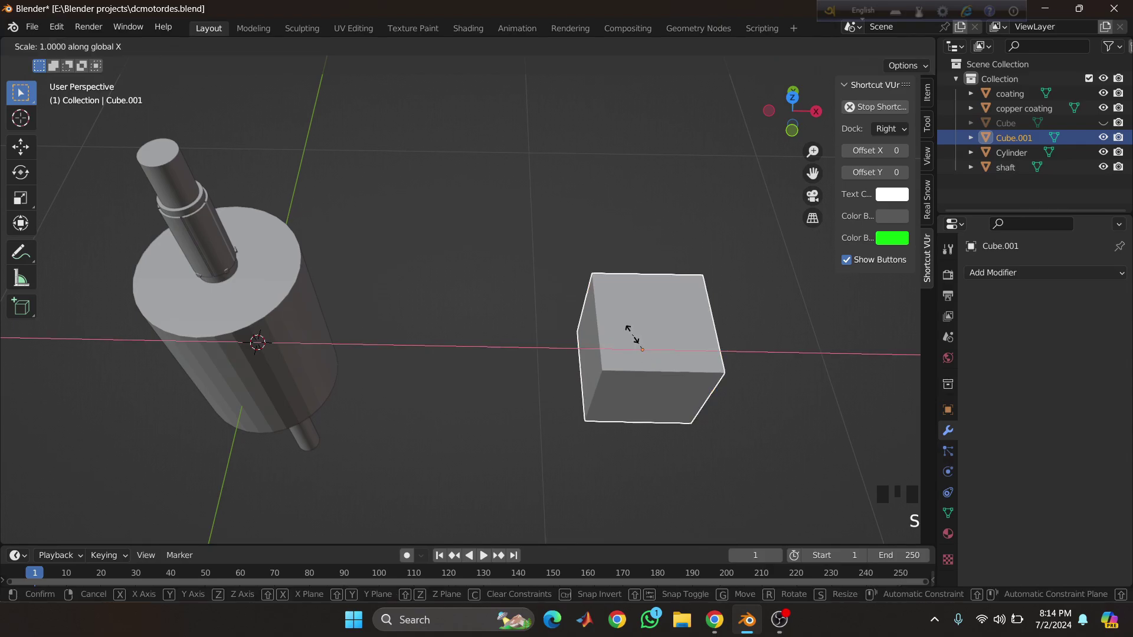
pyautogui.click(643, 342)
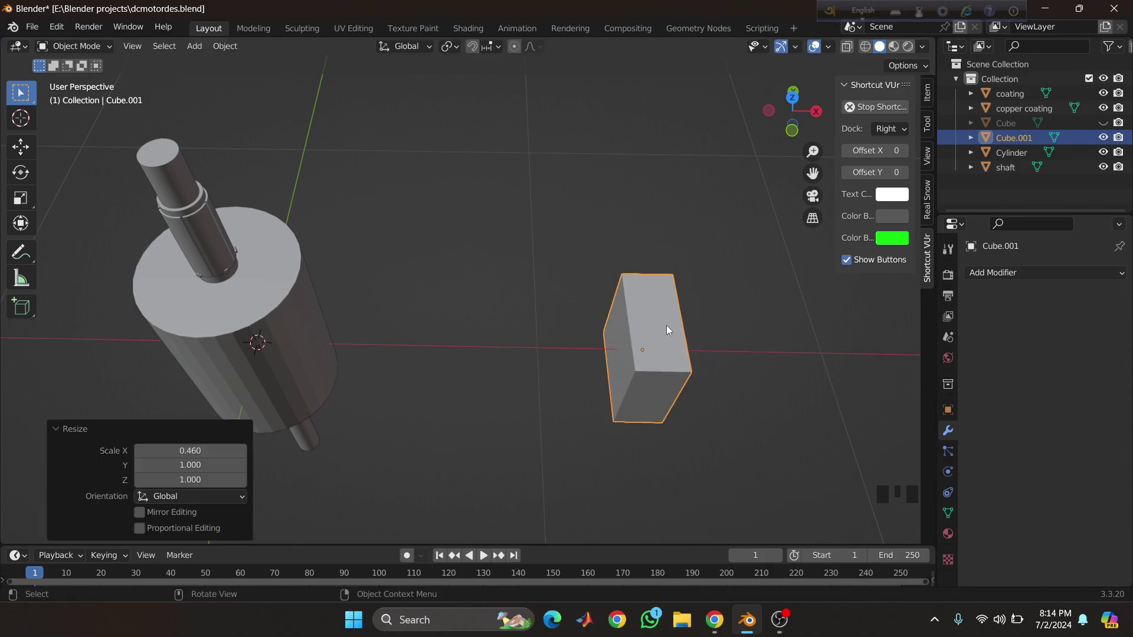
pyautogui.moveTo(667, 325); pyautogui.dragTo(655, 312, button='middle')
pyautogui.press('s')
pyautogui.press('y')
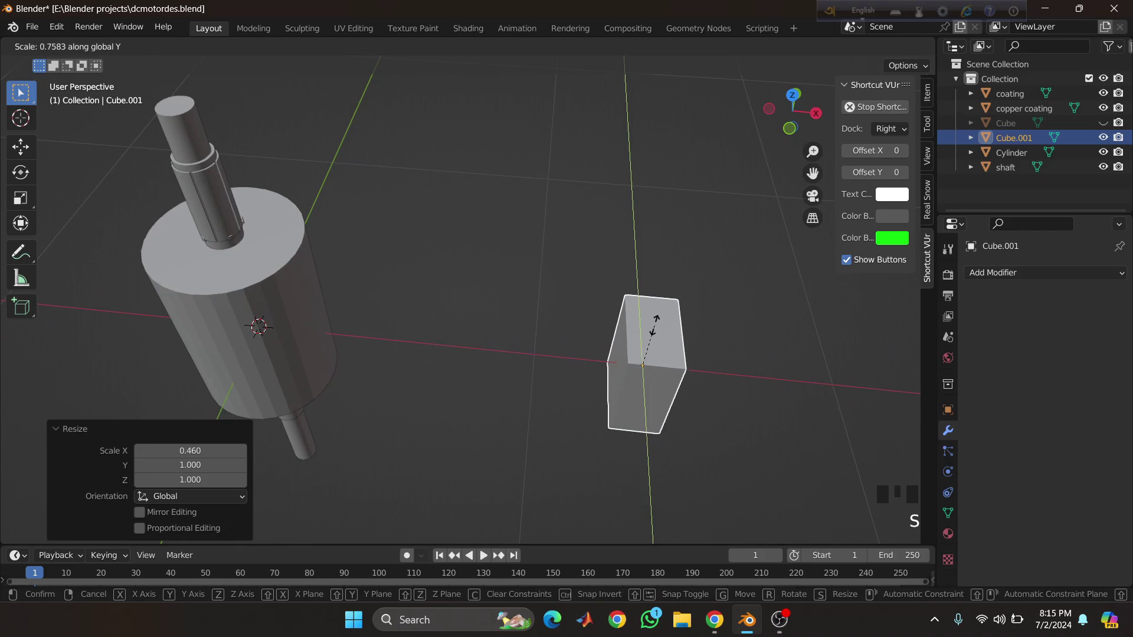
pyautogui.click(647, 348)
# - Shorten the block further along the X axis by a scale factor of about 0.65
pyautogui.moveTo(647, 349); pyautogui.dragTo(537, 338, button='middle')
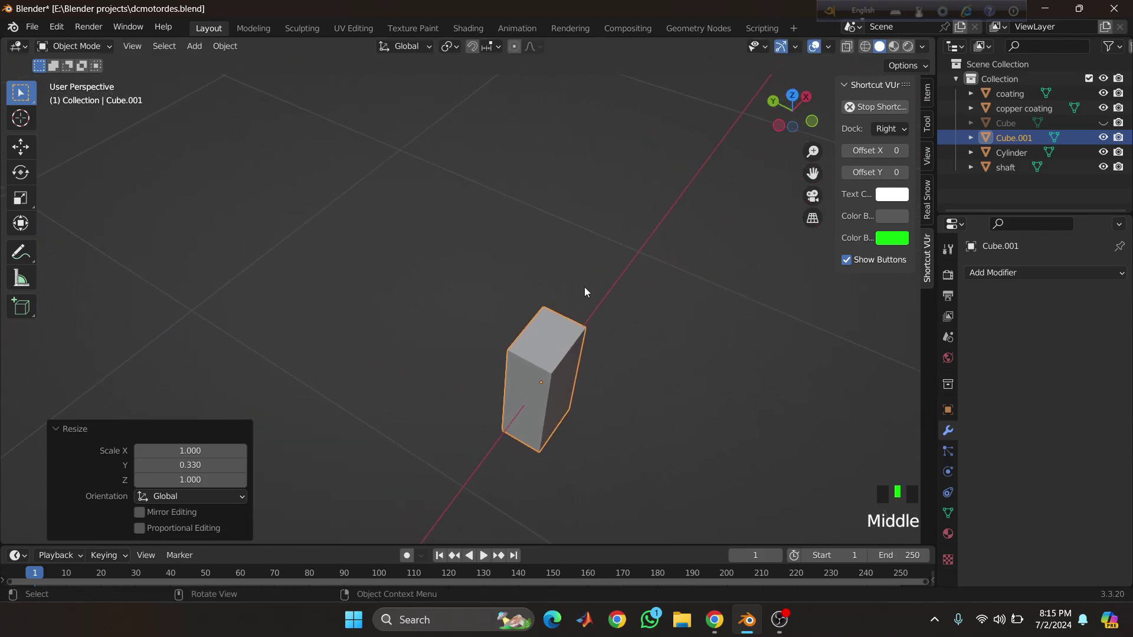
pyautogui.press('s')
pyautogui.press('x')
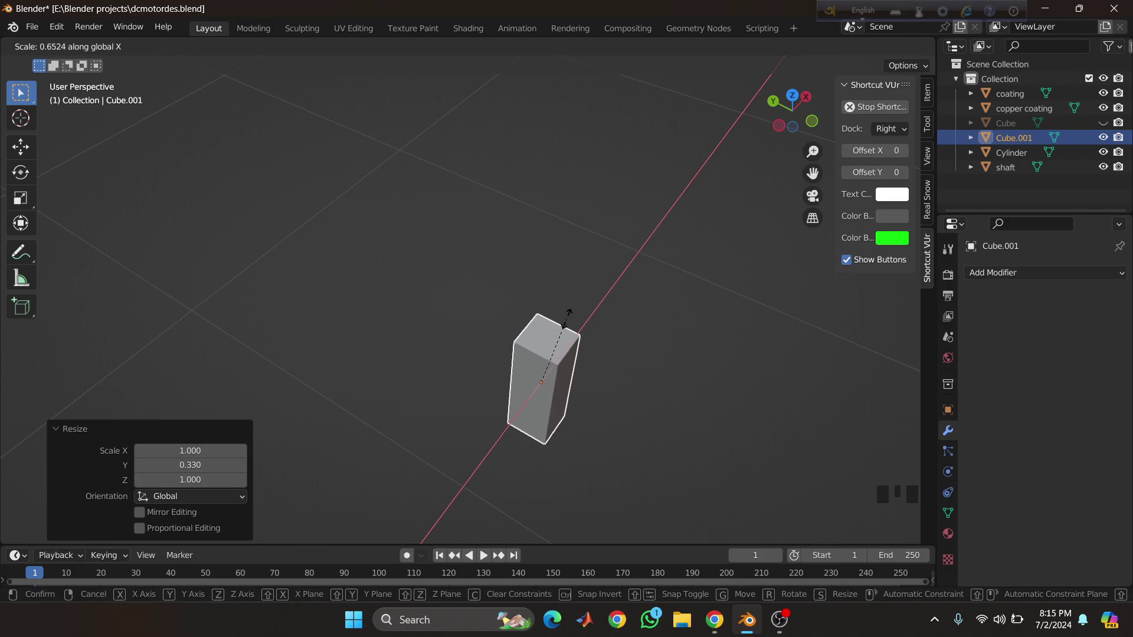
pyautogui.click(568, 316)
pyautogui.moveTo(567, 319); pyautogui.dragTo(544, 329, button='middle')
# - In Edit Mode, scale the block's side face nearest the rotor along Y by about 0.562 to form a wedge
pyautogui.click(543, 329)
pyautogui.press('Tab')
pyautogui.click(543, 340)
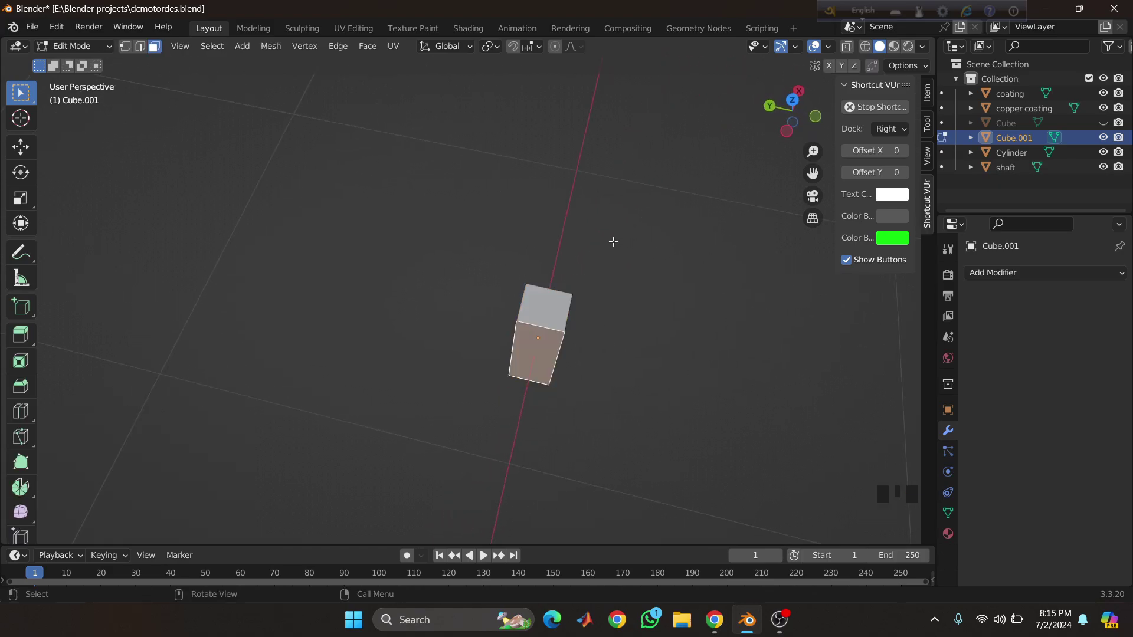
pyautogui.press('s')
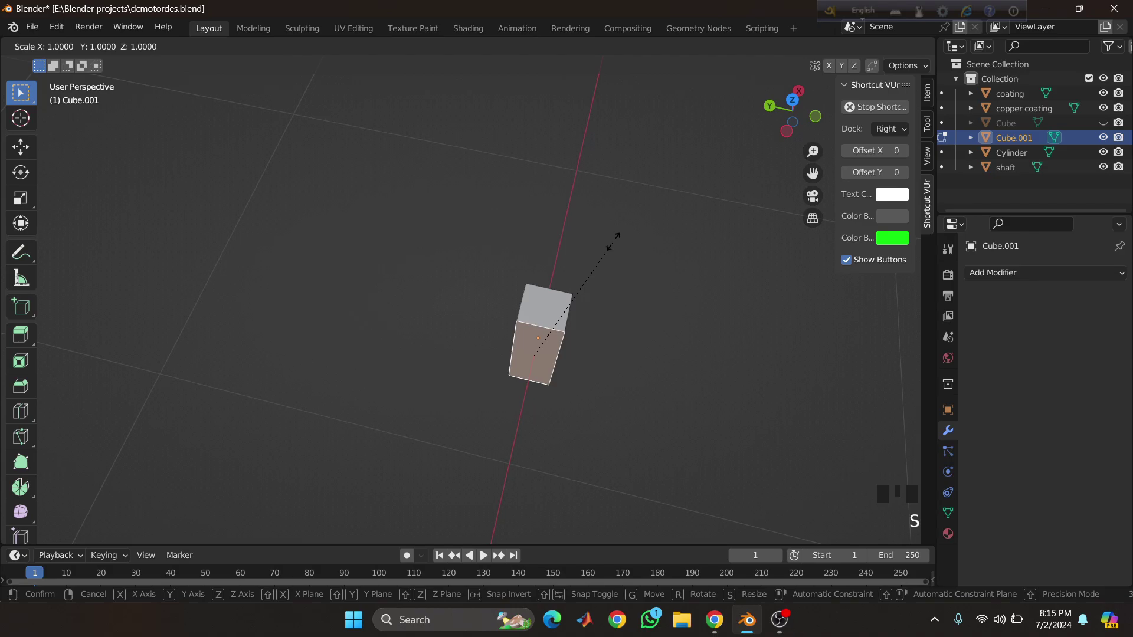
pyautogui.press('x')
pyautogui.press('y')
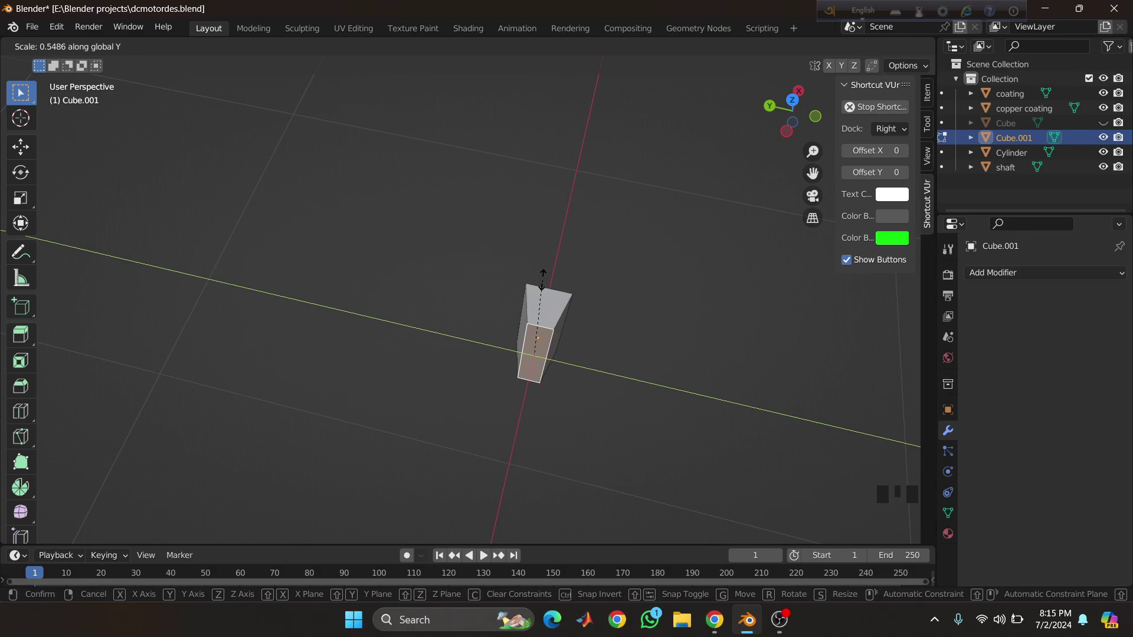
pyautogui.click(547, 278)
# - Return to Object Mode and scale the wedge block along the X axis by about 0.778
pyautogui.moveTo(546, 278); pyautogui.dragTo(493, 228, button='middle')
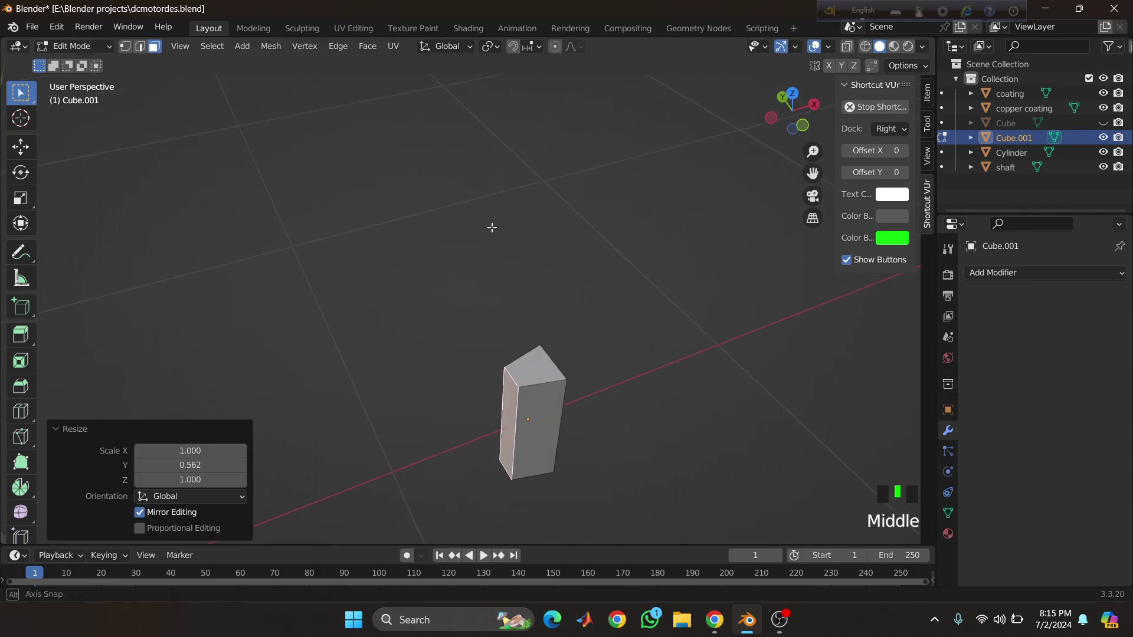
pyautogui.press('Tab')
pyautogui.click(536, 365)
pyautogui.press('s')
pyautogui.press('y')
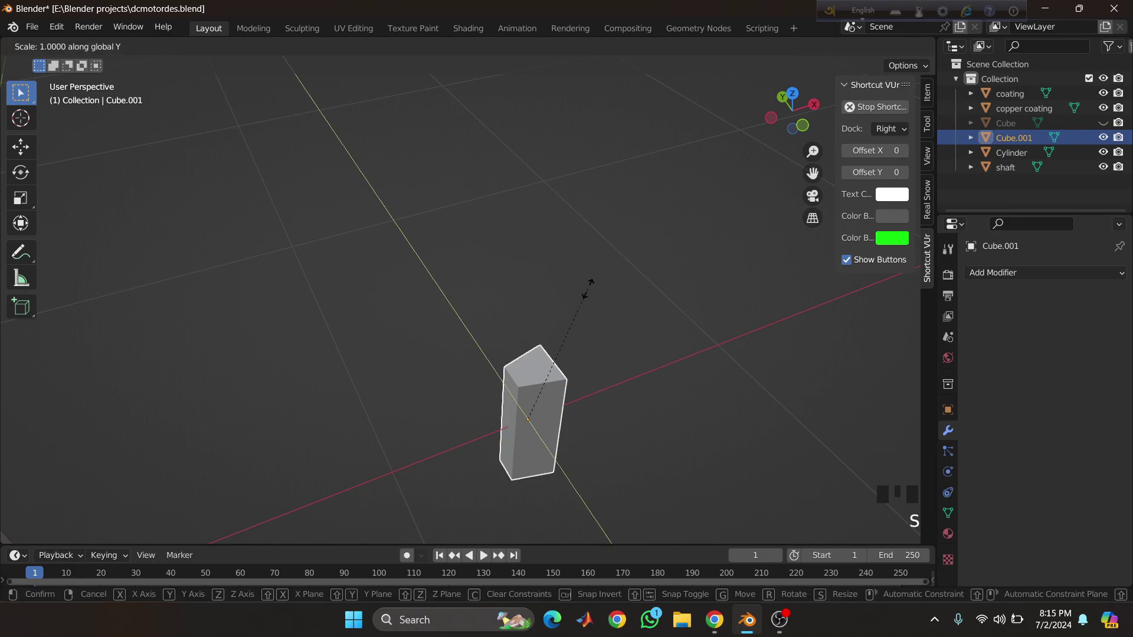
pyautogui.press('x')
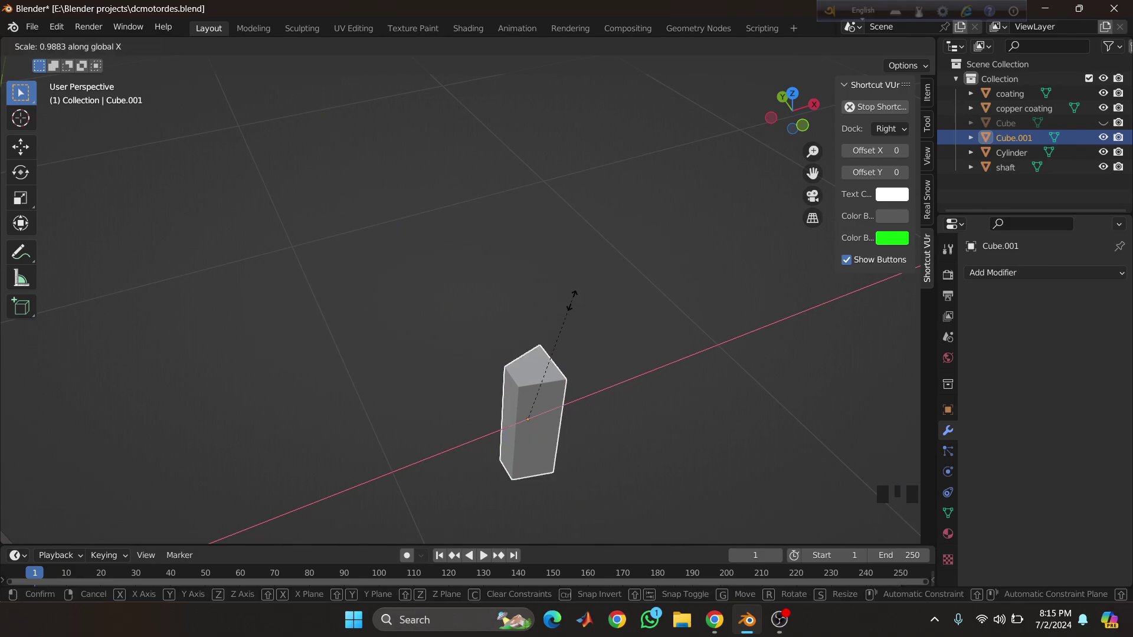
pyautogui.click(553, 329)
# - Examine the rotor reference image in Chrome for the shape of the core segments, and return to Blender
pyautogui.moveTo(555, 333); pyautogui.dragTo(642, 367, button='middle')
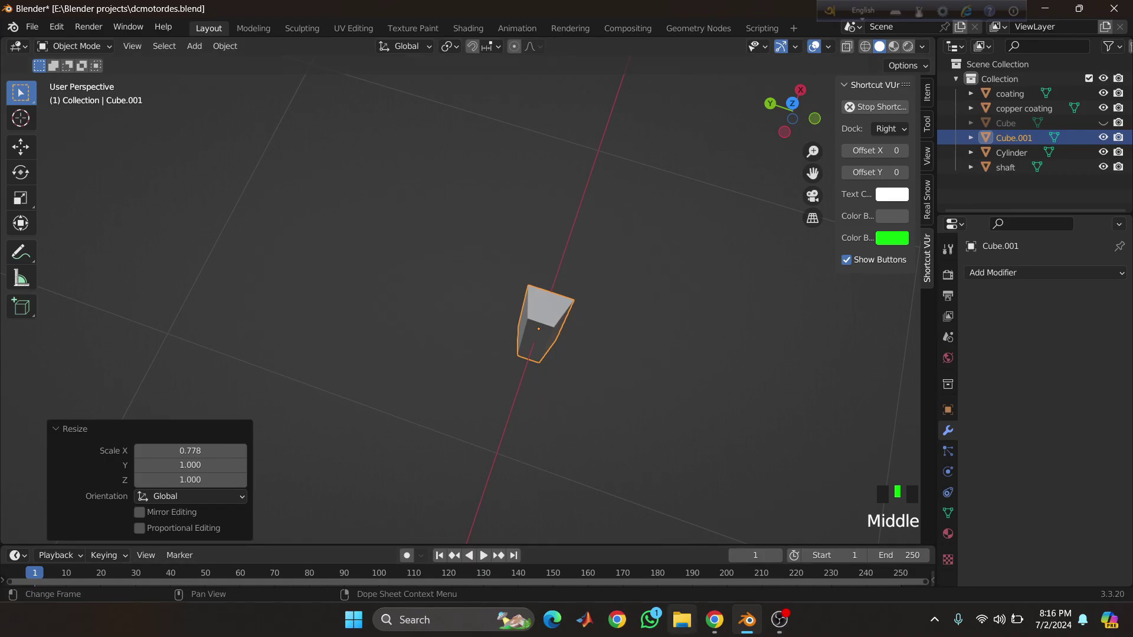
pyautogui.click(714, 620)
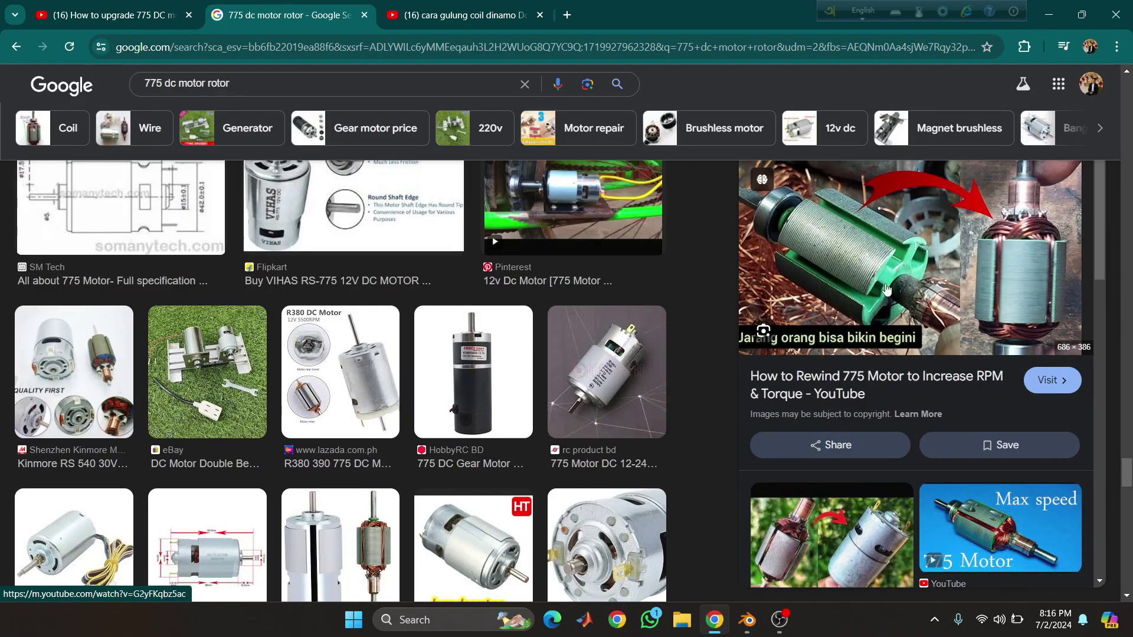
pyautogui.click(747, 620)
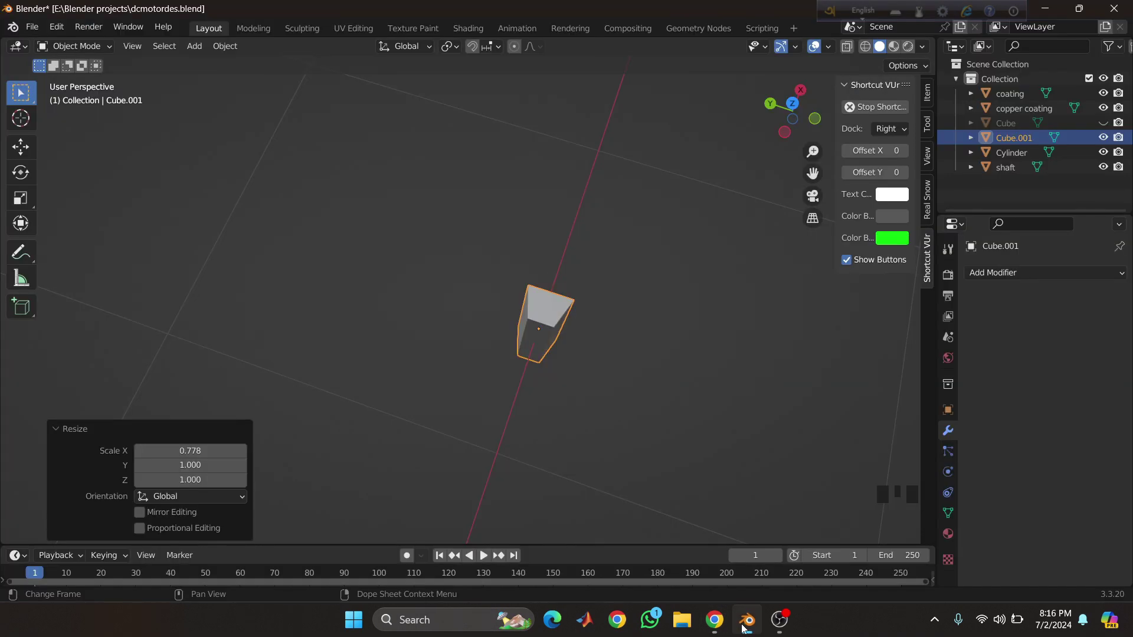
# - In Edit Mode, add two evenly spaced vertical loop cuts across the wedge's wide outer face, without sliding them
pyautogui.click(544, 312)
pyautogui.press('Tab')
pyautogui.click(571, 285)
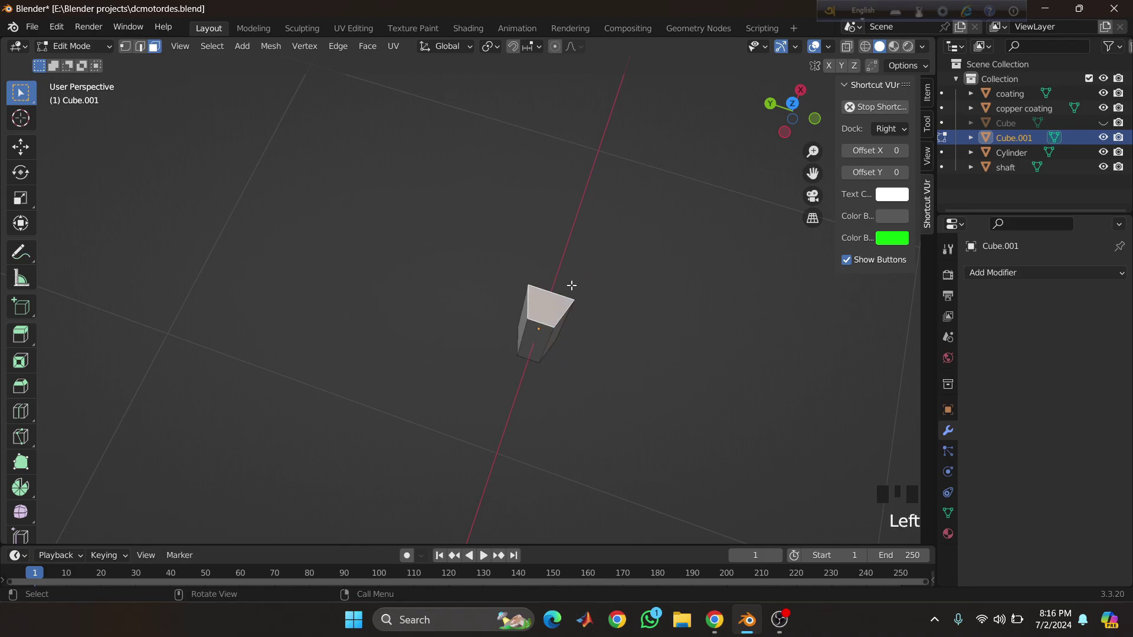
pyautogui.moveTo(572, 286); pyautogui.dragTo(575, 263, button='middle')
pyautogui.hotkey('ctrl', 'r')
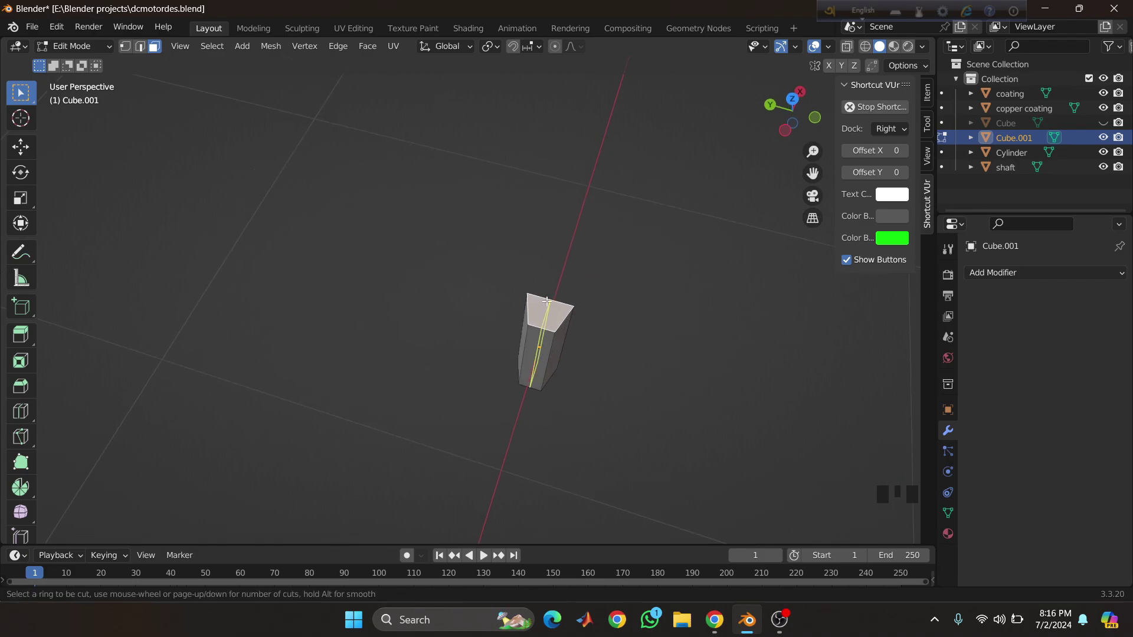
pyautogui.scroll(1, 547, 302)
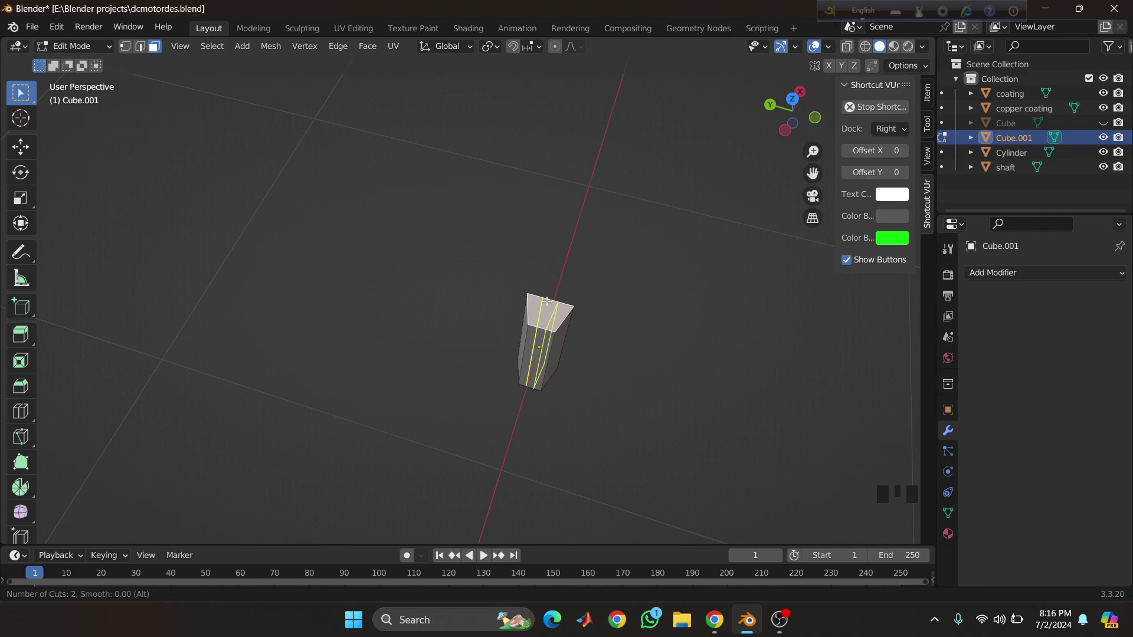
pyautogui.click(547, 302)
pyautogui.rightClick(547, 302)
# - Select the middle strip of the wedge's wide outer face and move it outward along X by about 0.0217 m
pyautogui.moveTo(547, 302); pyautogui.dragTo(426, 234, button='middle')
pyautogui.scroll(-1, 581, 315)
pyautogui.scroll(1, 540, 287)
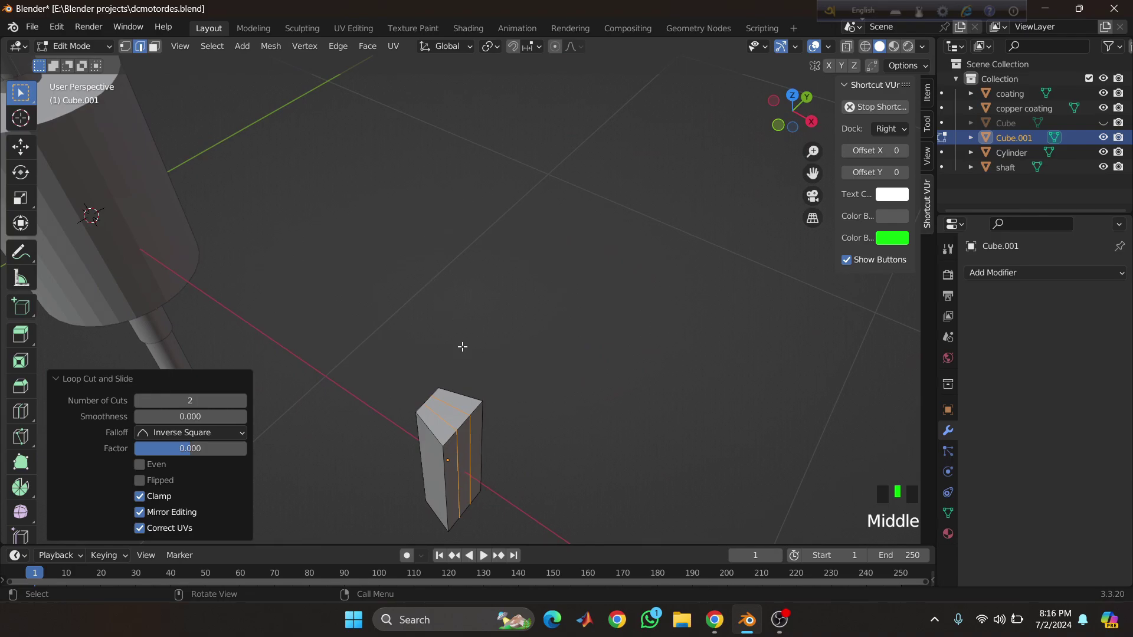
pyautogui.click(155, 46)
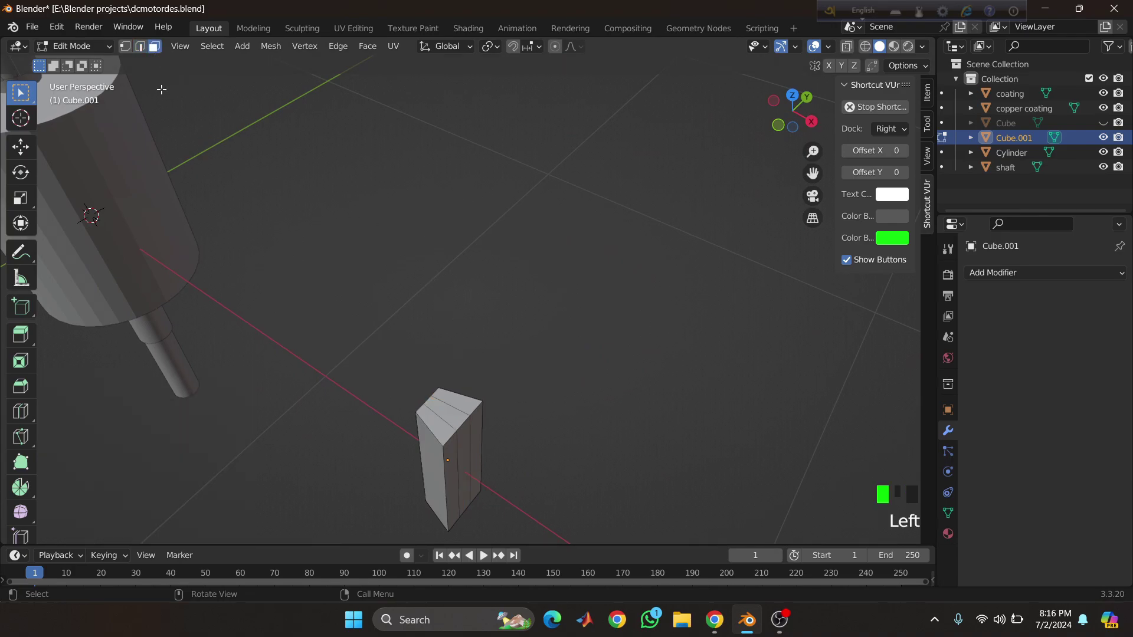
pyautogui.click(457, 459)
pyautogui.moveTo(458, 459); pyautogui.dragTo(522, 458, button='middle')
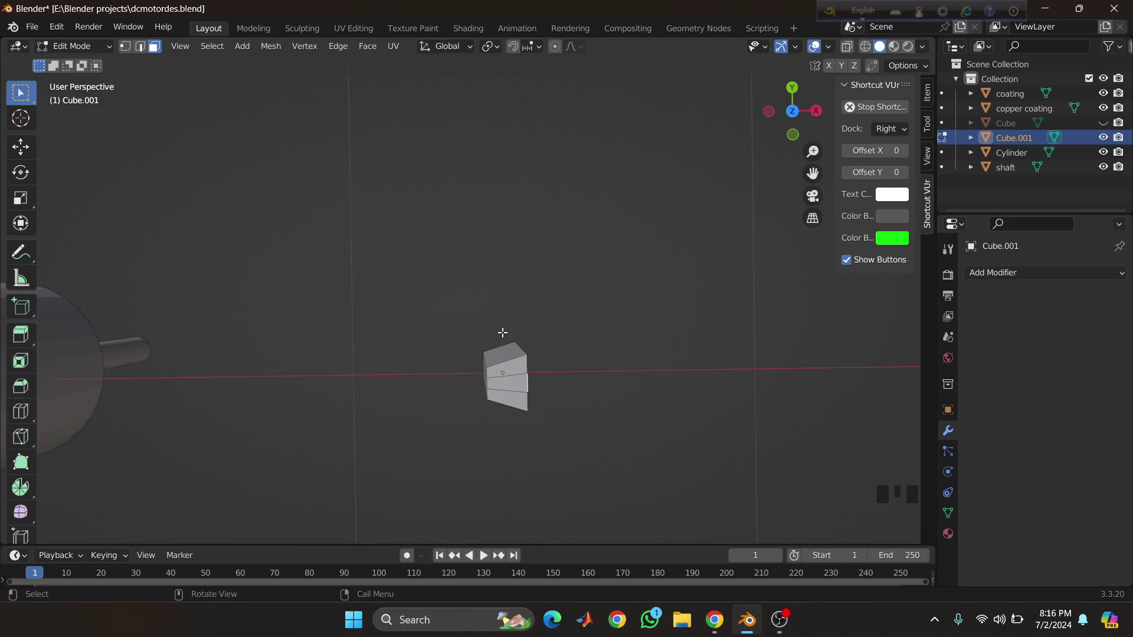
pyautogui.press('g')
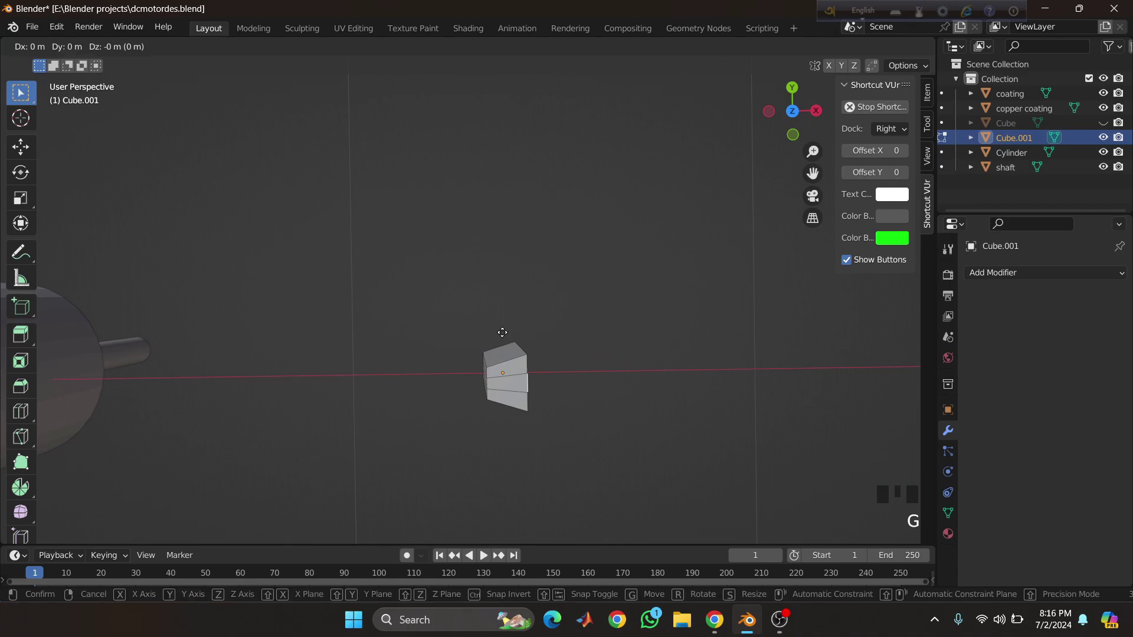
pyautogui.press('x')
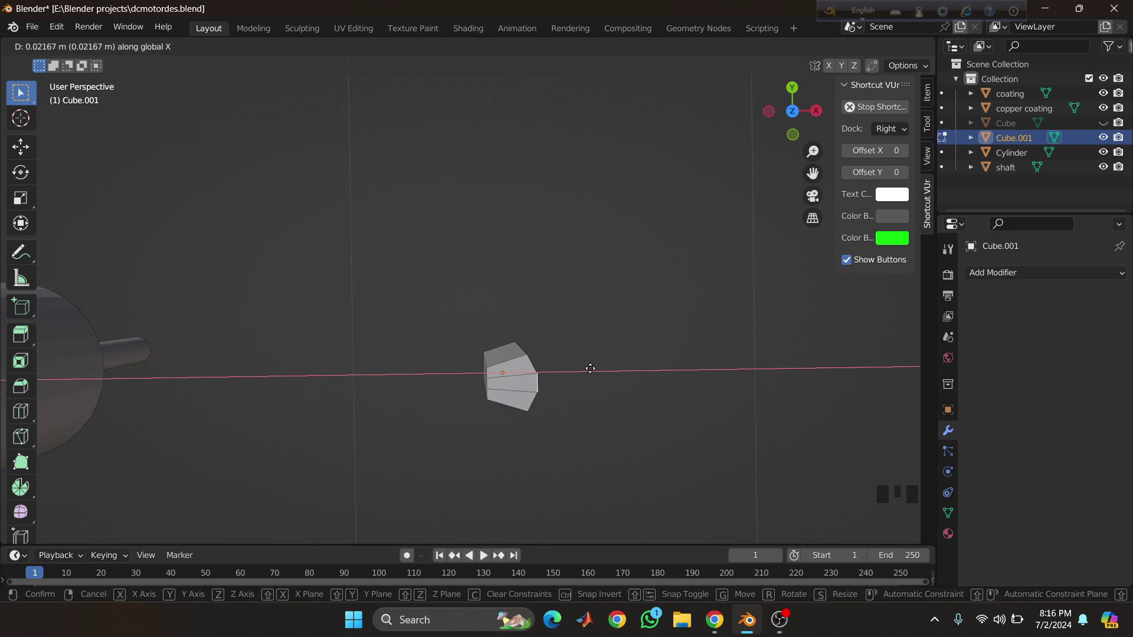
pyautogui.click(590, 368)
# - Move the selected middle strip further outward along X by about 0.0073 m
pyautogui.moveTo(590, 368); pyautogui.dragTo(463, 357, button='middle')
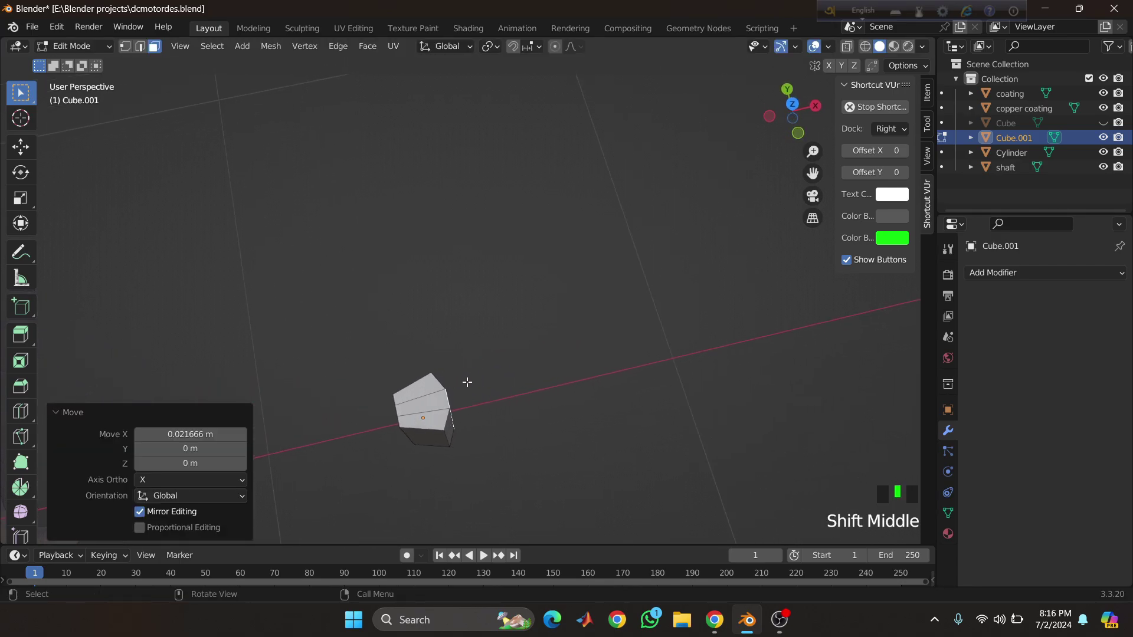
pyautogui.press('g')
pyautogui.press('x')
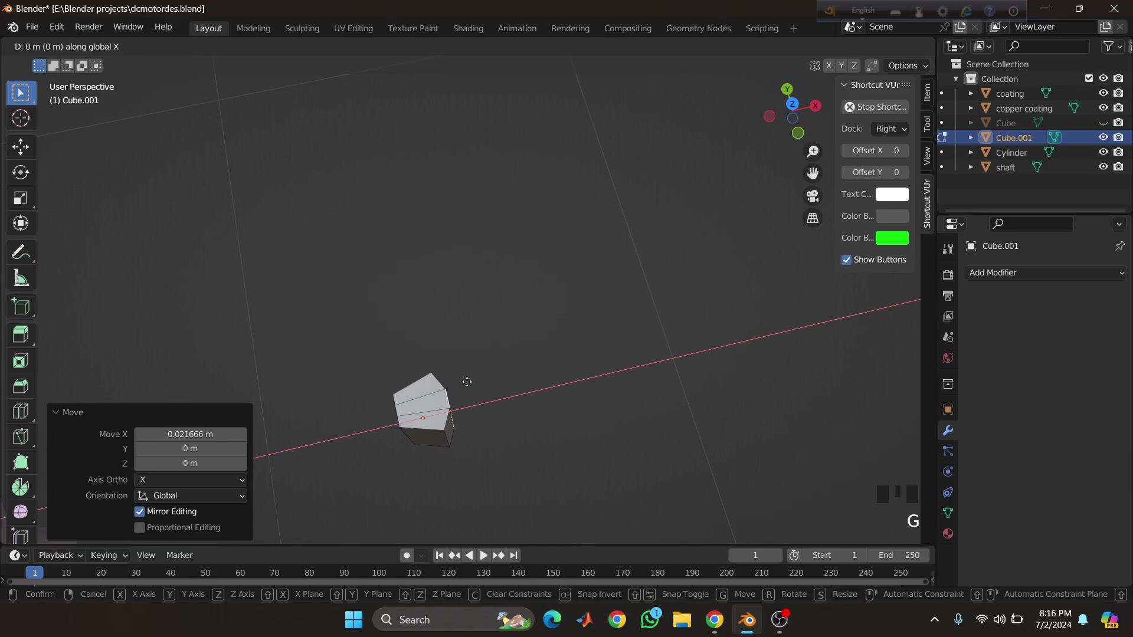
pyautogui.click(500, 390)
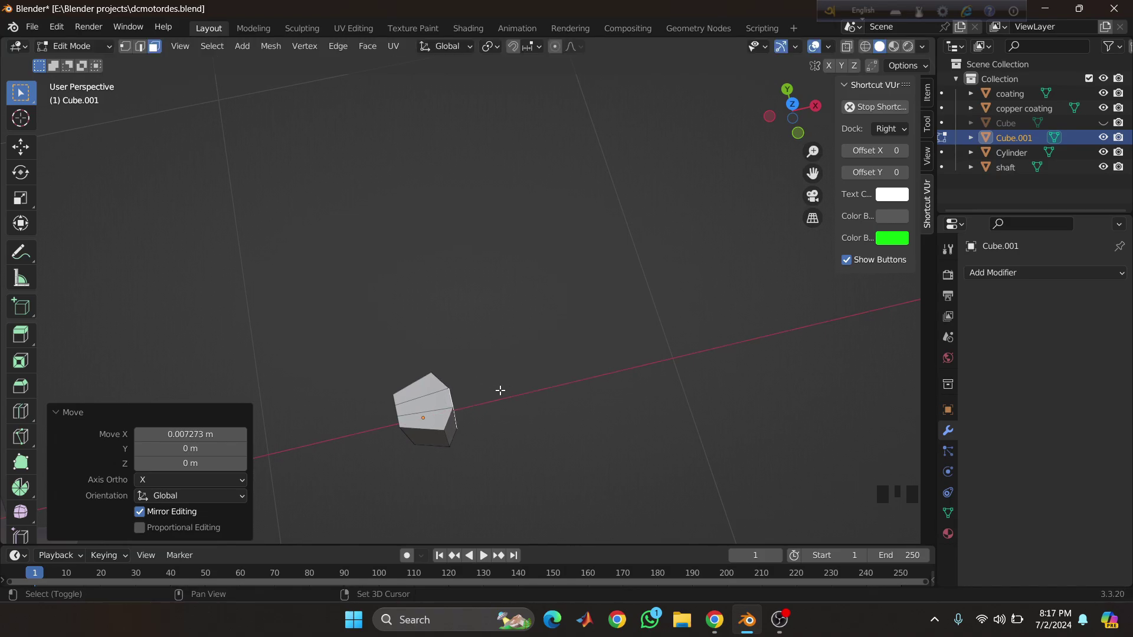
# - Extrude the selected middle strip of the wedge's outer face outward by about 0.0213 m and return to Object Mode
pyautogui.press('e')
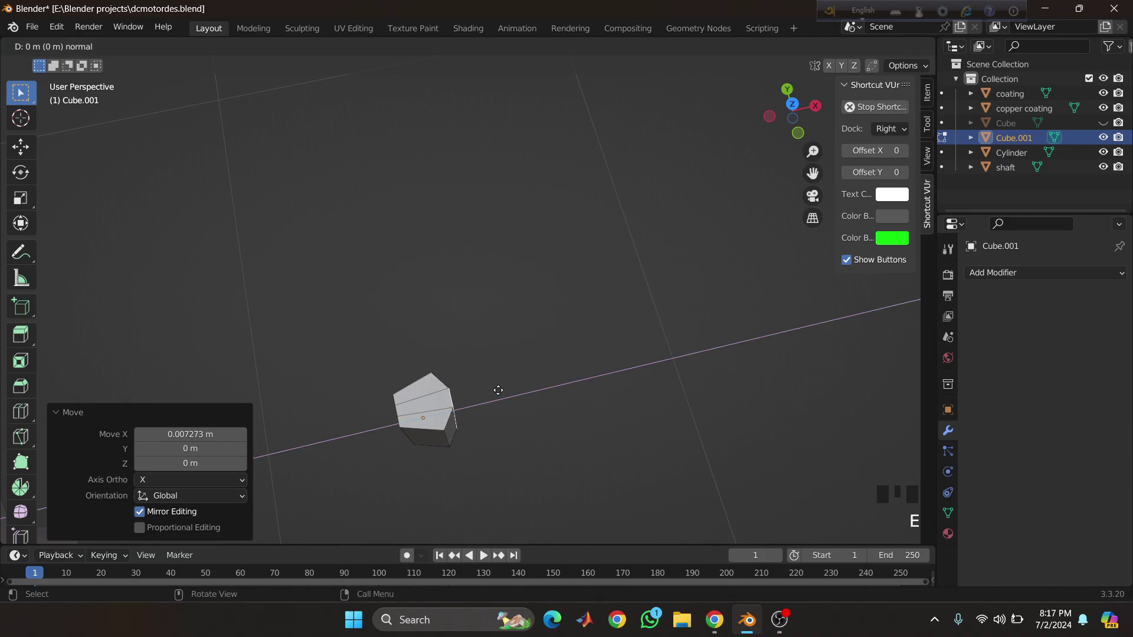
pyautogui.click(589, 390)
pyautogui.moveTo(514, 349); pyautogui.dragTo(566, 222, button='middle')
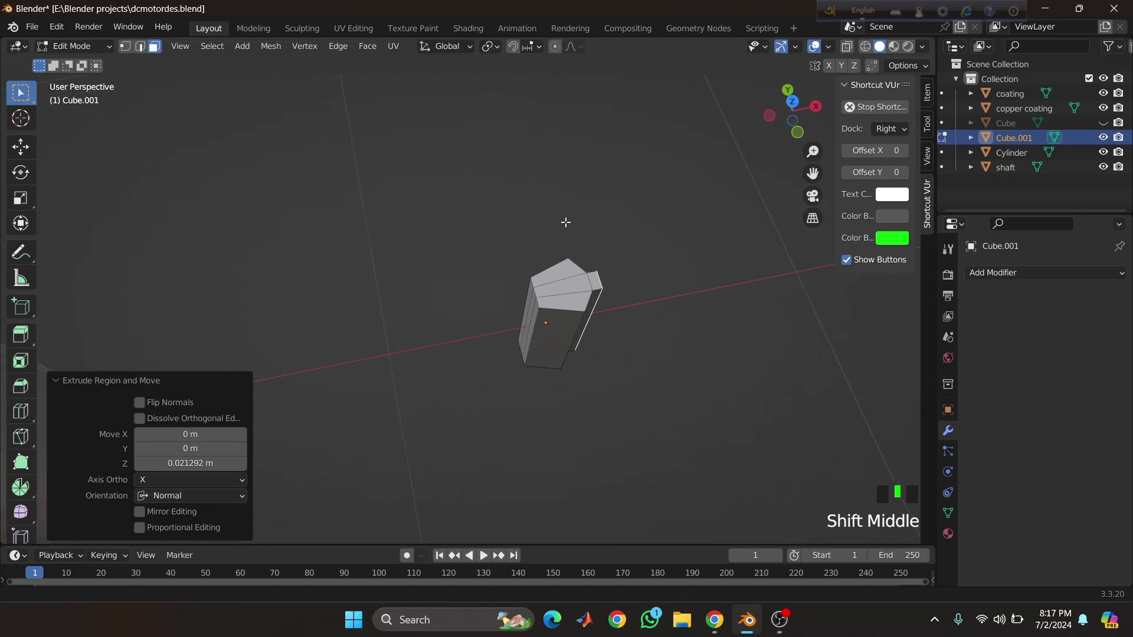
pyautogui.scroll(8, 566, 222)
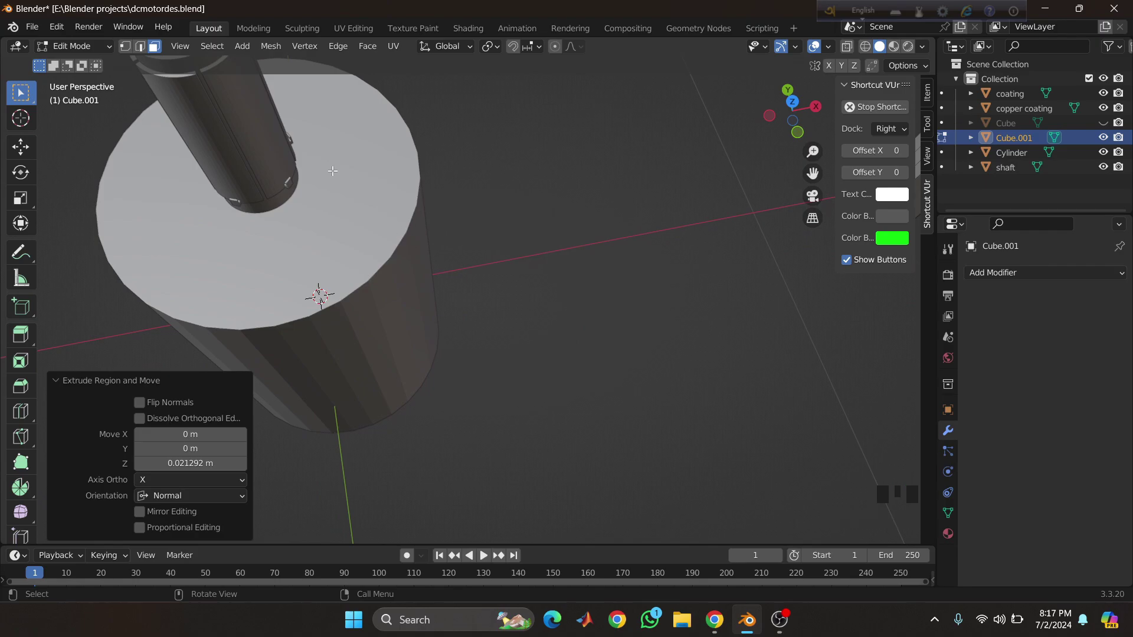
pyautogui.click(339, 195)
pyautogui.press('Tab')
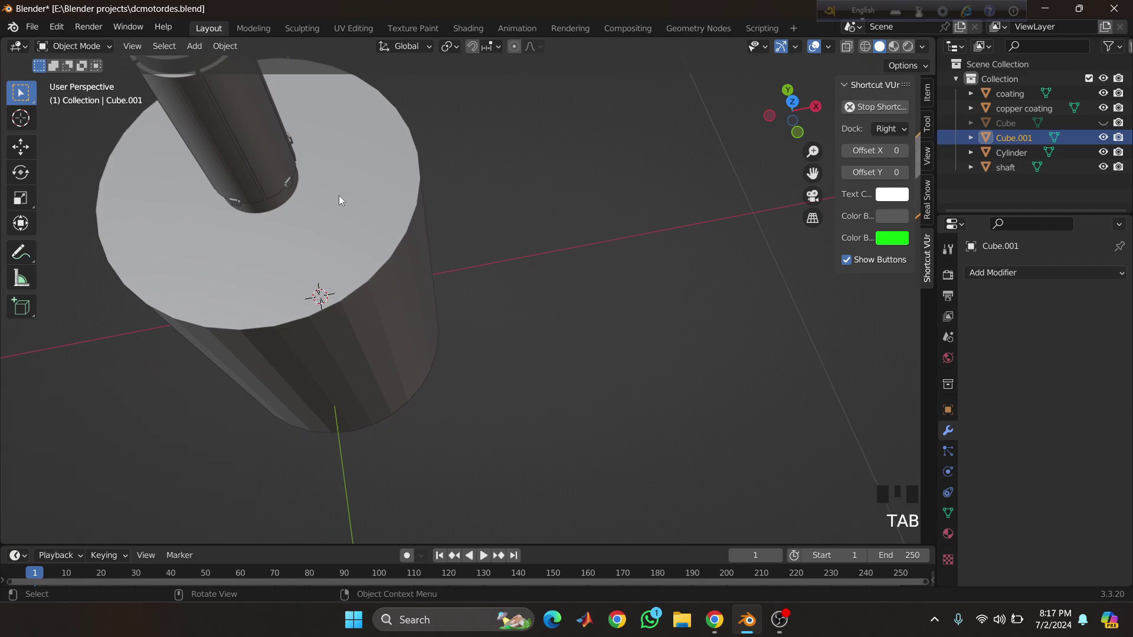
# - Duplicate the core cylinder and move the copy along X by about 0.594 m
pyautogui.click(339, 196)
pyautogui.hotkey('shift', 'd')
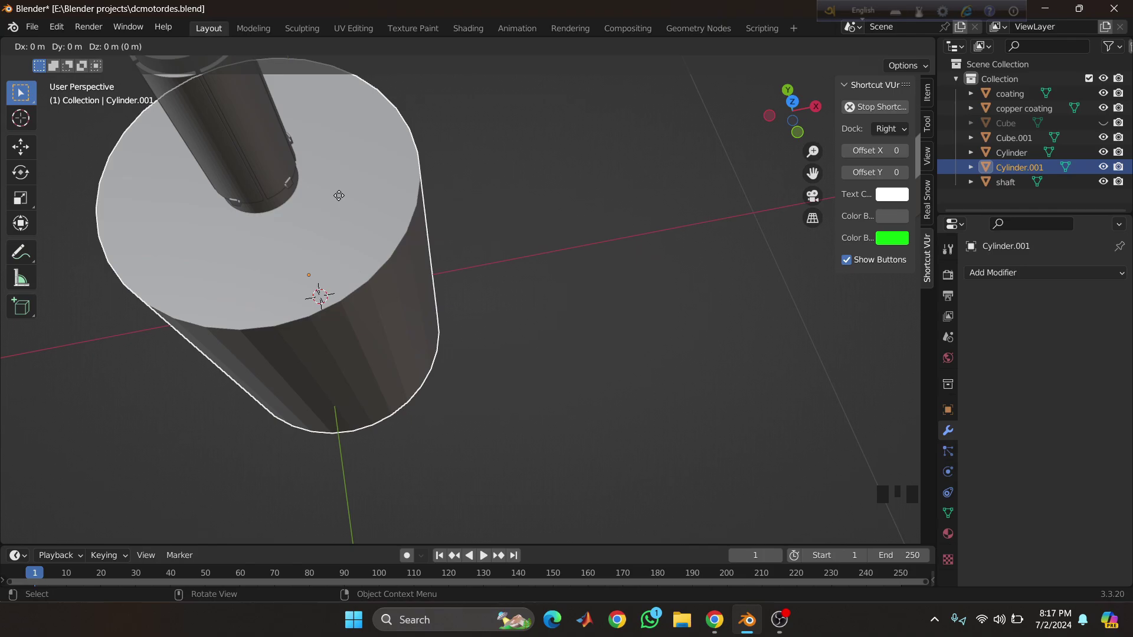
pyautogui.click(339, 195)
pyautogui.press('g')
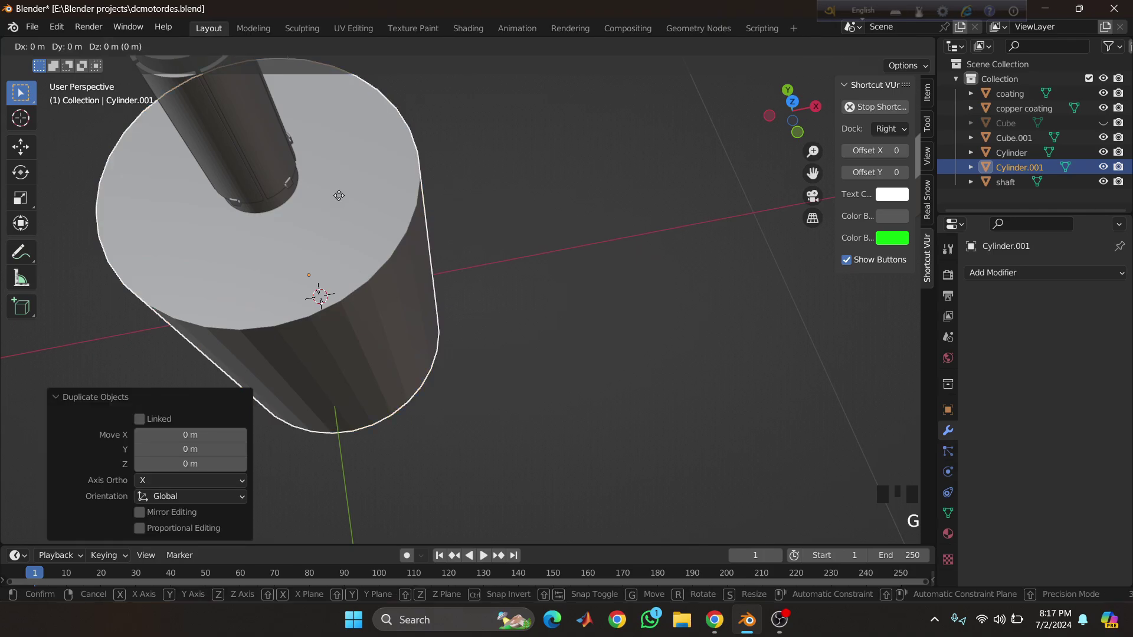
pyautogui.press('x')
pyautogui.click(623, 197)
pyautogui.moveTo(623, 197); pyautogui.dragTo(621, 149, button='middle')
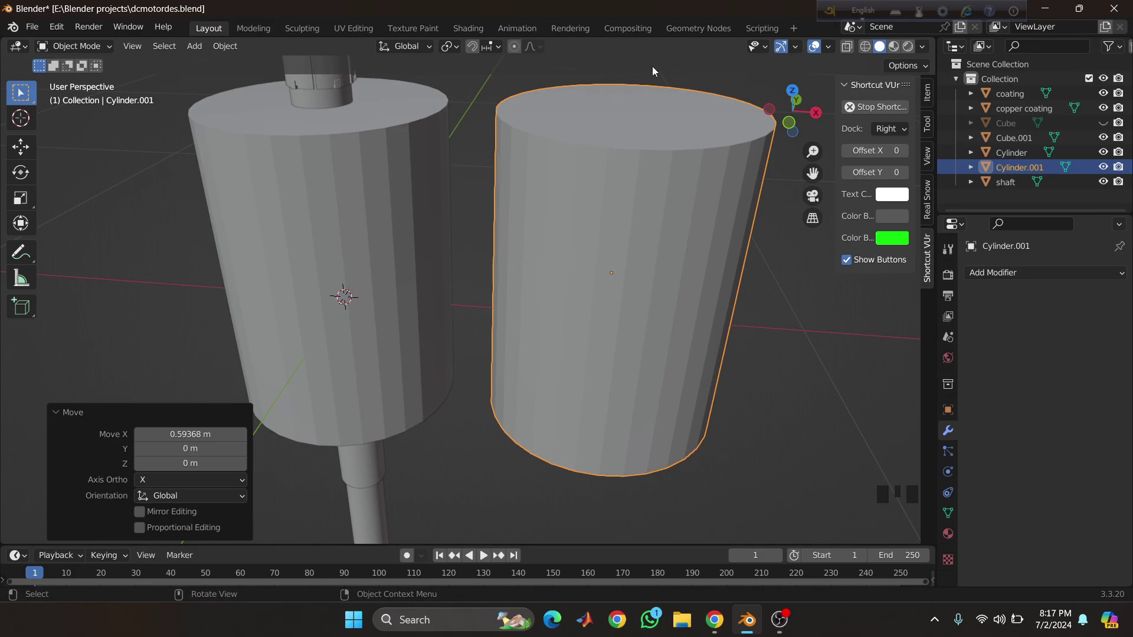
# - Scale the cylinder copy uniformly to about 0.439 and stretch it along Z by about 1.837
pyautogui.press('s')
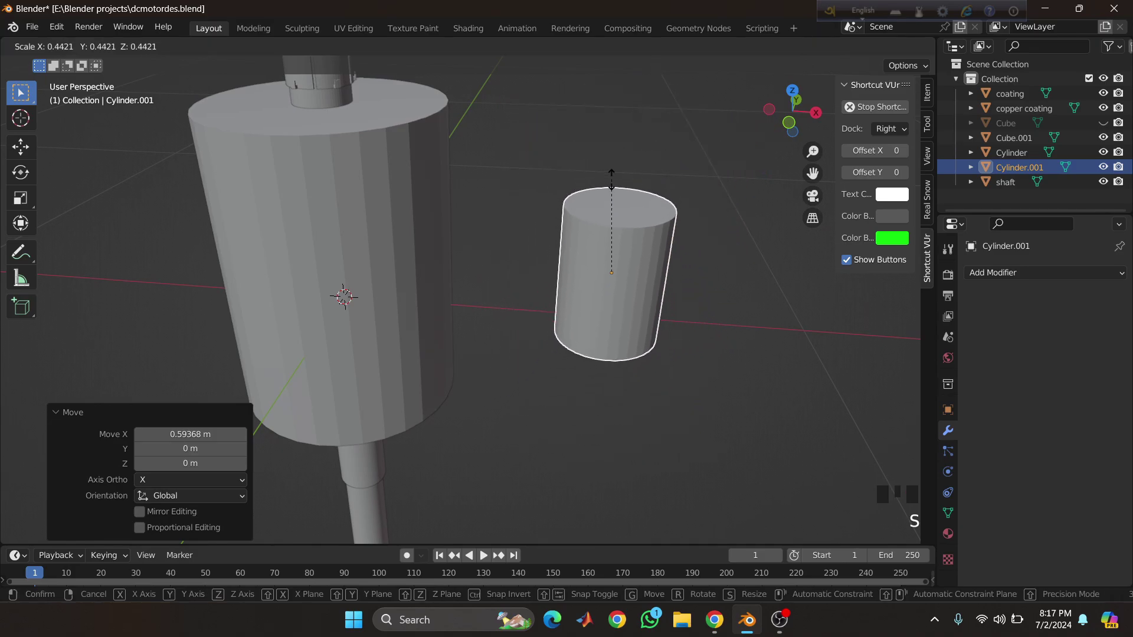
pyautogui.click(617, 174)
pyautogui.moveTo(617, 173); pyautogui.dragTo(623, 525, button='middle')
pyautogui.press('s')
pyautogui.press('z')
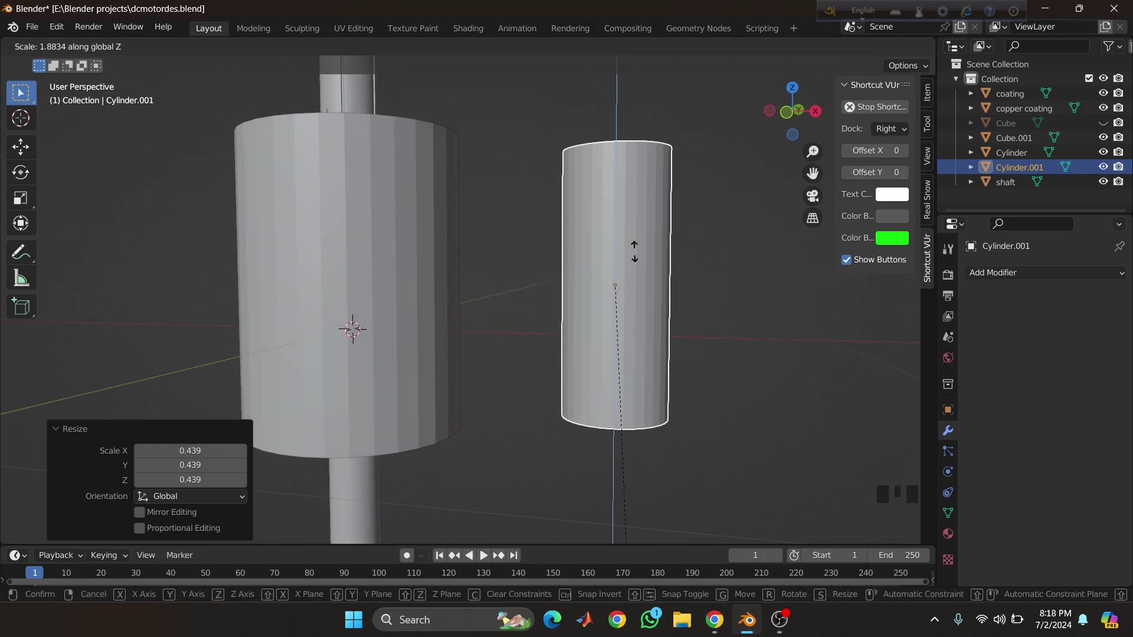
pyautogui.click(632, 242)
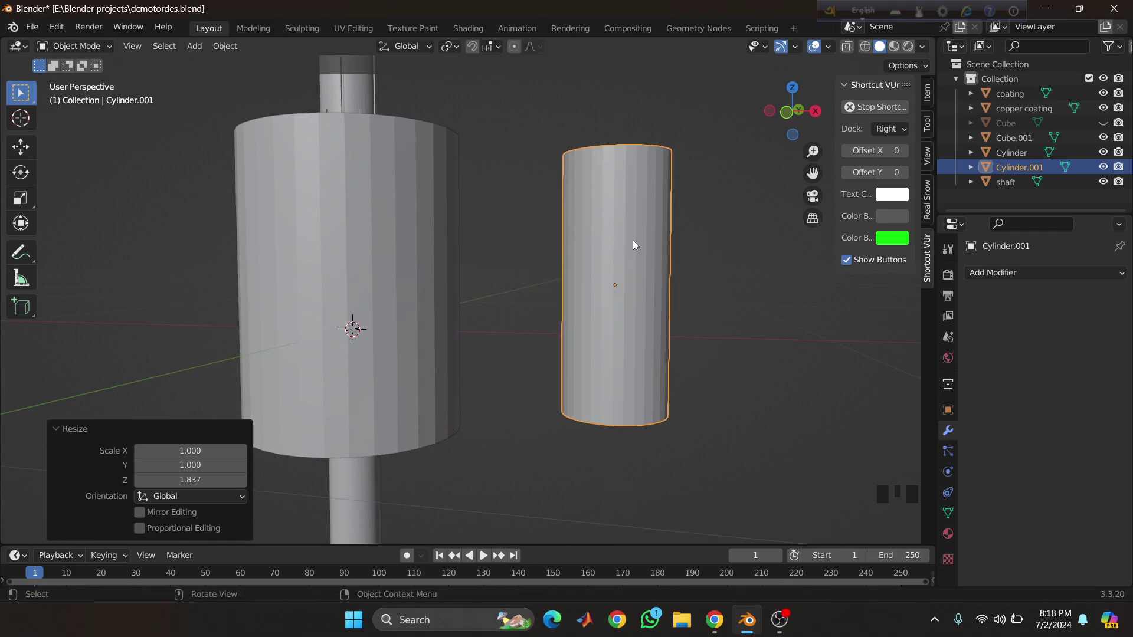
pyautogui.moveTo(632, 239); pyautogui.dragTo(386, 316, button='middle')
# - Move the cylinder copy about 0.583 m along X, plus a small further nudge, until it overlaps the wedge's inner side
pyautogui.press('g')
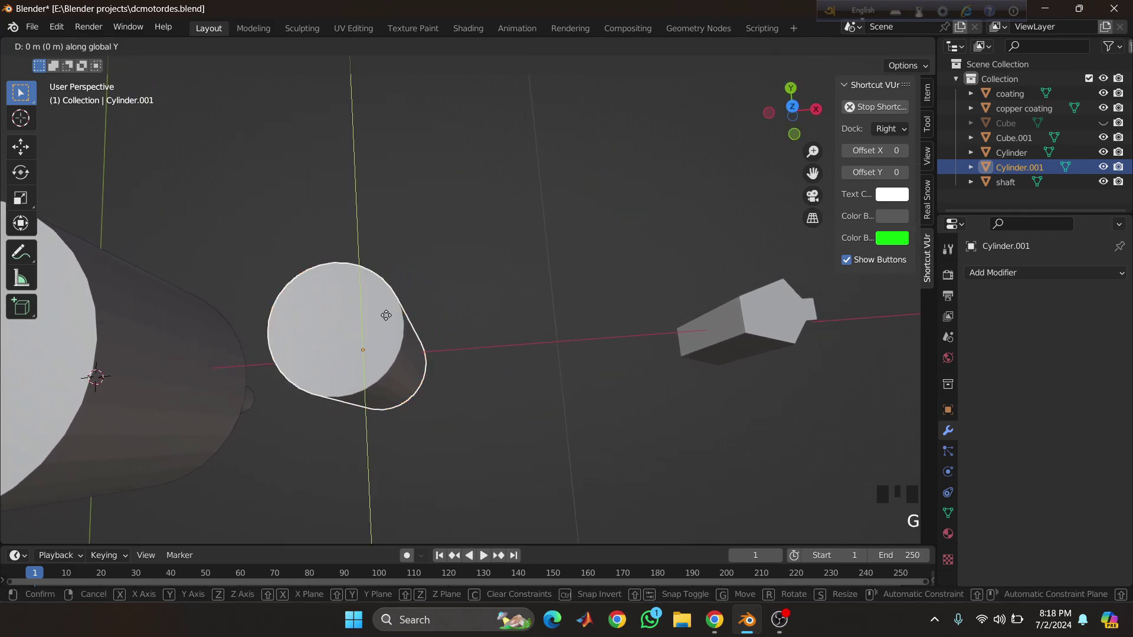
pyautogui.click(681, 360)
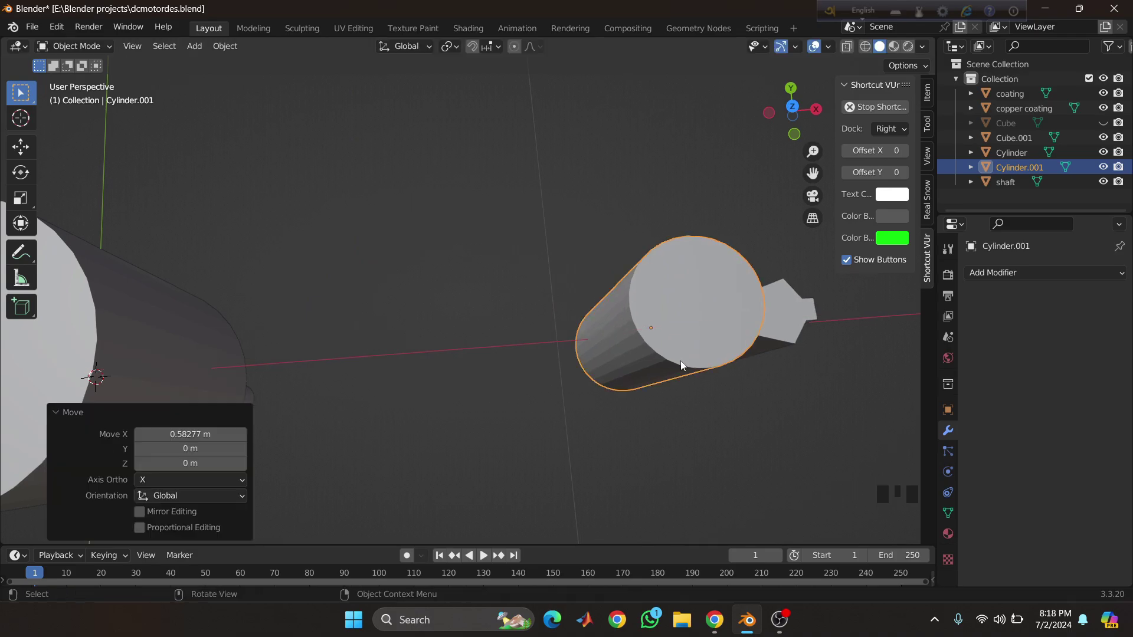
pyautogui.moveTo(681, 360); pyautogui.dragTo(402, 380, button='middle')
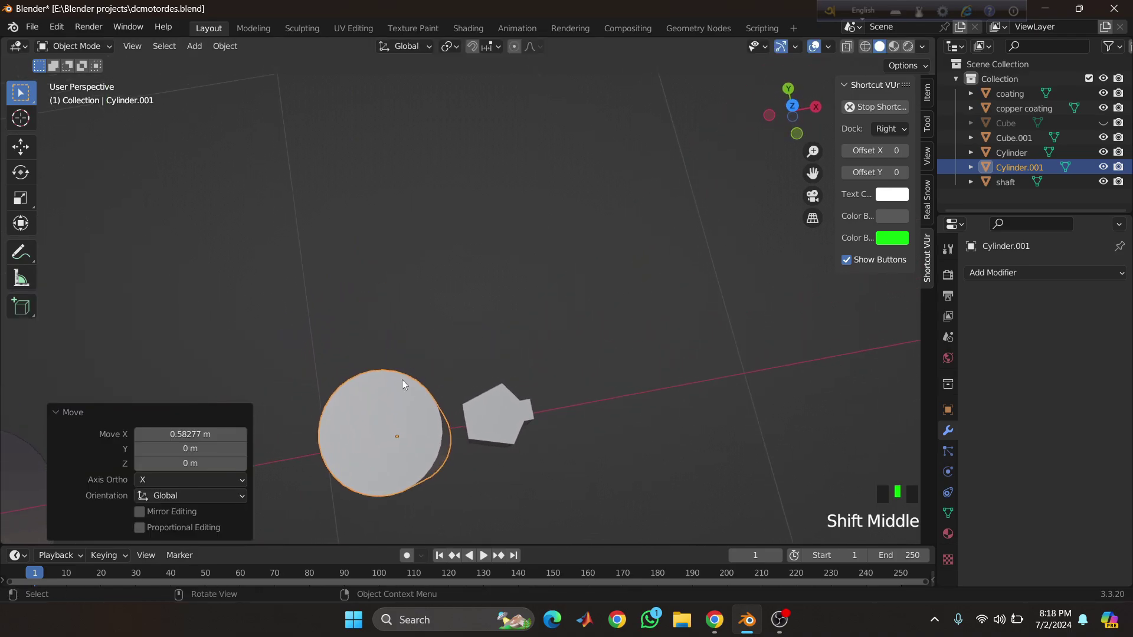
pyautogui.press('g')
pyautogui.press('x')
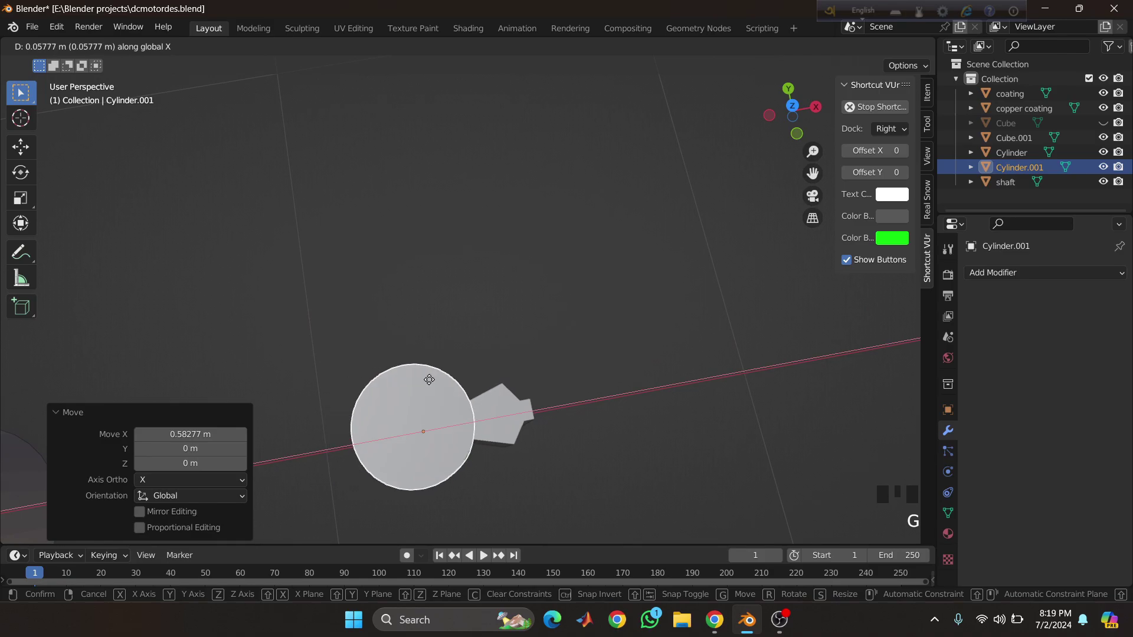
pyautogui.click(425, 382)
# - Lower the cylinder copy along Z by about 0.0538 m so that it spans the wedge's full height
pyautogui.moveTo(424, 379); pyautogui.dragTo(475, 350, button='middle')
pyautogui.press('g')
pyautogui.press('z')
pyautogui.click(335, 375)
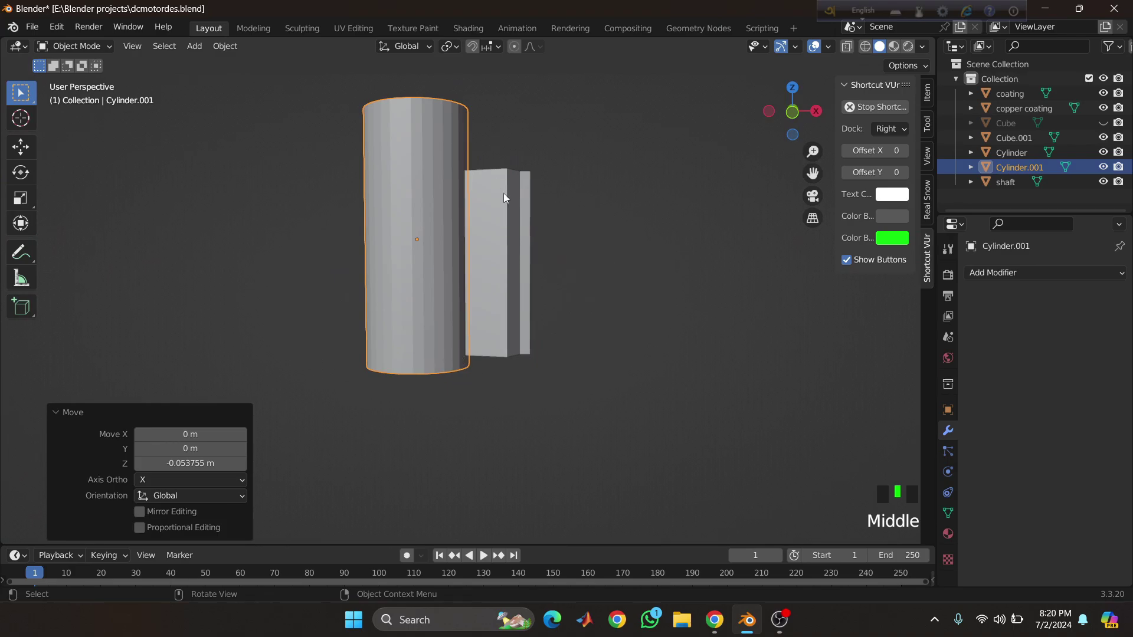
pyautogui.keyDown('shift'); pyautogui.moveTo(477, 155); pyautogui.dragTo(500, 226, button='middle'); pyautogui.keyUp('shift')
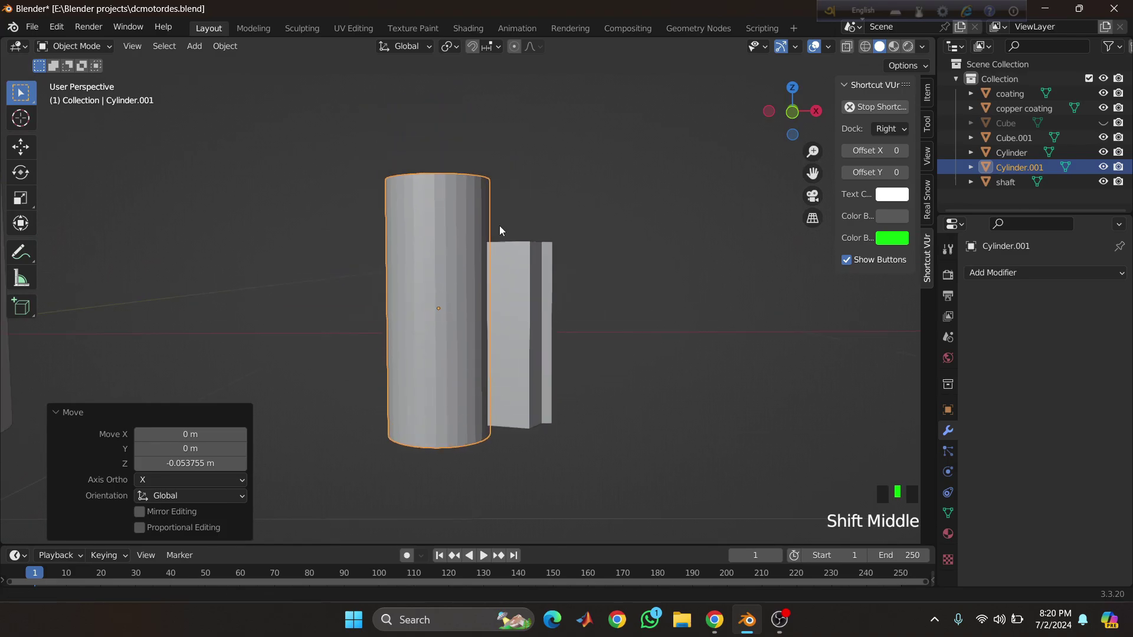
# - Add a Boolean modifier in Difference mode to the wedge, with the cylinder copy as the cutting object
pyautogui.click(521, 263)
pyautogui.click(973, 269)
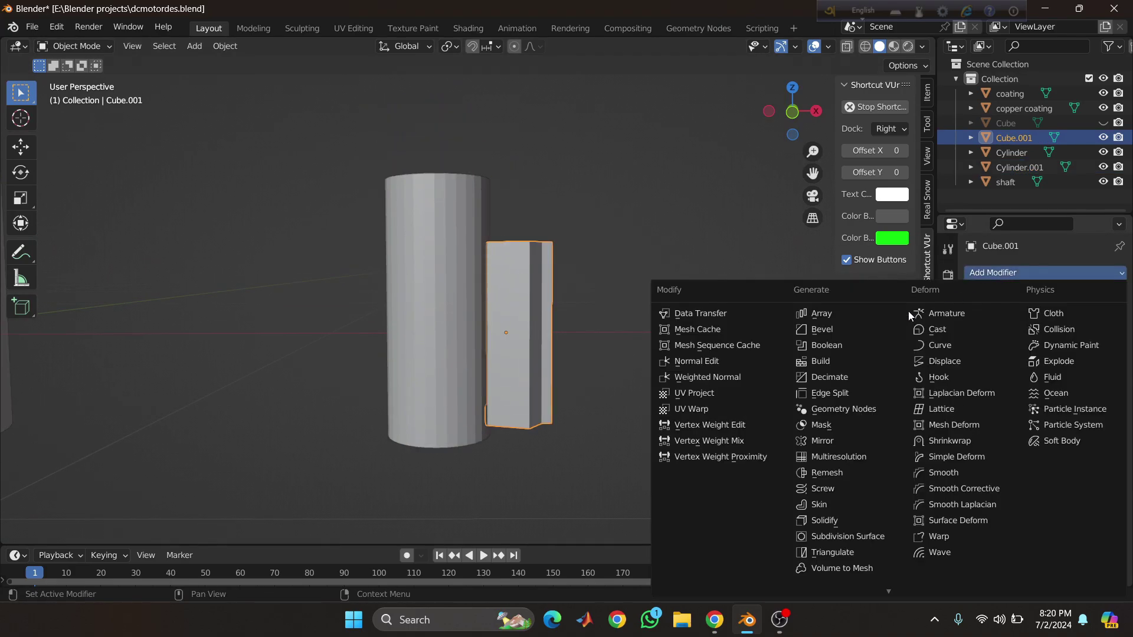
pyautogui.click(841, 328)
pyautogui.click(1099, 355)
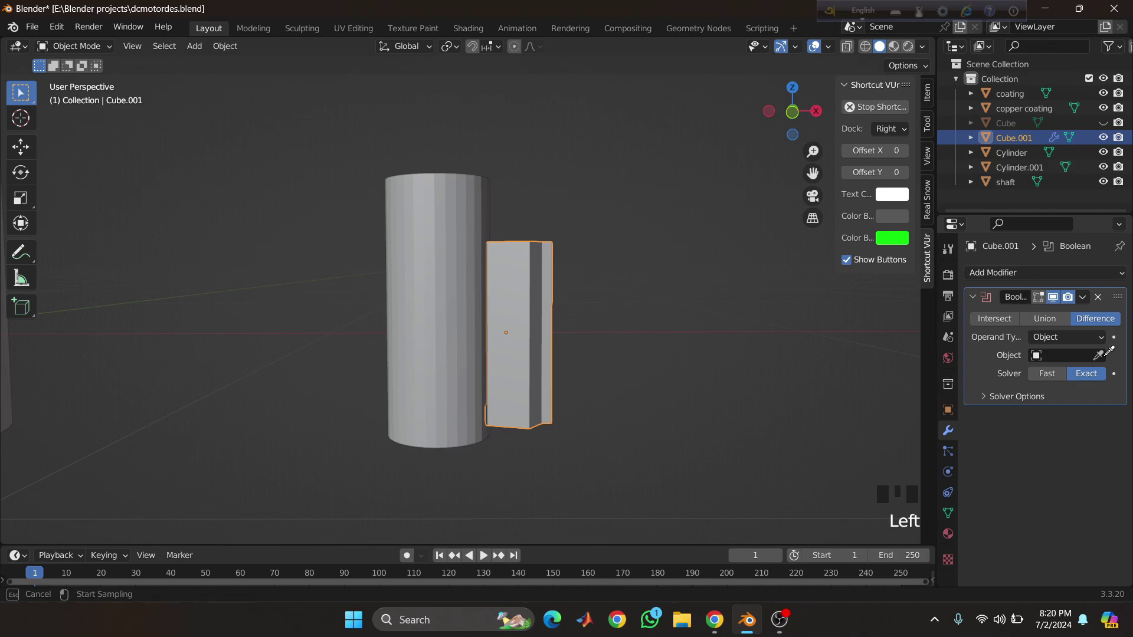
pyautogui.click(437, 288)
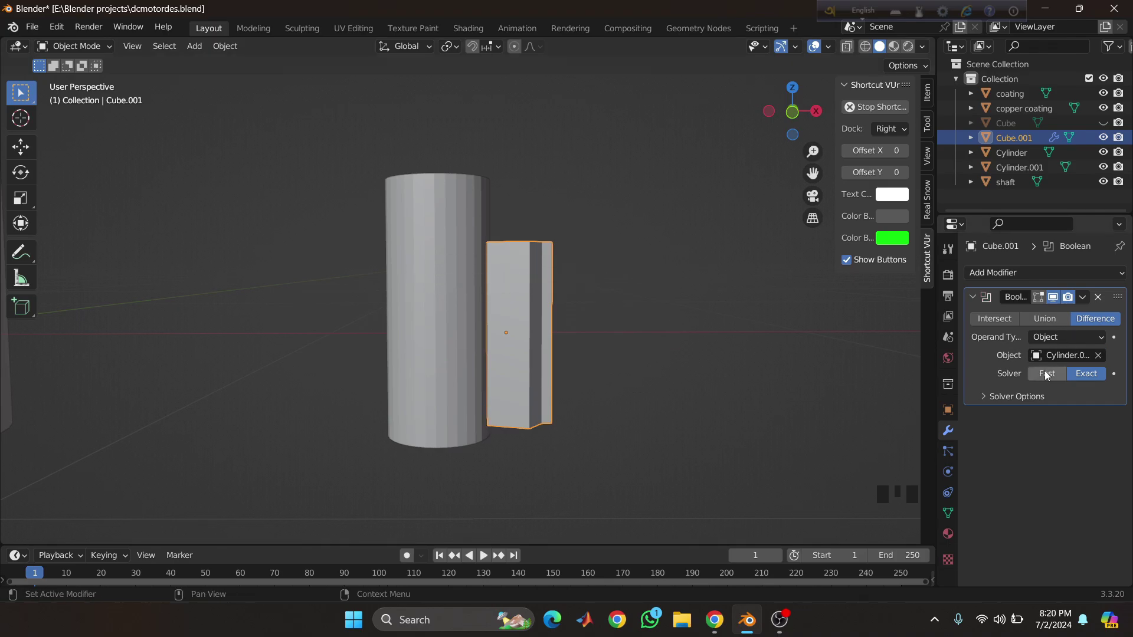
# - Apply the wedge's Boolean modifier and delete the cylinder copy used as the cutter
pyautogui.click(1083, 300)
pyautogui.click(1057, 313)
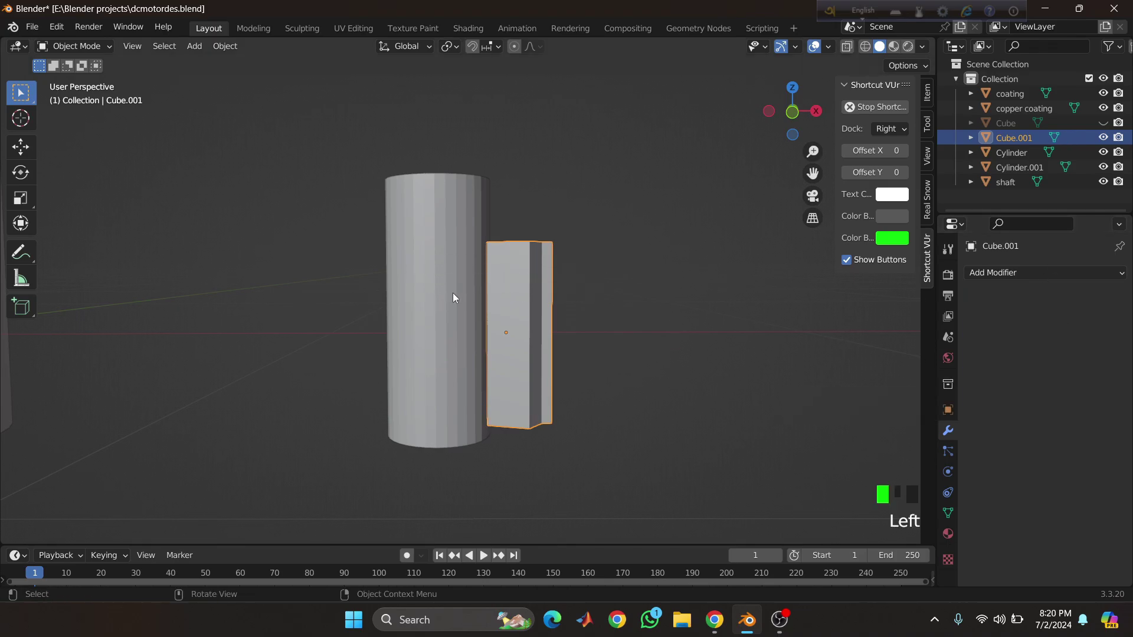
pyautogui.click(445, 292)
pyautogui.press('x')
# - Move the wedge along X by about -1.202 m into the core cylinder, leaving its outer strip protruding, and view it from the top
pyautogui.moveTo(445, 292); pyautogui.dragTo(727, 250, button='middle')
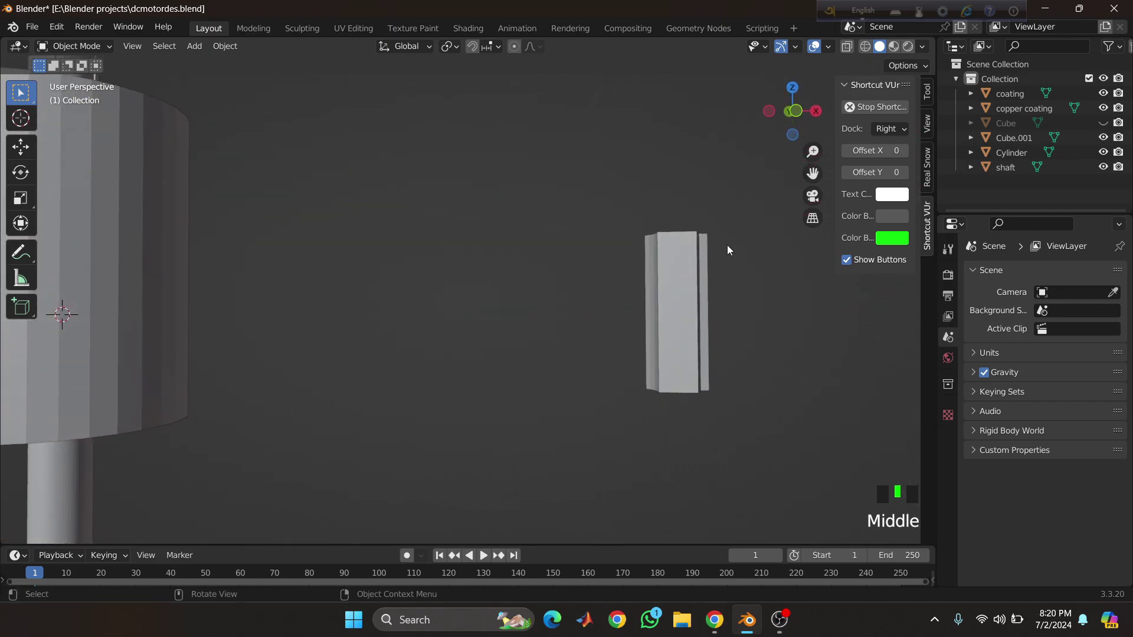
pyautogui.click(683, 310)
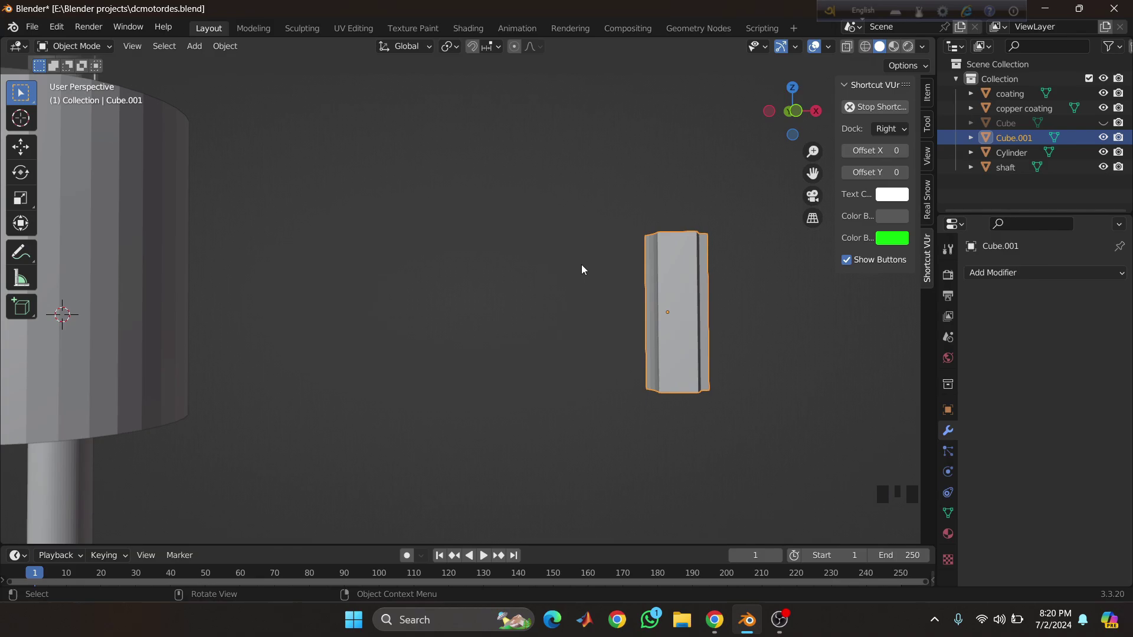
pyautogui.press('g')
pyautogui.press('x')
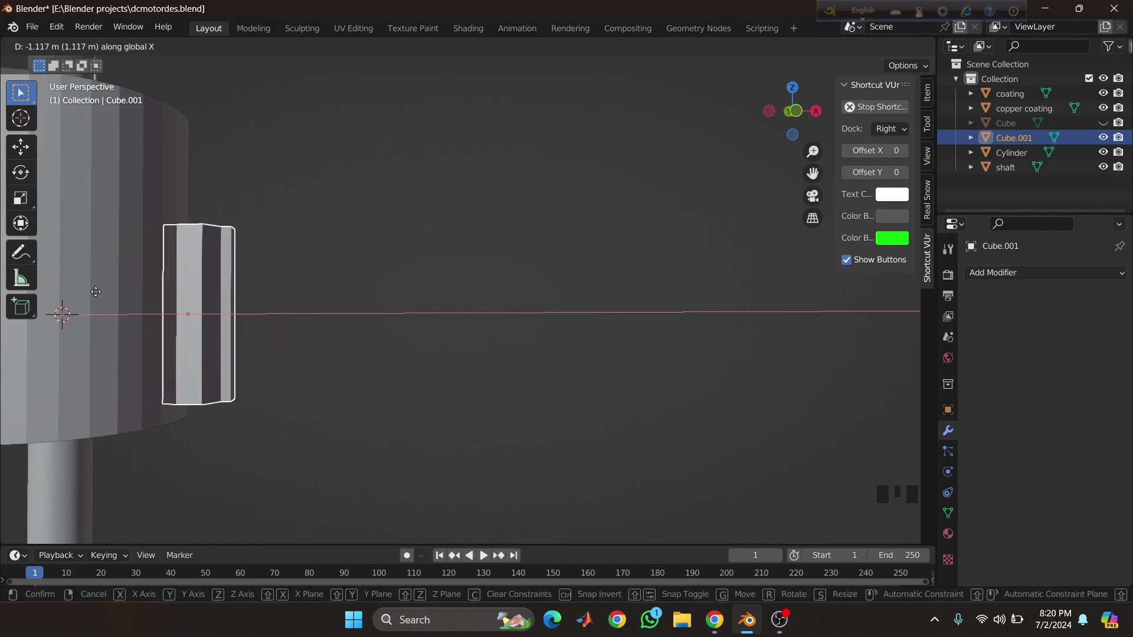
pyautogui.click(60, 294)
pyautogui.moveTo(310, 224); pyautogui.dragTo(875, 122, button='middle')
pyautogui.click(791, 103)
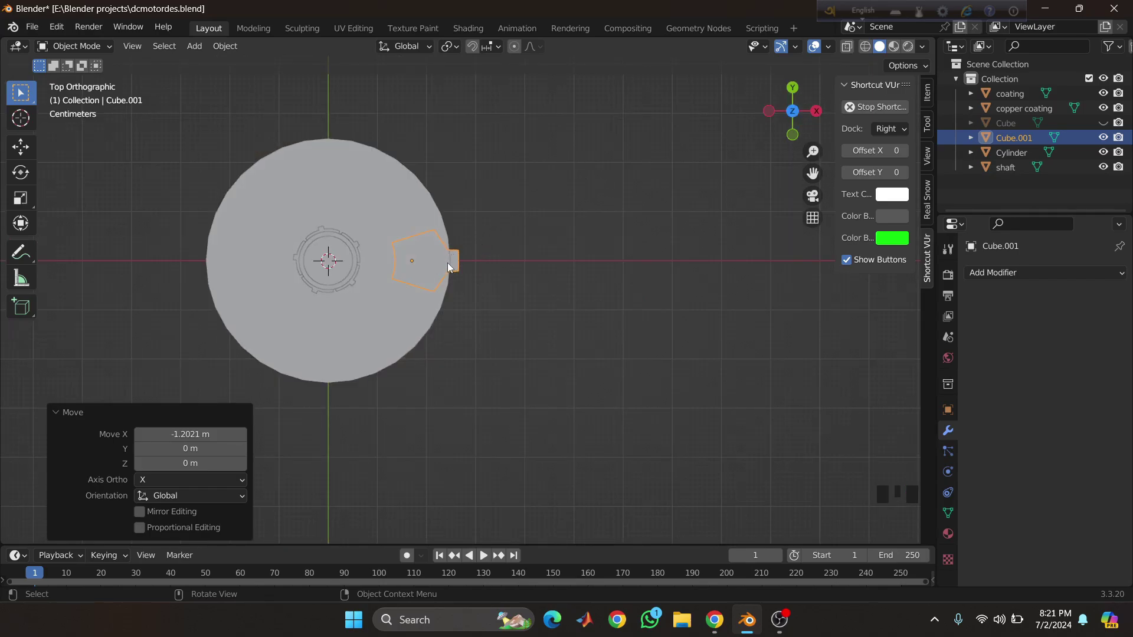
pyautogui.moveTo(395, 236); pyautogui.dragTo(393, 236)
# - Scale the wedge along Z by about 2.53 so that it extends beyond the core cylinder's ends
pyautogui.moveTo(494, 293); pyautogui.dragTo(508, 201, button='middle')
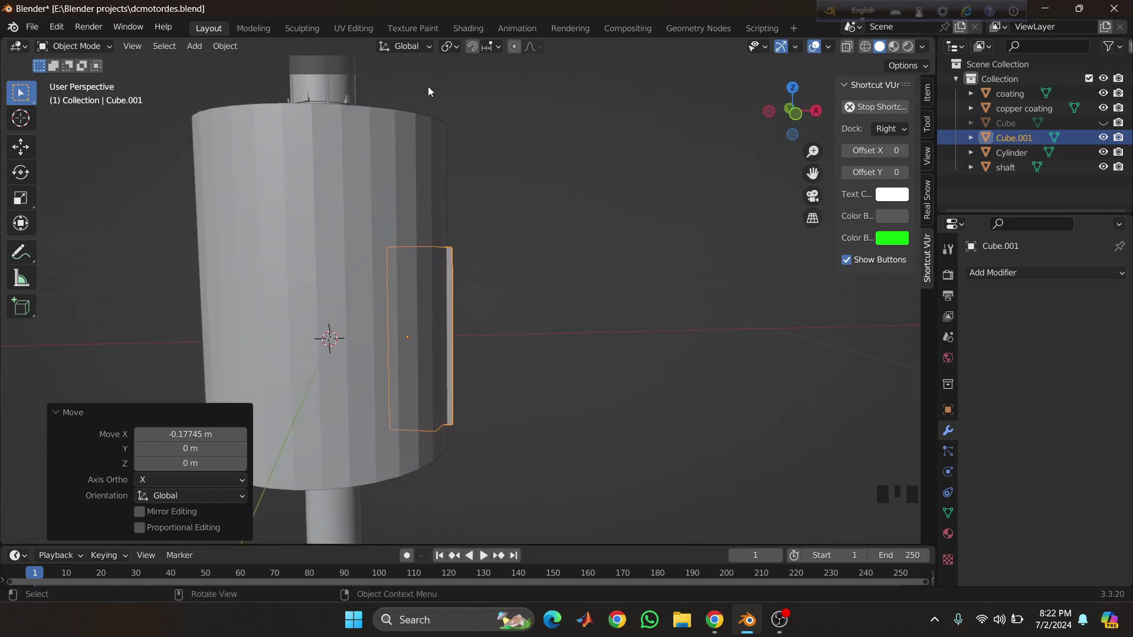
pyautogui.press('s')
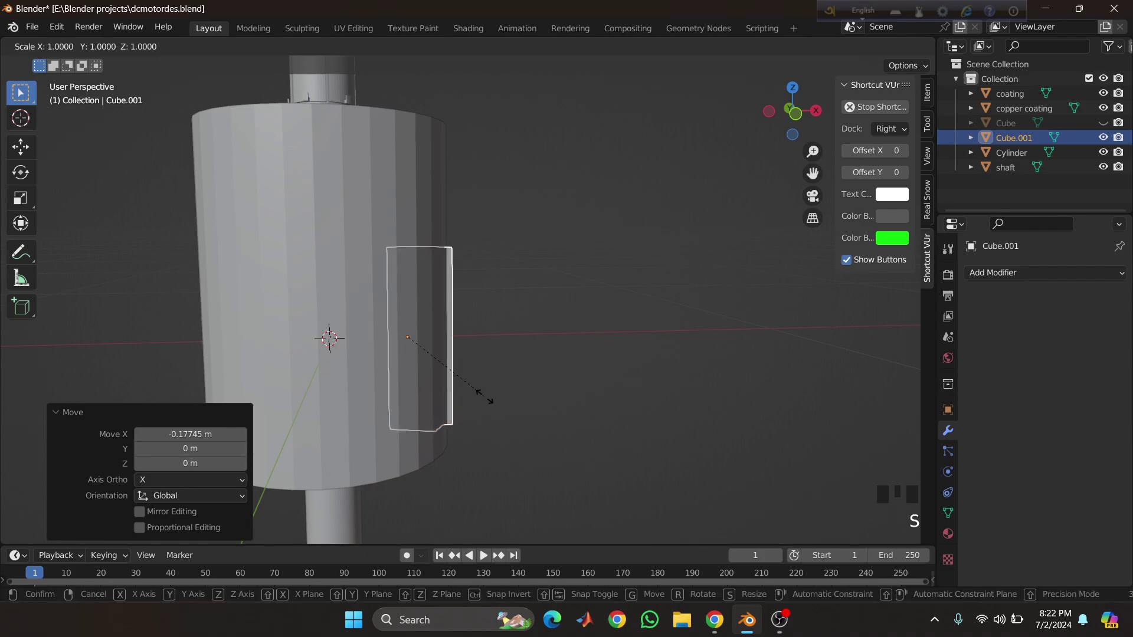
pyautogui.press('z')
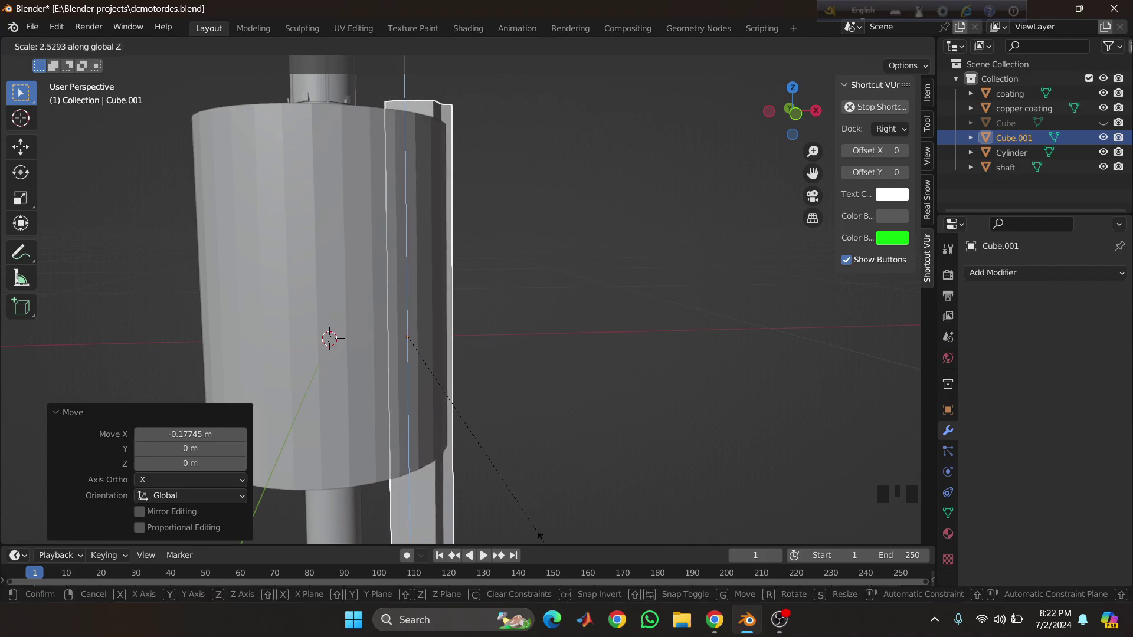
pyautogui.click(538, 536)
pyautogui.moveTo(520, 467); pyautogui.dragTo(508, 418, button='middle')
# - Set the wedge's origin to the 3D cursor at the centre of the core cylinder
pyautogui.moveTo(445, 155); pyautogui.dragTo(466, 175, button='middle')
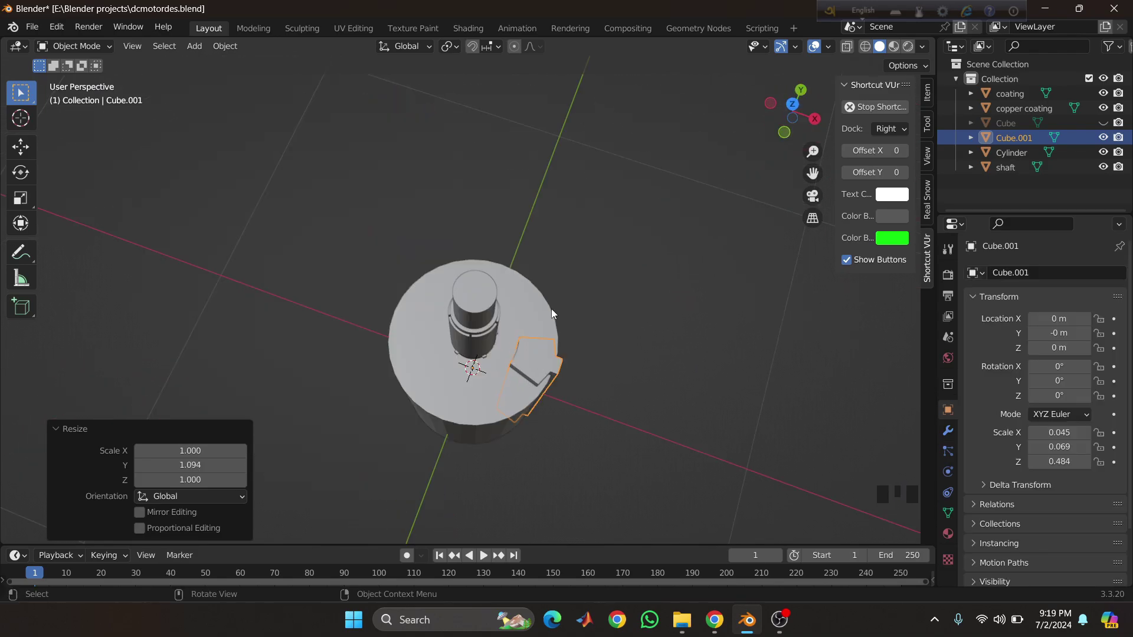
pyautogui.moveTo(551, 309); pyautogui.dragTo(545, 360, button='middle')
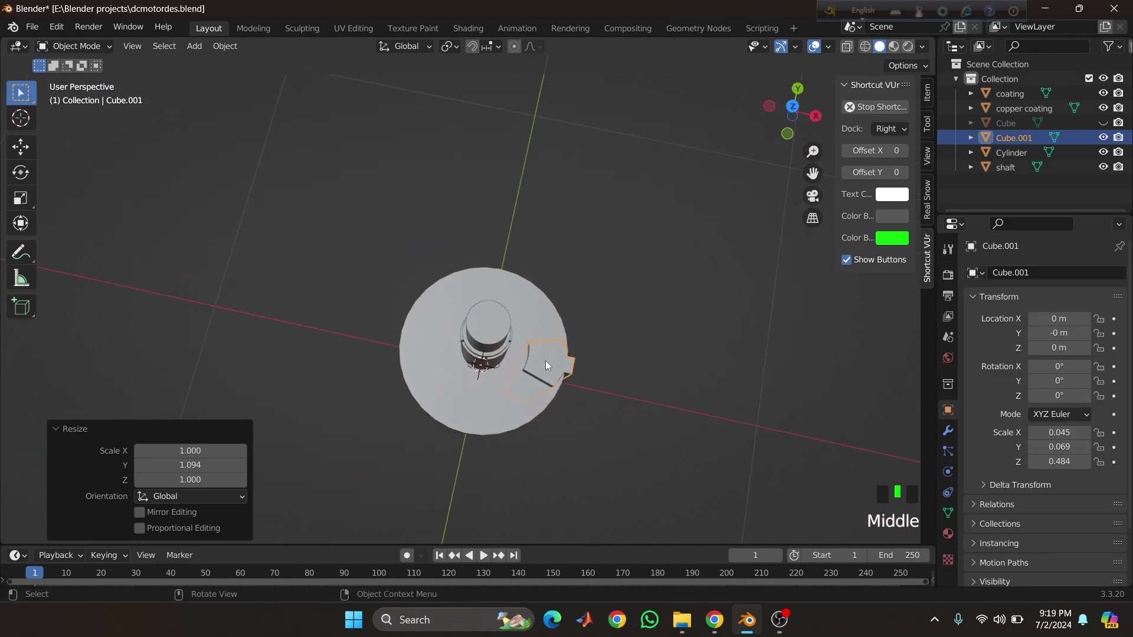
pyautogui.click(545, 360)
pyautogui.rightClick(546, 360)
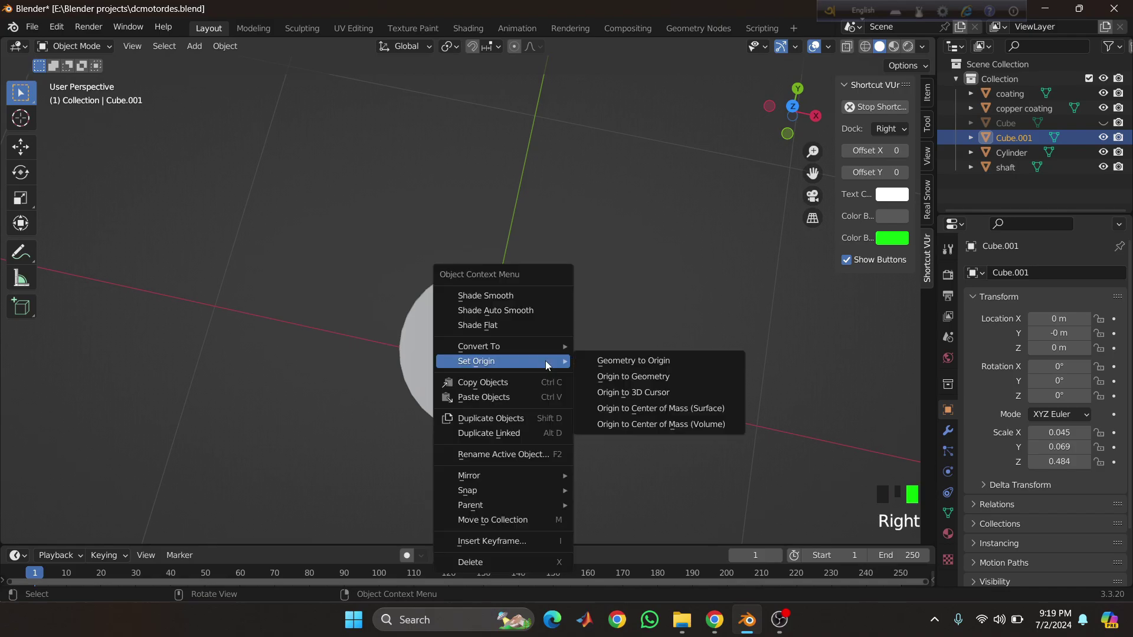
pyautogui.click(620, 393)
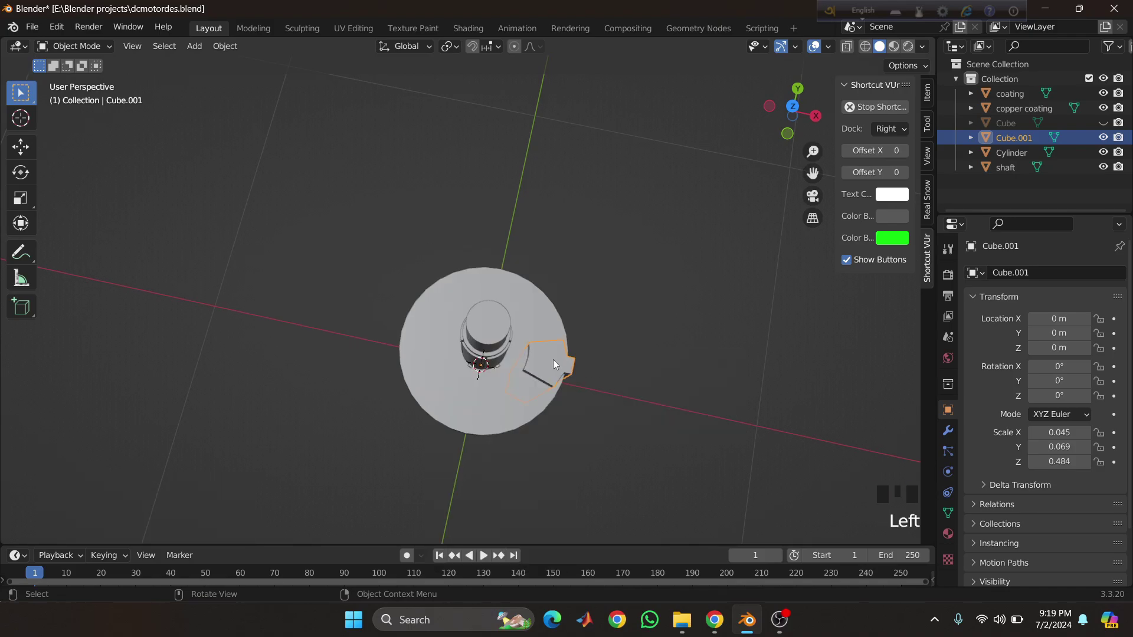
# - Duplicate the wedge in place and rotate the copy 72° about the Z axis
pyautogui.hotkey('shift', 'd')
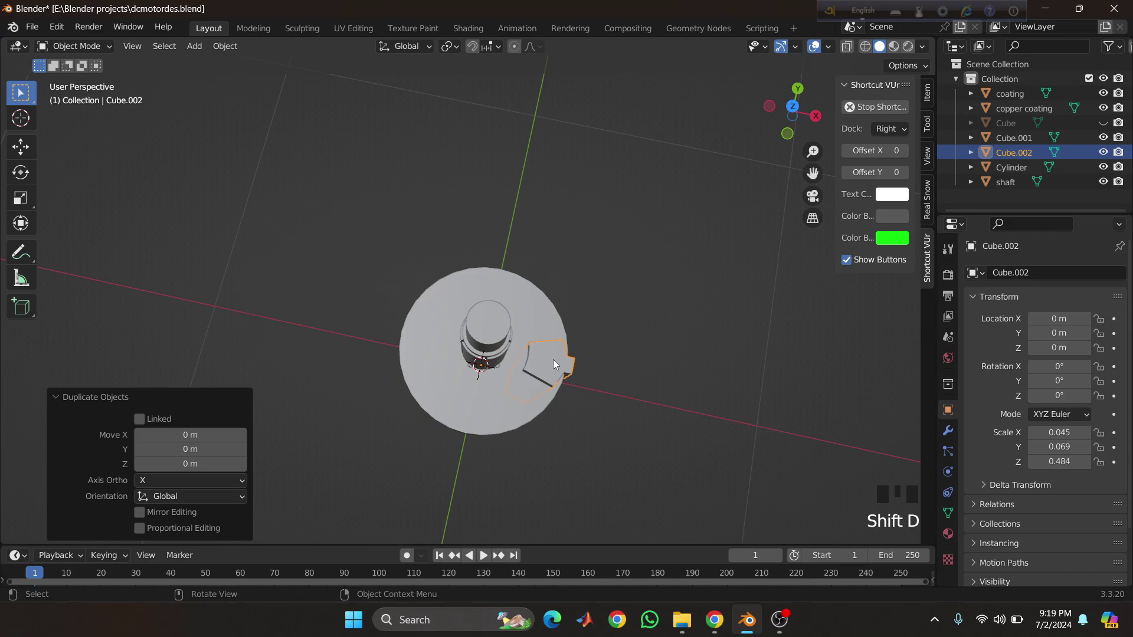
pyautogui.press('r')
pyautogui.press('z')
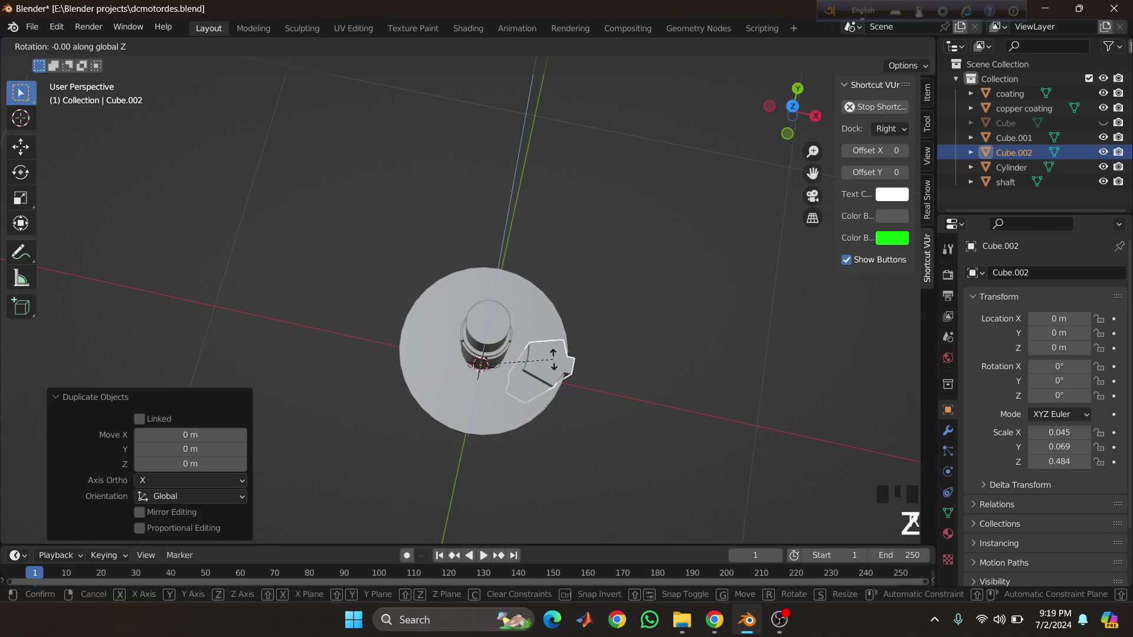
pyautogui.write('72')
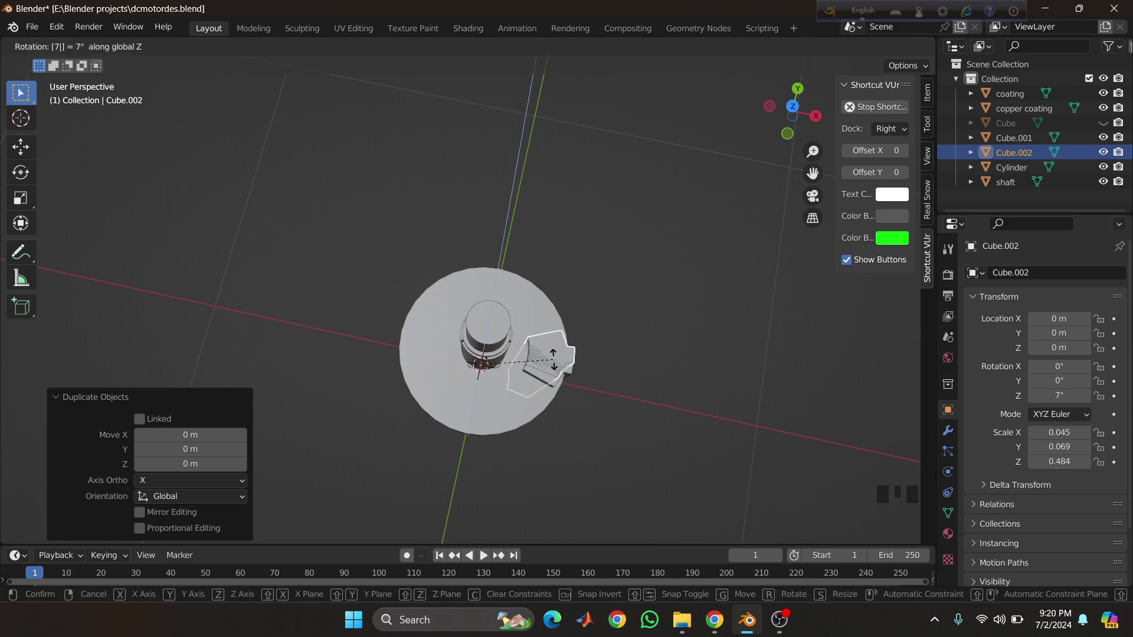
pyautogui.press('Return')
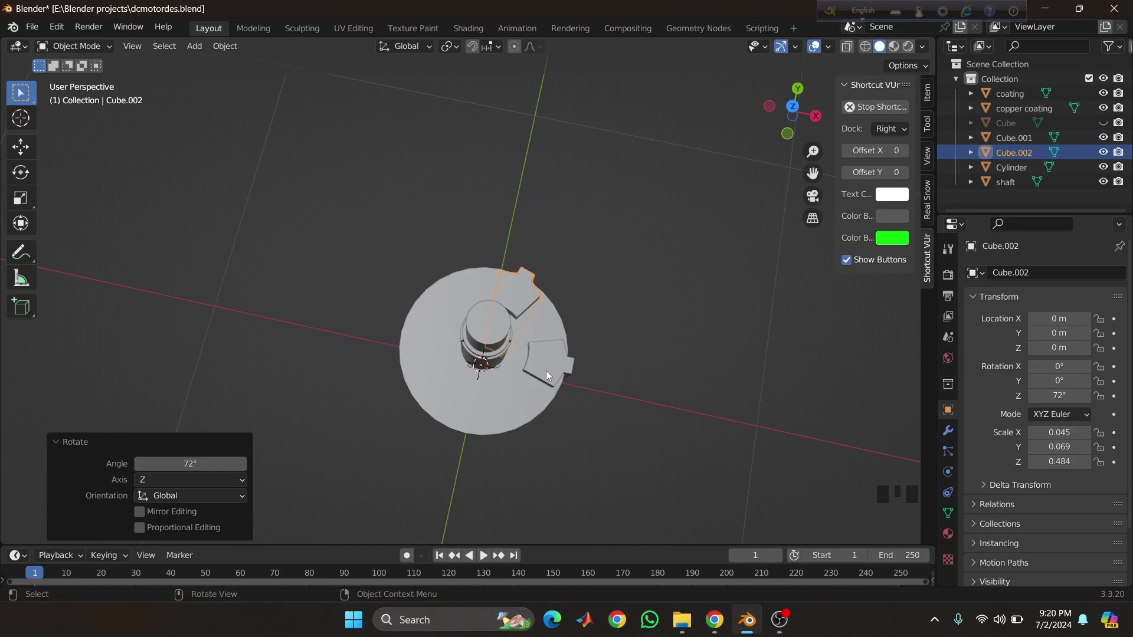
# - Duplicate the original wedge in place and rotate the copy 144° about the Z axis
pyautogui.click(547, 369)
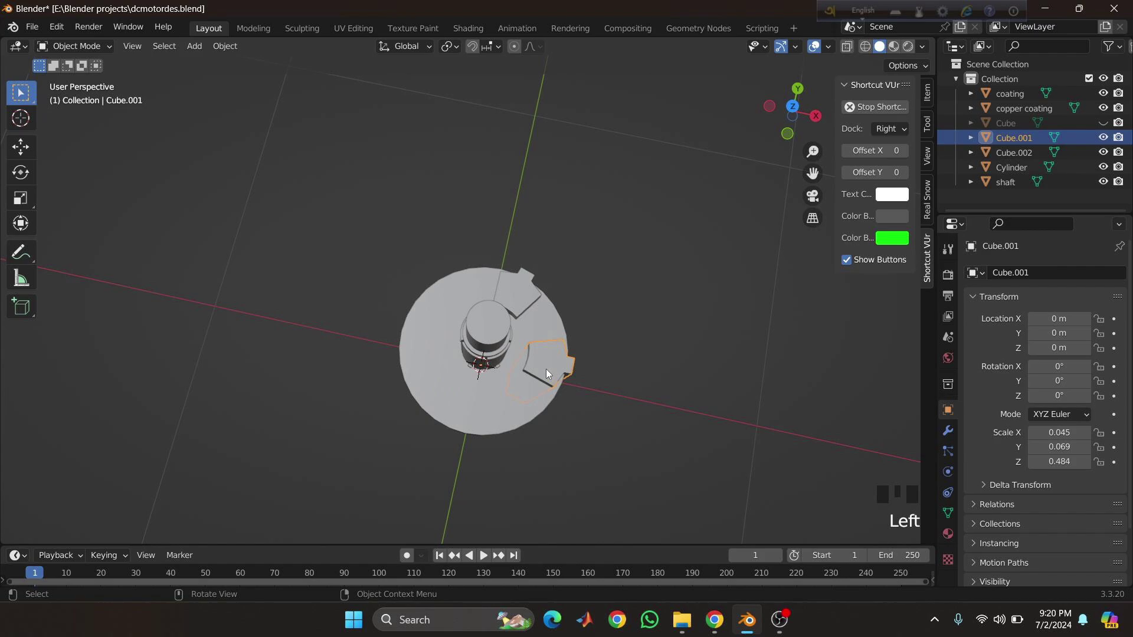
pyautogui.hotkey('shift', 'd')
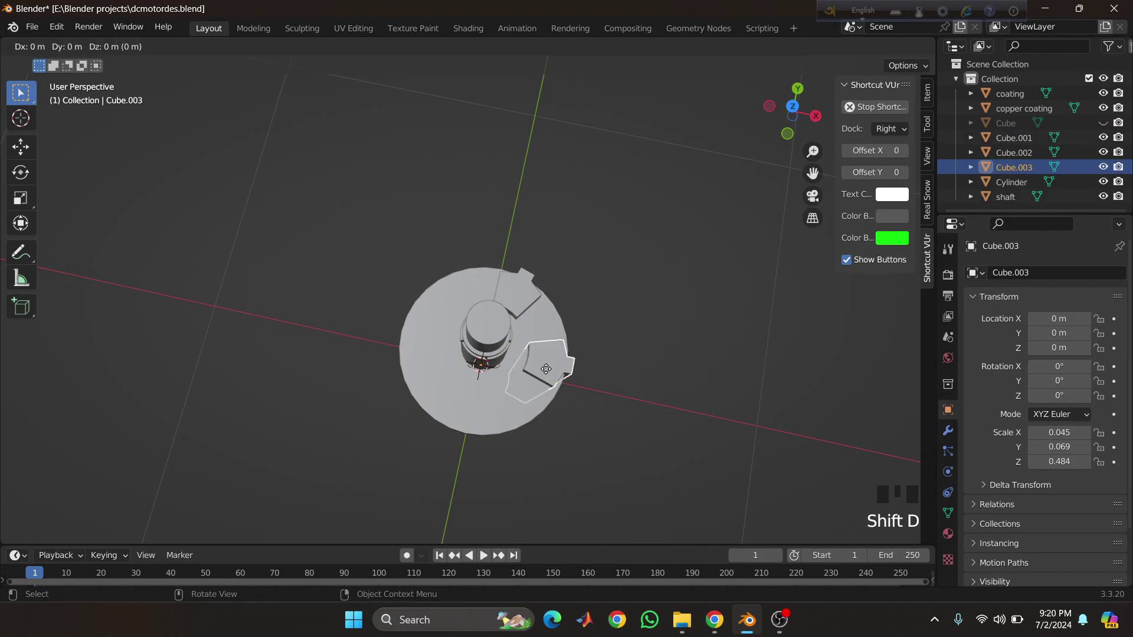
pyautogui.press('r')
pyautogui.press('z')
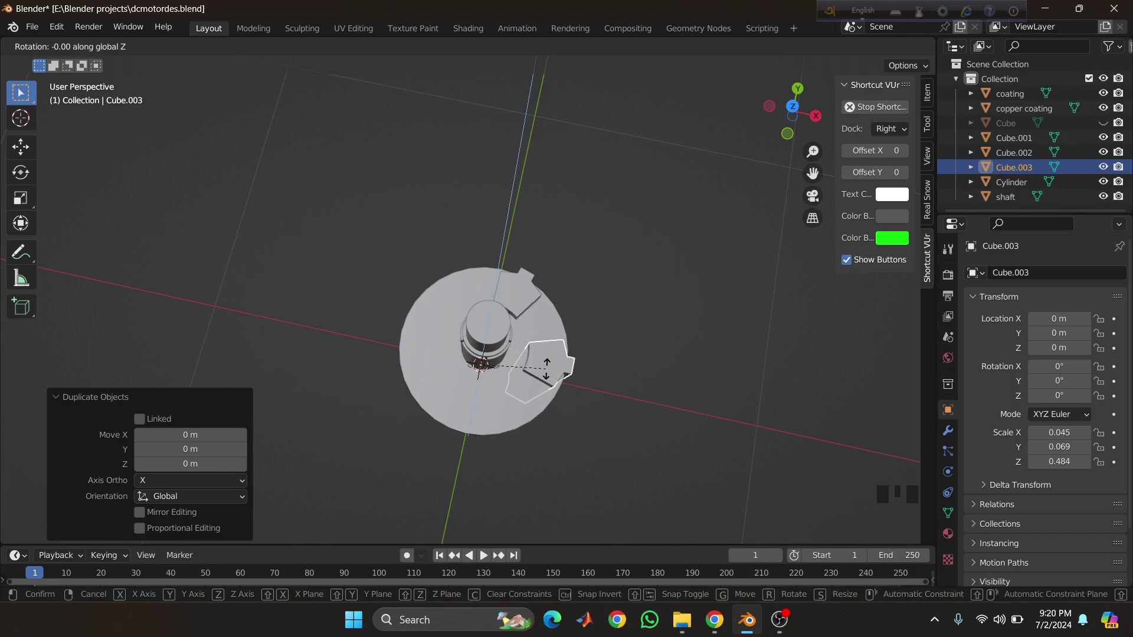
pyautogui.write('144')
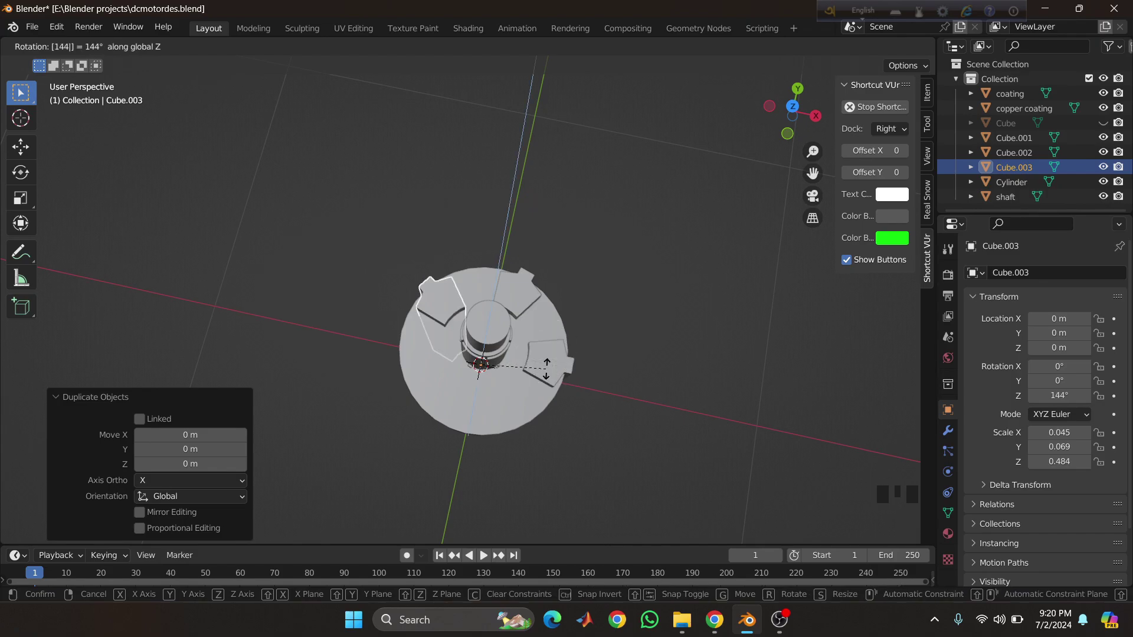
pyautogui.click(547, 369)
# - Make another in-place duplicate of the original wedge and rotate it -72° about the Z axis
pyautogui.hotkey('shift', 'd')
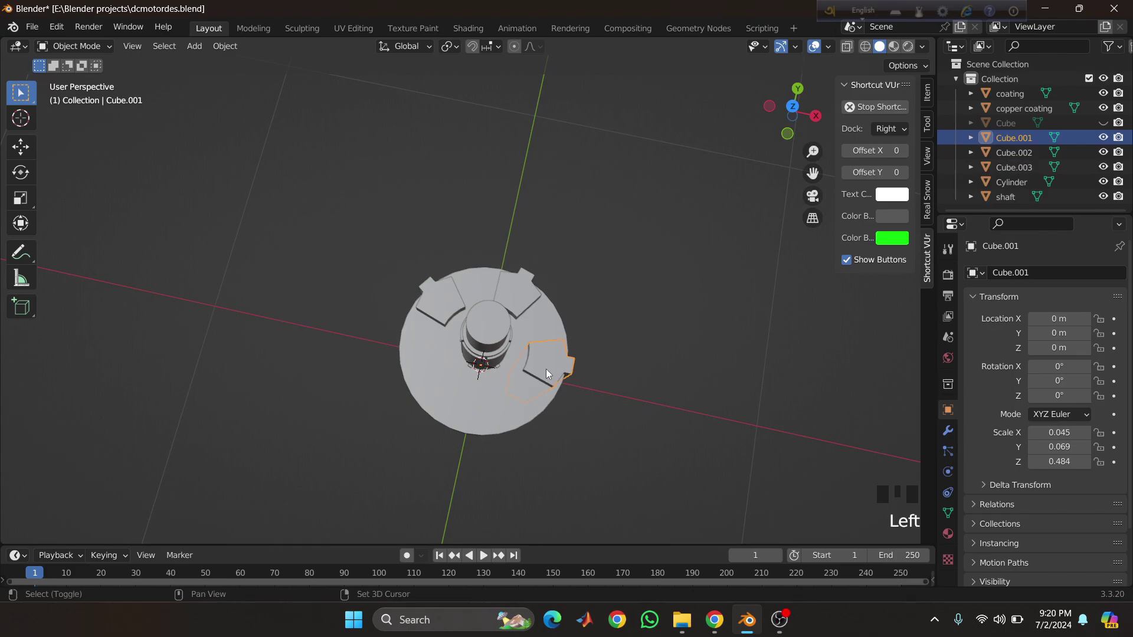
pyautogui.rightClick(547, 370)
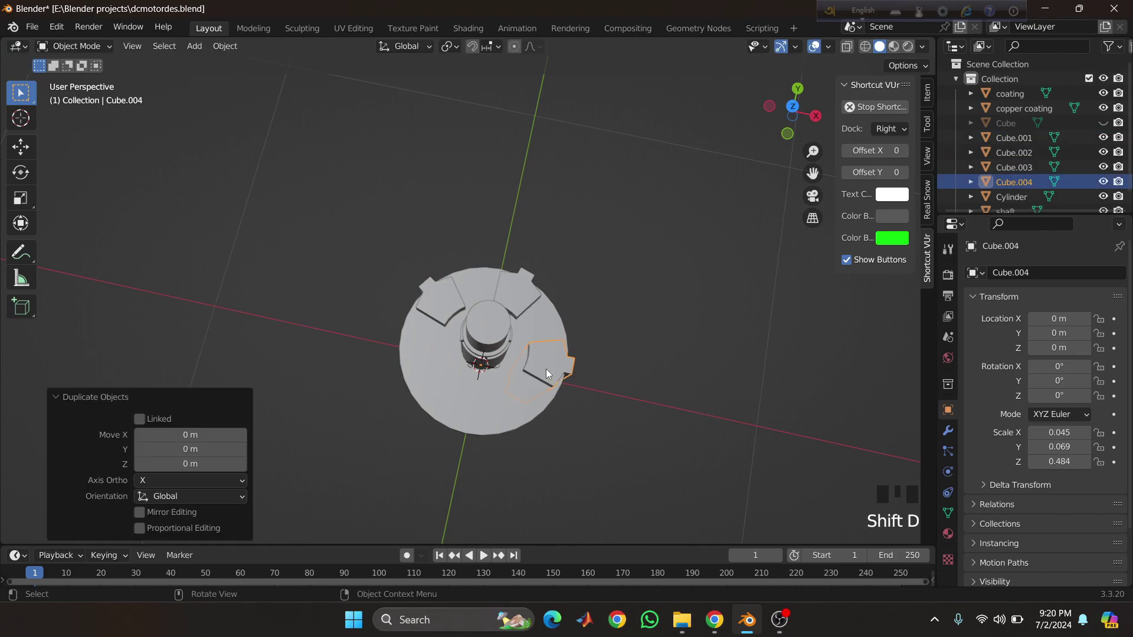
pyautogui.press('r')
pyautogui.press('z')
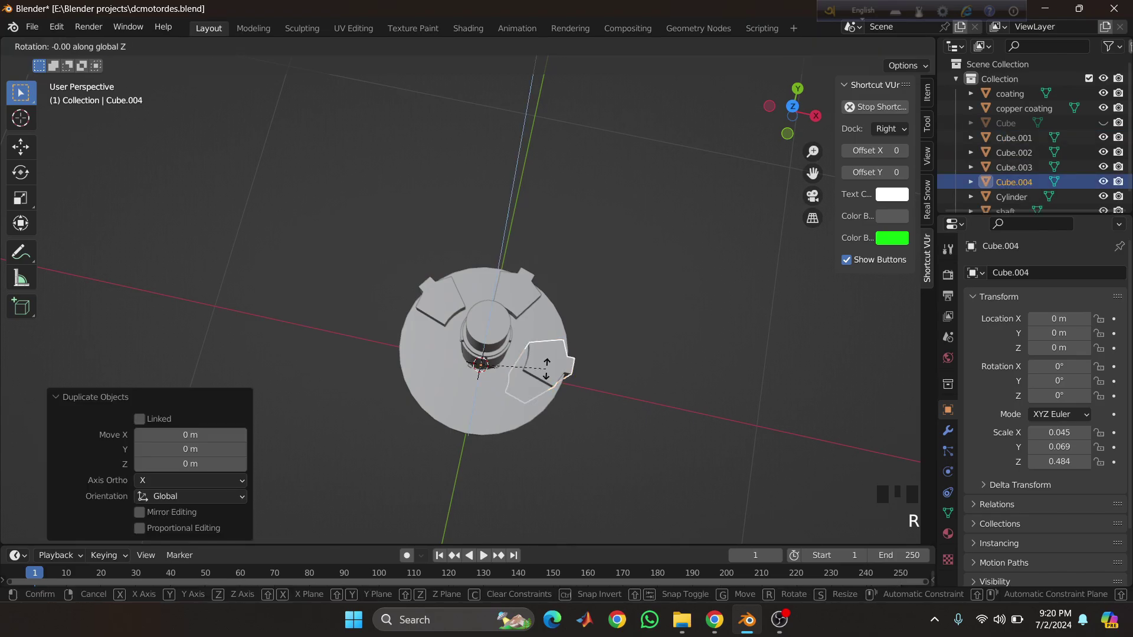
pyautogui.write('-72')
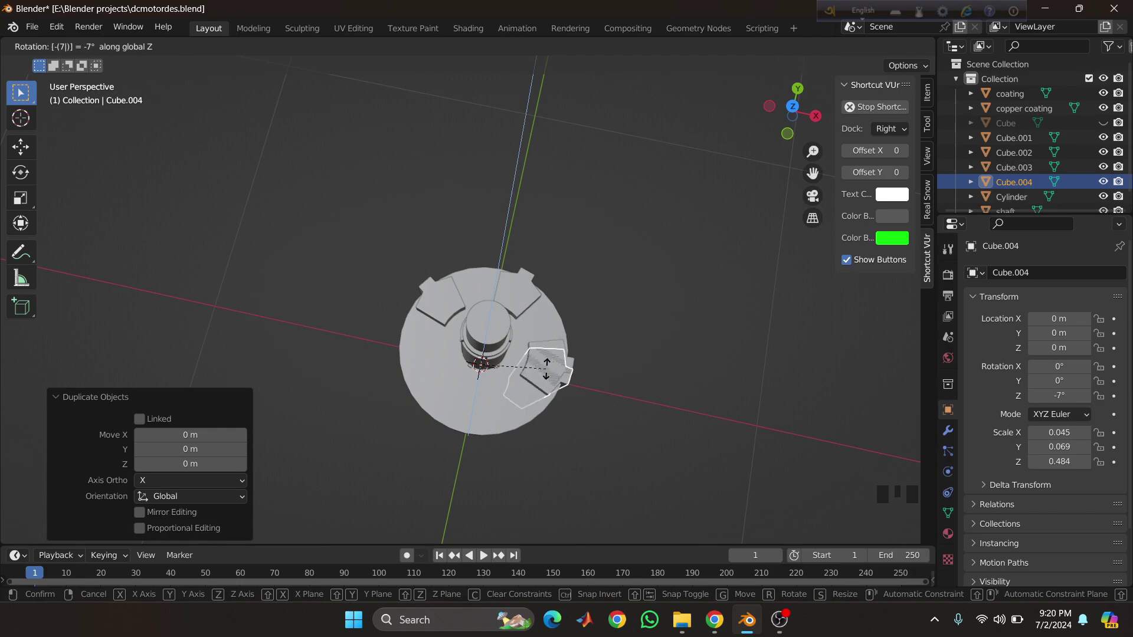
pyautogui.click(546, 369)
# - Duplicate the original wedge in place once more and rotate this copy -144° about the Z axis
pyautogui.click(546, 369)
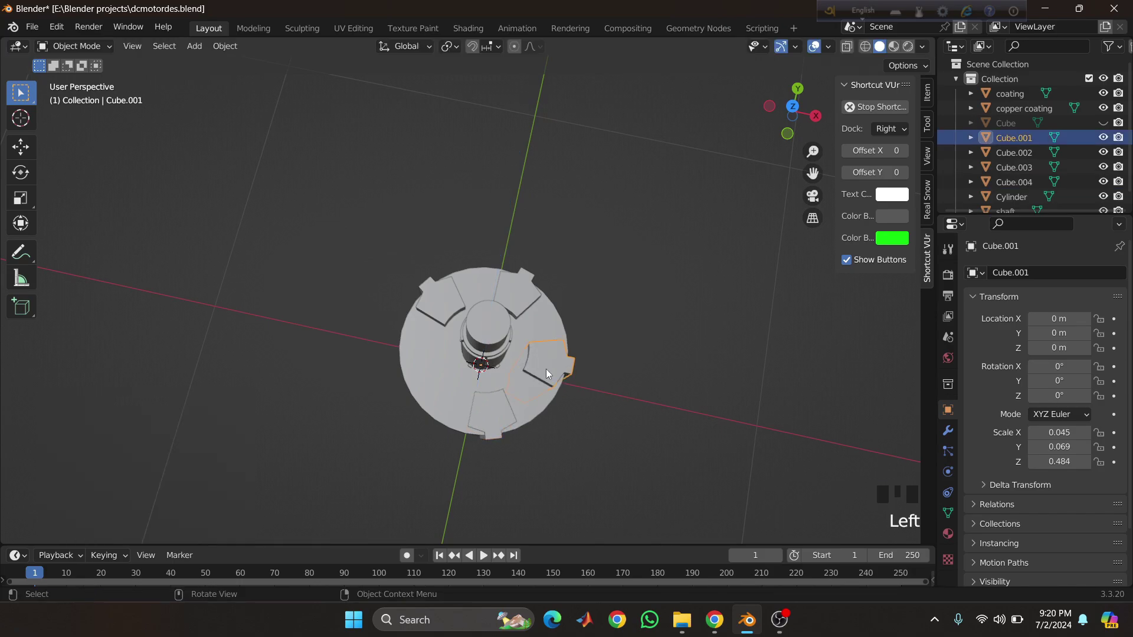
pyautogui.hotkey('shift', 'd')
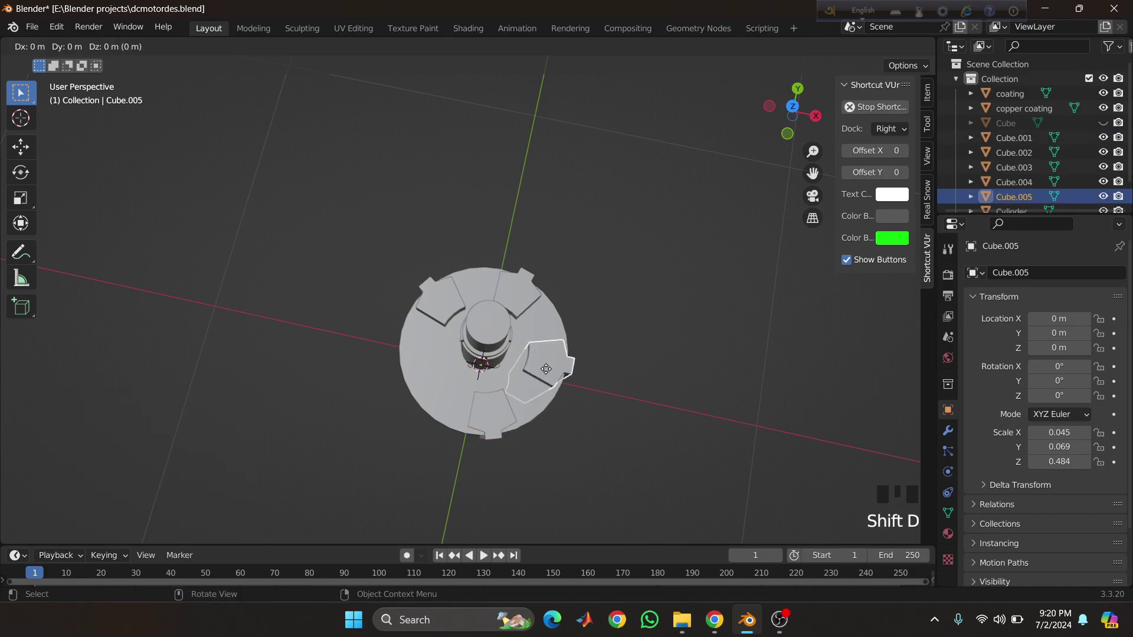
pyautogui.click(546, 370)
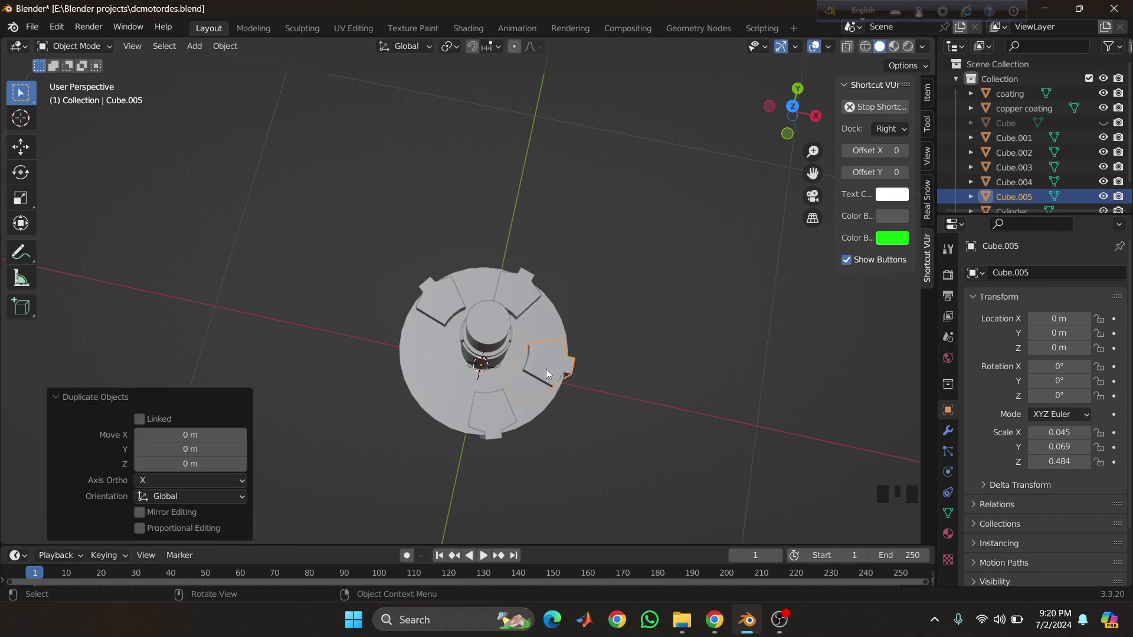
pyautogui.press('r')
pyautogui.write('z')
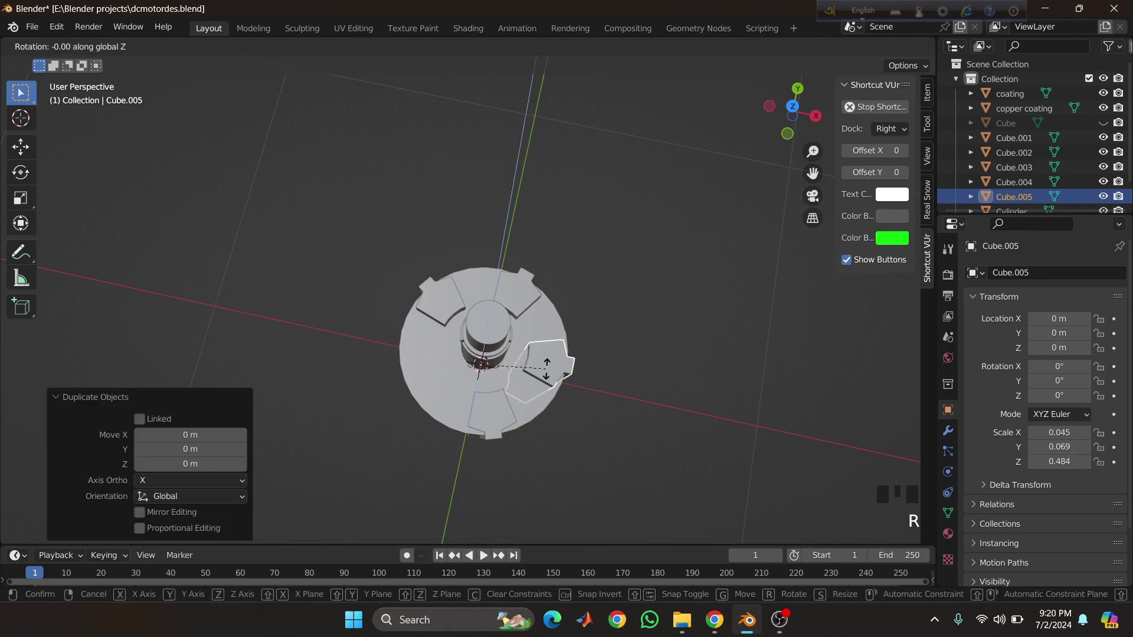
pyautogui.write('-144')
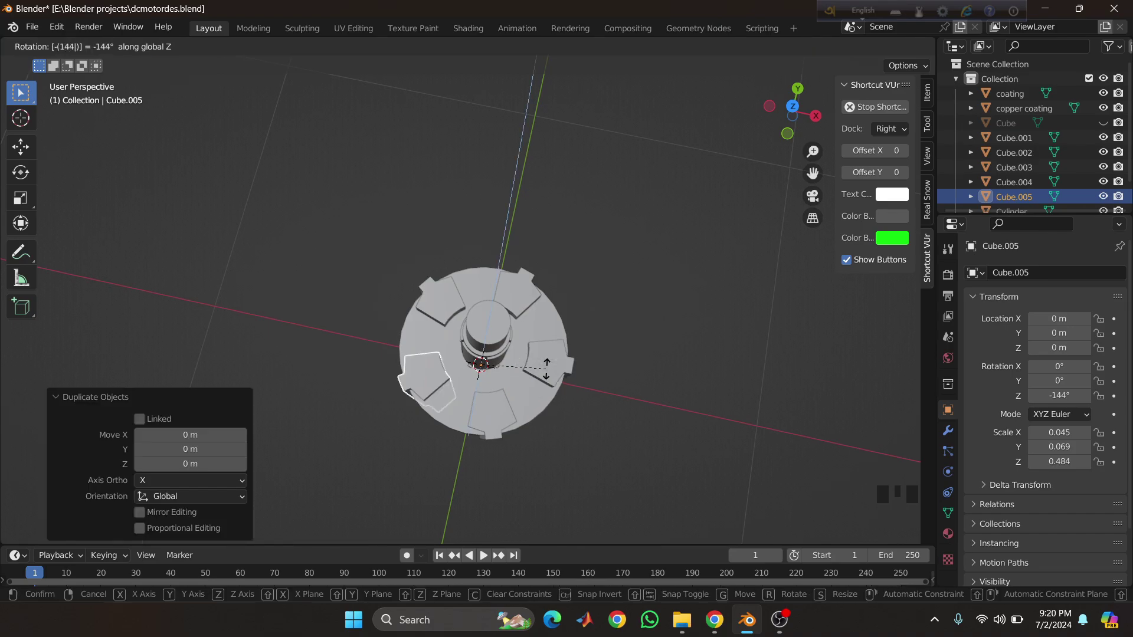
pyautogui.press('Return')
# - Add a Boolean modifier to the core cylinder
pyautogui.moveTo(628, 207); pyautogui.dragTo(475, 374, button='middle')
pyautogui.click(506, 388)
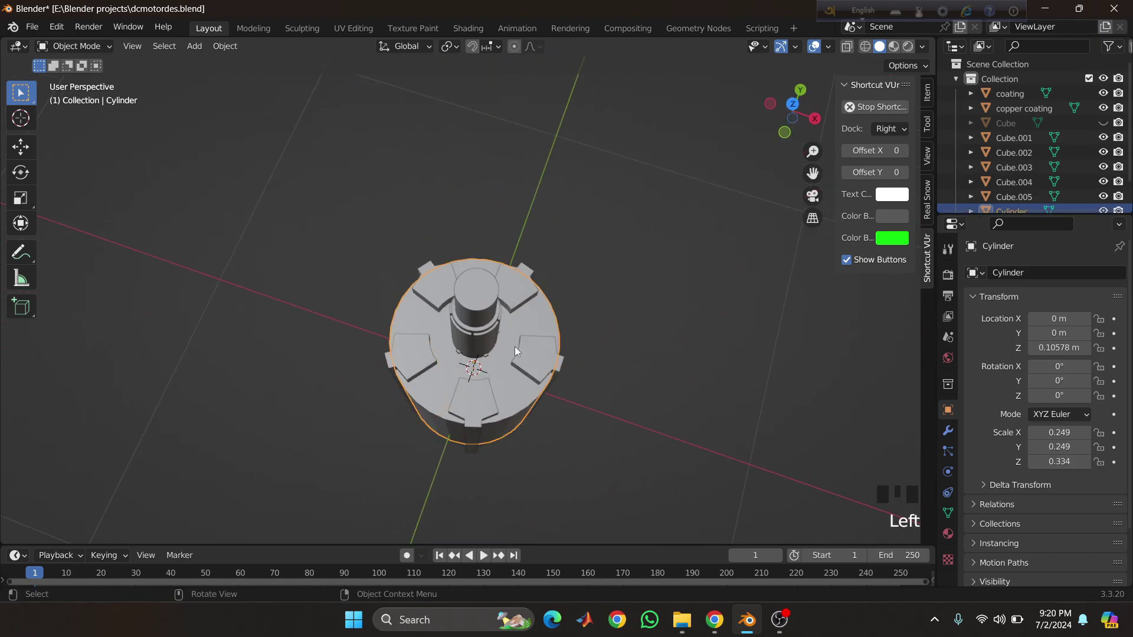
pyautogui.moveTo(481, 347); pyautogui.dragTo(504, 332, button='middle')
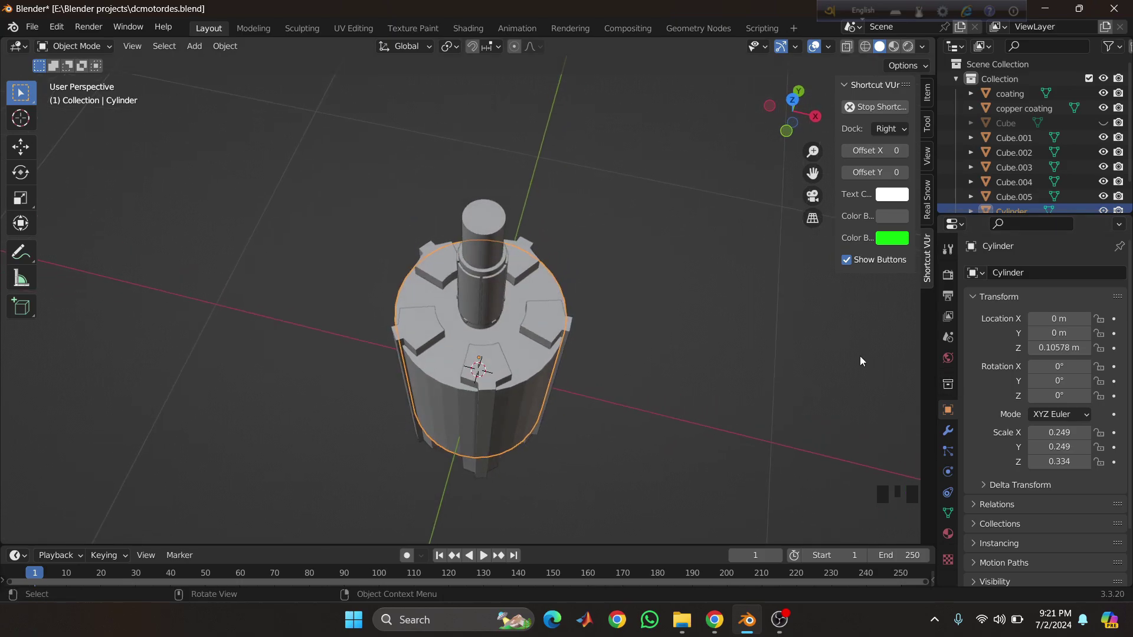
pyautogui.click(948, 431)
pyautogui.click(1093, 272)
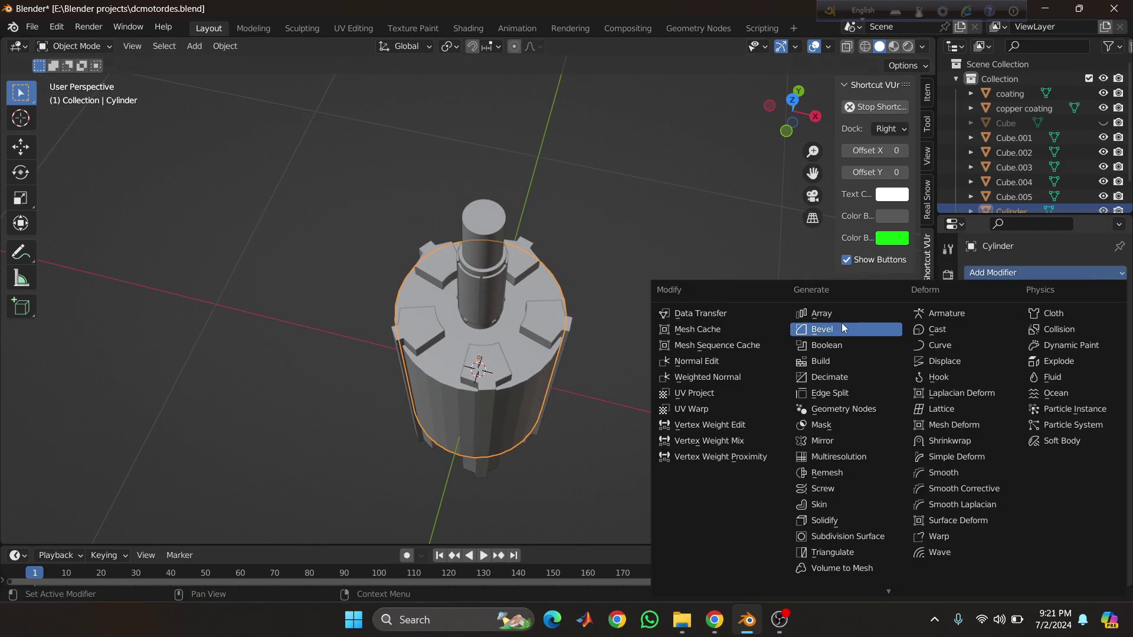
pyautogui.click(827, 346)
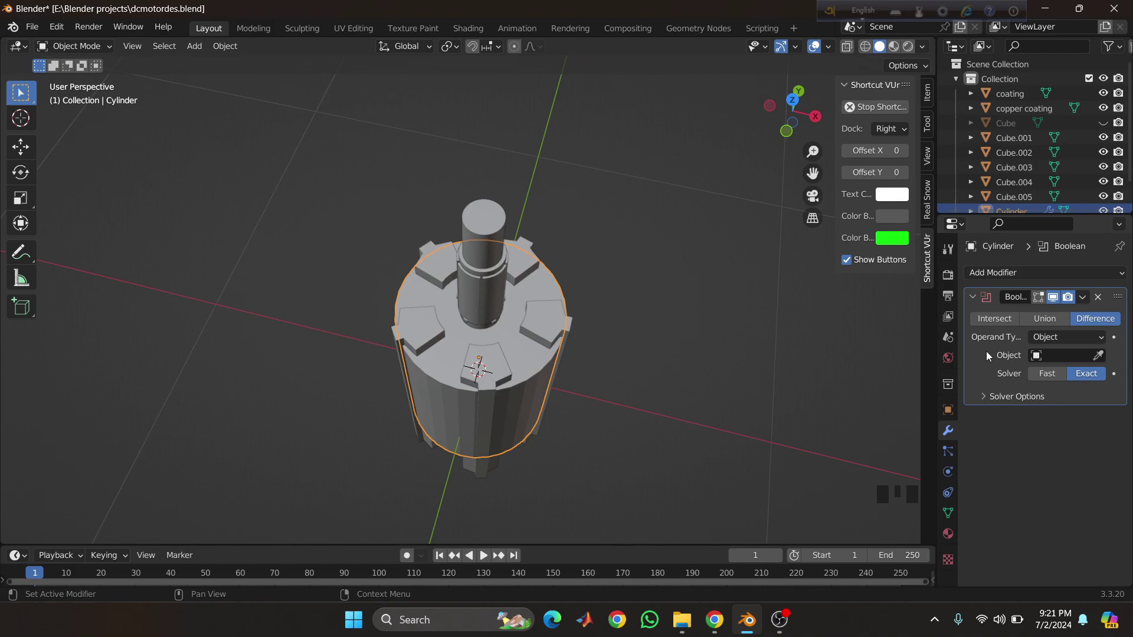
# - Set Cube.001 as the cutter of the cylinder's Boolean Difference modifier and enable Self Intersection and Hole Tolerant
pyautogui.click(1099, 356)
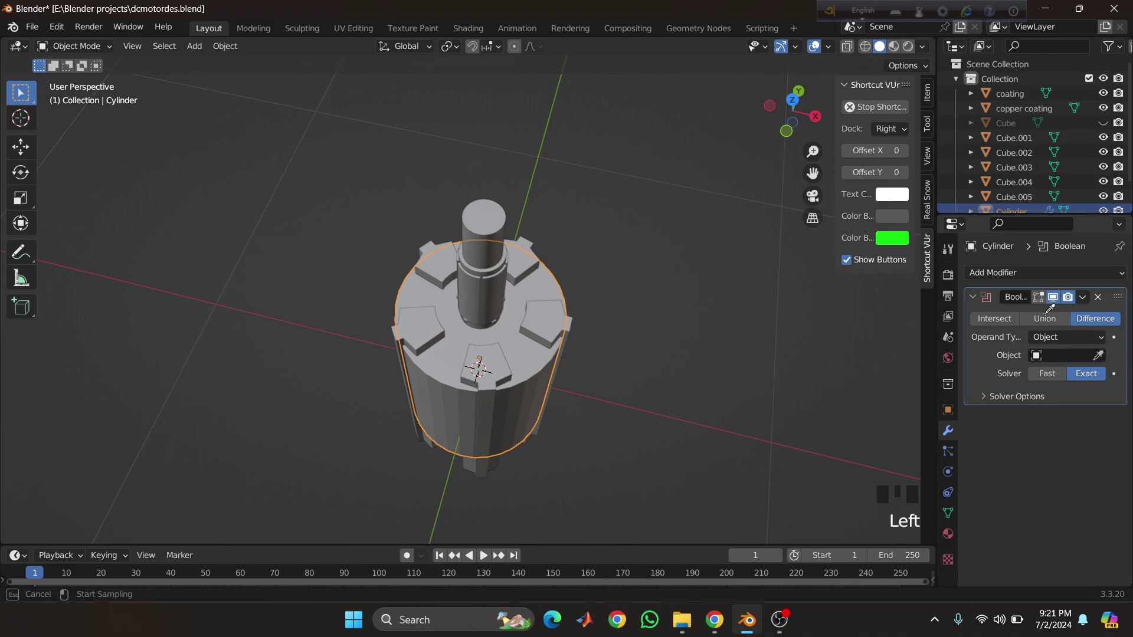
pyautogui.click(543, 315)
pyautogui.moveTo(635, 349)
pyautogui.mouseDown(button='middle')
pyautogui.moveTo(597, 329)
pyautogui.moveTo(572, 297)
pyautogui.moveTo(615, 355)
pyautogui.mouseUp(button='middle')
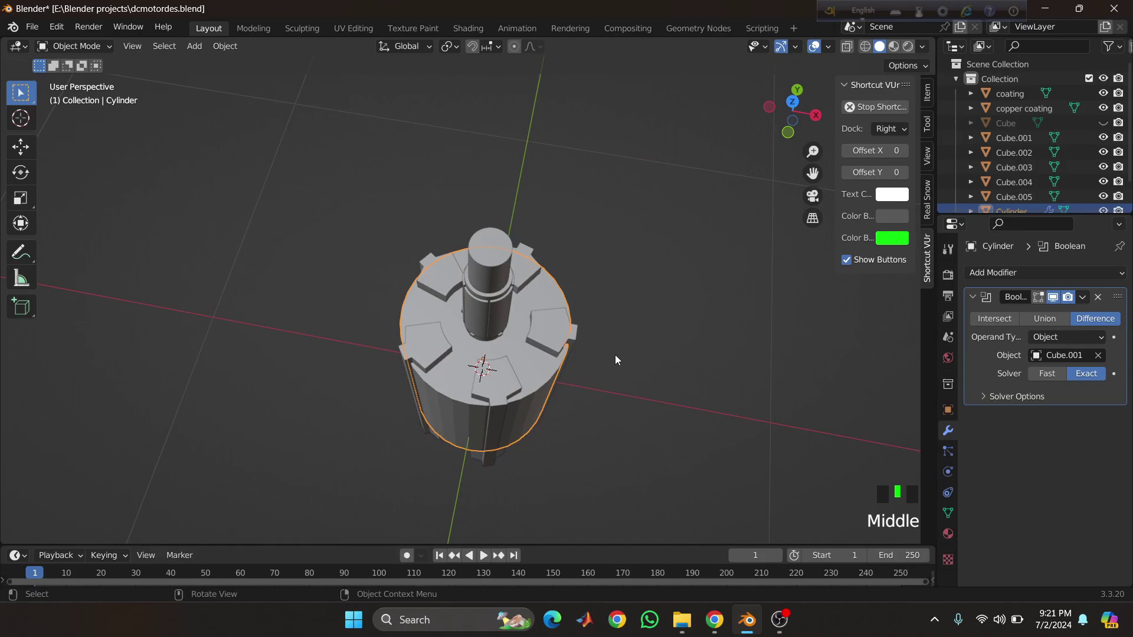
pyautogui.click(1023, 397)
pyautogui.click(1032, 418)
pyautogui.click(1032, 433)
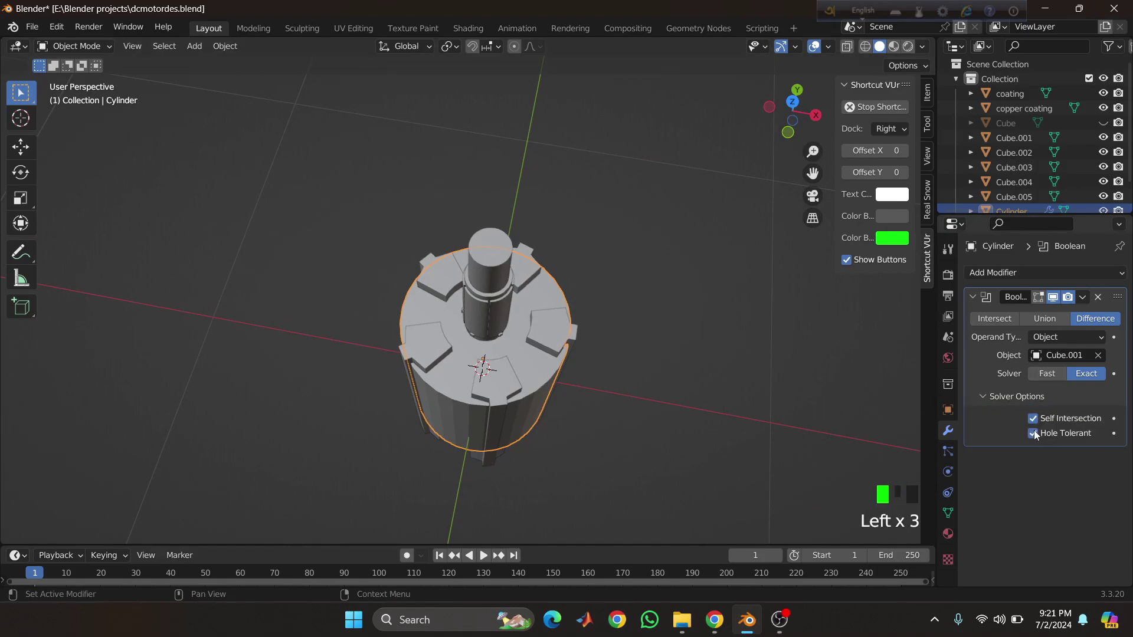
# - Apply the Boolean modifier to the cylinder and delete the Cube.001 cutter
pyautogui.click(1083, 297)
pyautogui.click(1052, 311)
pyautogui.click(561, 325)
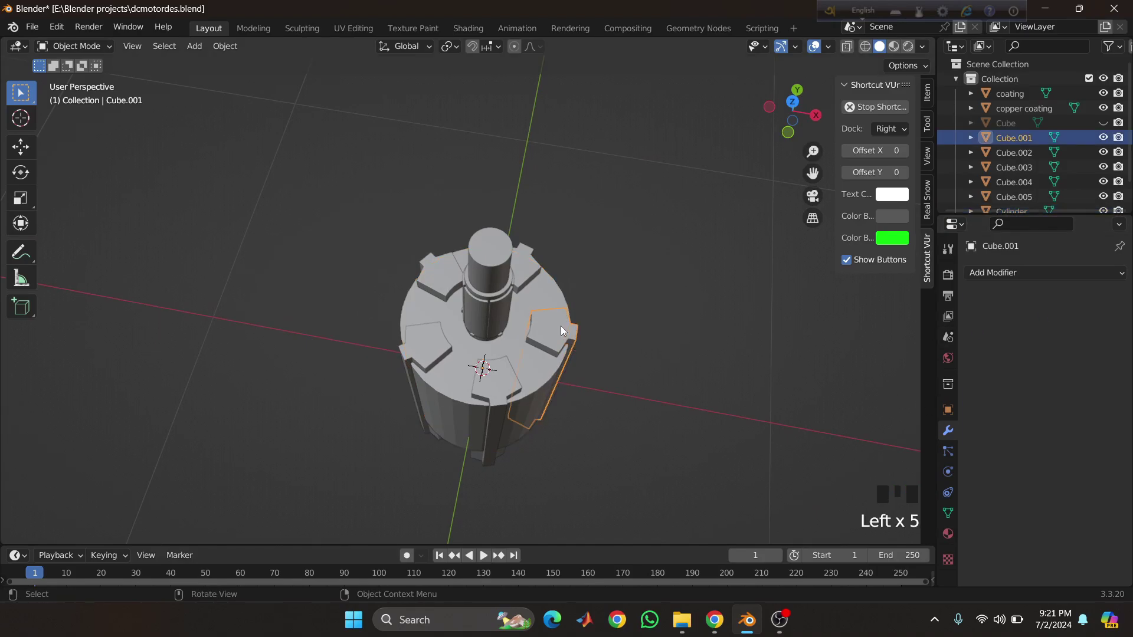
pyautogui.press('Delete')
# - Add a Boolean Difference modifier to the cylinder with Cube.002 as the cutting object
pyautogui.moveTo(561, 326); pyautogui.dragTo(535, 377, button='middle')
pyautogui.click(523, 300)
pyautogui.click(534, 319)
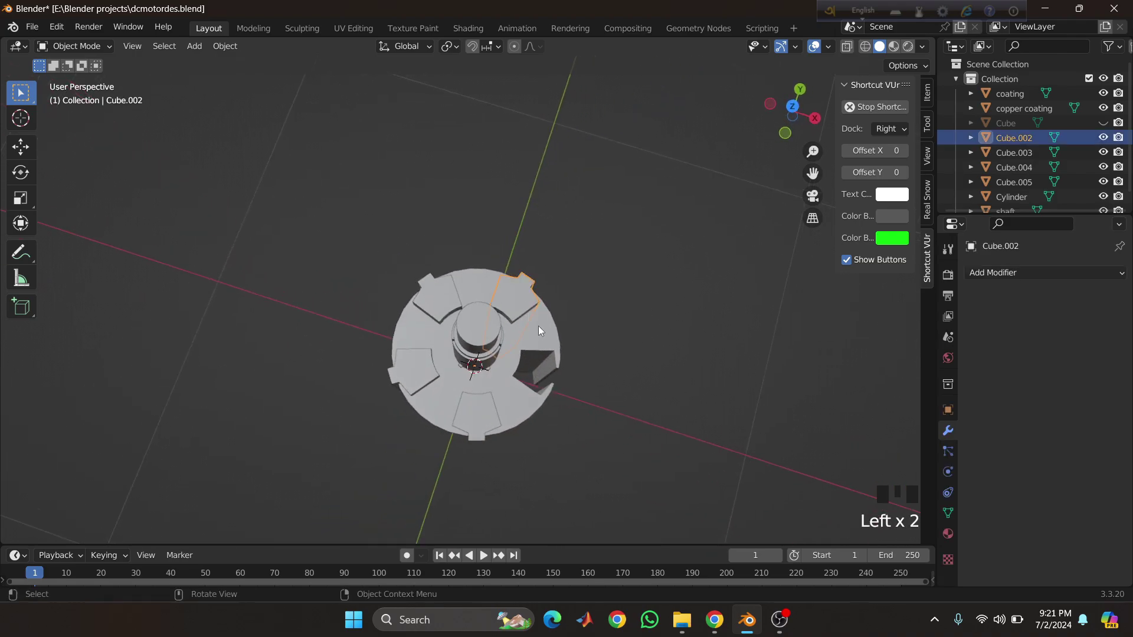
pyautogui.click(539, 327)
pyautogui.click(1082, 274)
pyautogui.click(813, 344)
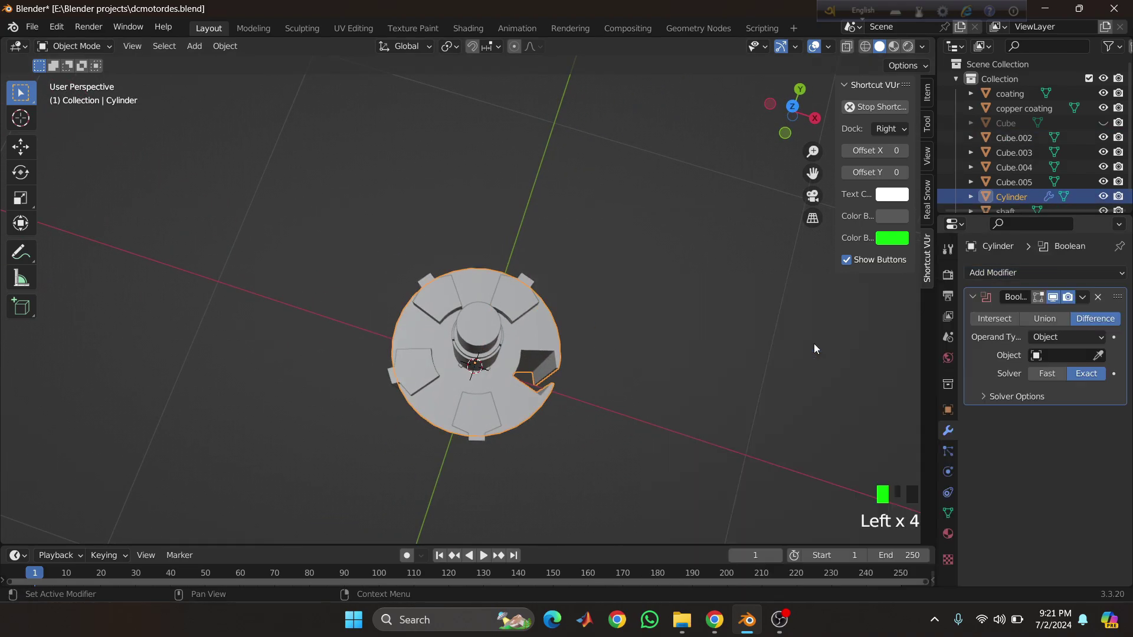
pyautogui.click(1099, 355)
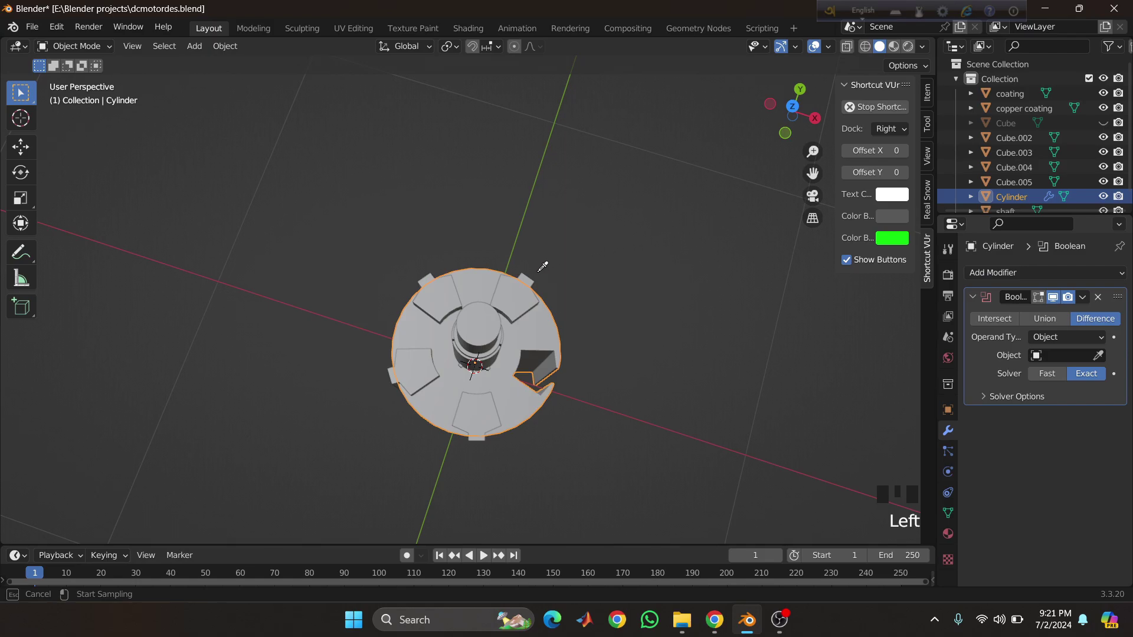
pyautogui.click(512, 292)
# - Apply the cylinder's Boolean modifier and delete the Cube.002 cutter
pyautogui.click(1082, 297)
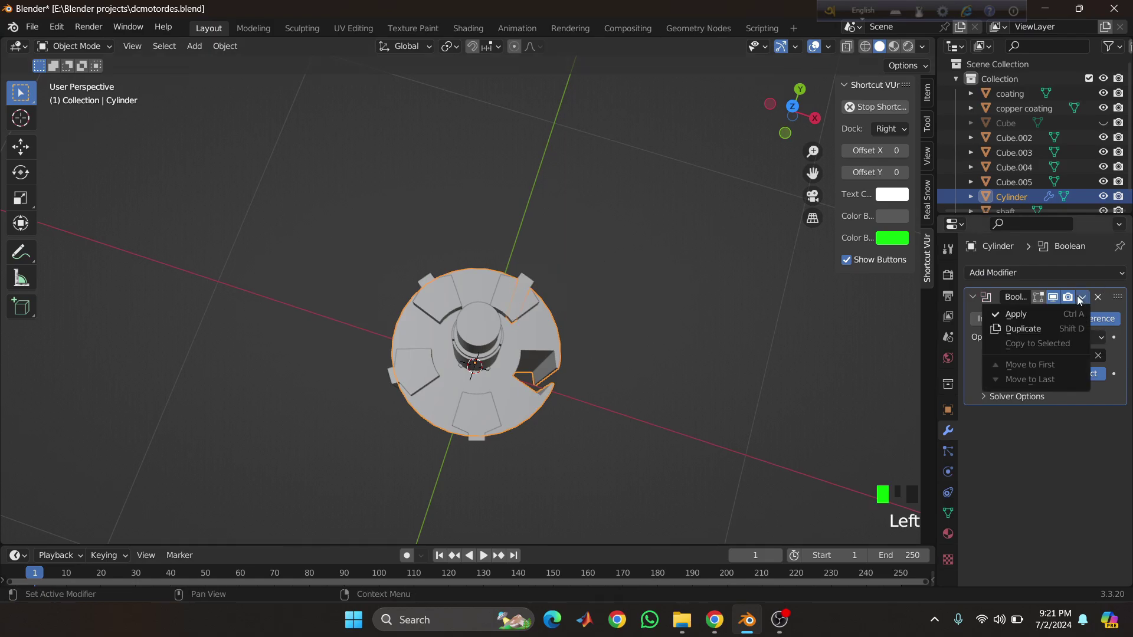
pyautogui.click(1047, 308)
pyautogui.click(517, 295)
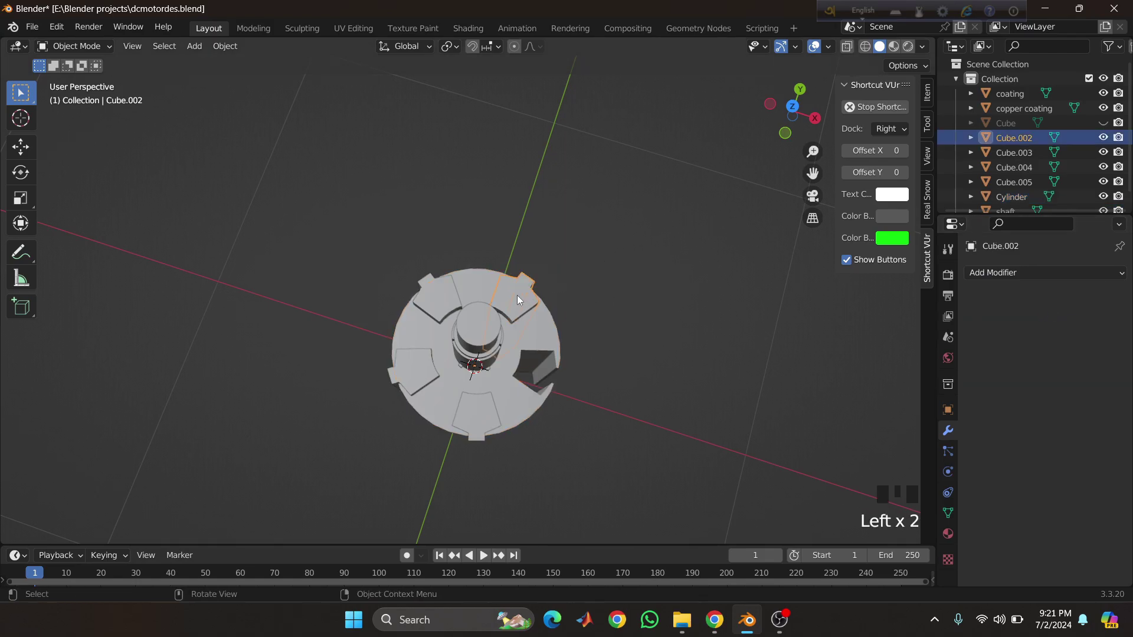
pyautogui.press('Delete')
# - Add a Boolean Difference modifier to the cylinder with Cube.003 as the cutting object
pyautogui.moveTo(540, 301); pyautogui.dragTo(545, 307, button='middle')
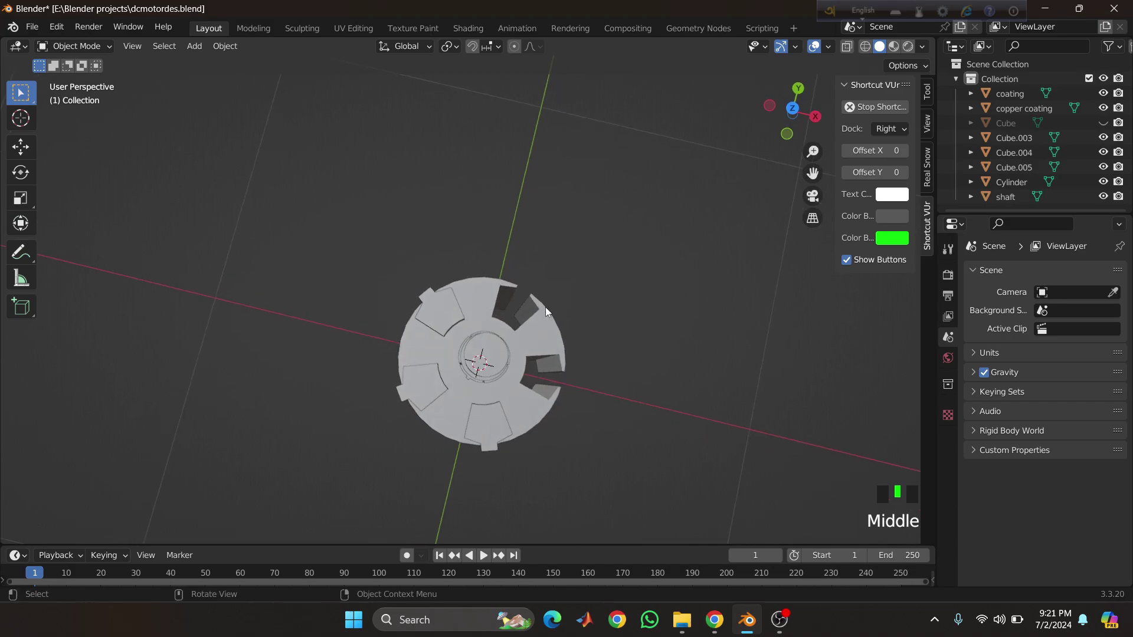
pyautogui.click(516, 359)
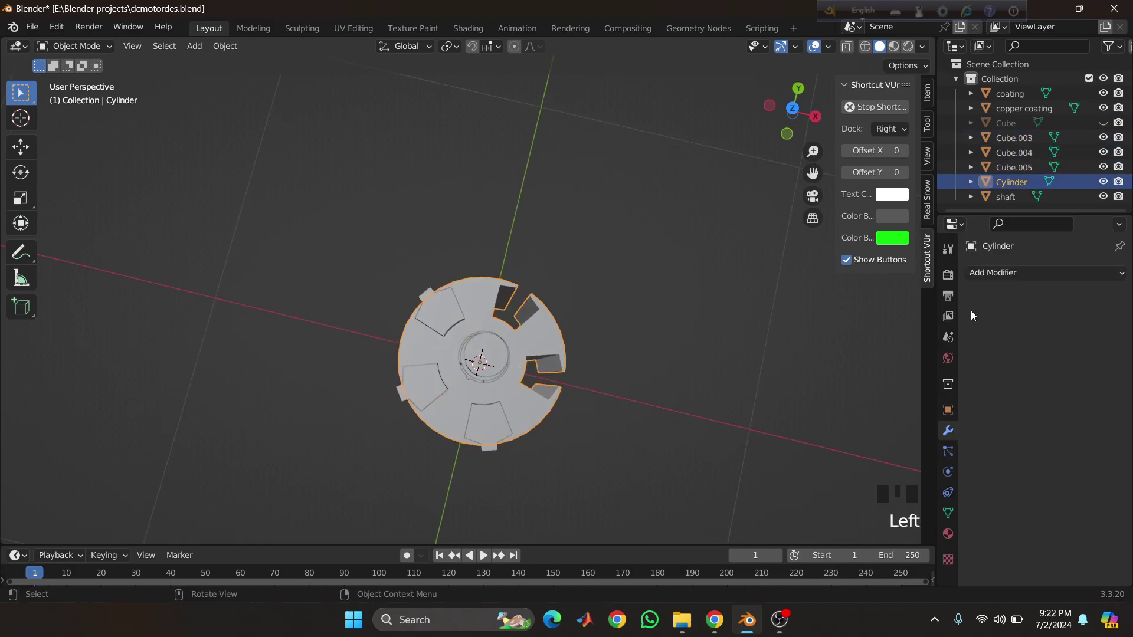
pyautogui.click(1063, 272)
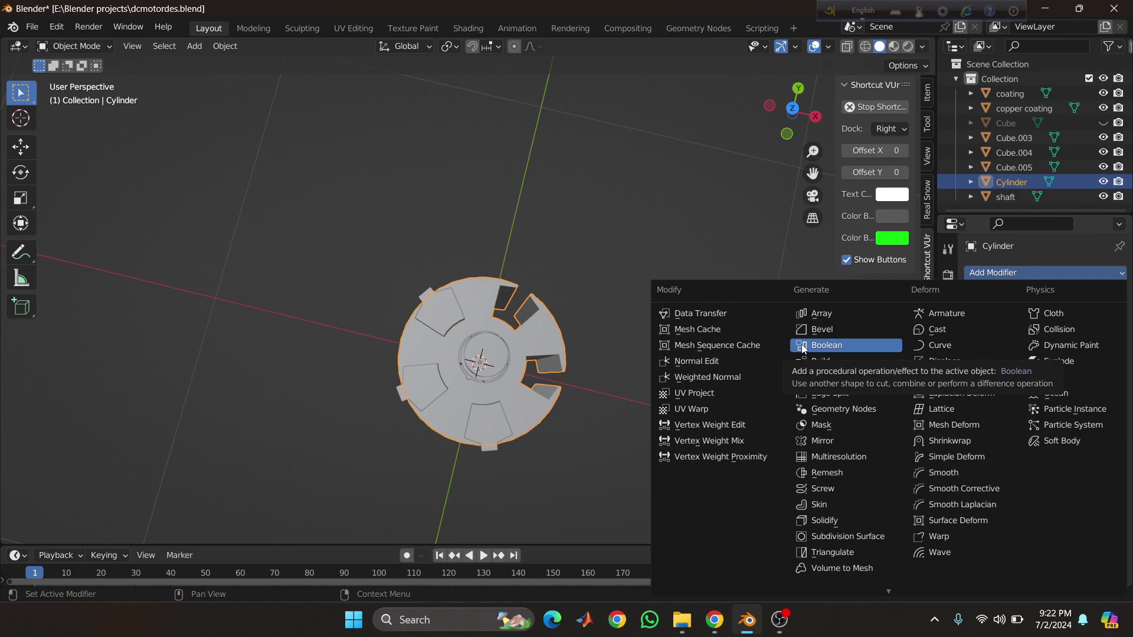
pyautogui.click(826, 345)
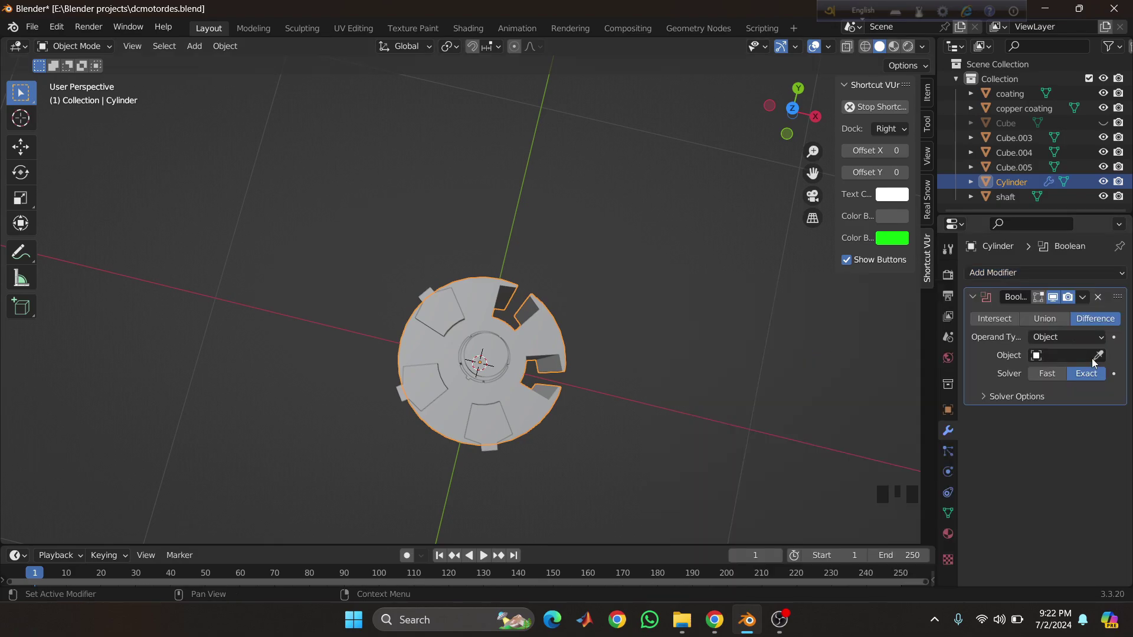
pyautogui.click(1062, 355)
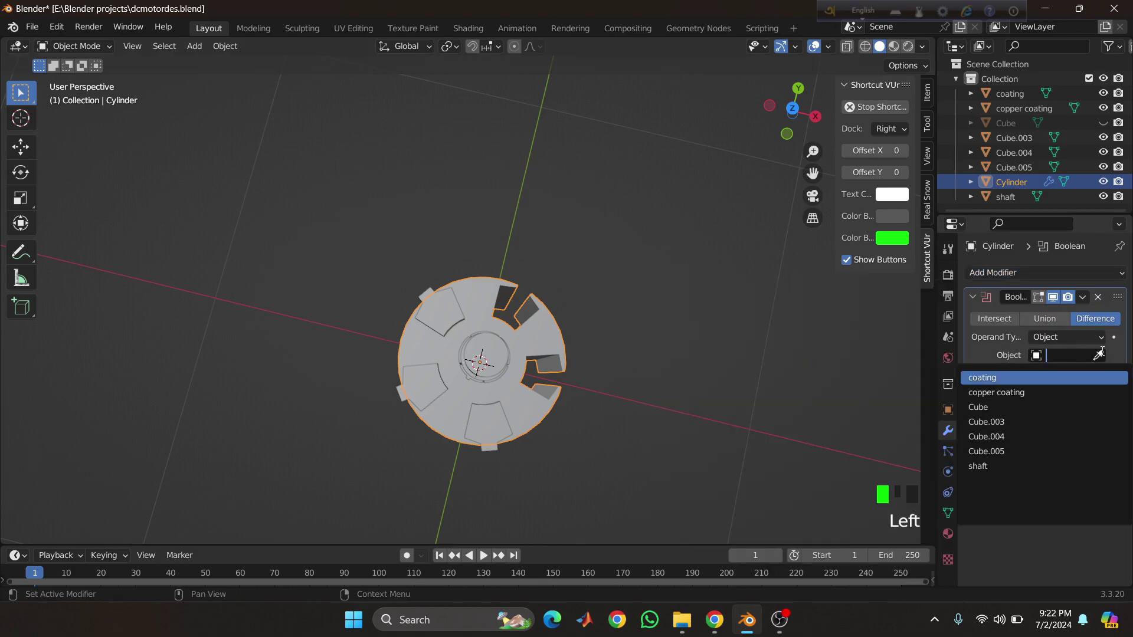
pyautogui.click(981, 378)
pyautogui.press('e')
pyautogui.click(451, 309)
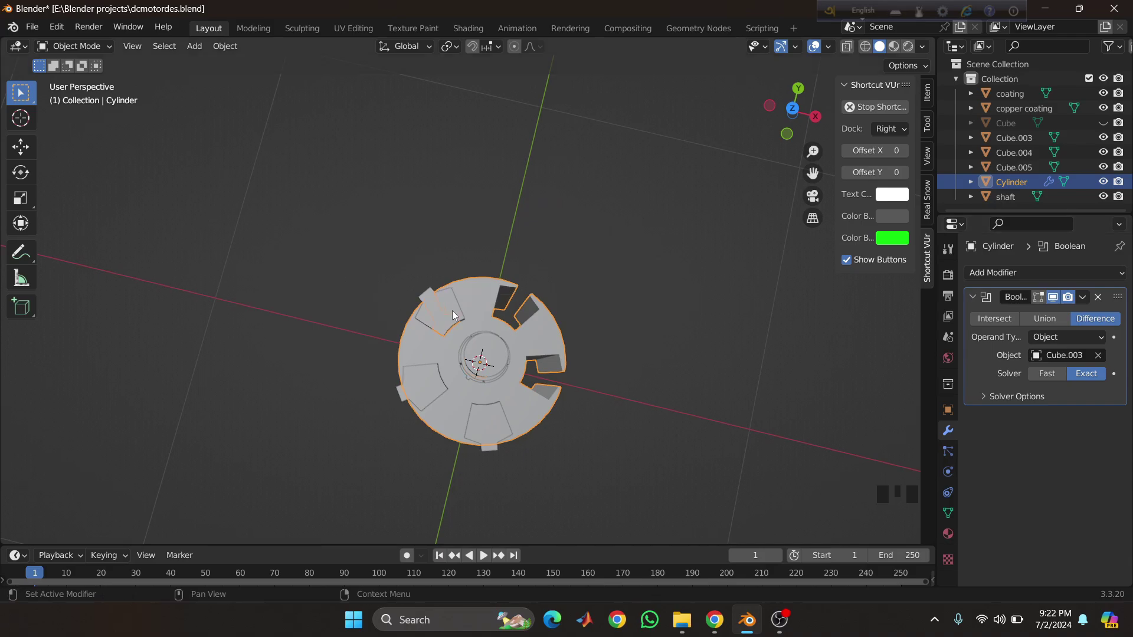
# - Apply the cylinder's Boolean modifier and delete the Cube.003 cutter
pyautogui.click(1083, 301)
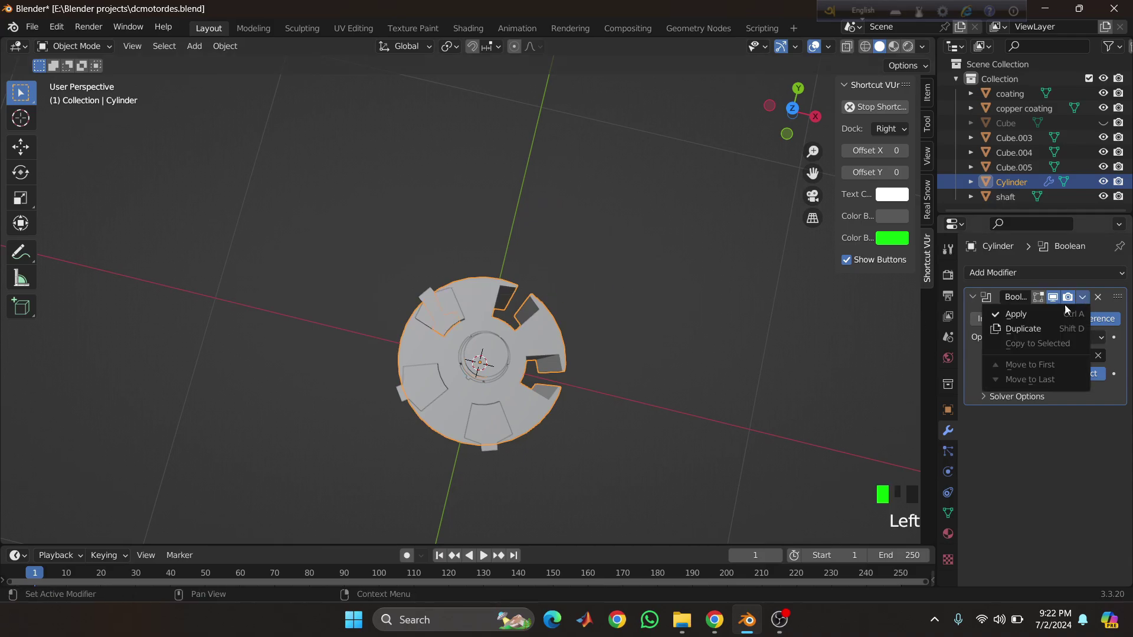
pyautogui.click(1026, 312)
pyautogui.click(441, 300)
pyautogui.press('x')
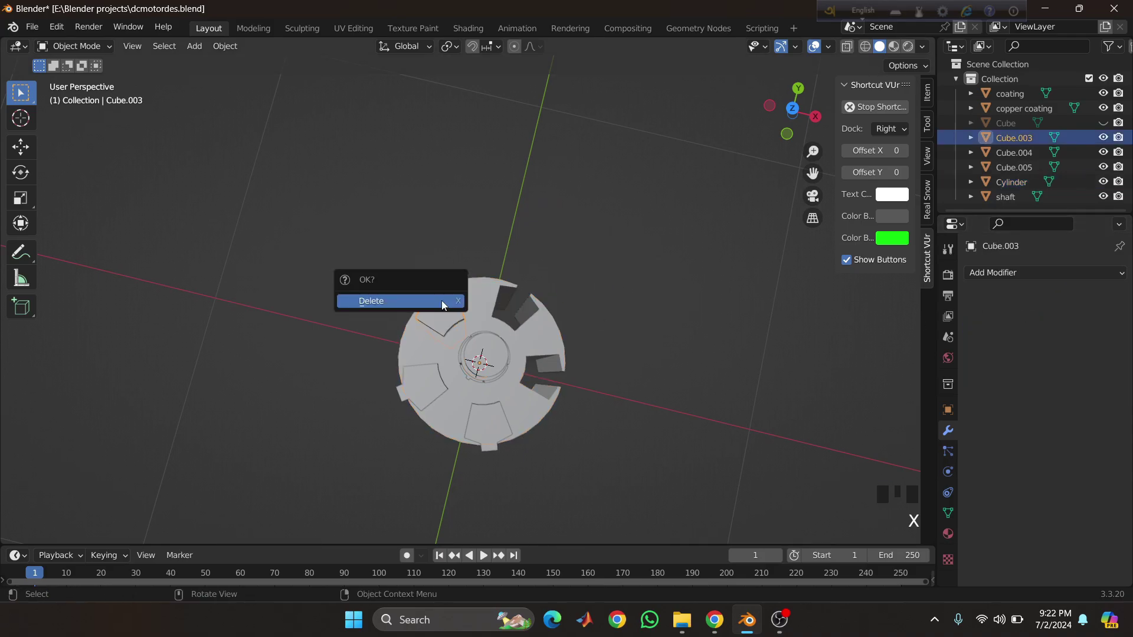
pyautogui.click(442, 300)
# - Add a Boolean Difference modifier to the cylinder with Cube.005 as the cutting object
pyautogui.moveTo(453, 321); pyautogui.dragTo(553, 287, button='middle')
pyautogui.click(442, 299)
pyautogui.moveTo(453, 320); pyautogui.dragTo(554, 286, button='middle')
pyautogui.click(527, 335)
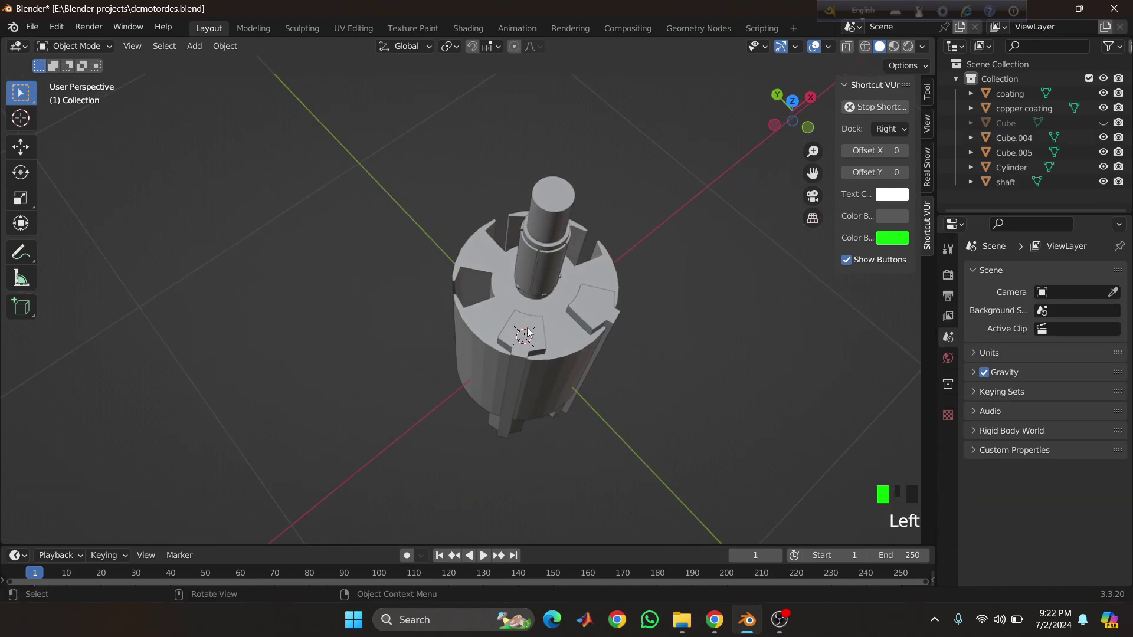
pyautogui.press('x')
pyautogui.click(527, 334)
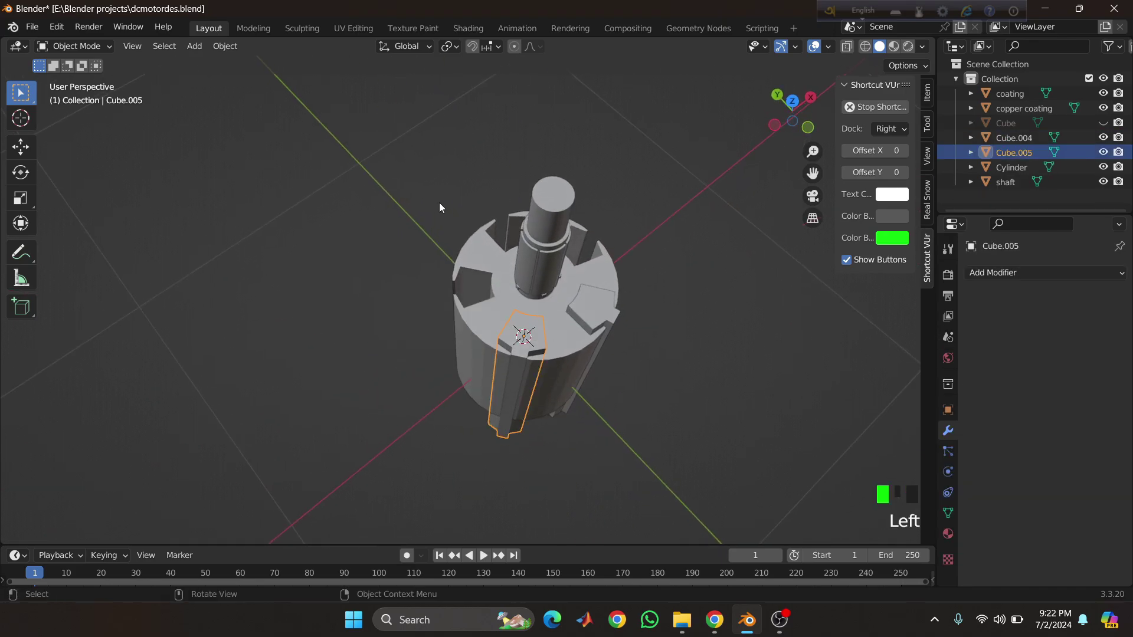
pyautogui.click(524, 335)
pyautogui.click(1039, 272)
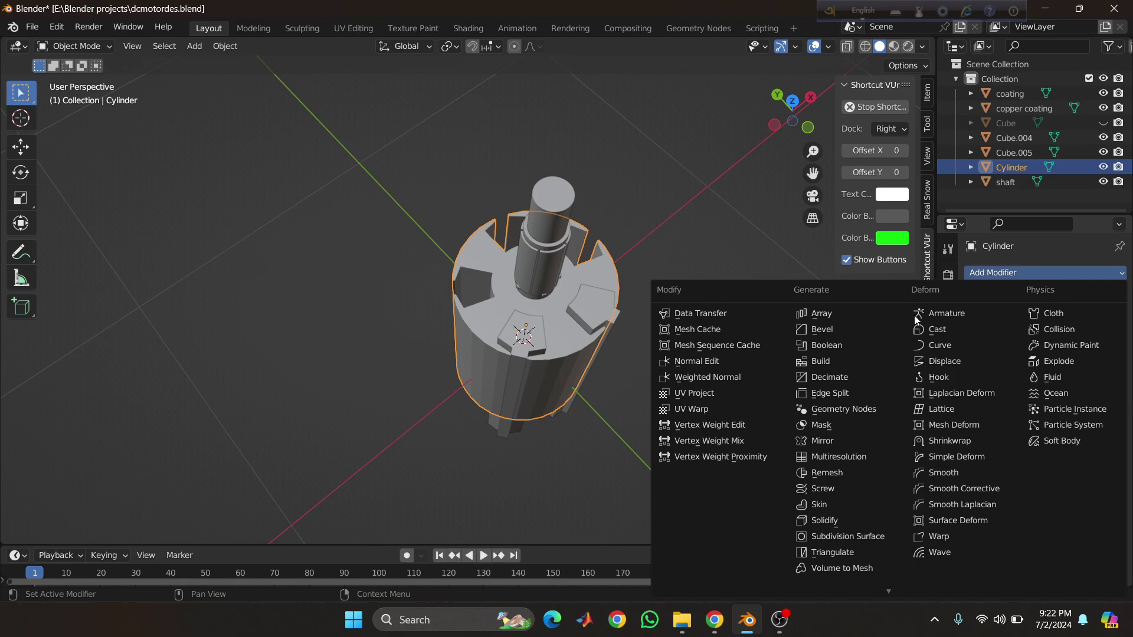
pyautogui.click(826, 345)
pyautogui.click(1099, 356)
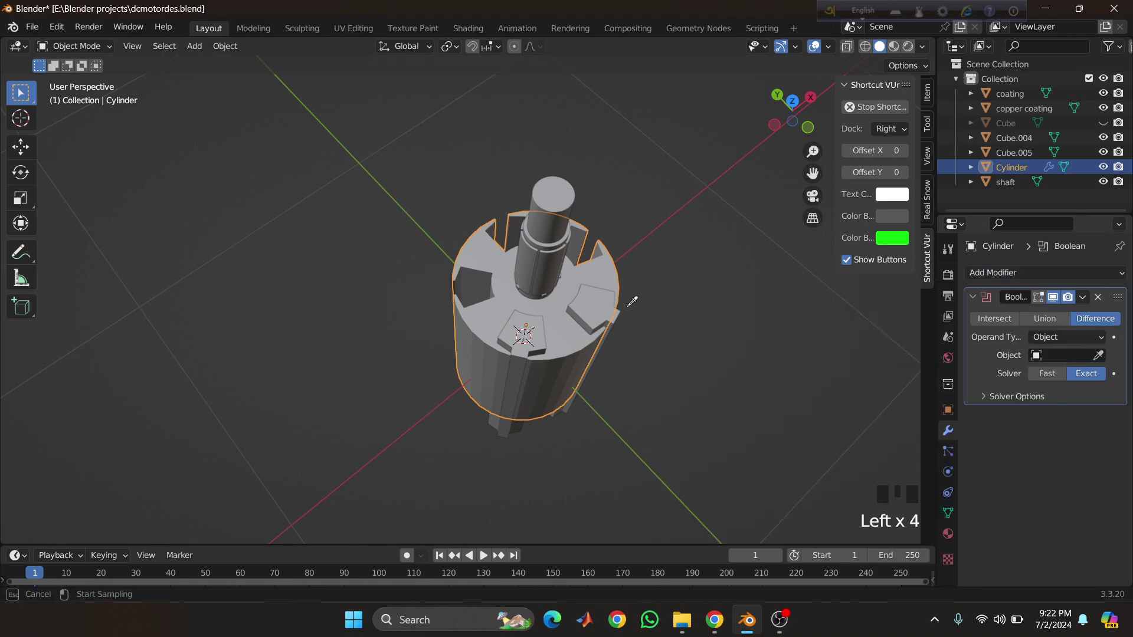
pyautogui.click(522, 336)
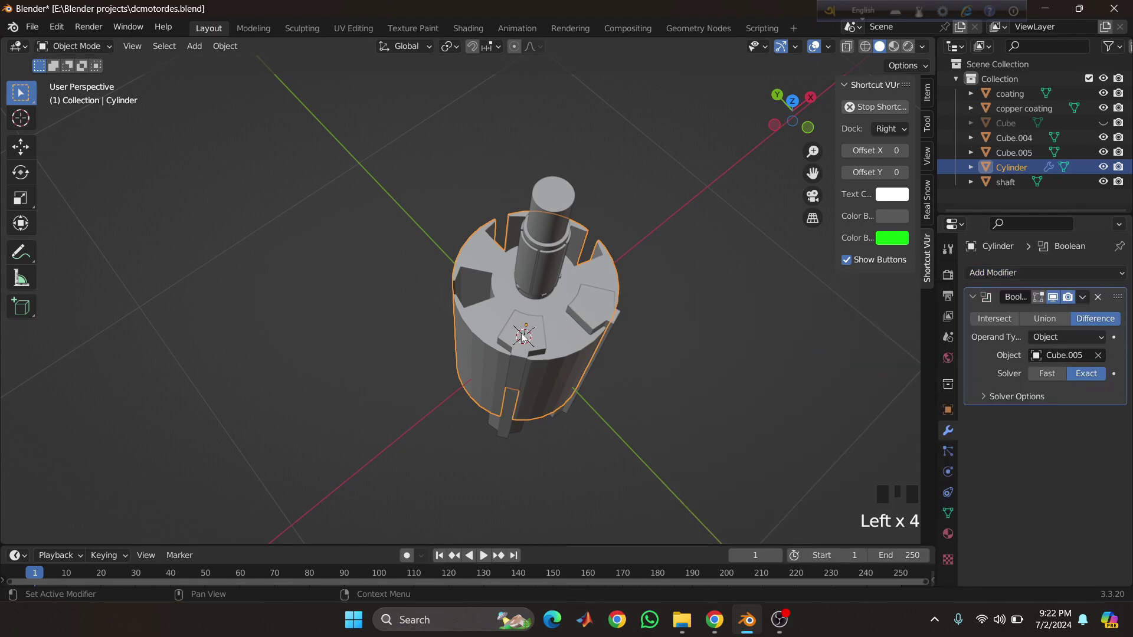
# - Apply the cylinder's Boolean modifier and delete the Cube.005 cutter
pyautogui.click(1083, 297)
pyautogui.hotkey('ctrl', 'z')
pyautogui.hotkey('ctrl', 'z')
pyautogui.hotkey('ctrl', 'z')
pyautogui.click(543, 335)
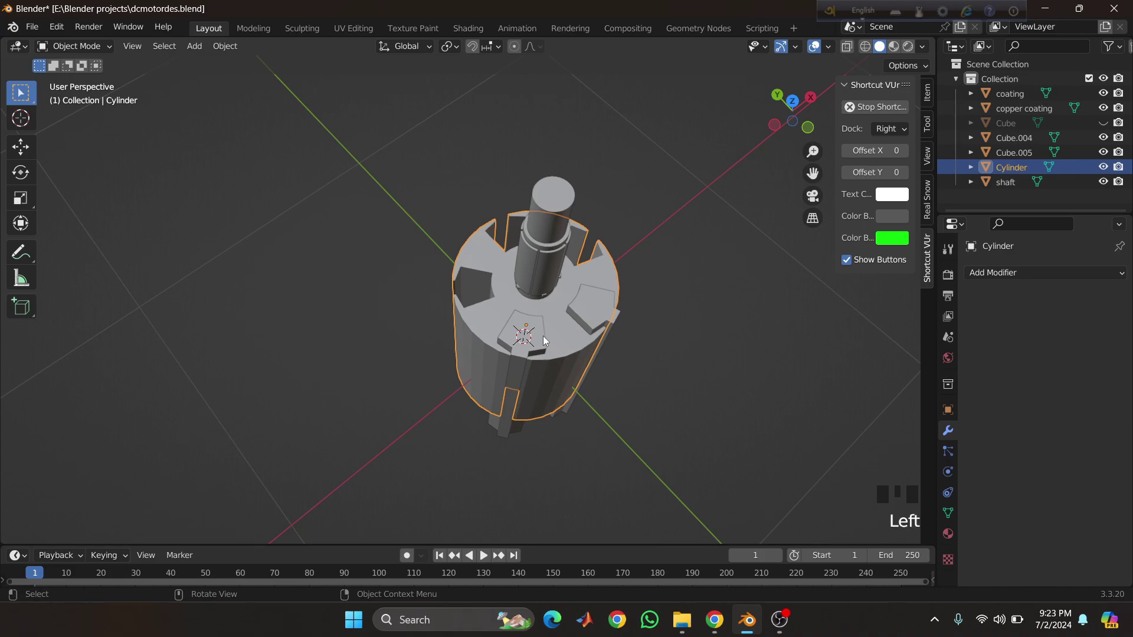
pyautogui.click(543, 335)
pyautogui.moveTo(571, 340)
pyautogui.mouseDown(button='middle')
pyautogui.moveTo(543, 332)
pyautogui.moveTo(580, 352)
pyautogui.mouseUp(button='middle')
pyautogui.press('x')
pyautogui.click(577, 342)
# - Add a Boolean Difference modifier to the cylinder with Cube.004 as the cutting object
pyautogui.click(580, 353)
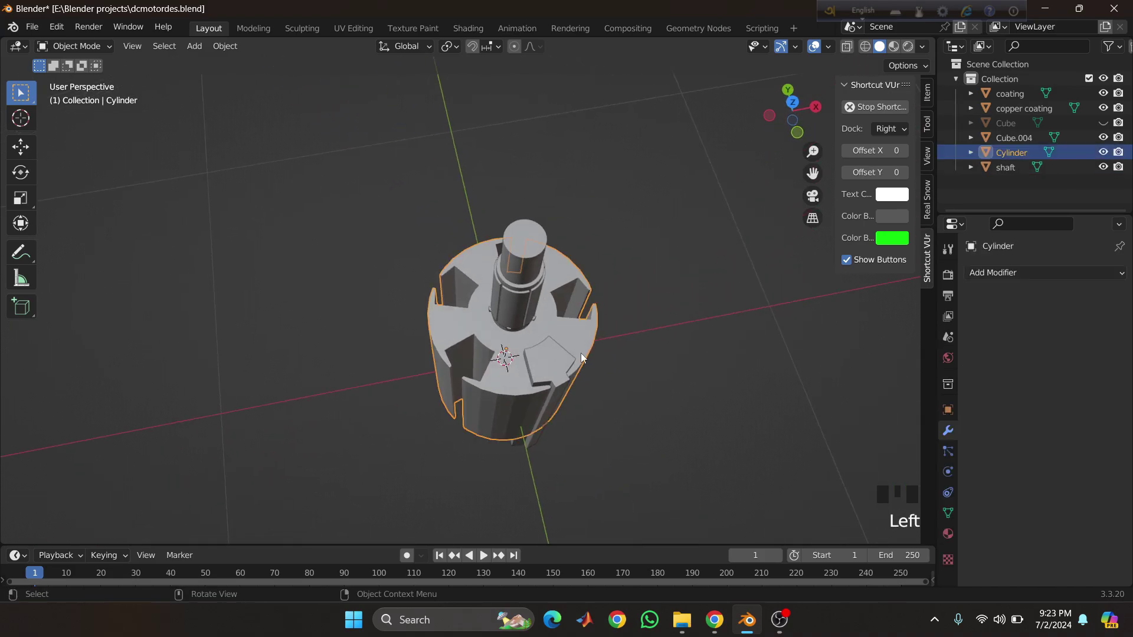
pyautogui.click(982, 280)
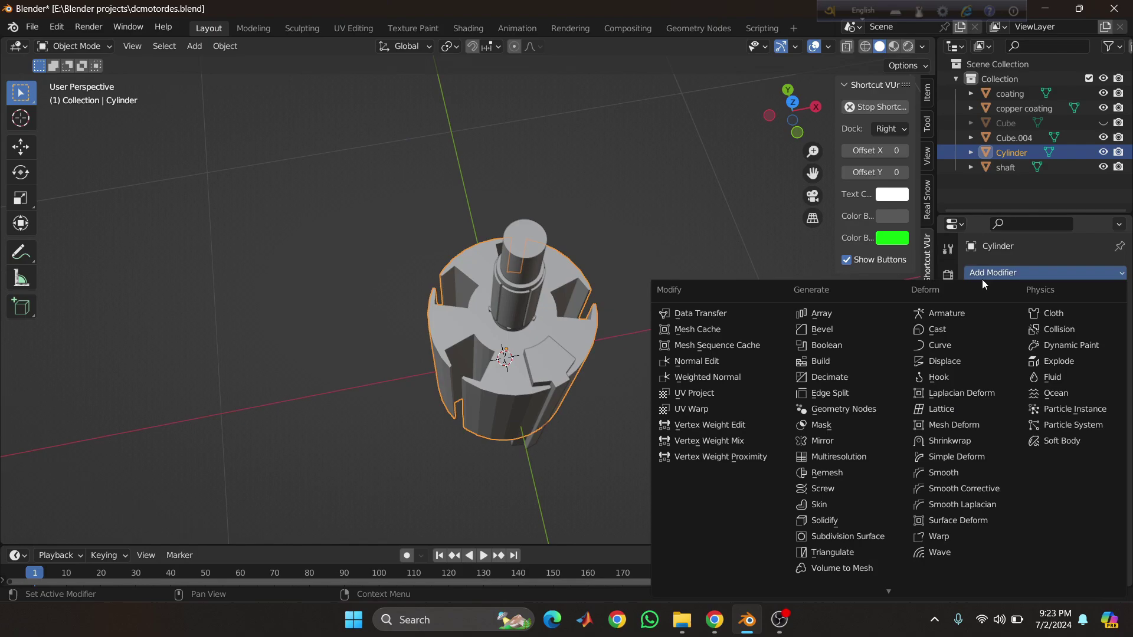
pyautogui.click(808, 328)
pyautogui.click(1099, 355)
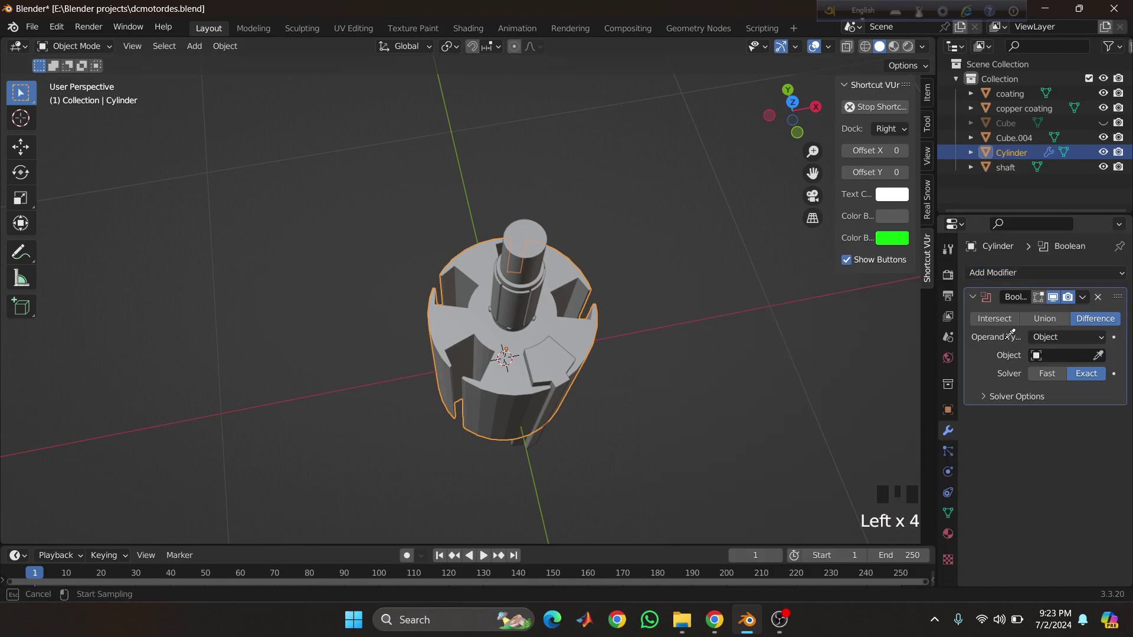
pyautogui.click(557, 363)
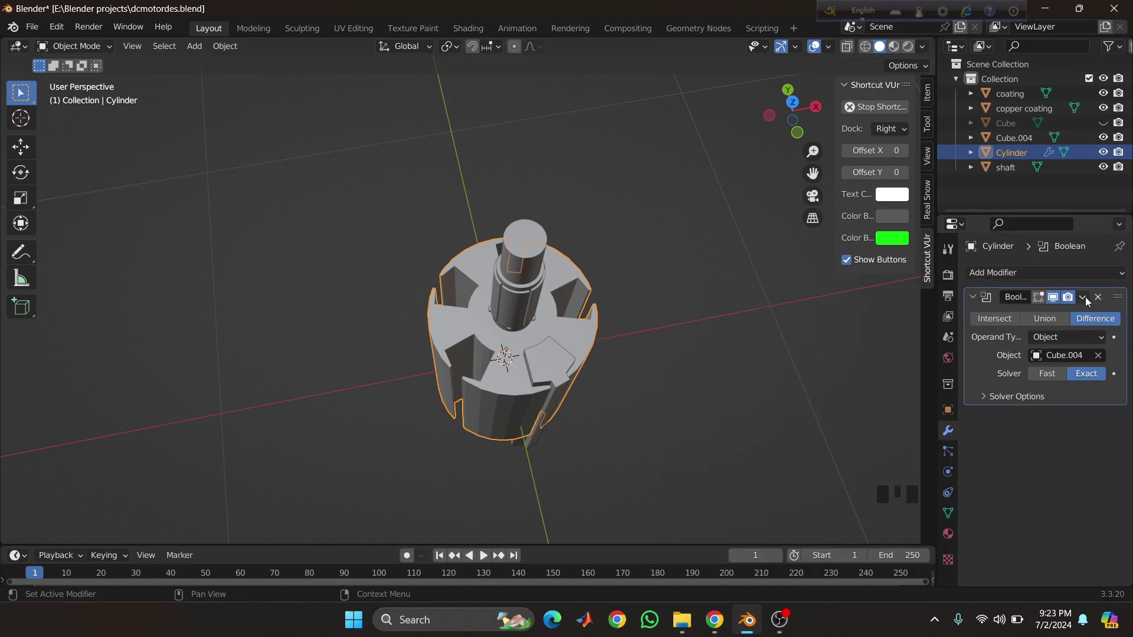
# - Apply the cylinder's Boolean modifier and delete the Cube.004 cutter
pyautogui.click(1084, 297)
pyautogui.click(1032, 315)
pyautogui.click(538, 370)
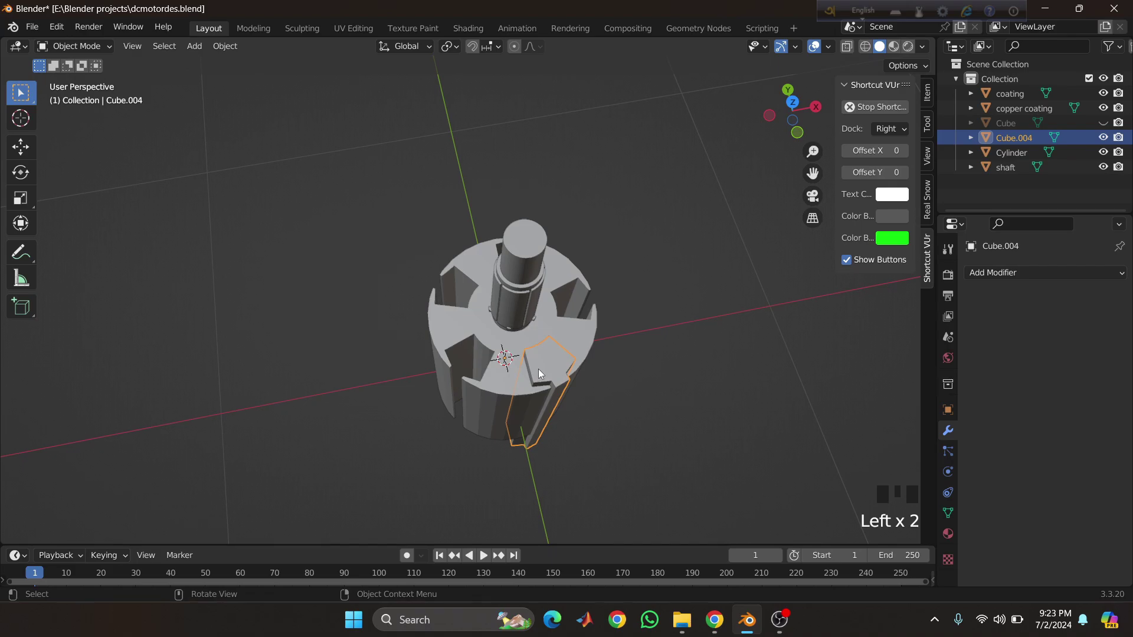
pyautogui.press('x')
pyautogui.click(538, 370)
# - Try moving the slotted cylinder about 0.53 m up along Z relative to the shaft, and undo the move
pyautogui.moveTo(620, 357); pyautogui.dragTo(625, 321, button='middle')
pyautogui.click(507, 290)
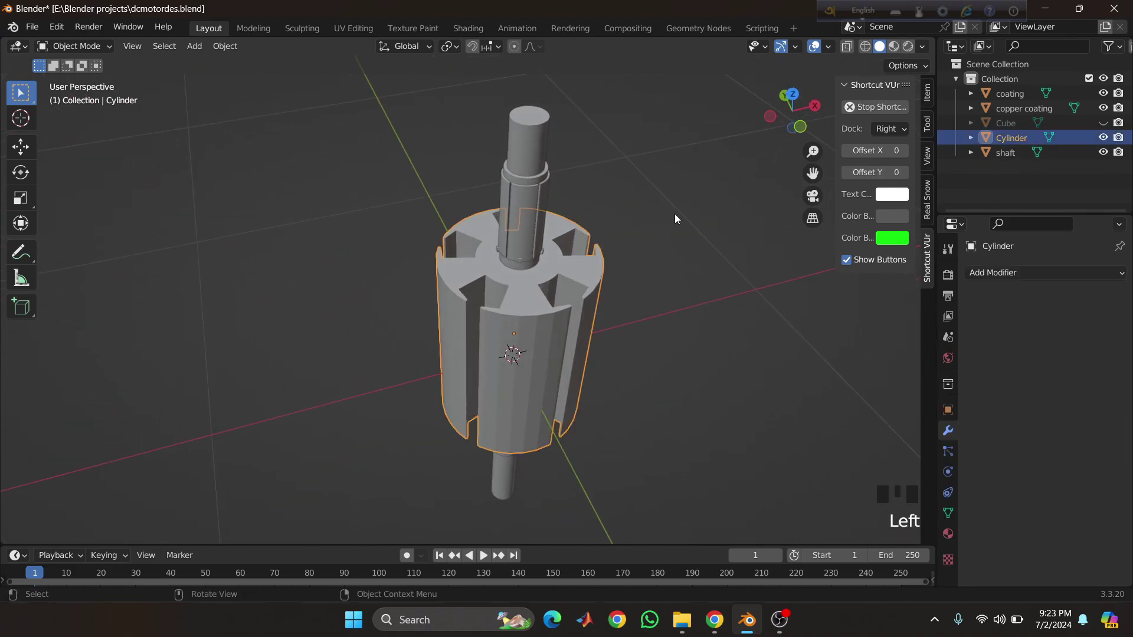
pyautogui.moveTo(675, 216); pyautogui.dragTo(676, 231, button='middle')
pyautogui.press('g')
pyautogui.press('z')
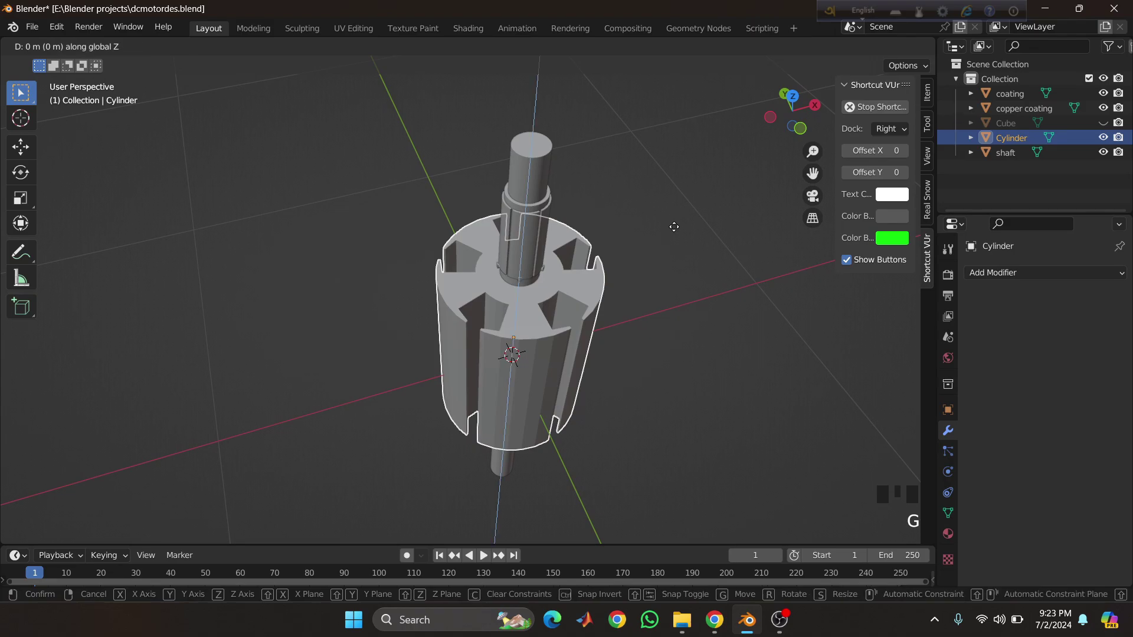
pyautogui.click(689, 113)
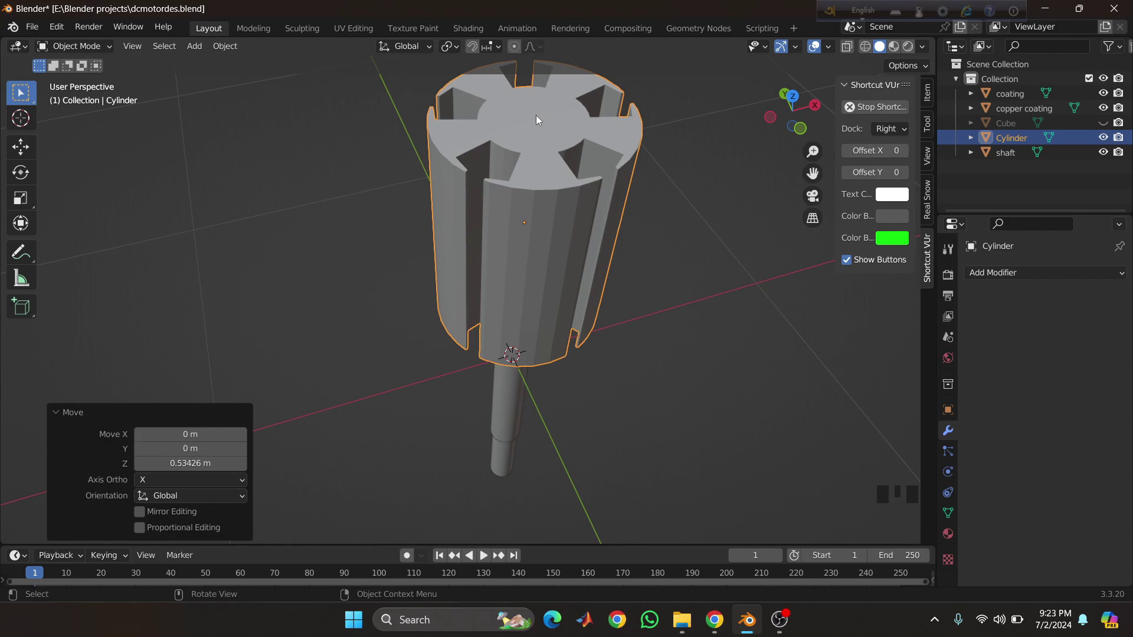
pyautogui.hotkey('ctrl', 'z')
# - Add a Boolean Difference modifier to the slotted cylinder with the shaft as the cutting object
pyautogui.click(526, 290)
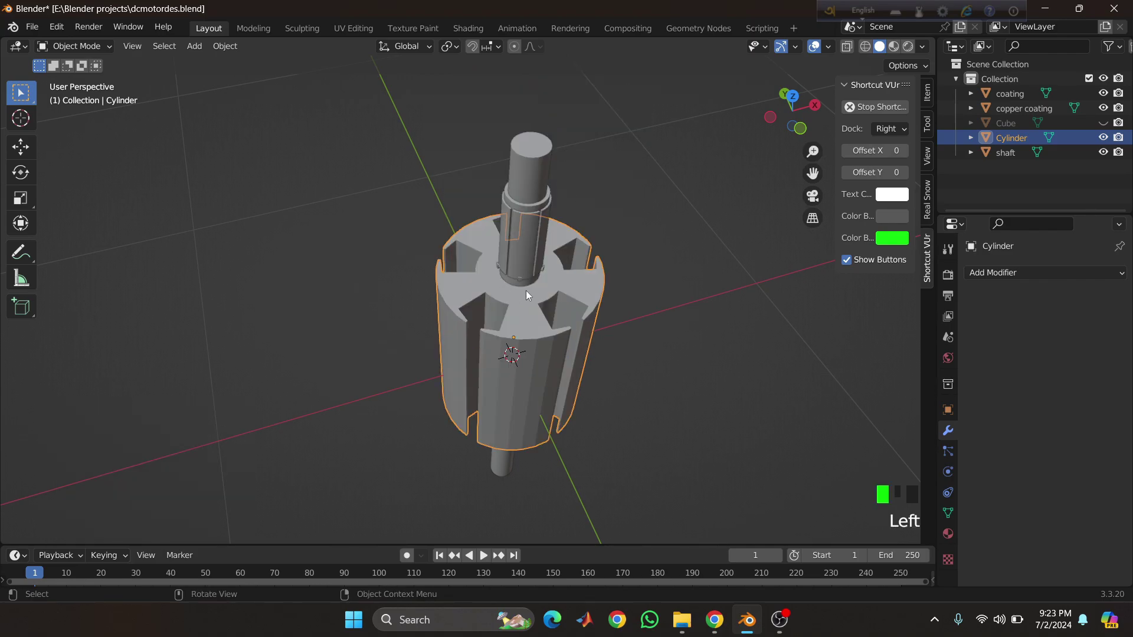
pyautogui.click(999, 277)
pyautogui.click(847, 342)
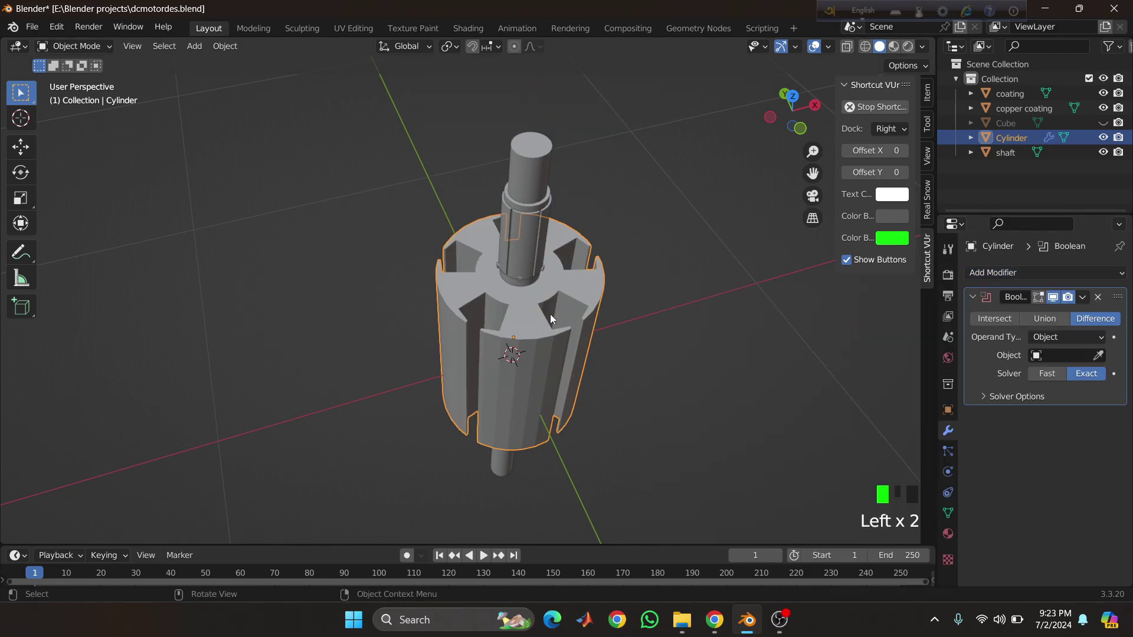
pyautogui.click(1099, 355)
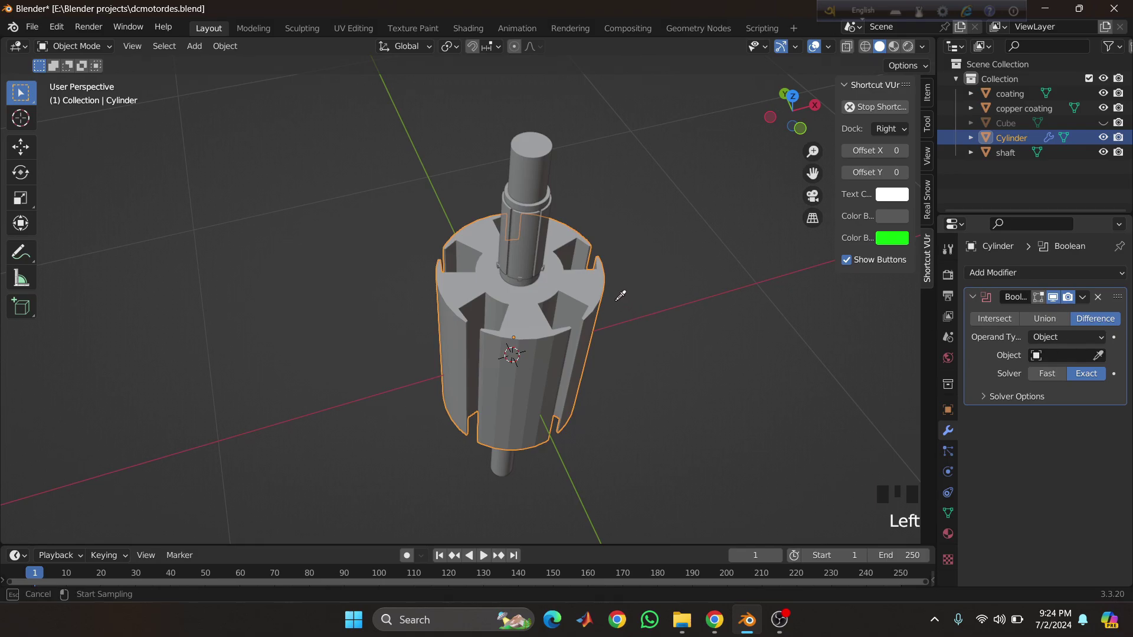
pyautogui.click(531, 183)
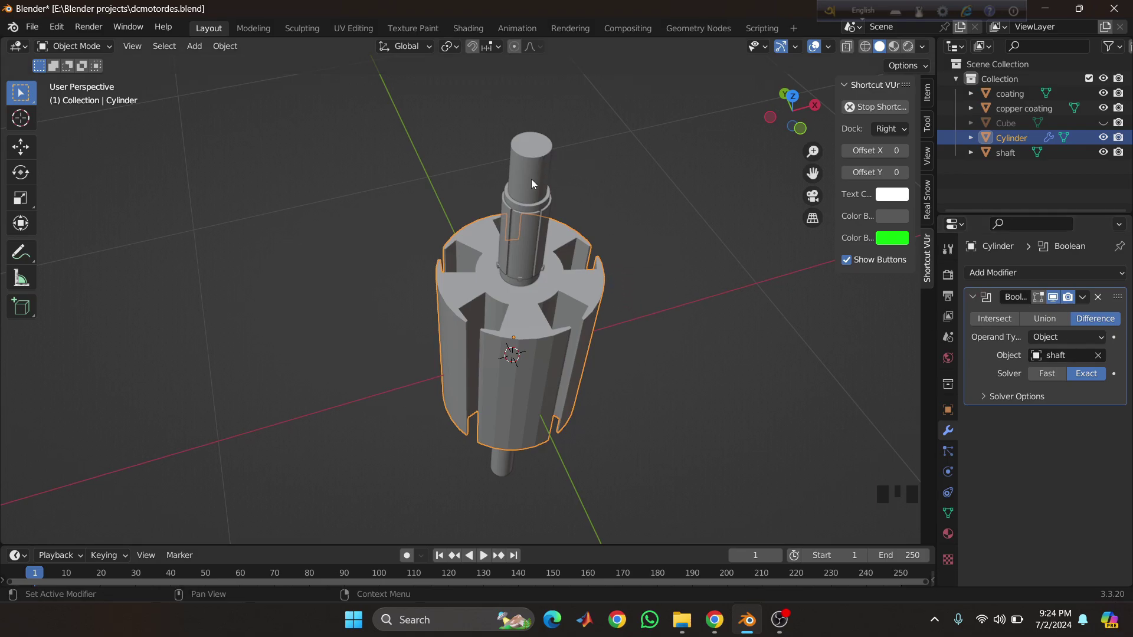
# - Apply the cylinder's shaft Boolean, and add and apply another Boolean Difference with the coating as the cutting object
pyautogui.click(1083, 296)
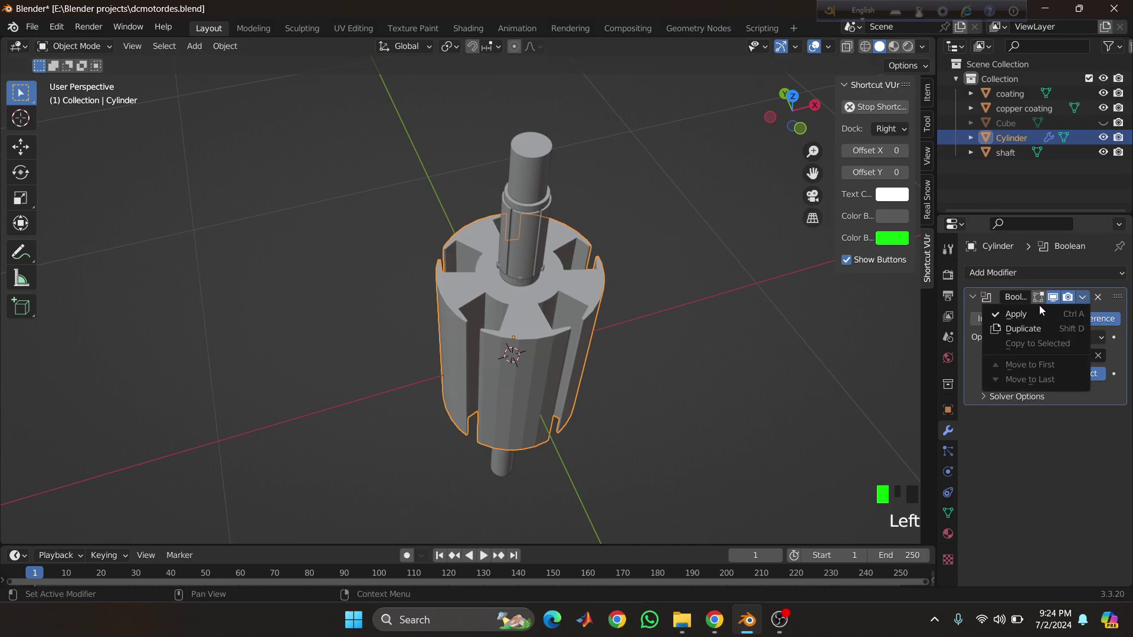
pyautogui.click(1037, 309)
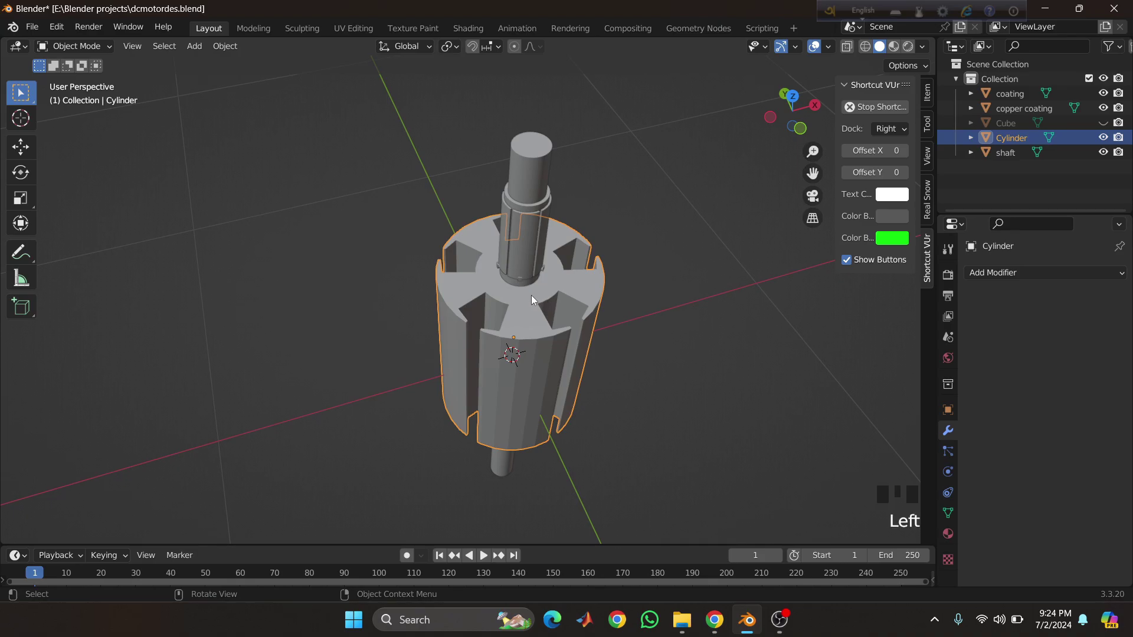
pyautogui.click(1050, 272)
pyautogui.click(834, 350)
pyautogui.click(1098, 355)
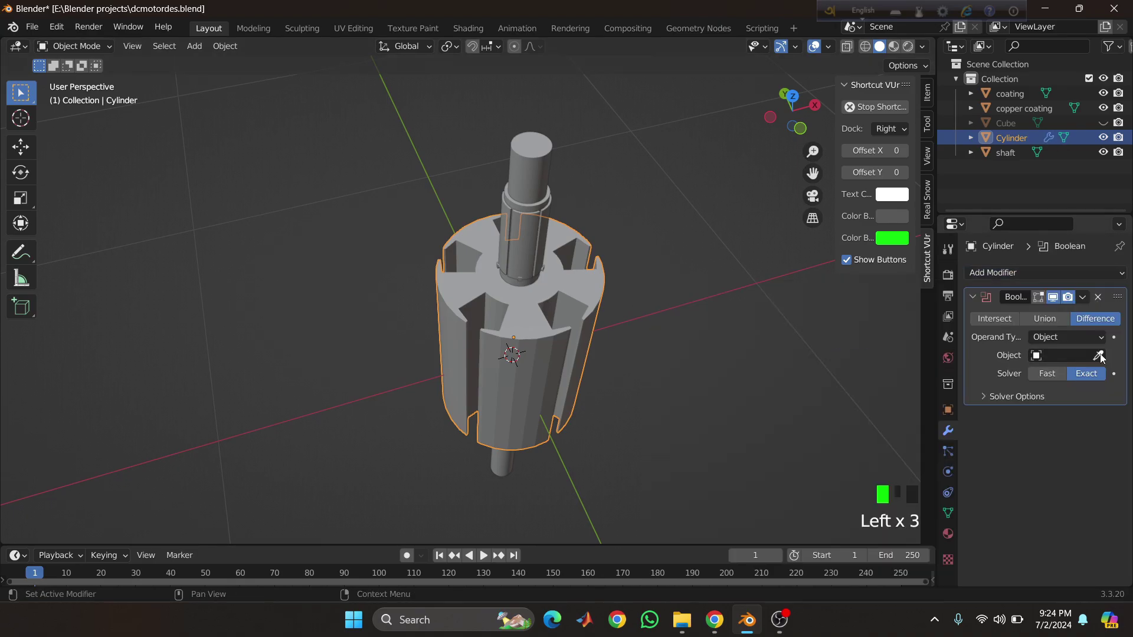
pyautogui.click(521, 200)
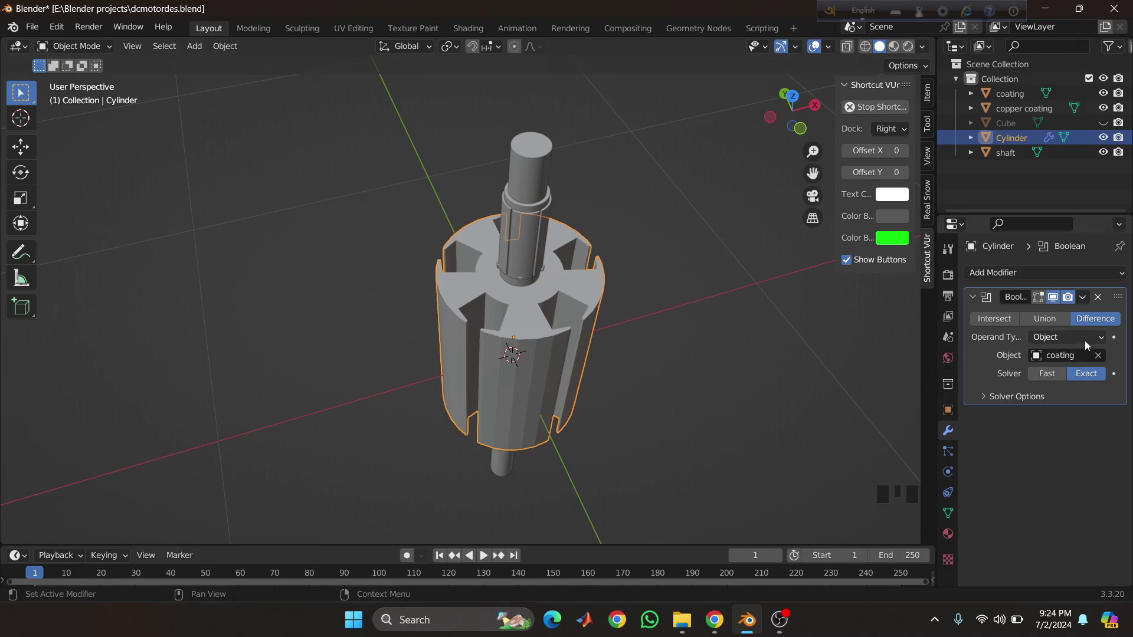
pyautogui.click(1084, 297)
pyautogui.click(1015, 314)
# - Try moving the slotted cylinder about 0.34 m up along Z to check the cut hole, and undo the move
pyautogui.press('g')
pyautogui.press('z')
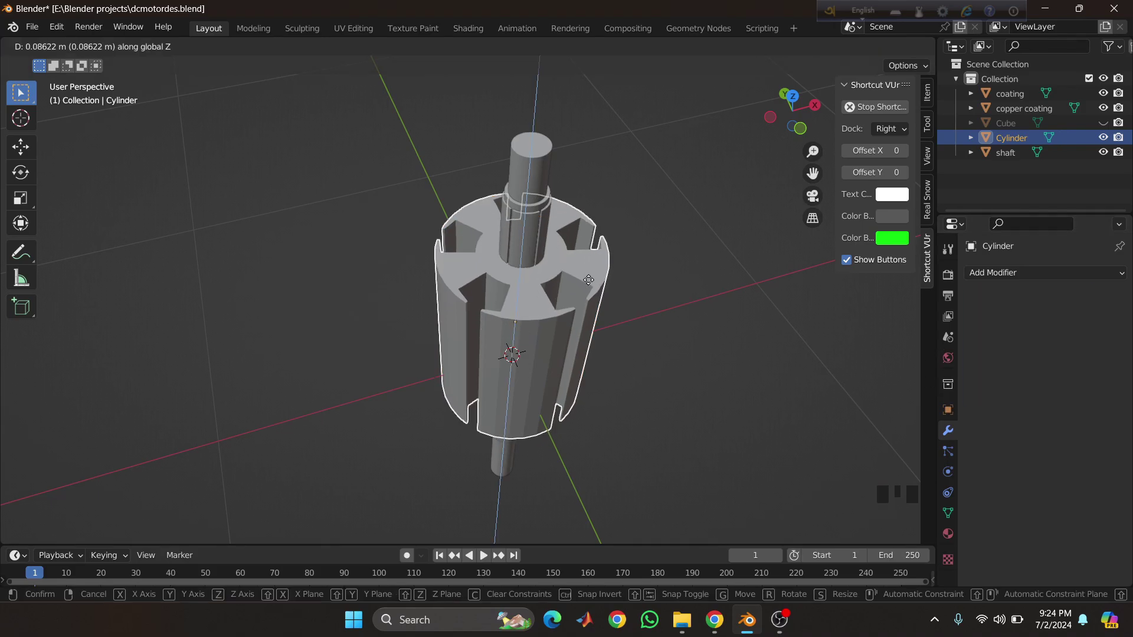
pyautogui.click(593, 229)
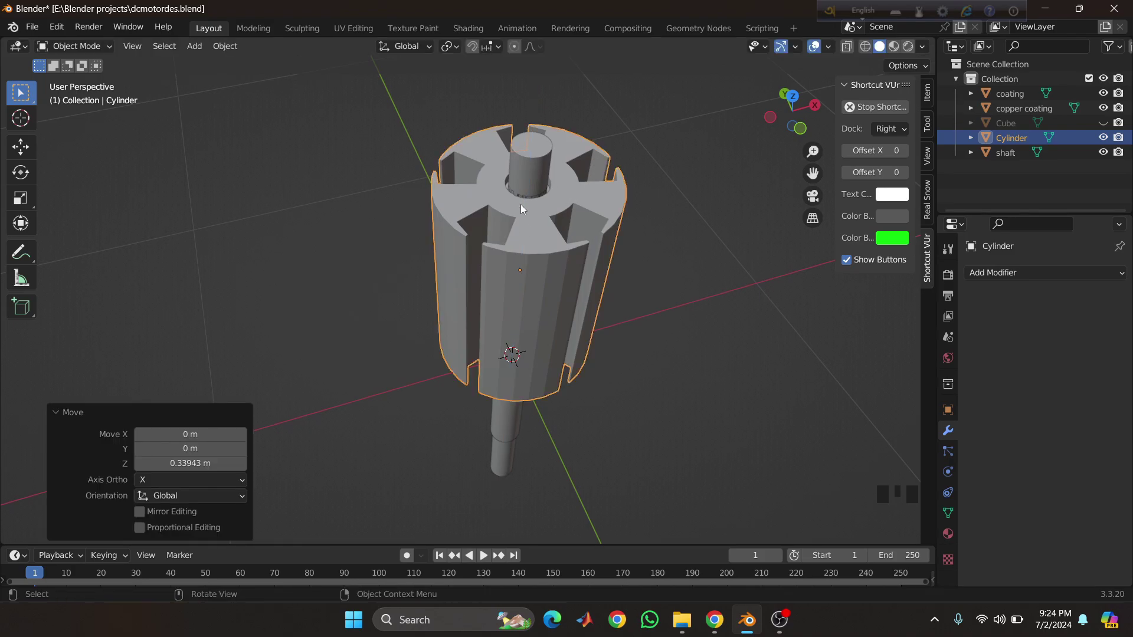
pyautogui.hotkey('ctrl', 'z')
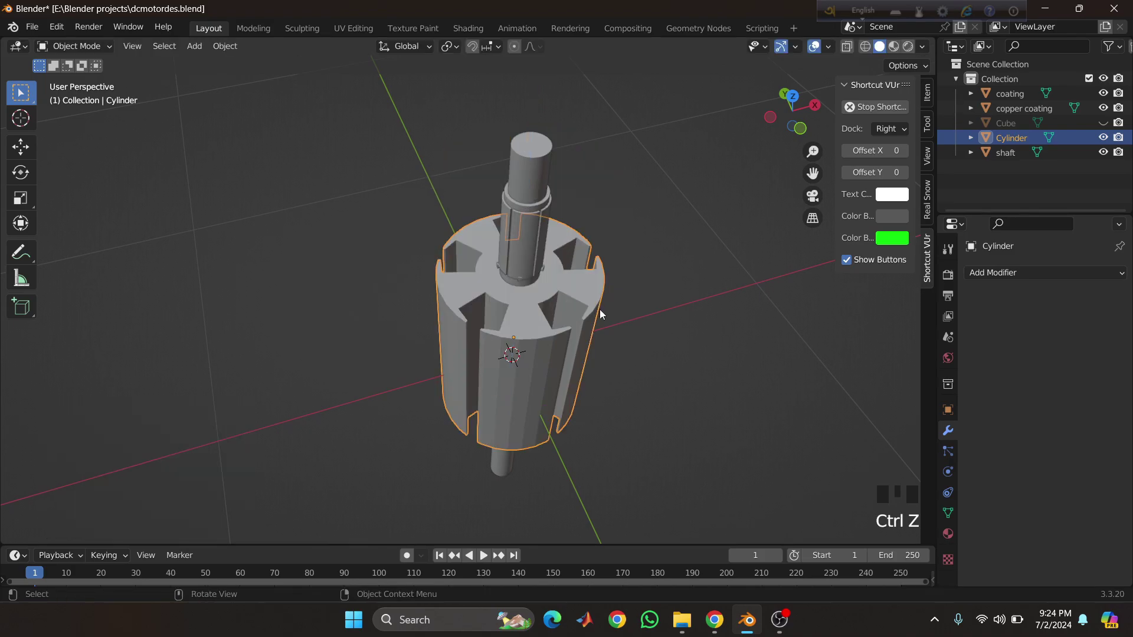
# - Select the cylinder, shaft, coating and copper coating together and rotate them 180° about the global Y axis
pyautogui.moveTo(599, 314); pyautogui.dragTo(648, 248, button='middle')
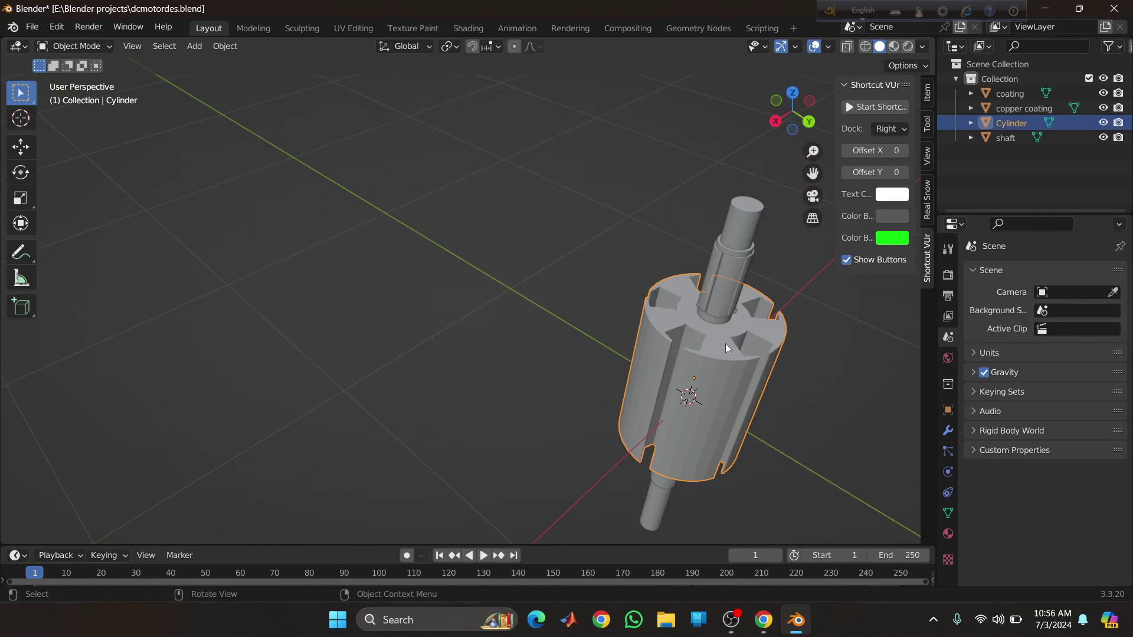
pyautogui.moveTo(618, 99); pyautogui.dragTo(841, 531)
pyautogui.moveTo(800, 468); pyautogui.dragTo(790, 405, button='middle')
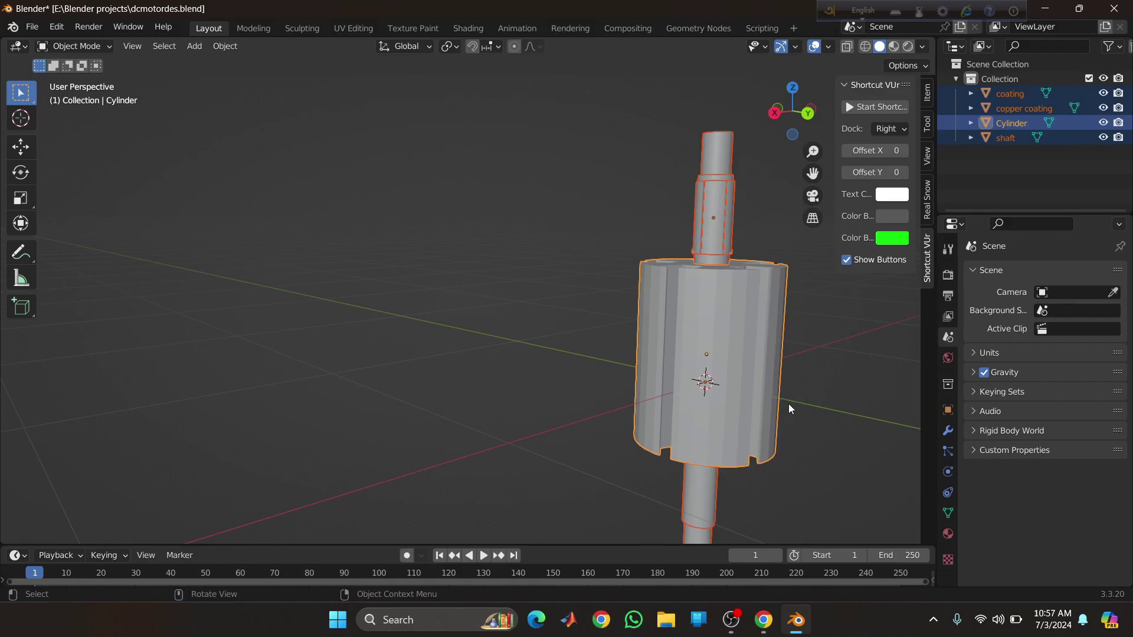
pyautogui.press('r')
pyautogui.write('x')
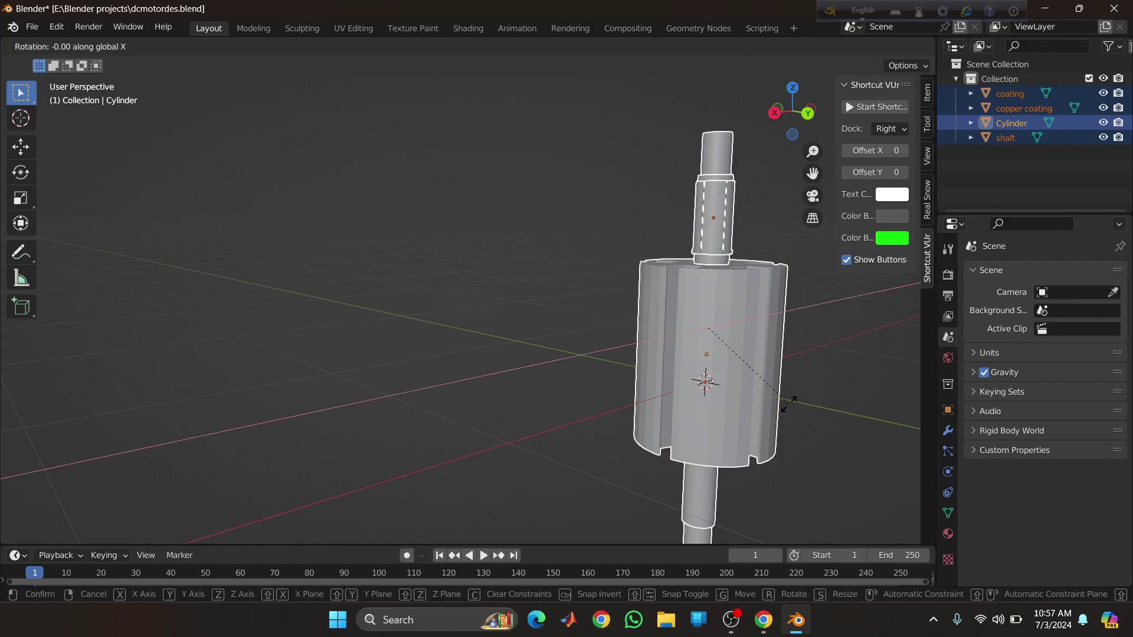
pyautogui.write('y1')
pyautogui.write('80')
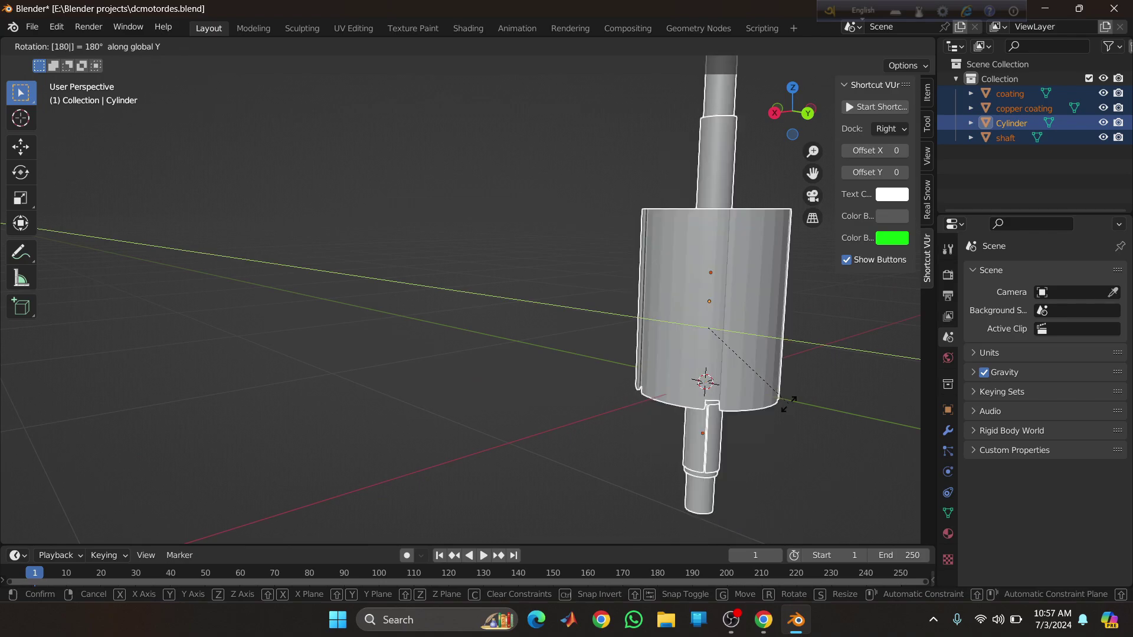
pyautogui.press('Return')
pyautogui.click(898, 388)
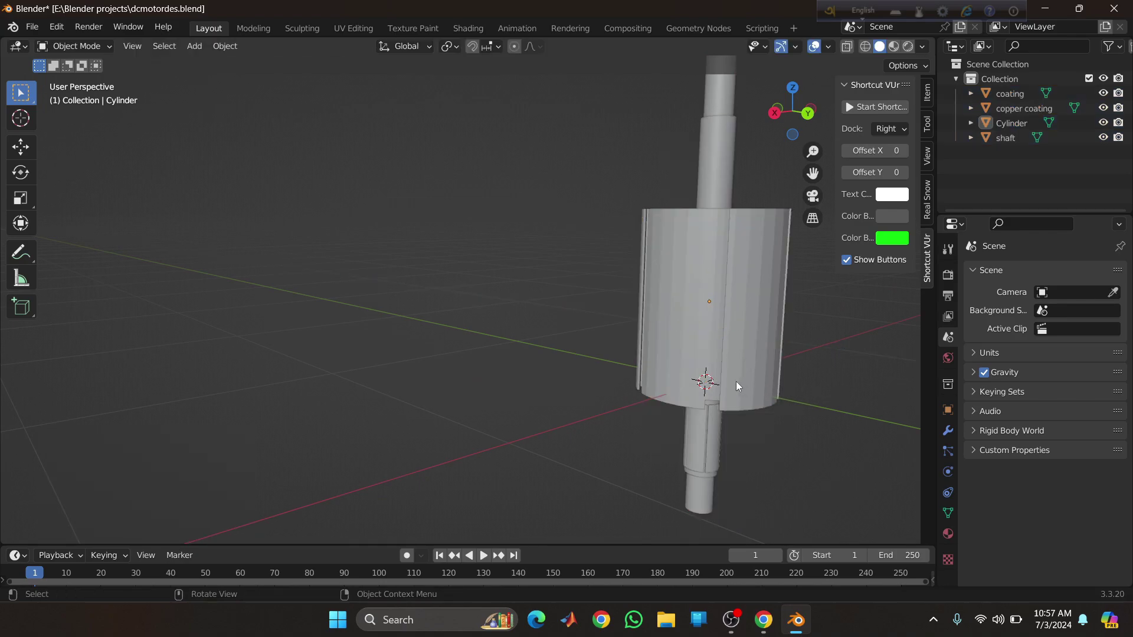
# - Move the slotted cylinder slightly up along global Z on the shaft
pyautogui.moveTo(735, 381); pyautogui.dragTo(750, 448, button='middle')
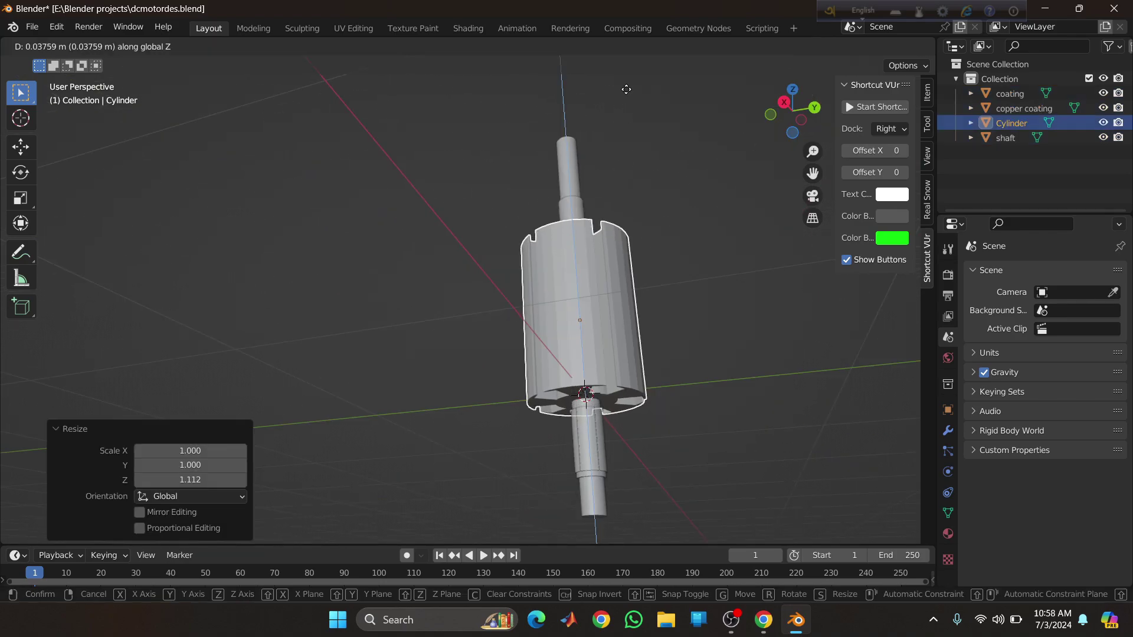
pyautogui.click(627, 100)
# - Scale the coating around the shaft to about 0.926 along global Z
pyautogui.moveTo(626, 100); pyautogui.dragTo(580, 163, button='middle')
pyautogui.click(579, 163)
pyautogui.moveTo(677, 129); pyautogui.dragTo(671, 106, button='middle')
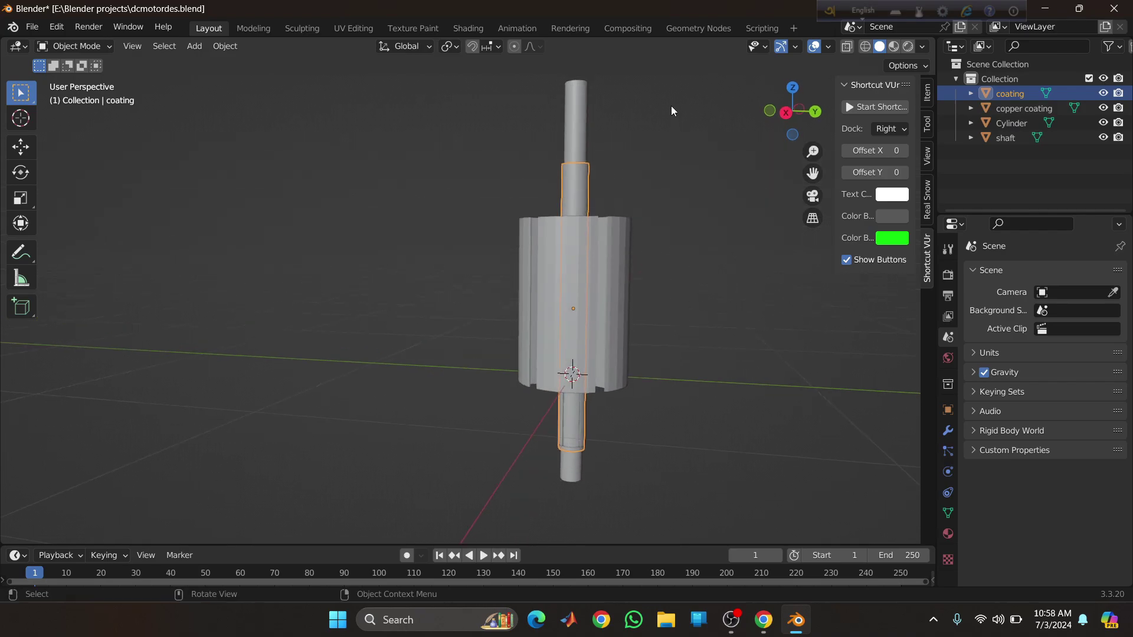
pyautogui.press('s')
pyautogui.press('z')
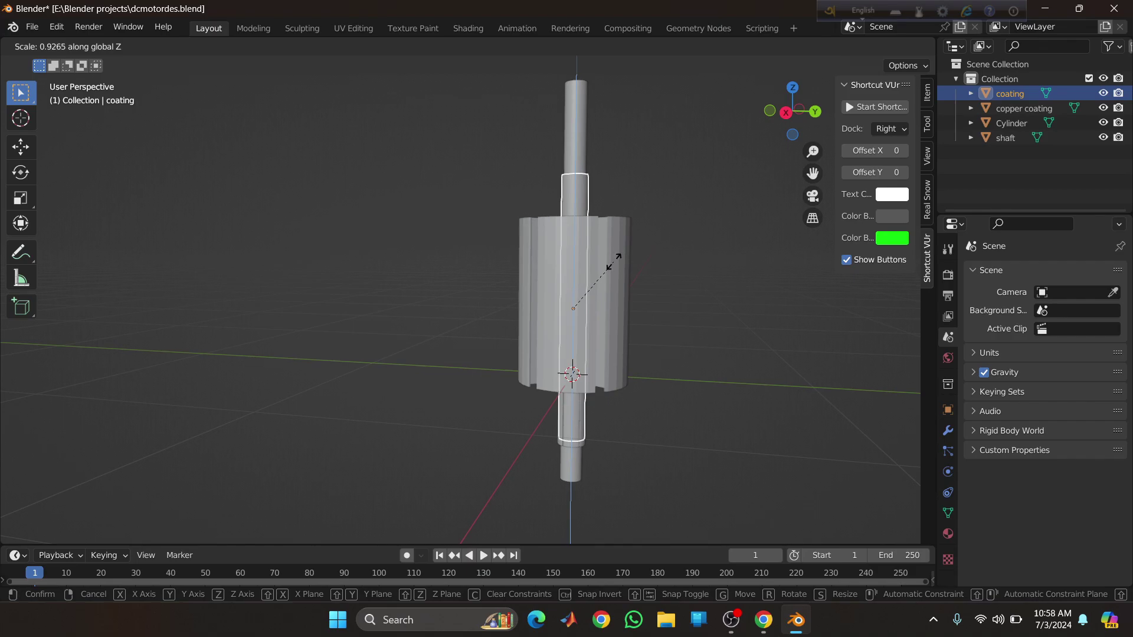
pyautogui.click(616, 268)
# - Move the shortened coating down along global Z relative to the slotted cylinder
pyautogui.press('g')
pyautogui.press('z')
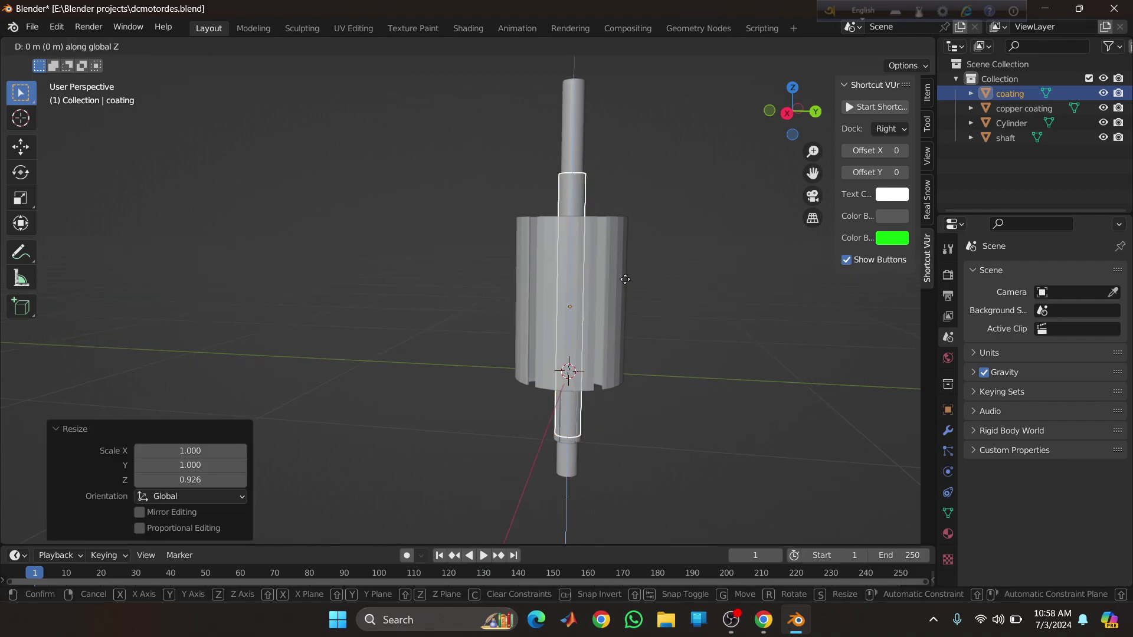
pyautogui.click(628, 381)
pyautogui.moveTo(619, 287); pyautogui.dragTo(628, 271, button='middle')
pyautogui.moveTo(614, 197); pyautogui.dragTo(599, 227, button='middle')
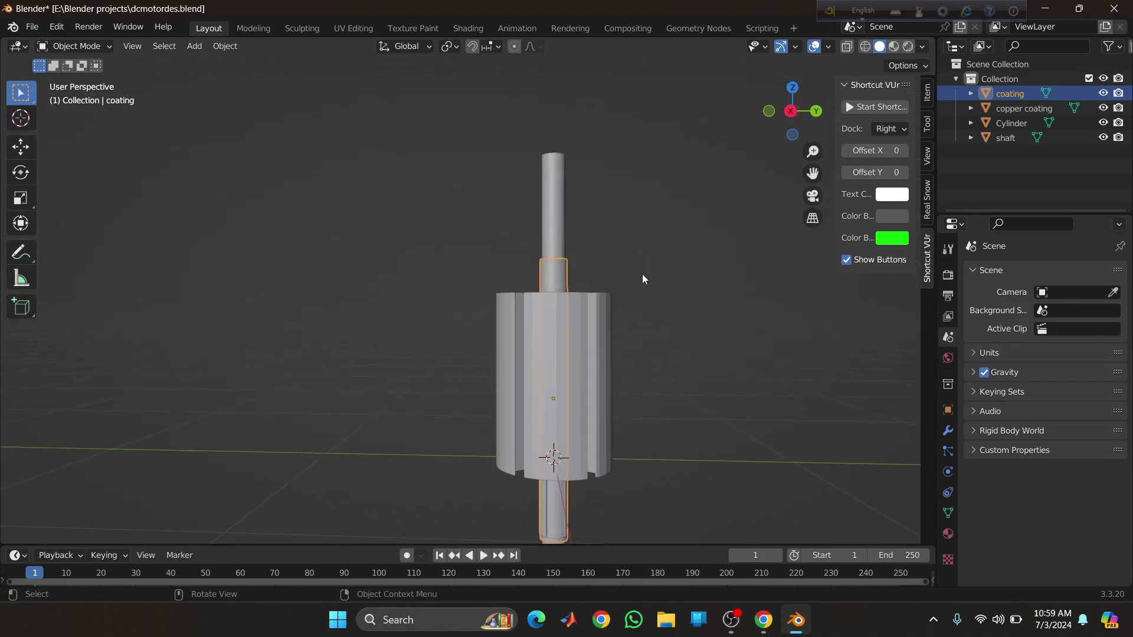
# - Scale the coating by another 0.931 or so along Z and lower it until its upper end barely protrudes from the cylinder
pyautogui.keyDown('shift'); pyautogui.moveTo(643, 274); pyautogui.dragTo(635, 215, button='middle'); pyautogui.keyUp('shift')
pyautogui.press('s')
pyautogui.press('z')
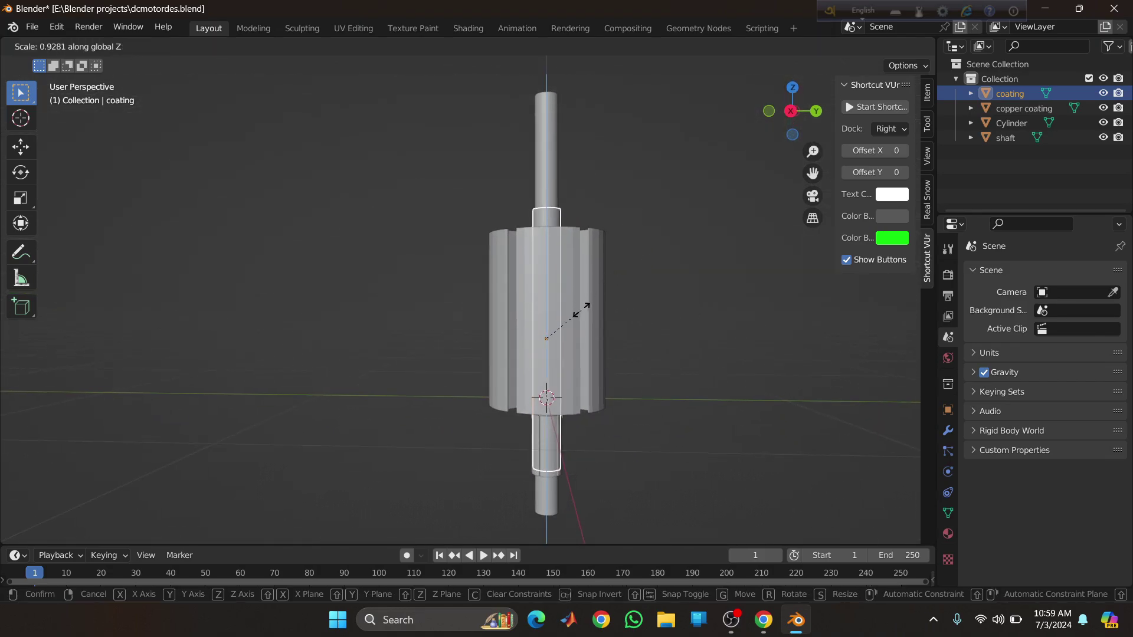
pyautogui.click(586, 299)
pyautogui.press('g')
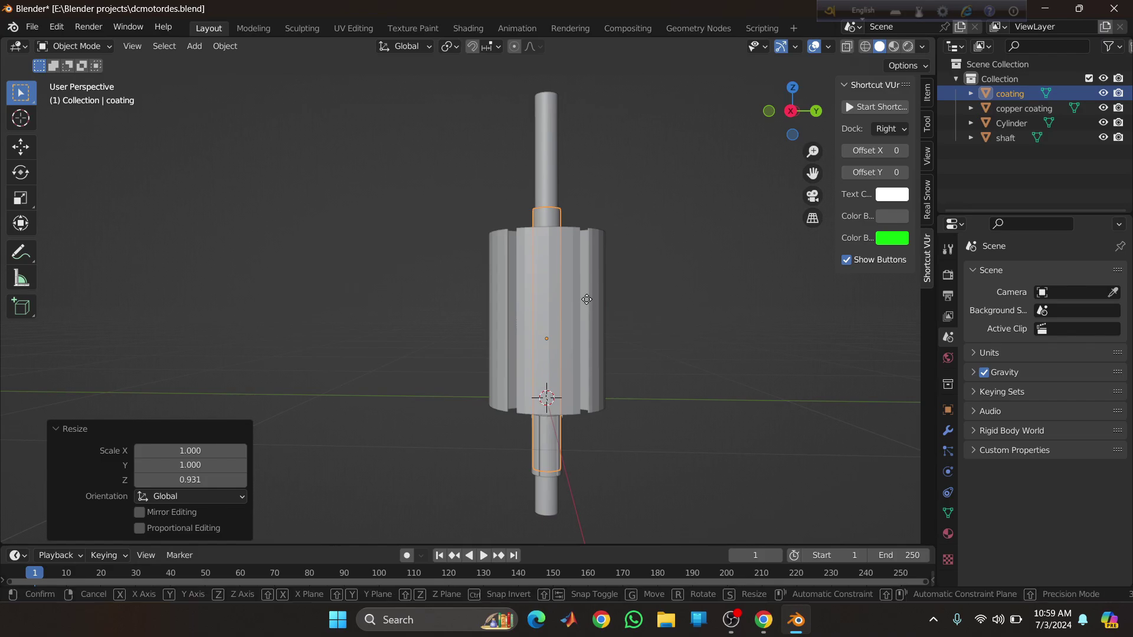
pyautogui.press('z')
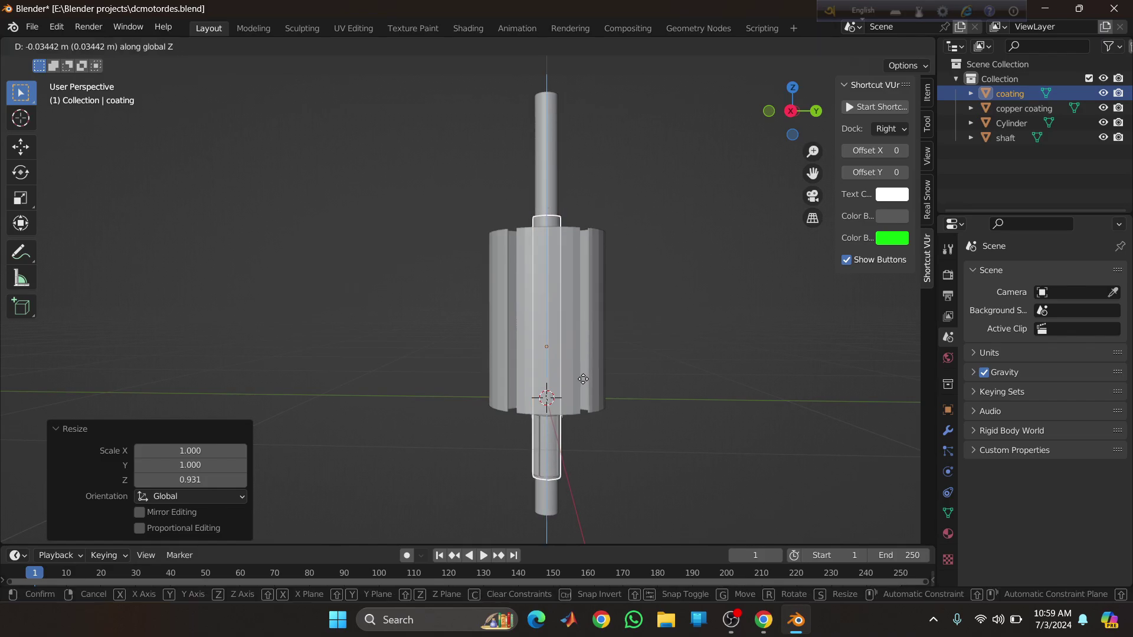
pyautogui.click(589, 251)
pyautogui.moveTo(589, 250); pyautogui.dragTo(507, 246, button='middle')
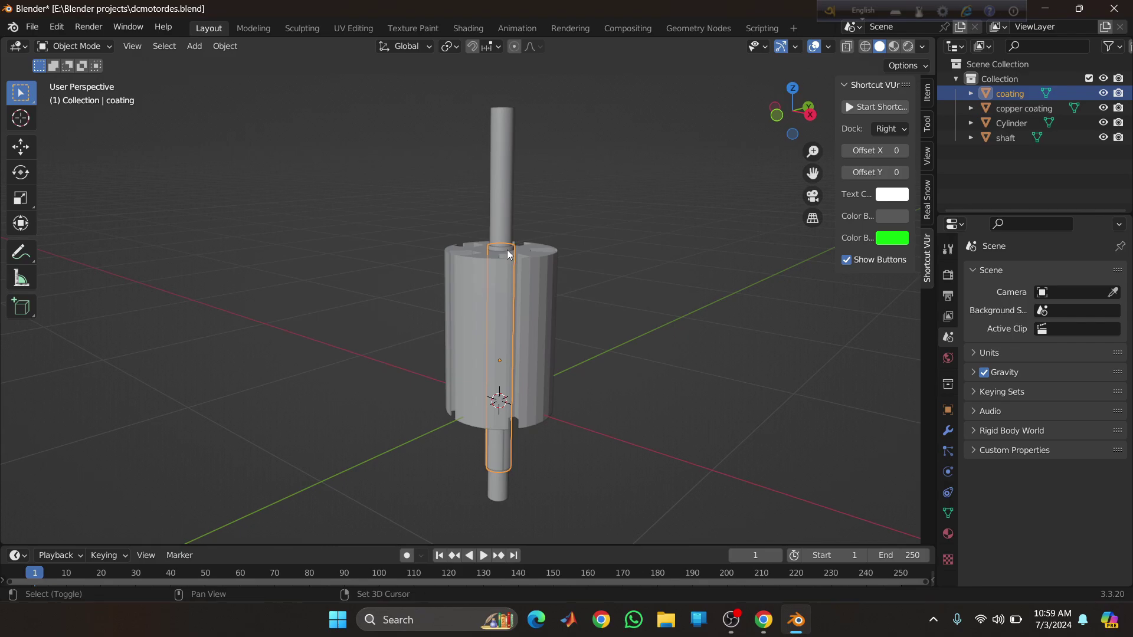
# - Duplicate the coating about 0.684 m up along Z and flatten the copy into a thin ring, scaled to about 0.032 in Z
pyautogui.hotkey('shift', 'd')
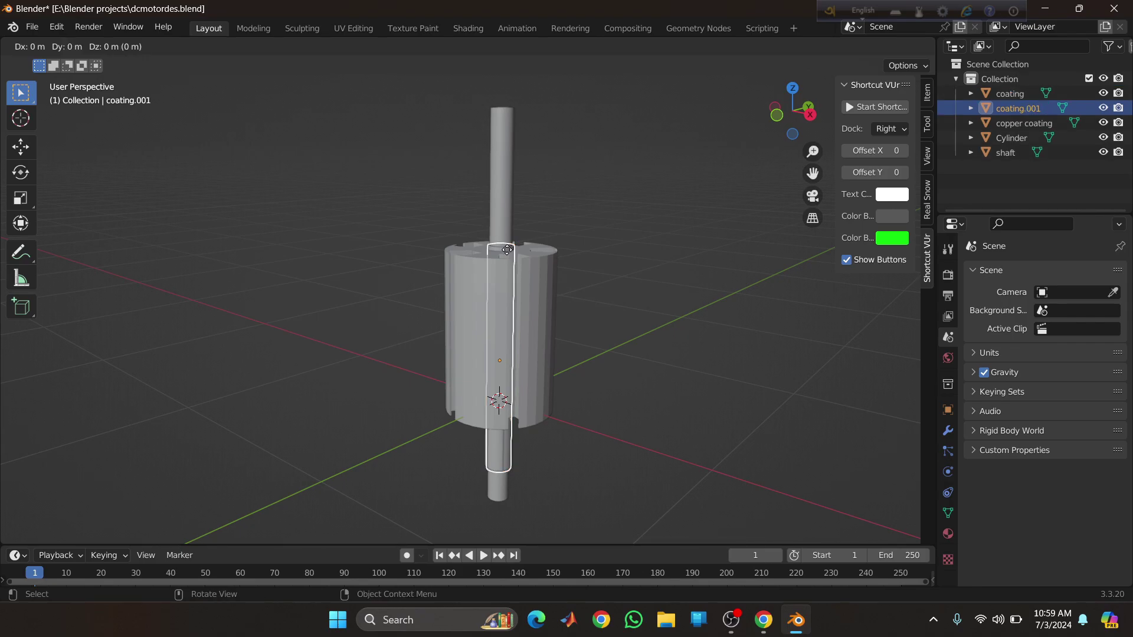
pyautogui.press('z')
pyautogui.click(525, 484)
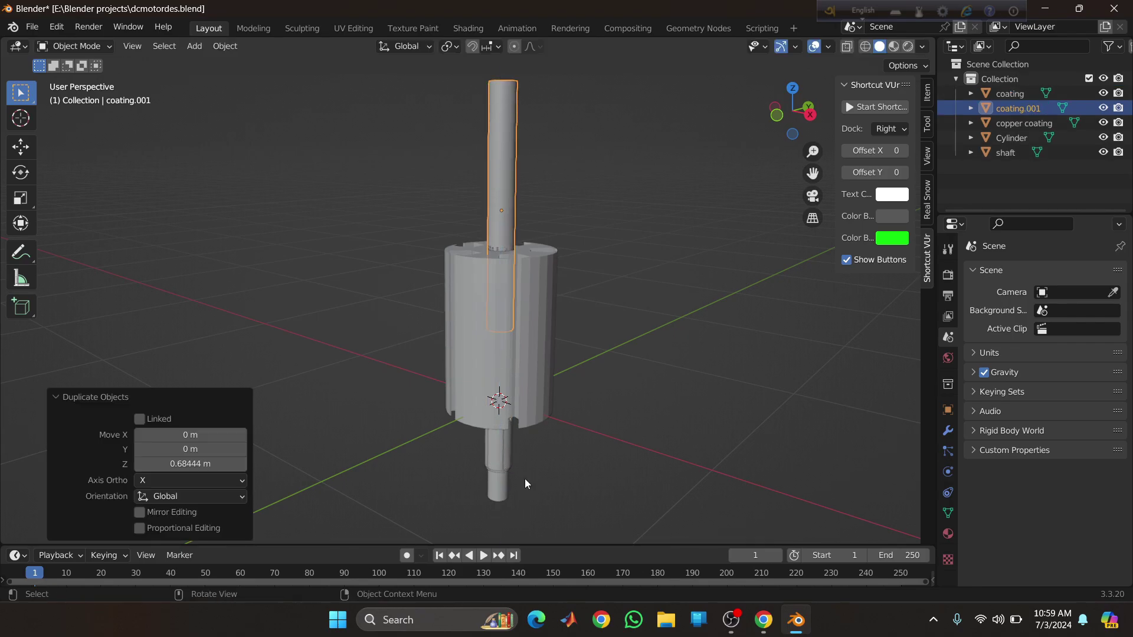
pyautogui.press('s')
pyautogui.press('z')
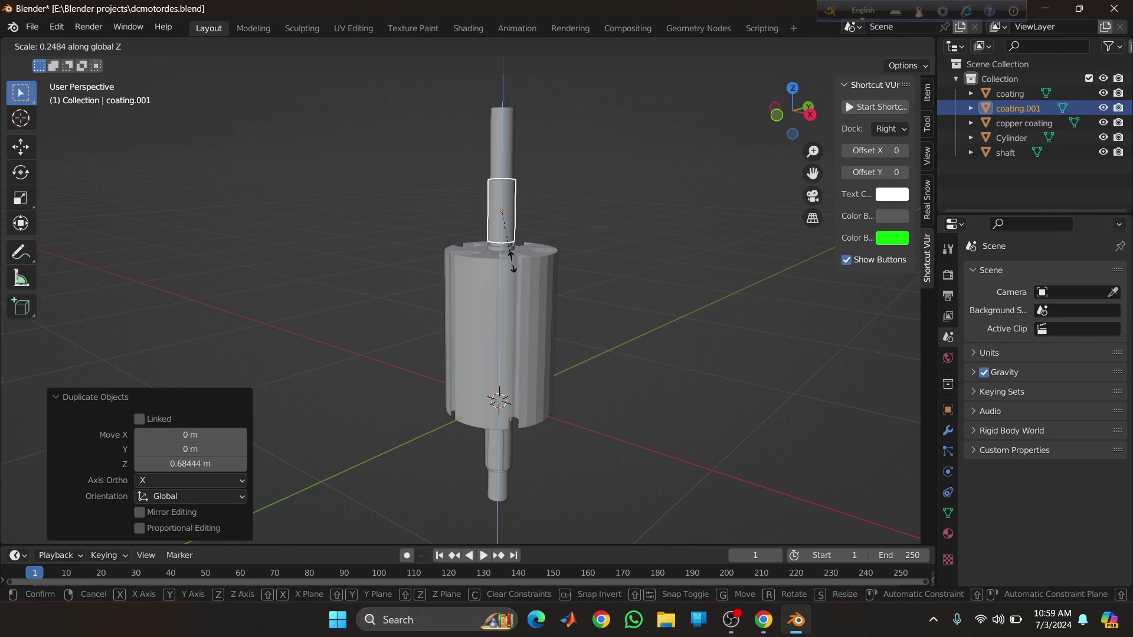
pyautogui.click(506, 221)
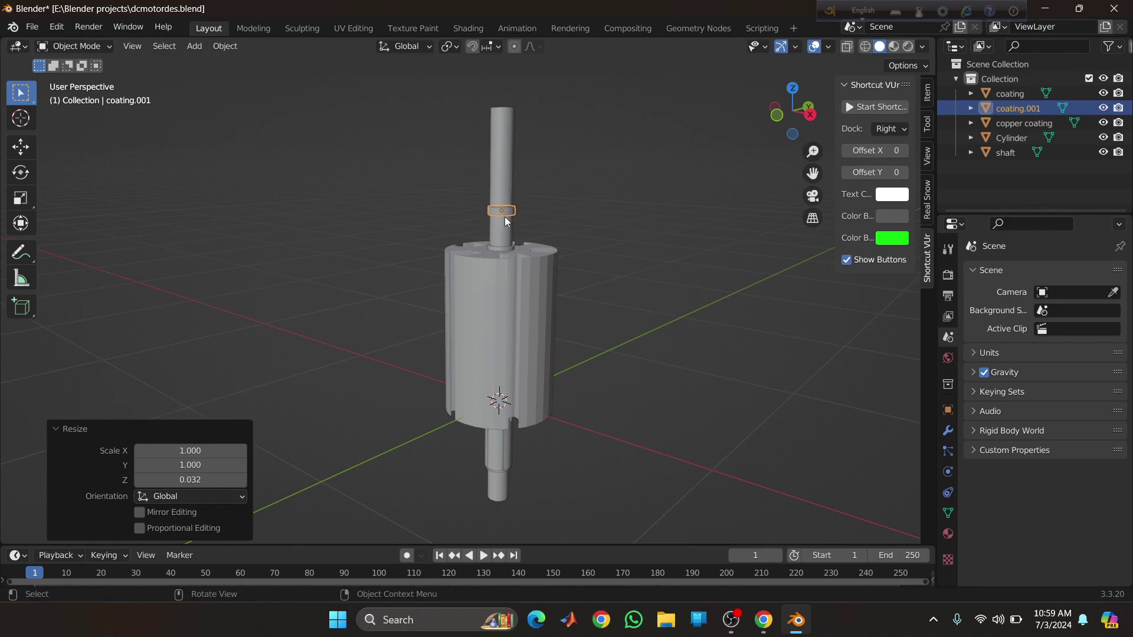
pyautogui.scroll(4, 529, 316)
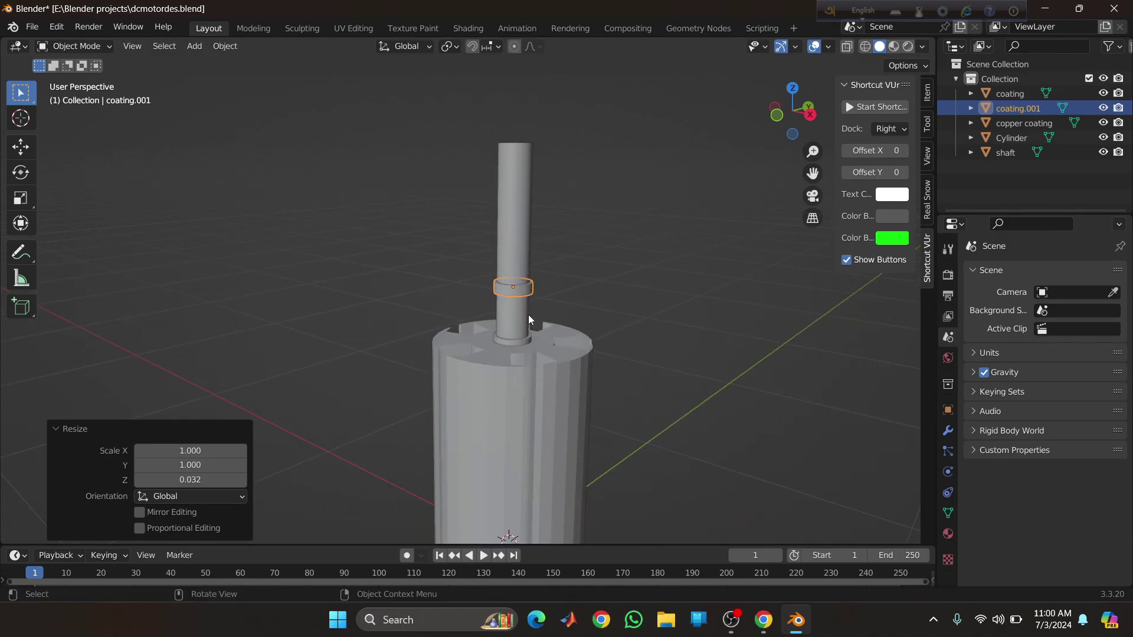
pyautogui.scroll(3, 451, 197)
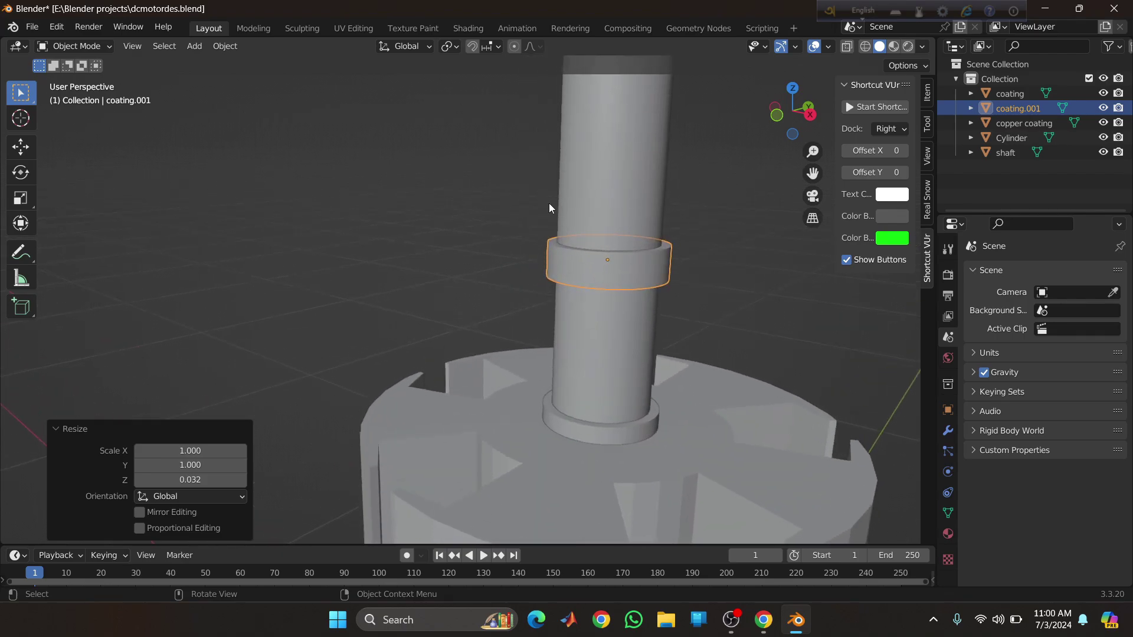
pyautogui.moveTo(600, 243); pyautogui.dragTo(545, 356, button='middle')
pyautogui.scroll(2, 545, 357)
pyautogui.press('s')
pyautogui.rightClick(578, 431)
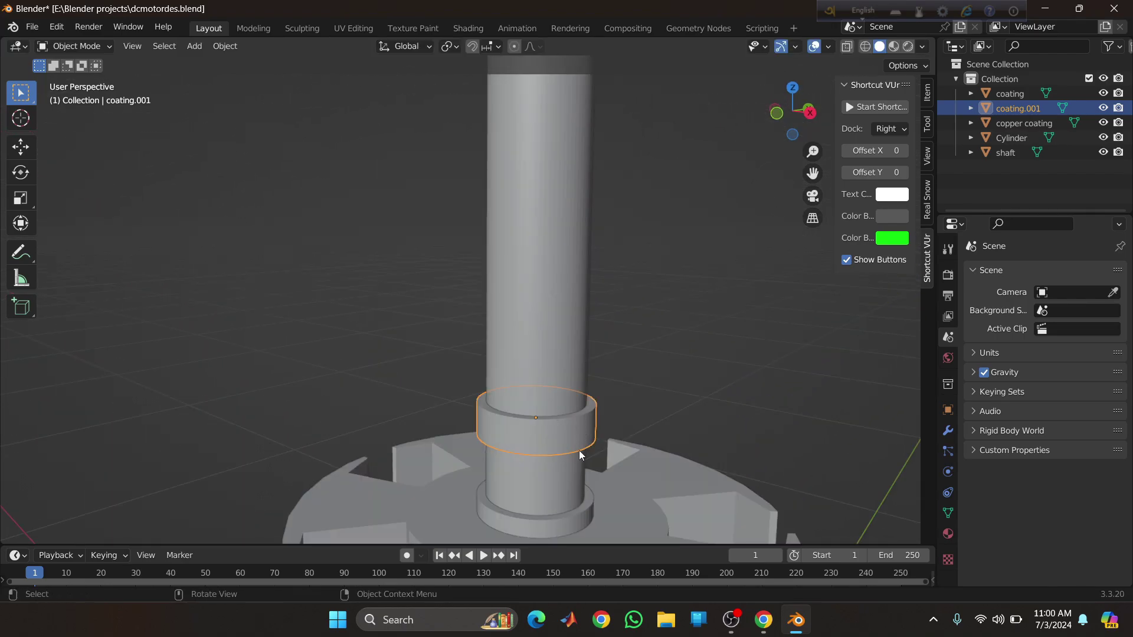
pyautogui.moveTo(579, 450); pyautogui.dragTo(572, 411, button='middle')
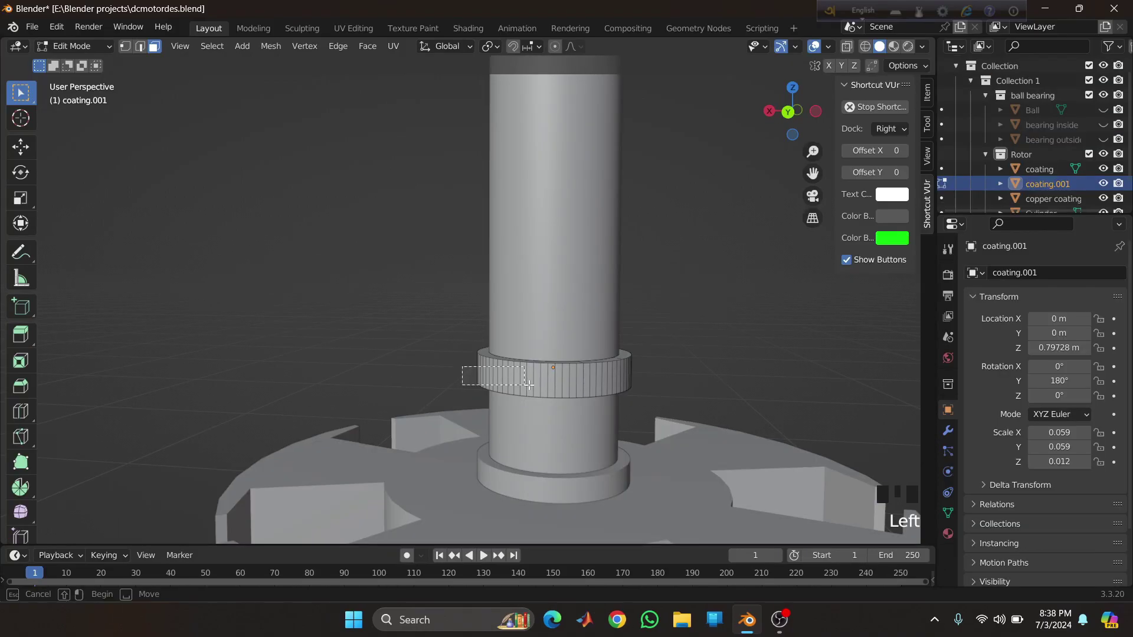
# - Select all outer side faces around the thin shaft ring coating.001 and inset them with a thickness of about 0.21 m
pyautogui.moveTo(462, 366); pyautogui.dragTo(649, 381)
pyautogui.moveTo(462, 366); pyautogui.dragTo(649, 381)
pyautogui.moveTo(649, 381); pyautogui.dragTo(472, 389, button='middle')
pyautogui.scroll(1, 472, 390)
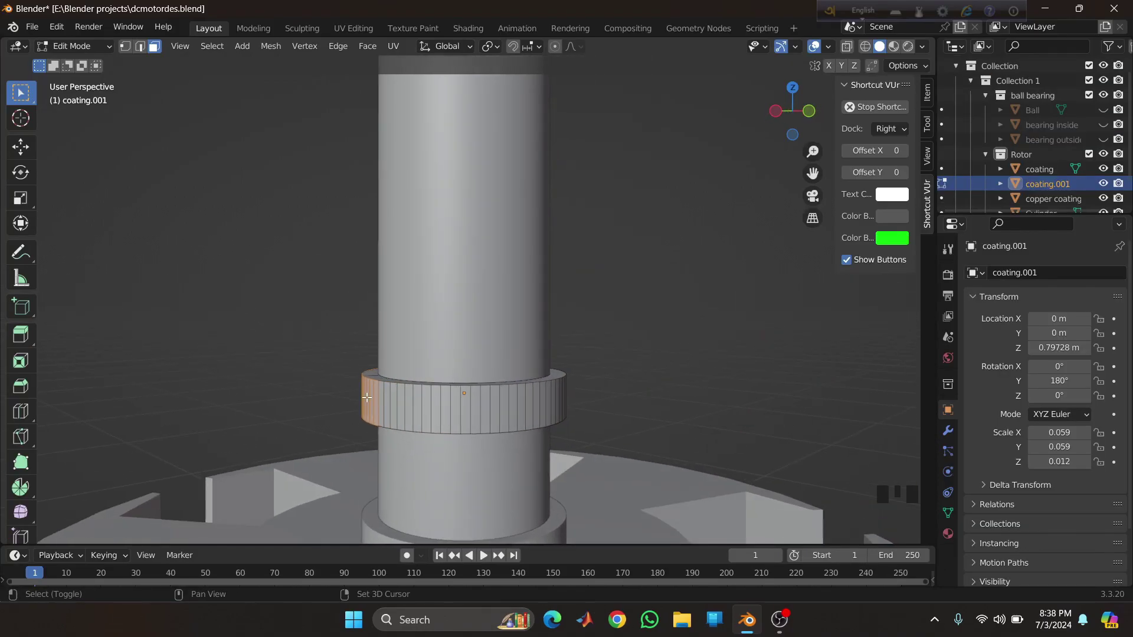
pyautogui.keyDown('shift'); pyautogui.moveTo(366, 397); pyautogui.dragTo(591, 407); pyautogui.keyUp('shift')
pyautogui.moveTo(590, 408); pyautogui.dragTo(342, 399, button='middle')
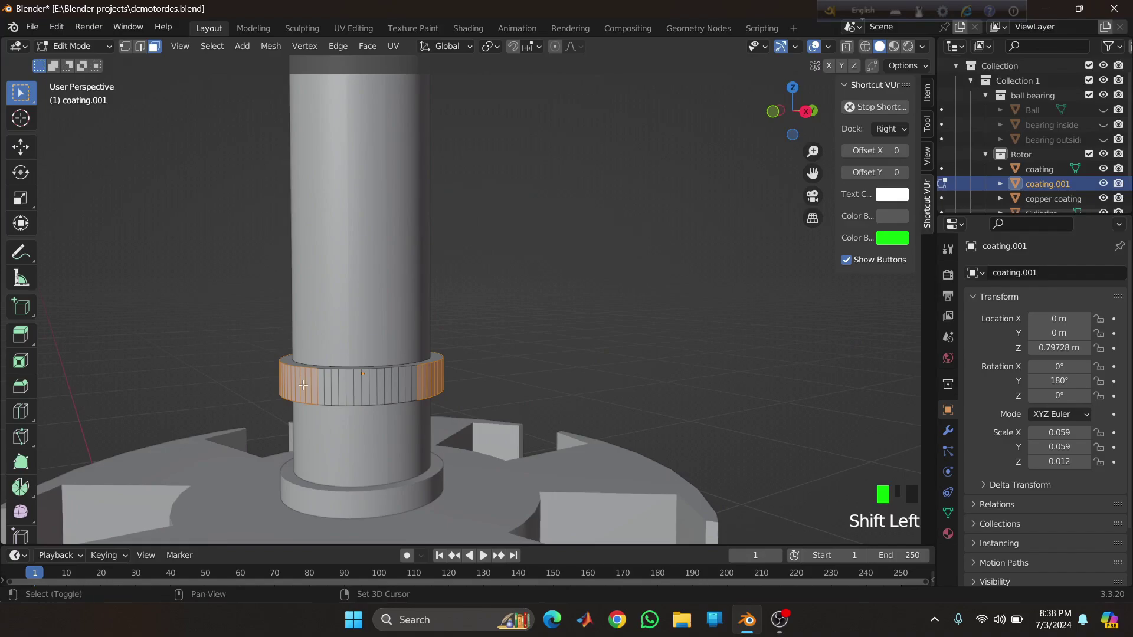
pyautogui.keyDown('shift'); pyautogui.moveTo(303, 385); pyautogui.dragTo(441, 390); pyautogui.keyUp('shift')
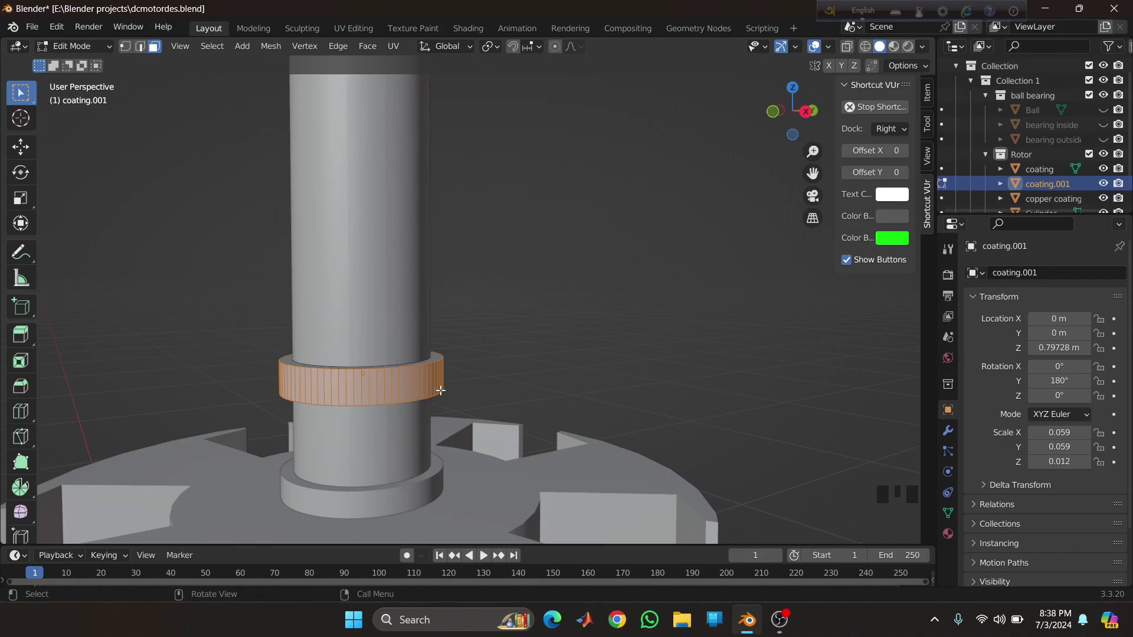
pyautogui.press('i')
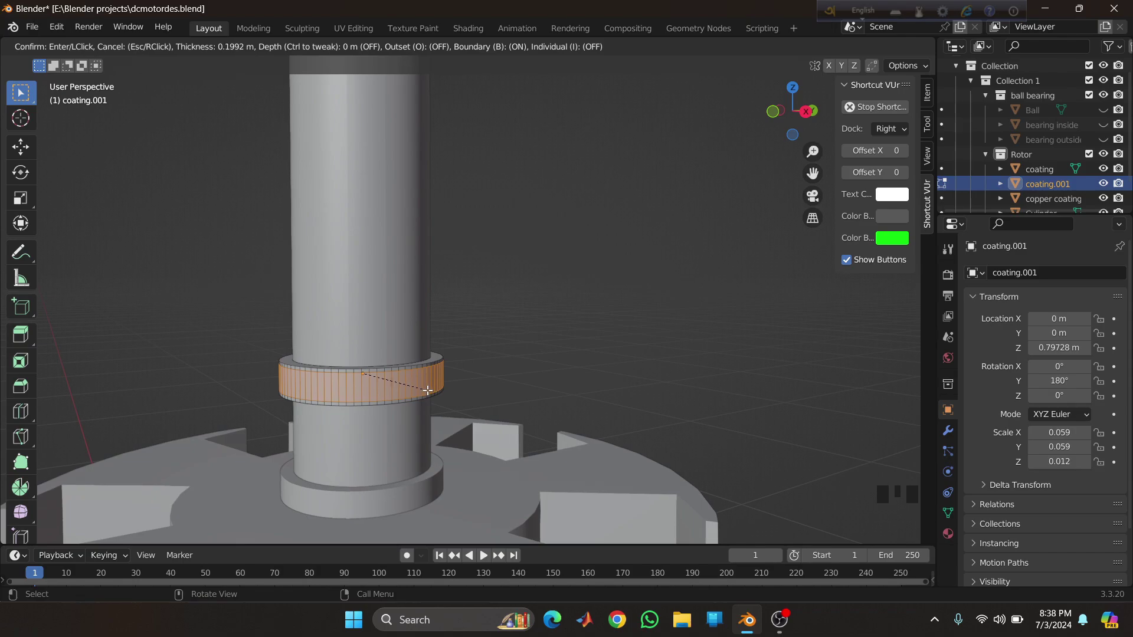
pyautogui.click(426, 392)
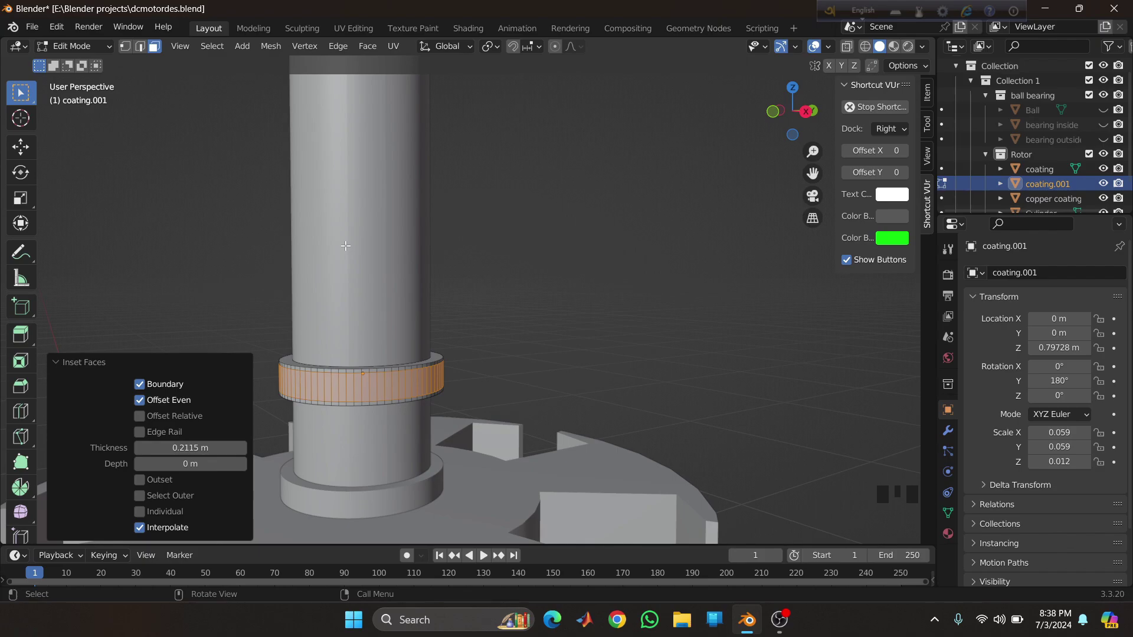
# - Extrude the inset outer faces of ring coating.001 along their normals by -0.027 m to form a groove around it
pyautogui.hotkey('alt', 'e')
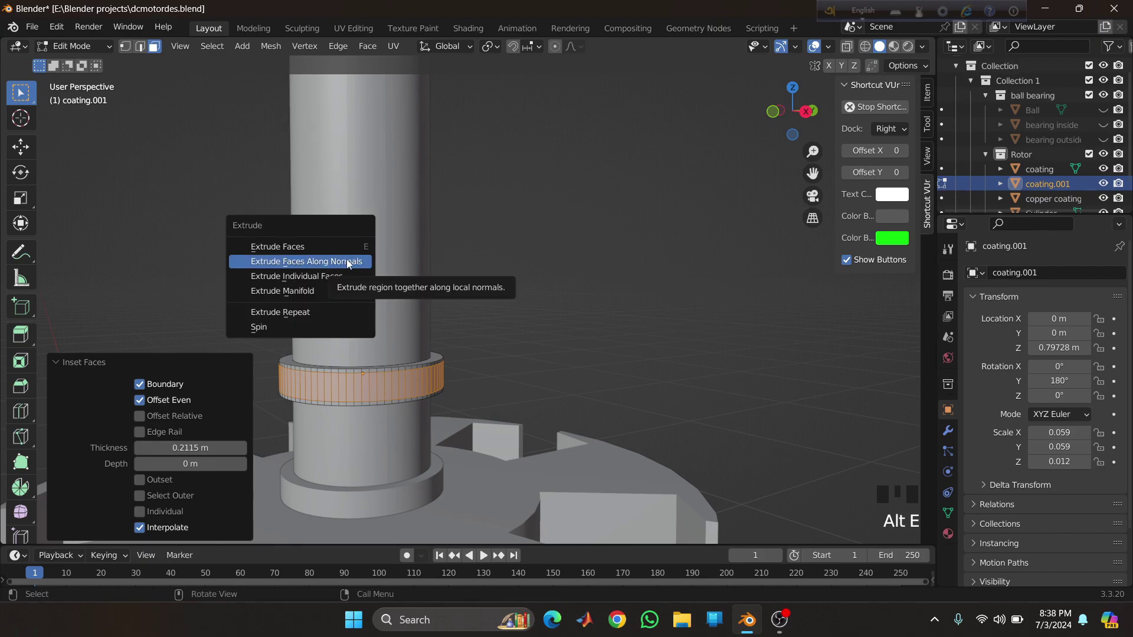
pyautogui.click(347, 264)
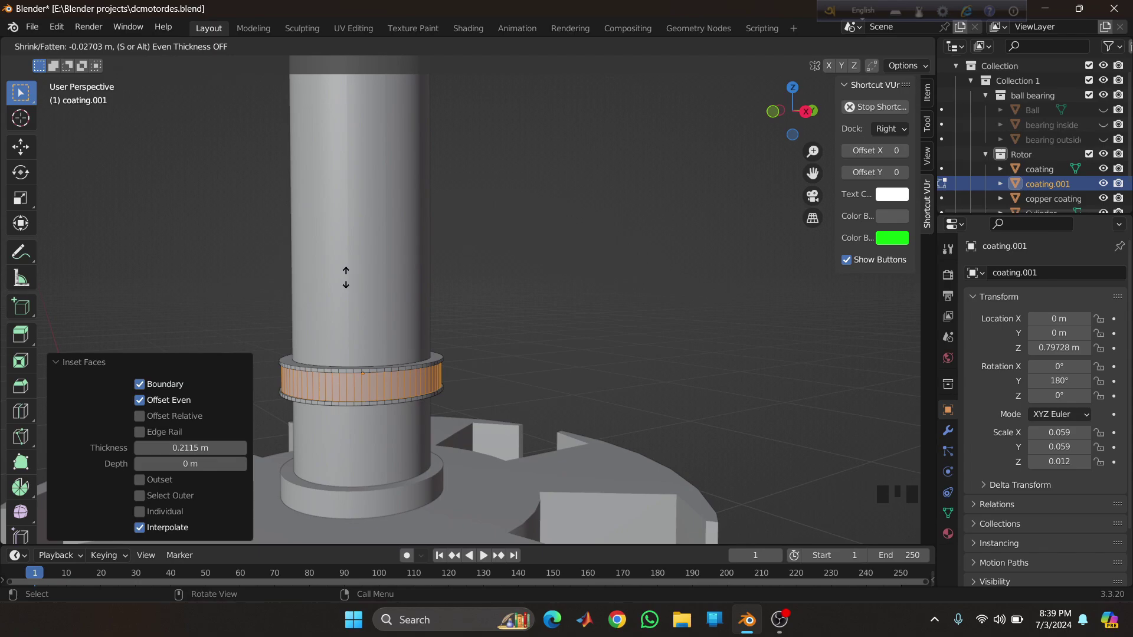
pyautogui.click(346, 278)
pyautogui.scroll(2, 346, 316)
pyautogui.scroll(3, 346, 317)
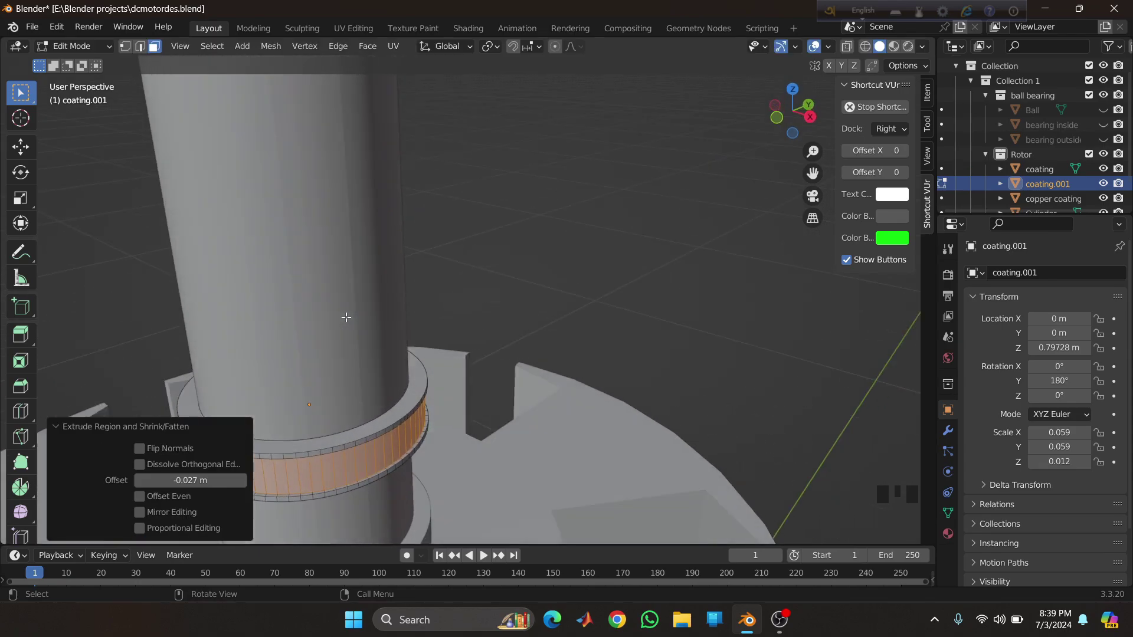
pyautogui.moveTo(345, 317); pyautogui.dragTo(433, 349, button='middle')
pyautogui.click(433, 349)
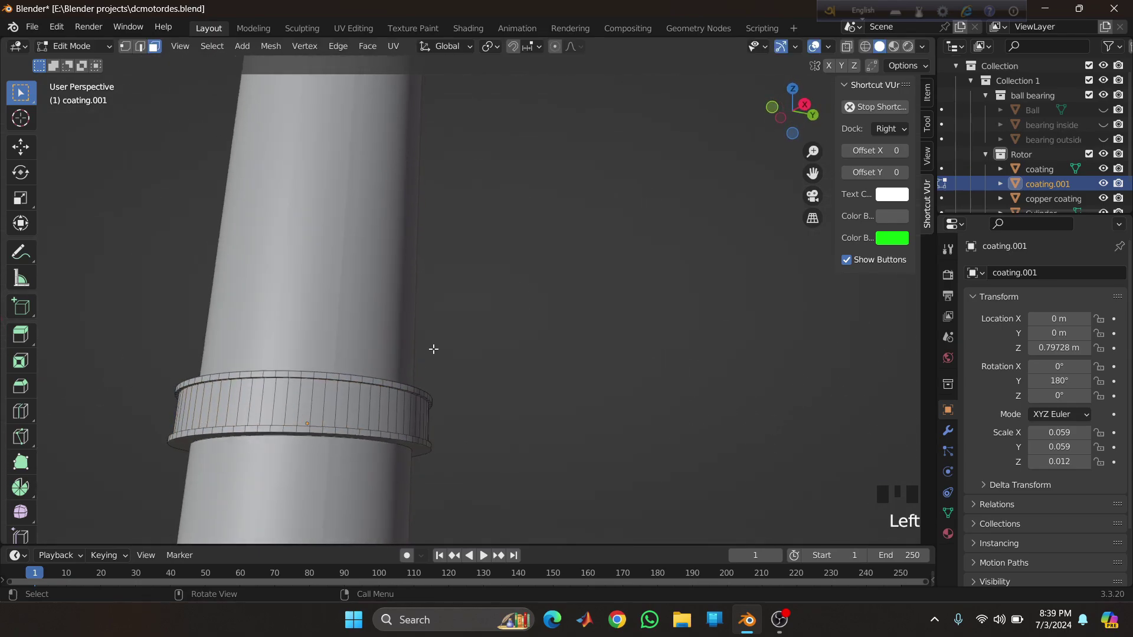
pyautogui.press('Tab')
pyautogui.scroll(-3, 416, 363)
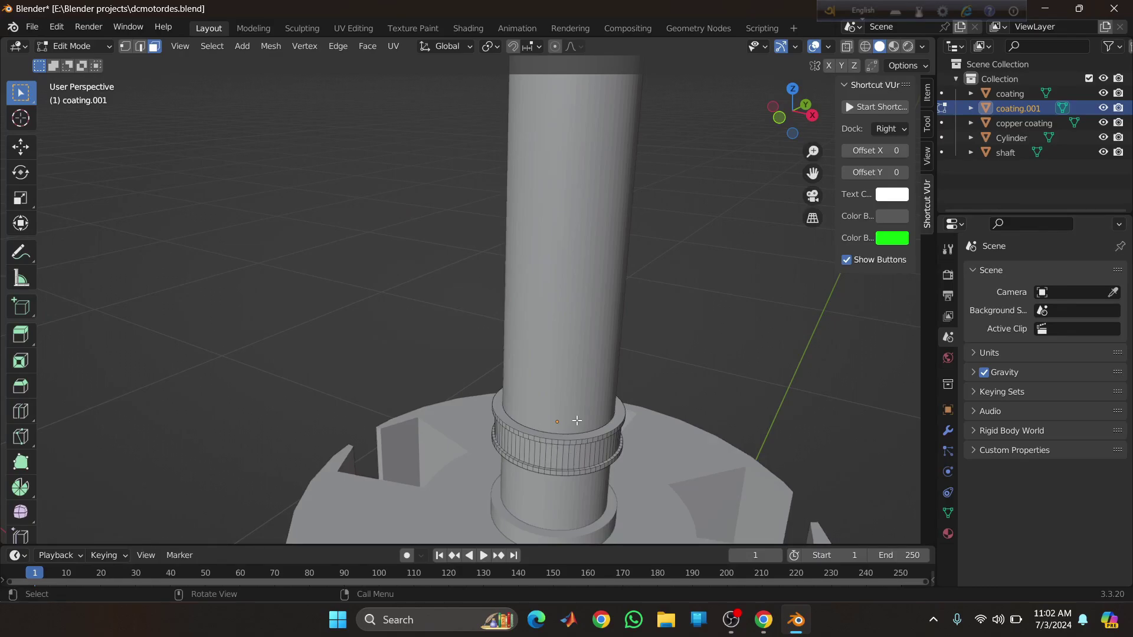
# - Rename the grooved ring coating.001 as bearing inside and return to Object Mode
pyautogui.doubleClick(1014, 109)
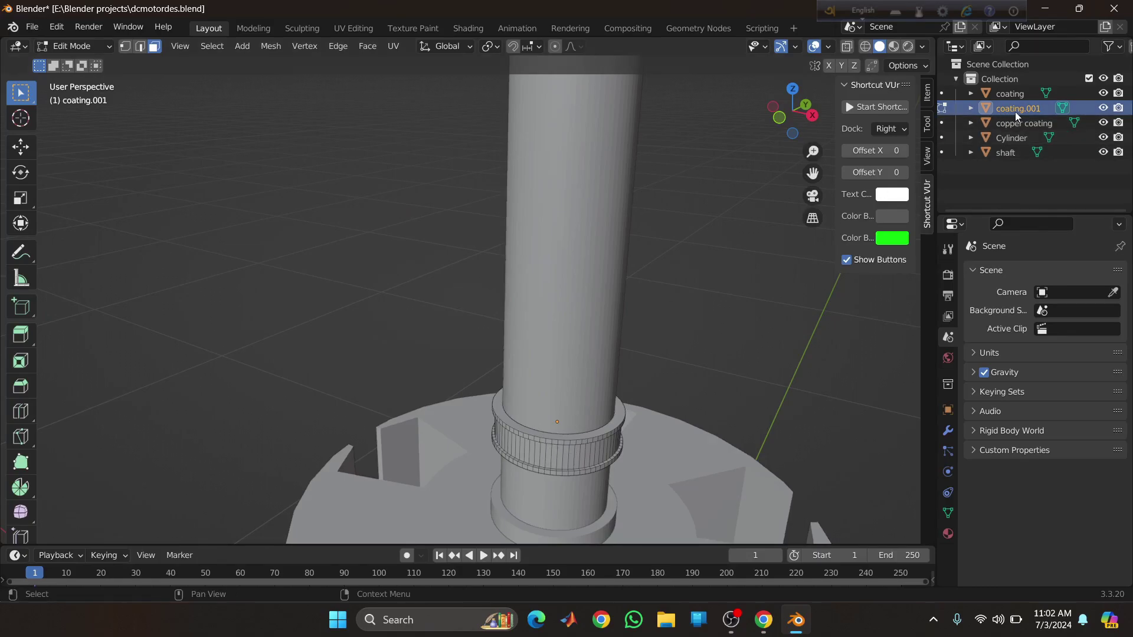
pyautogui.press('BackSpace')
pyautogui.press('Return')
pyautogui.moveTo(488, 410); pyautogui.dragTo(579, 385, button='middle')
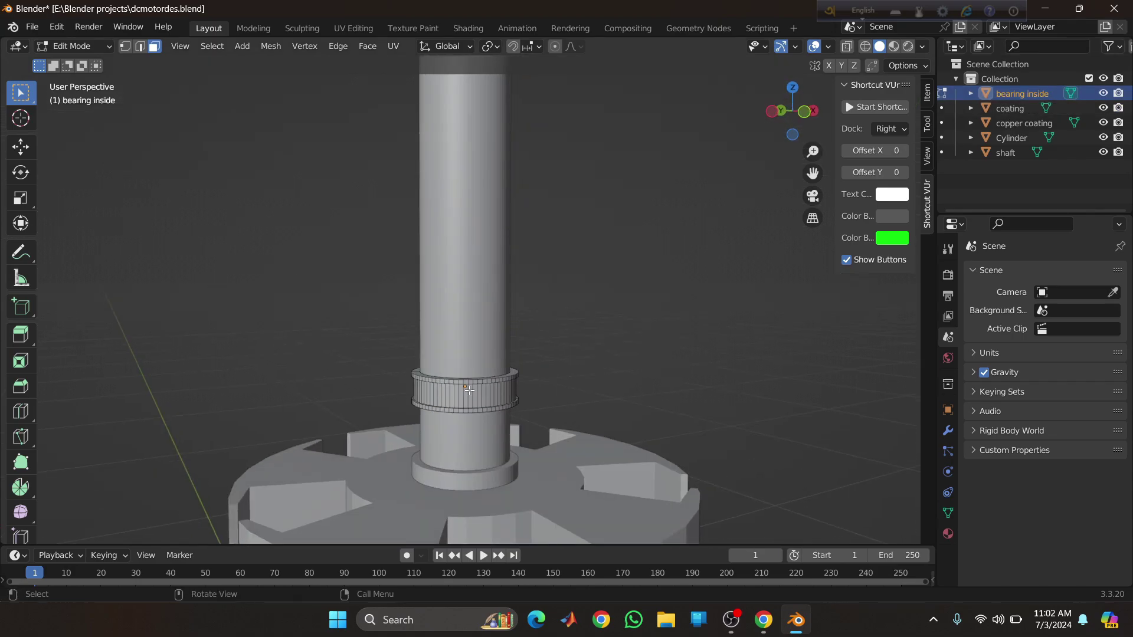
pyautogui.press('Tab')
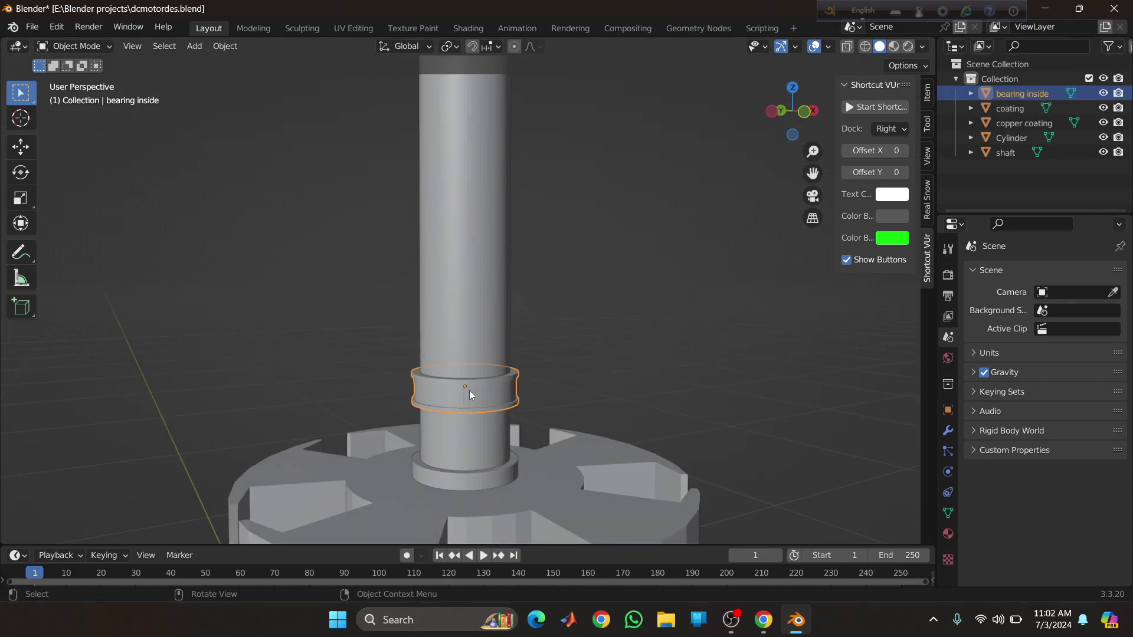
# - Add a 32-sided mesh cylinder at the origin and scale it down uniformly, first by 0.700 and again by 0.230
pyautogui.hotkey('shift', 'a')
pyautogui.moveTo(485, 306)
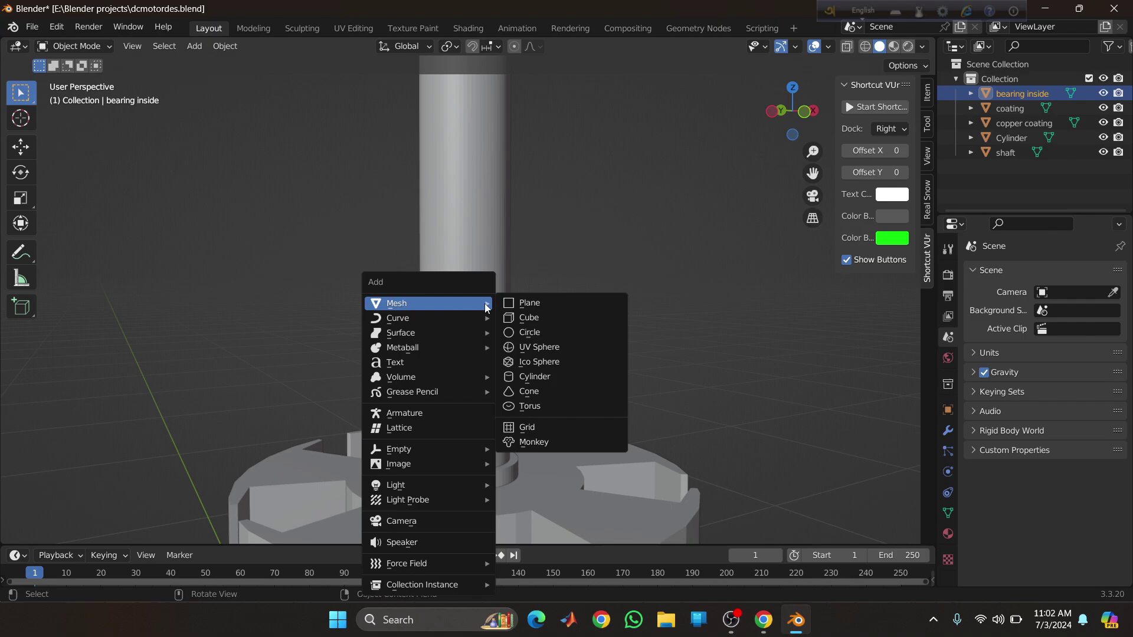
pyautogui.click(534, 376)
pyautogui.press('s')
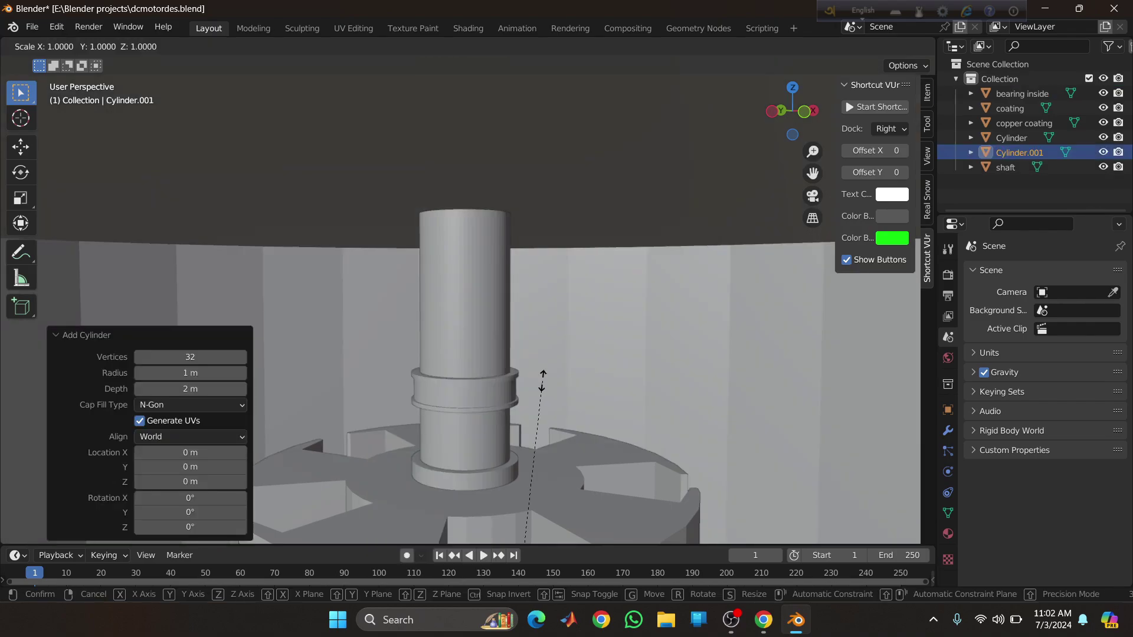
pyautogui.click(528, 163)
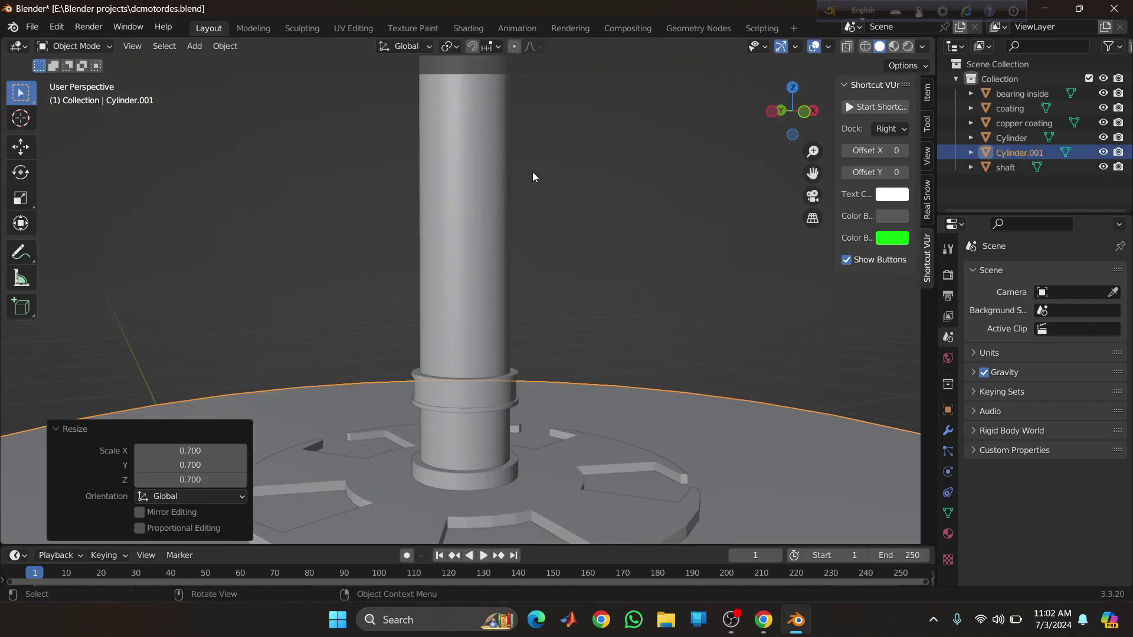
pyautogui.scroll(-4, 532, 171)
pyautogui.press('s')
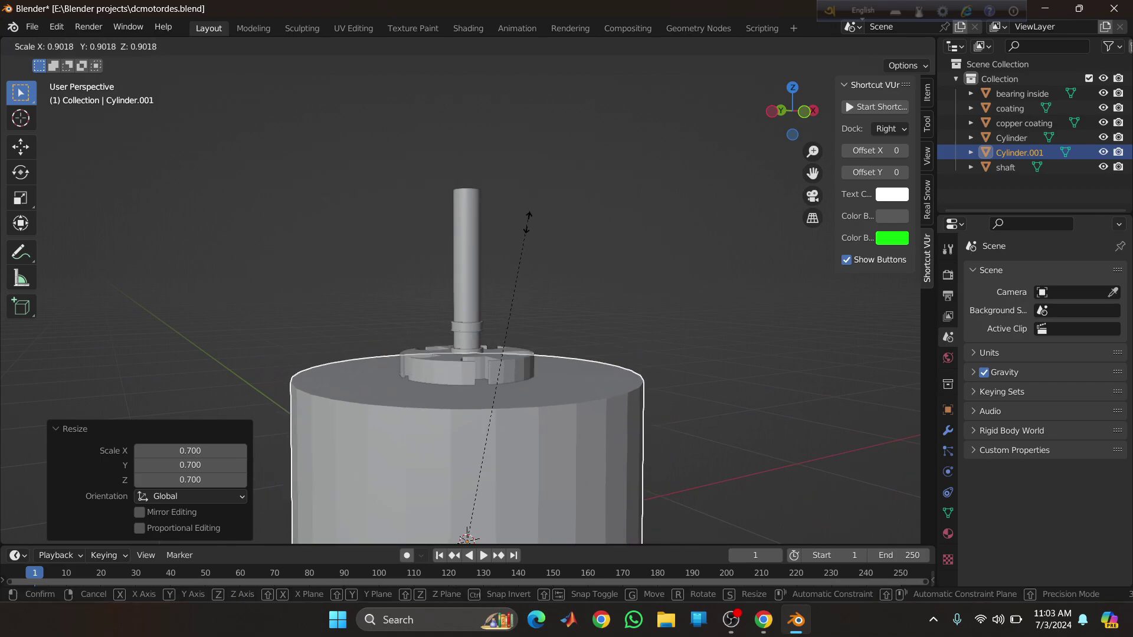
pyautogui.click(458, 444)
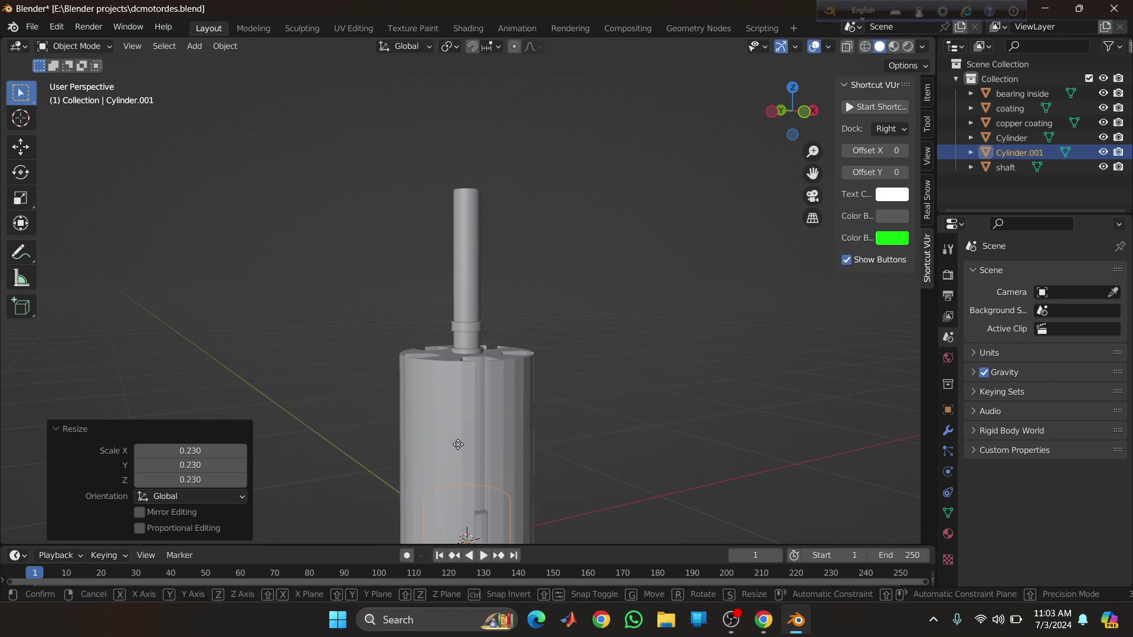
# - Raise the new cylinder about 1.06 m along global Z onto the shaft and flatten it to about 0.114 in Z
pyautogui.press('z')
pyautogui.click(481, 160)
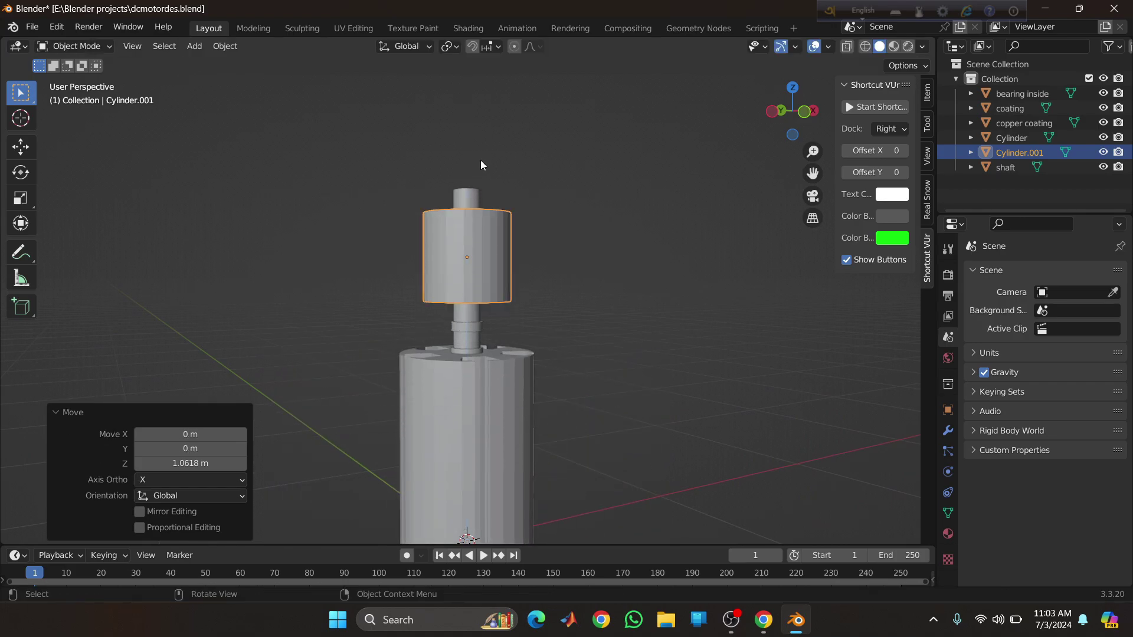
pyautogui.scroll(1, 489, 172)
pyautogui.press('s')
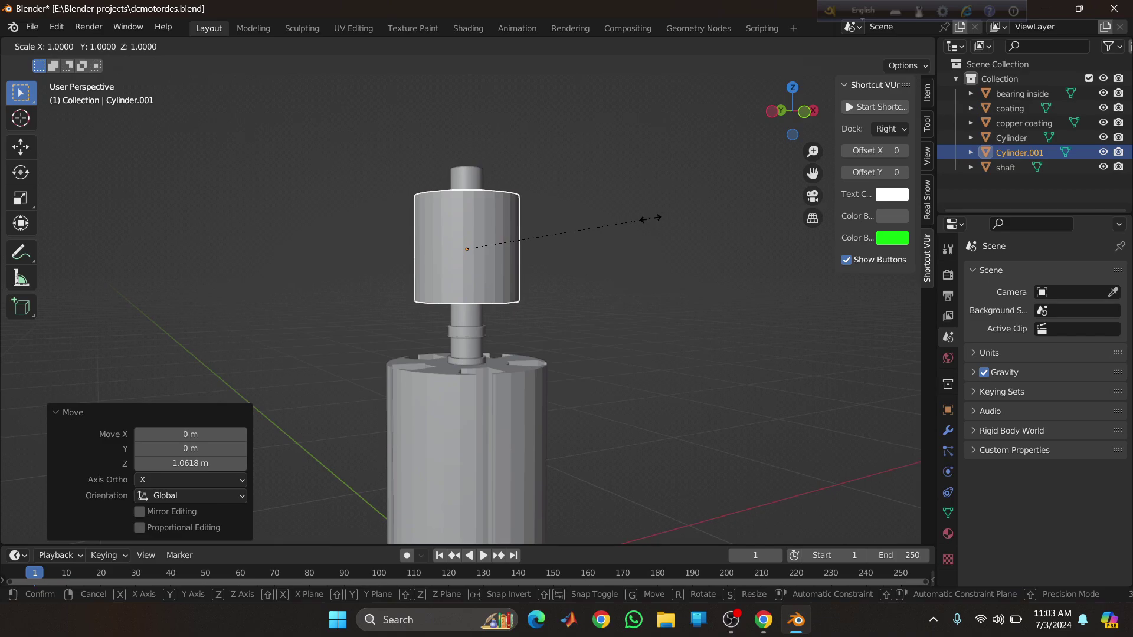
pyautogui.press('z')
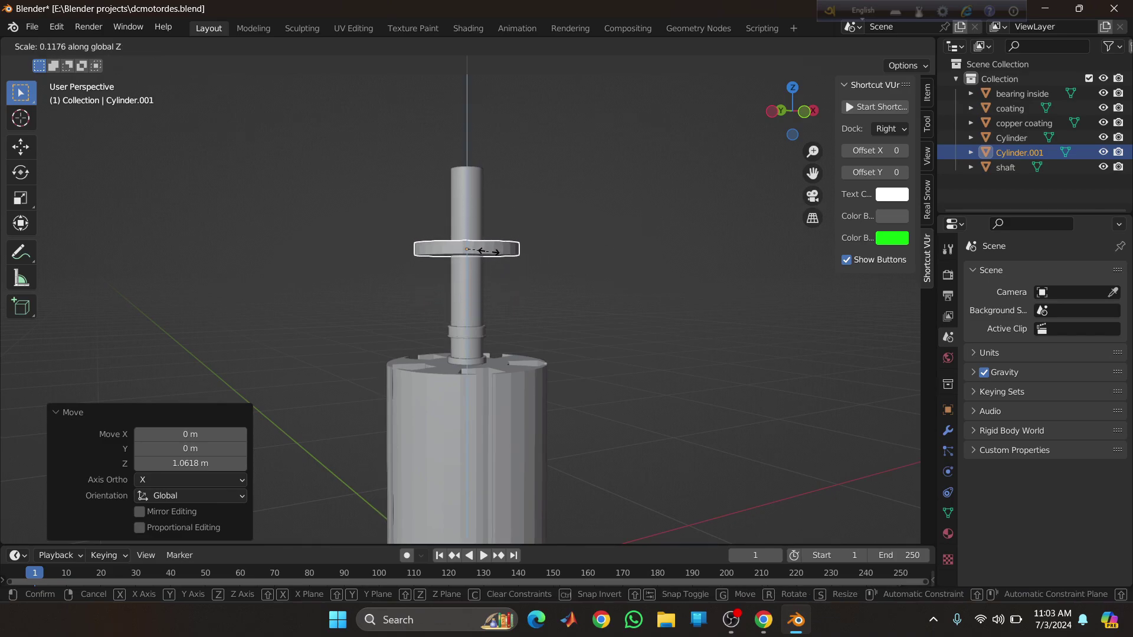
pyautogui.click(488, 252)
pyautogui.moveTo(487, 251); pyautogui.dragTo(493, 267, button='middle')
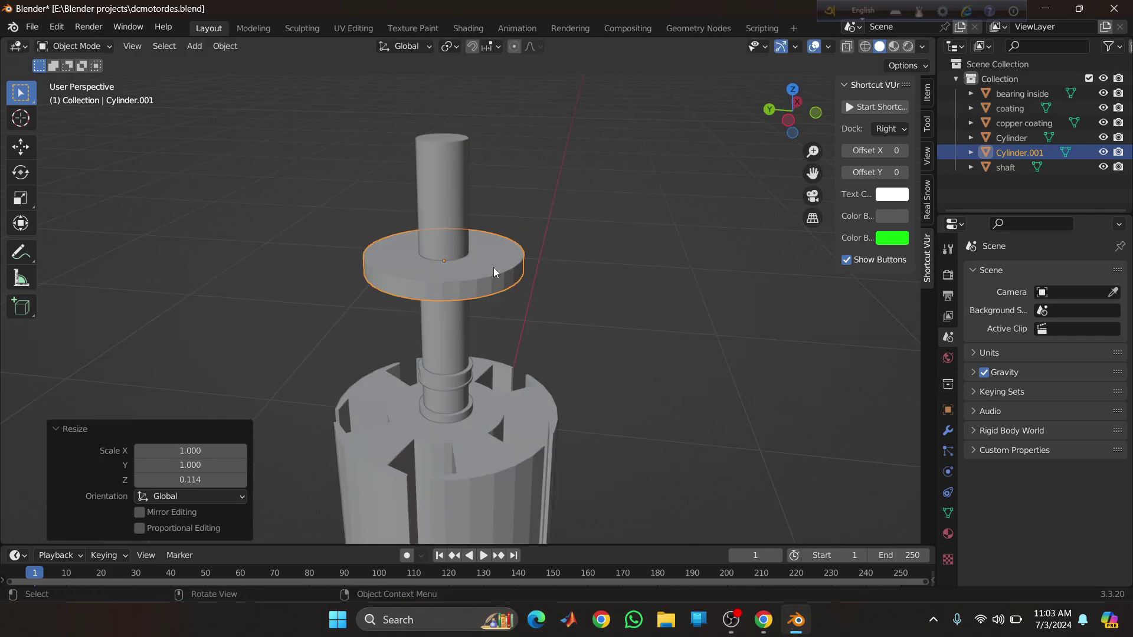
pyautogui.press('a')
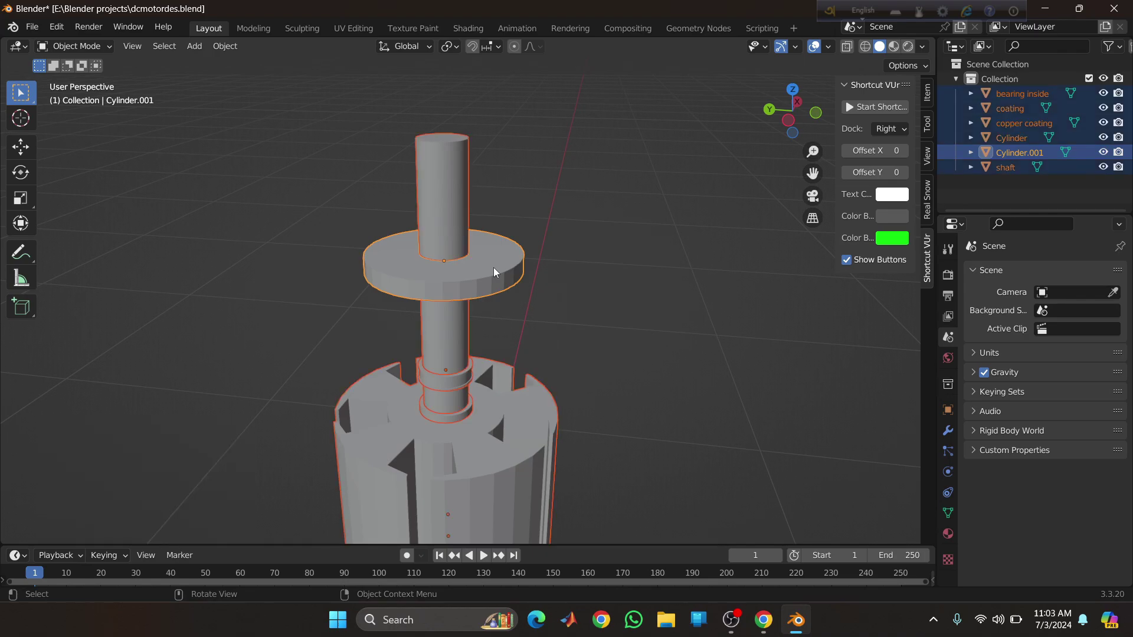
pyautogui.rightClick(494, 267)
pyautogui.click(554, 256)
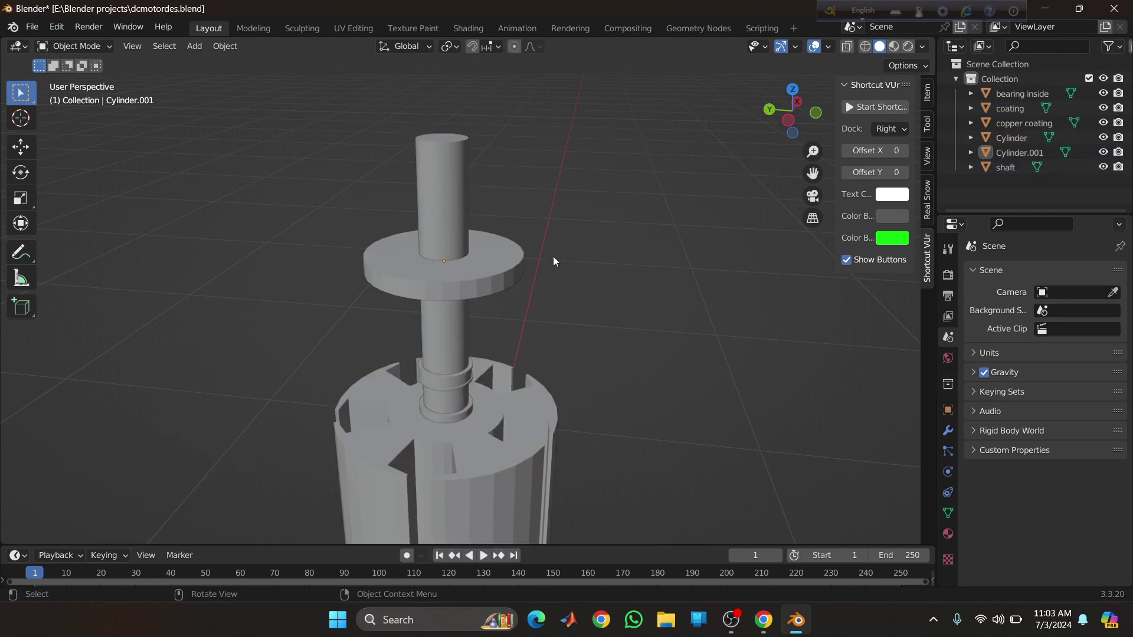
# - Scale the disc to about 0.528 in X and Y only and lower it about 0.25 m along Z around the grooved ring
pyautogui.click(516, 274)
pyautogui.press('s')
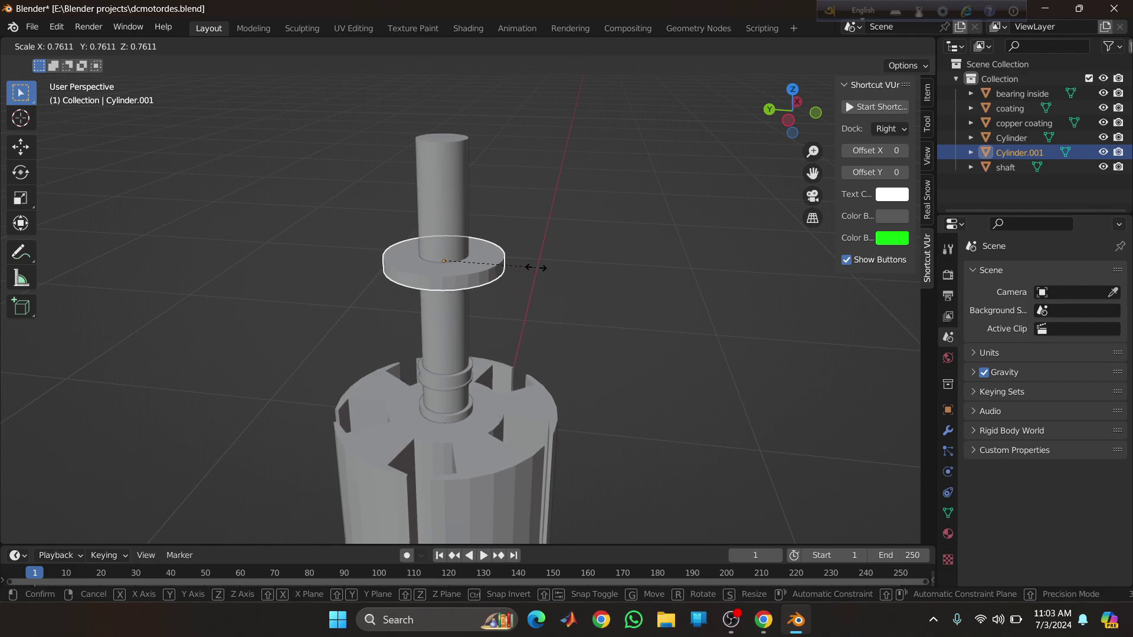
pyautogui.hotkey('shift', 'z')
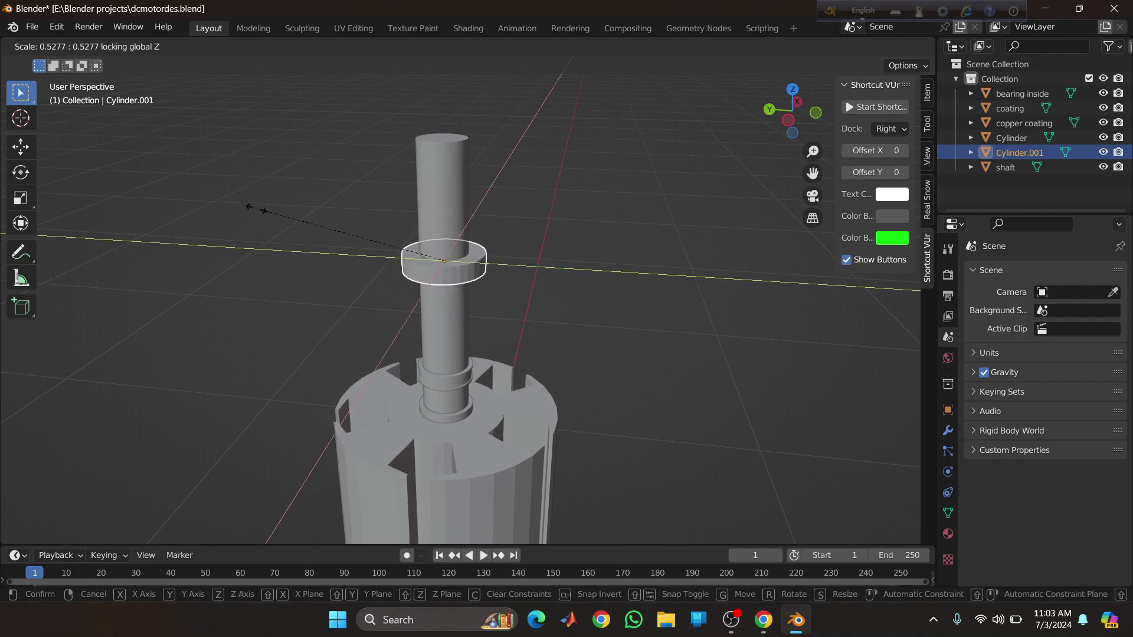
pyautogui.click(256, 209)
pyautogui.moveTo(484, 307); pyautogui.dragTo(469, 230, button='middle')
pyautogui.press('g')
pyautogui.press('z')
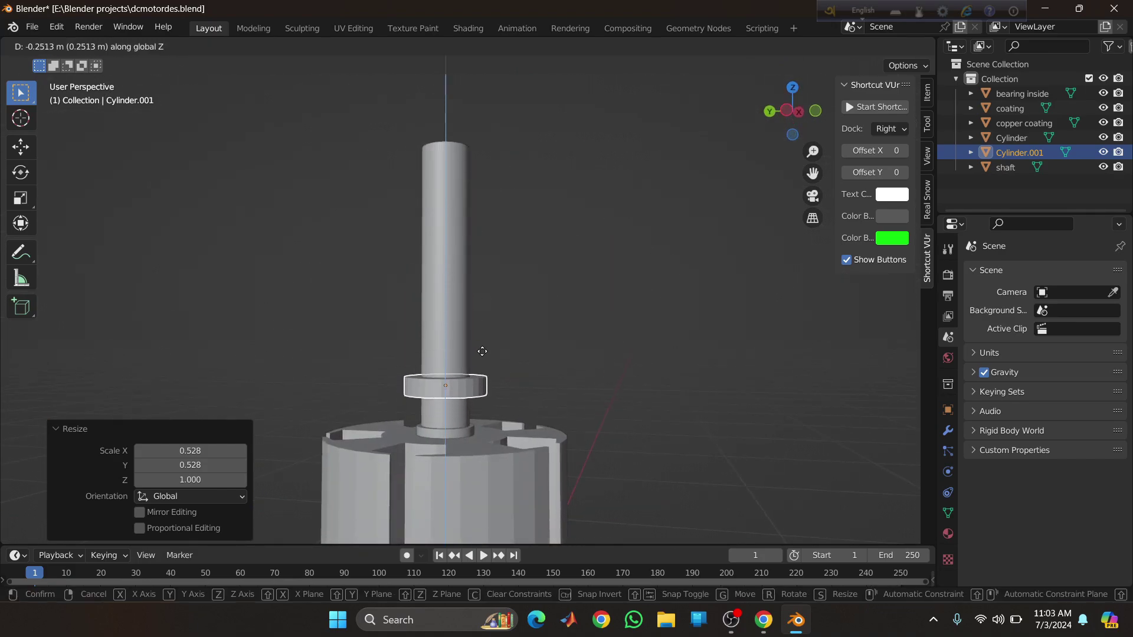
pyautogui.click(482, 351)
# - Select the disc Cylinder.001 around the grooved ring and display its modifier settings
pyautogui.scroll(4, 483, 352)
pyautogui.click(553, 435)
pyautogui.click(561, 406)
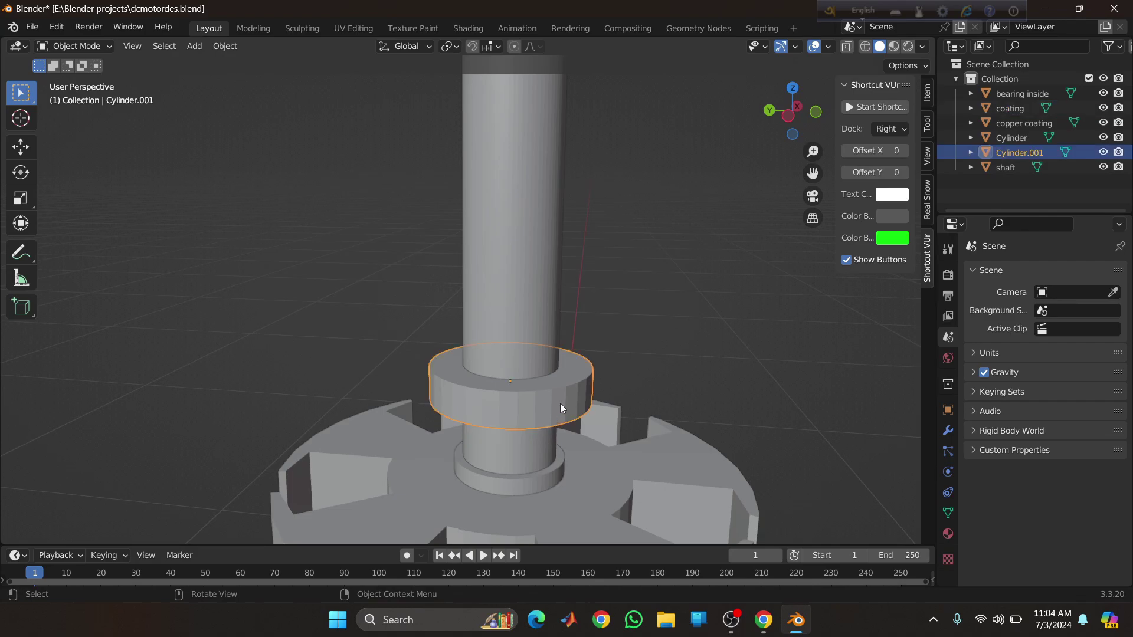
pyautogui.click(948, 430)
# - Duplicate the coating around the lower shaft and raise the copy along global Z
pyautogui.moveTo(569, 384); pyautogui.dragTo(542, 504, button='middle')
pyautogui.click(522, 489)
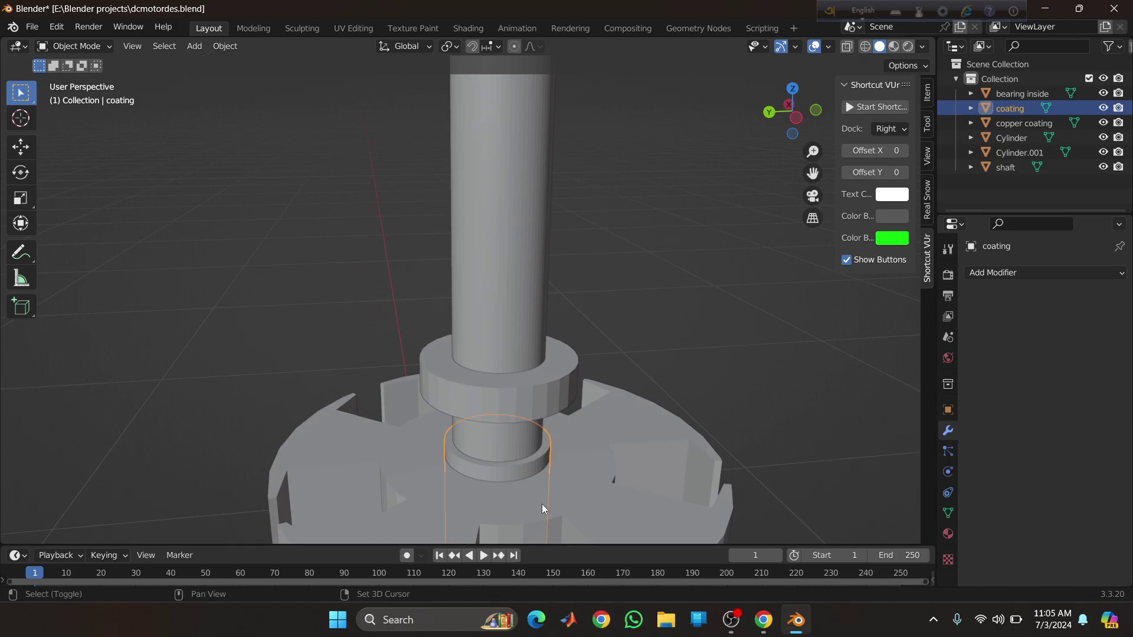
pyautogui.hotkey('shift', 'd')
pyautogui.press('z')
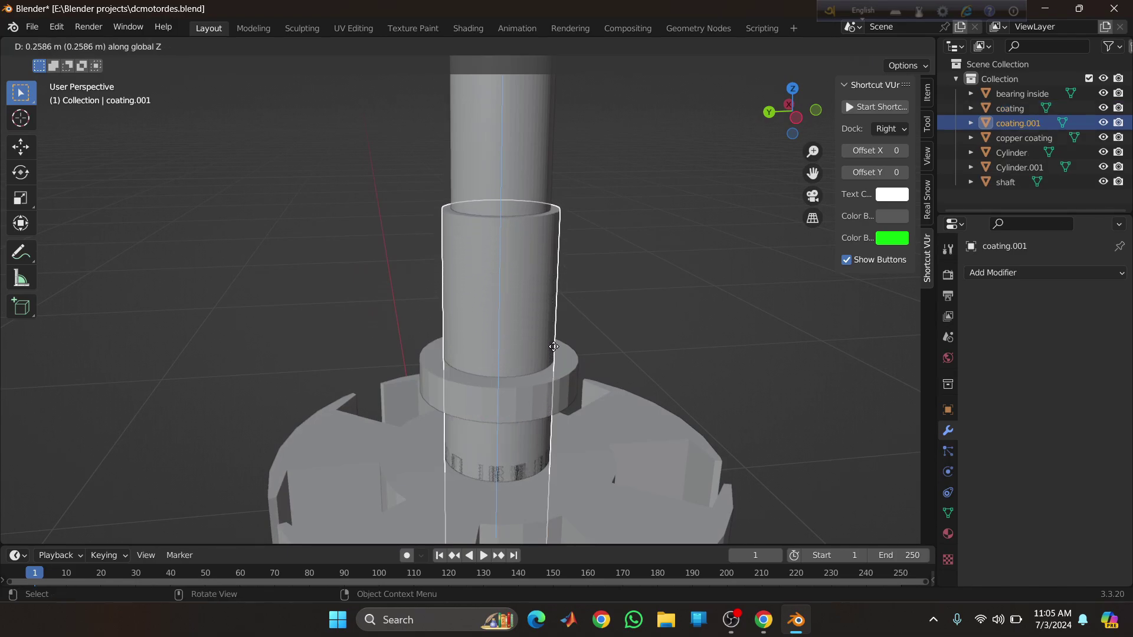
pyautogui.click(555, 348)
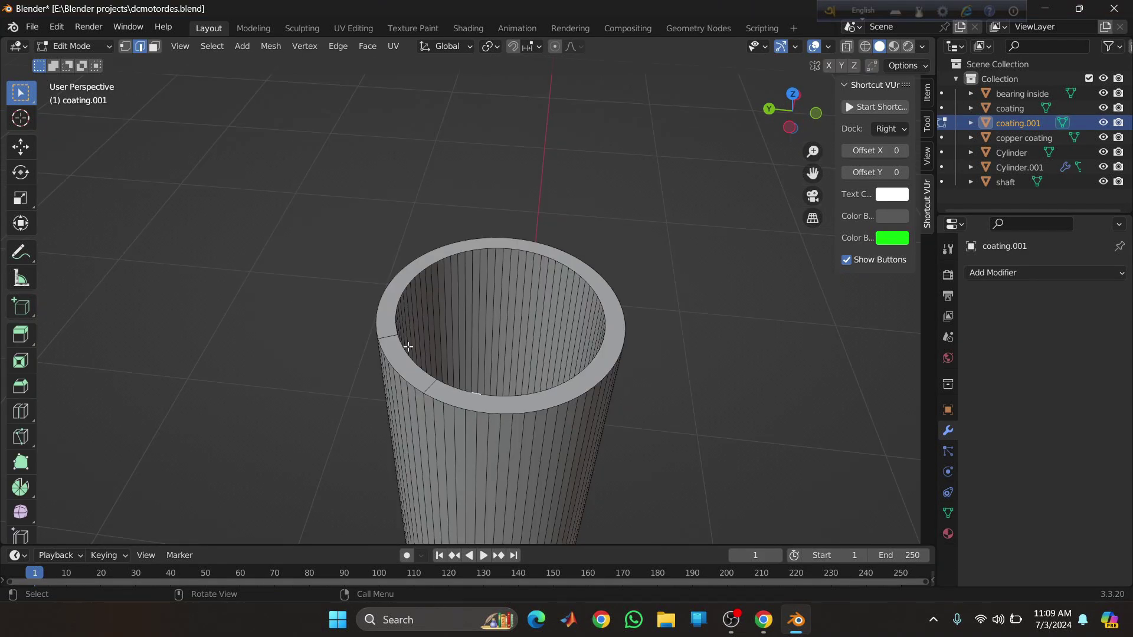
# - Select all inner wall faces of the tube coating.001 and extrude them along their normals toward the axis, leaving a narrow central bore
pyautogui.scroll(5, 482, 311)
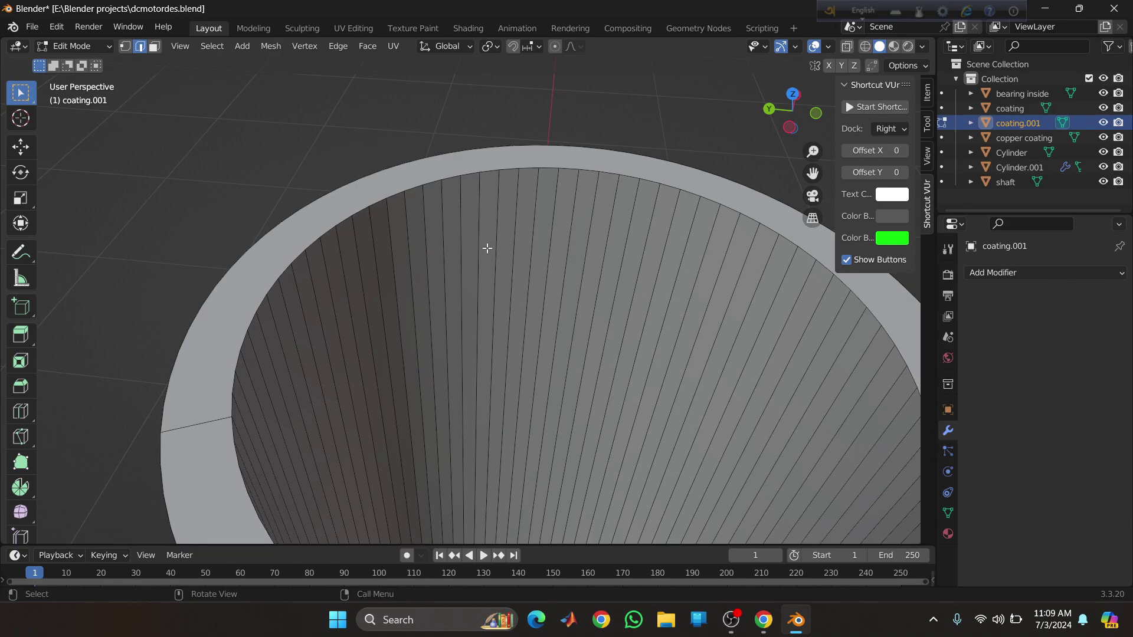
pyautogui.click(157, 50)
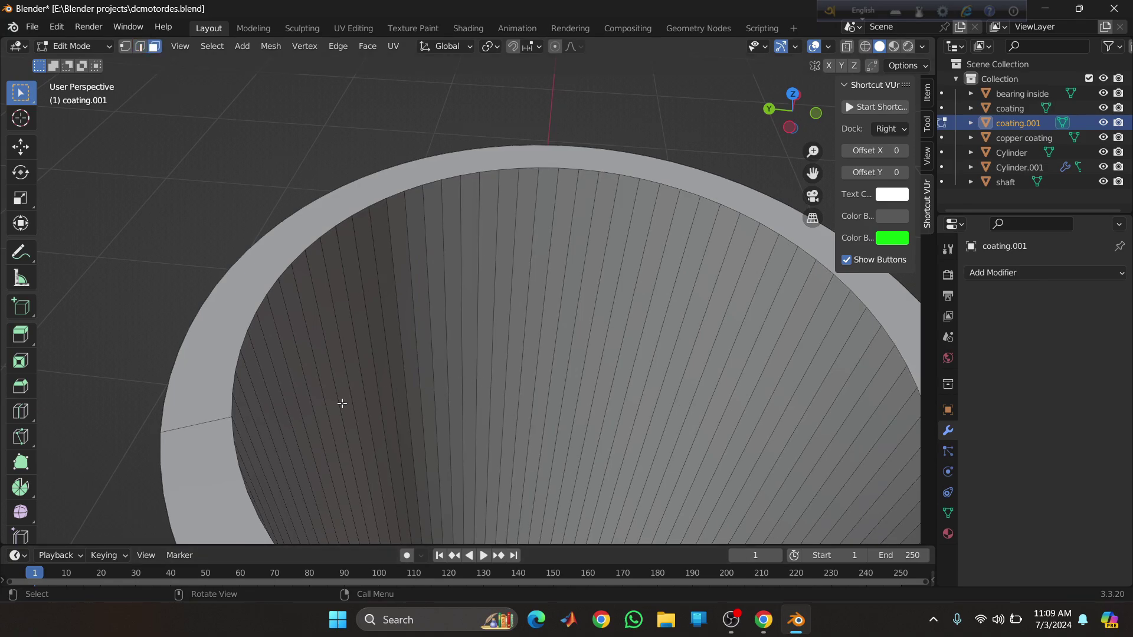
pyautogui.keyDown('shift'); pyautogui.moveTo(303, 430); pyautogui.dragTo(745, 287); pyautogui.keyUp('shift')
pyautogui.moveTo(745, 287); pyautogui.dragTo(357, 314, button='middle')
pyautogui.keyDown('shift'); pyautogui.moveTo(714, 237); pyautogui.dragTo(742, 371); pyautogui.keyUp('shift')
pyautogui.moveTo(743, 371); pyautogui.dragTo(374, 384, button='middle')
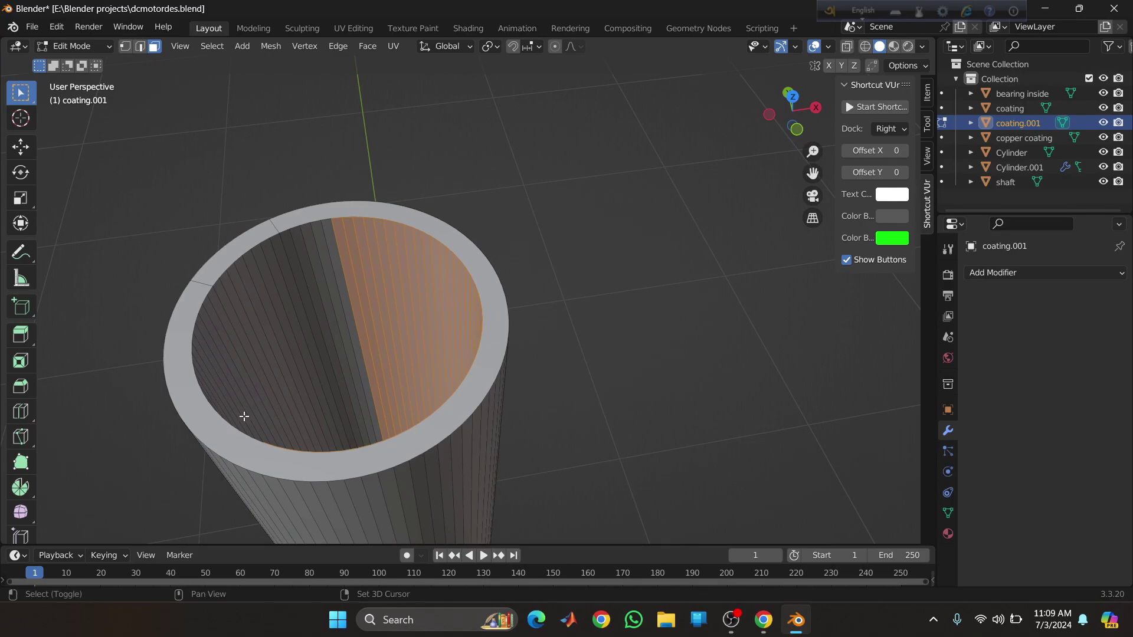
pyautogui.keyDown('shift'); pyautogui.moveTo(243, 418); pyautogui.dragTo(357, 288); pyautogui.keyUp('shift')
pyautogui.moveTo(356, 288); pyautogui.dragTo(400, 344, button='middle')
pyautogui.keyDown('shift'); pyautogui.moveTo(292, 463); pyautogui.dragTo(334, 376); pyautogui.keyUp('shift')
pyautogui.press('e')
pyautogui.hotkey('ctrl', 'z')
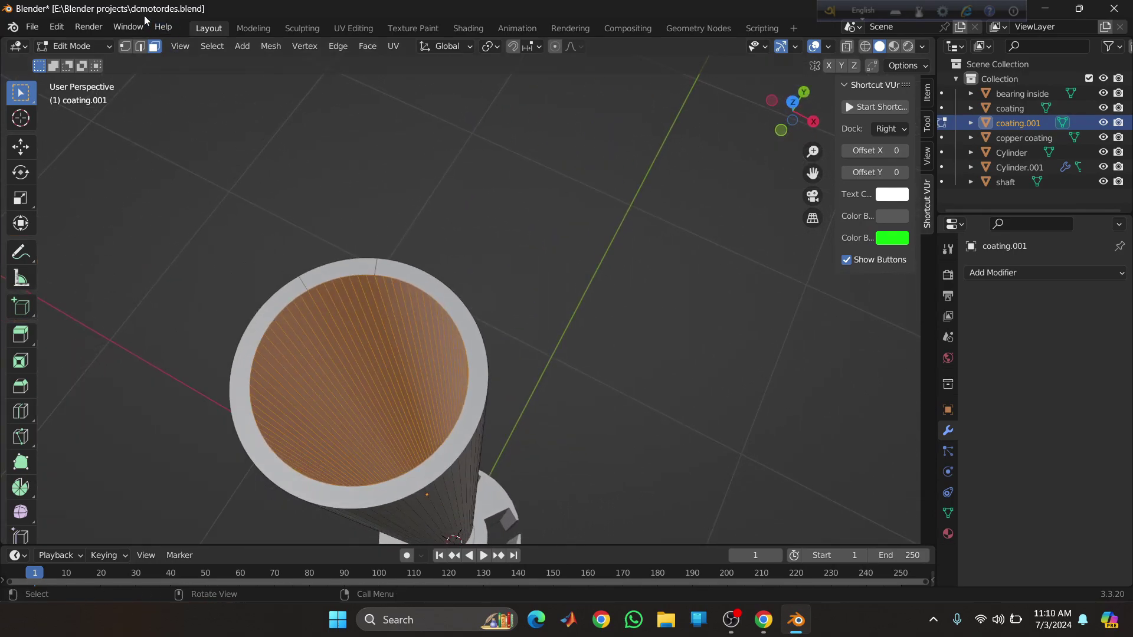
pyautogui.click(369, 47)
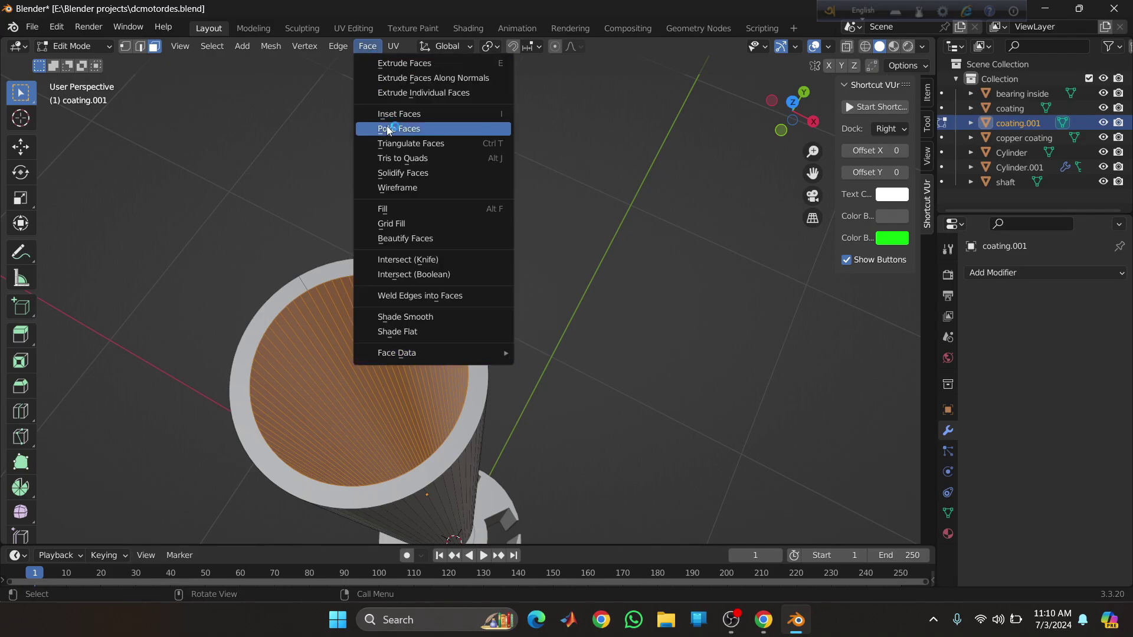
pyautogui.click(433, 77)
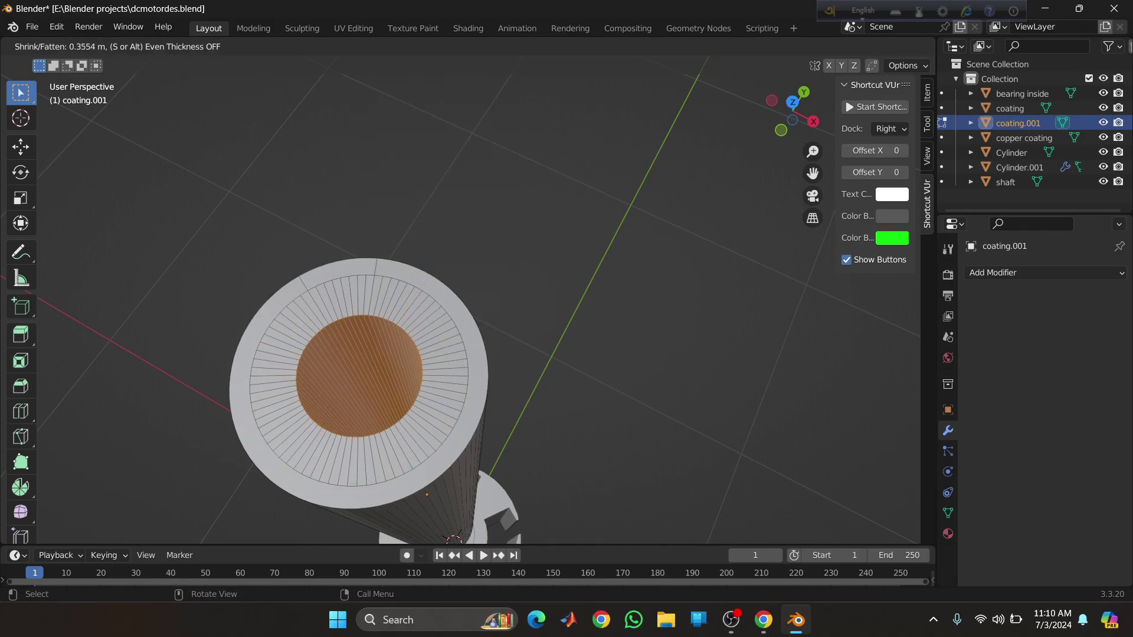
pyautogui.click(440, 462)
pyautogui.scroll(-4, 511, 357)
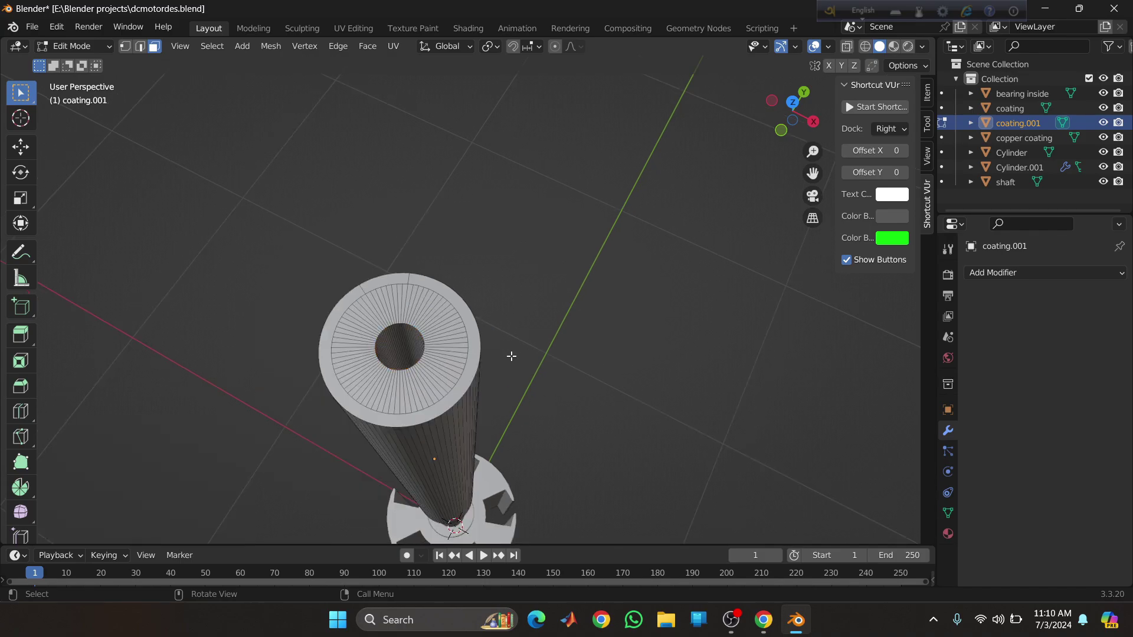
# - Lower the tube coating.001 along global Z over the shaft so that it passes through the disc around the grooved ring
pyautogui.moveTo(511, 358); pyautogui.dragTo(487, 213, button='middle')
pyautogui.scroll(-3, 508, 390)
pyautogui.press('Tab')
pyautogui.press('g')
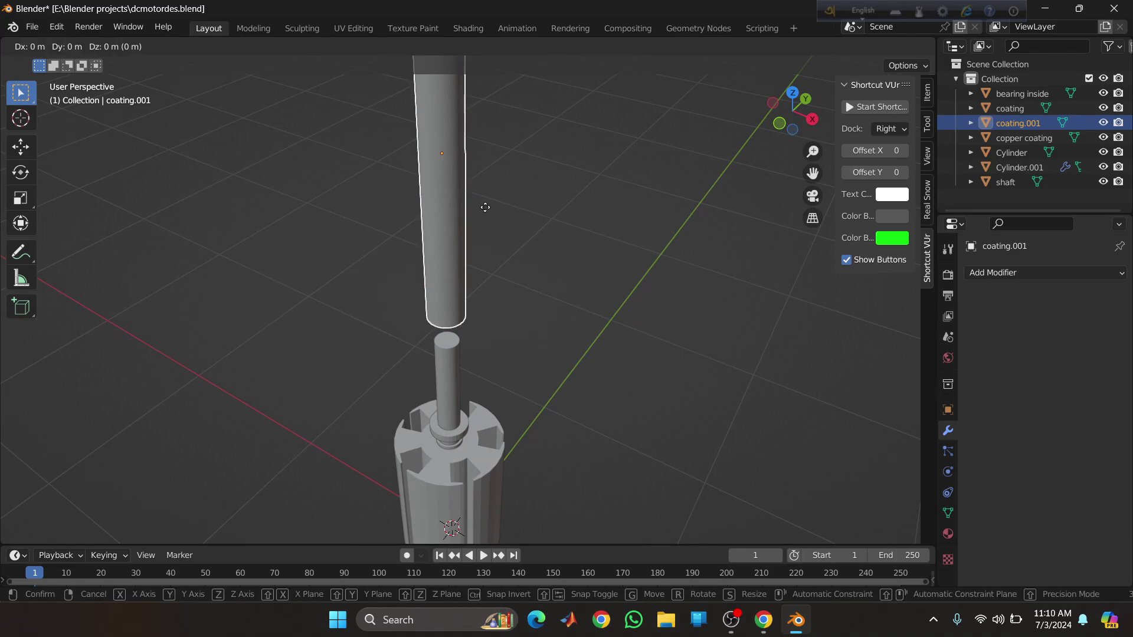
pyautogui.press('z')
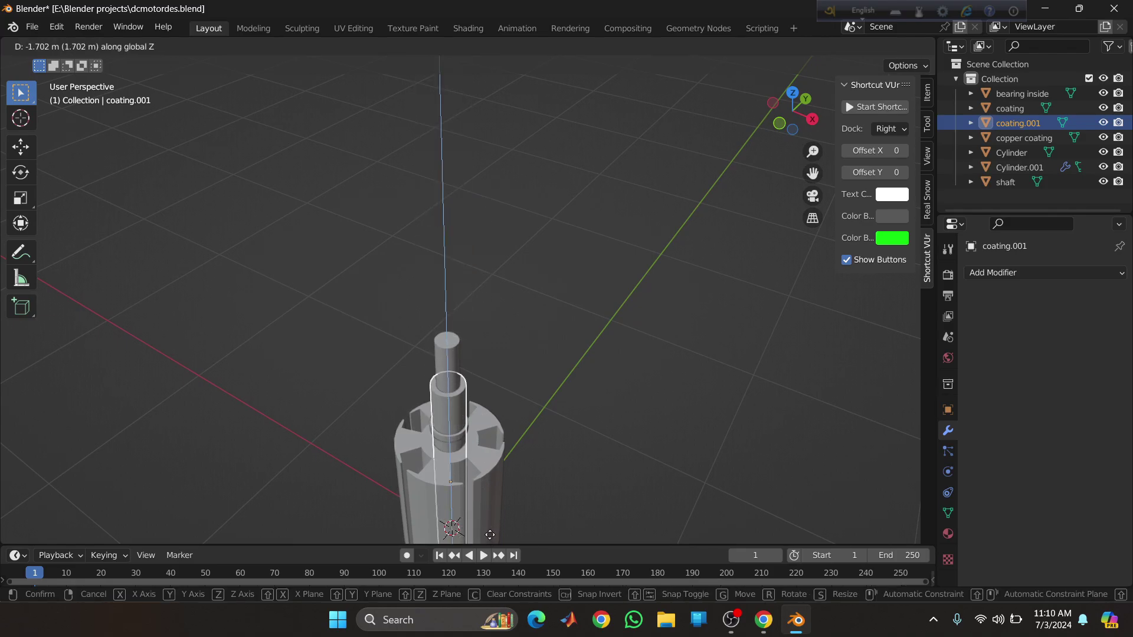
pyautogui.click(463, 438)
# - Apply the Boolean Difference modifier on the disc Cylinder.001 and delete the cutter tube coating.001
pyautogui.scroll(1, 464, 437)
pyautogui.scroll(1, 464, 437)
pyautogui.keyDown('shift'); pyautogui.moveTo(463, 421); pyautogui.dragTo(495, 232, button='middle'); pyautogui.keyUp('shift')
pyautogui.scroll(2, 479, 491)
pyautogui.click(466, 456)
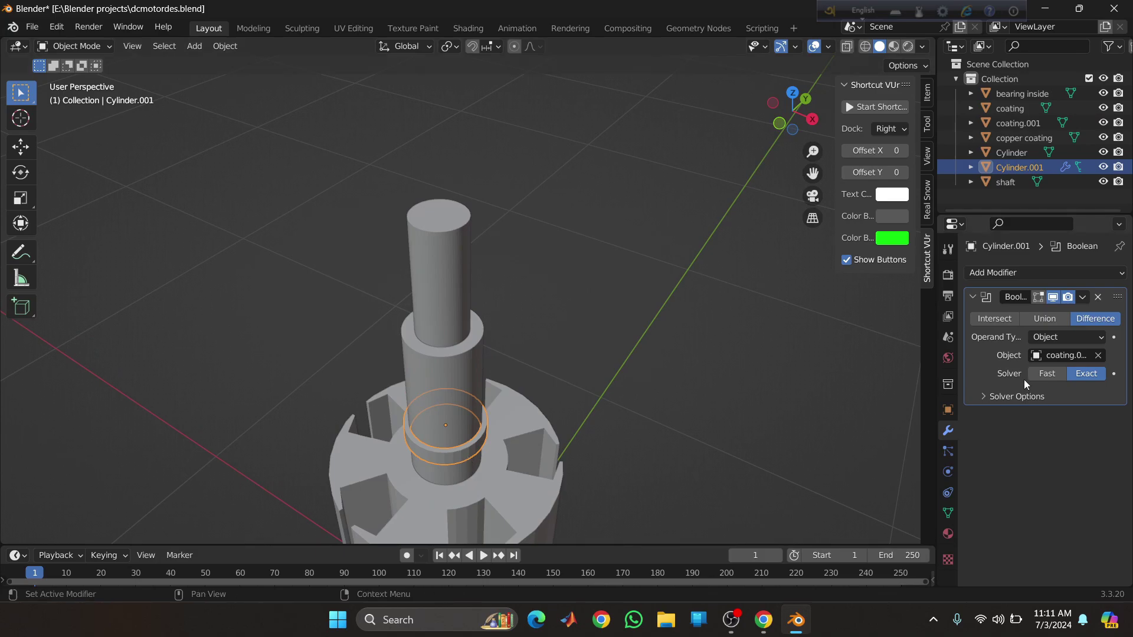
pyautogui.click(1098, 355)
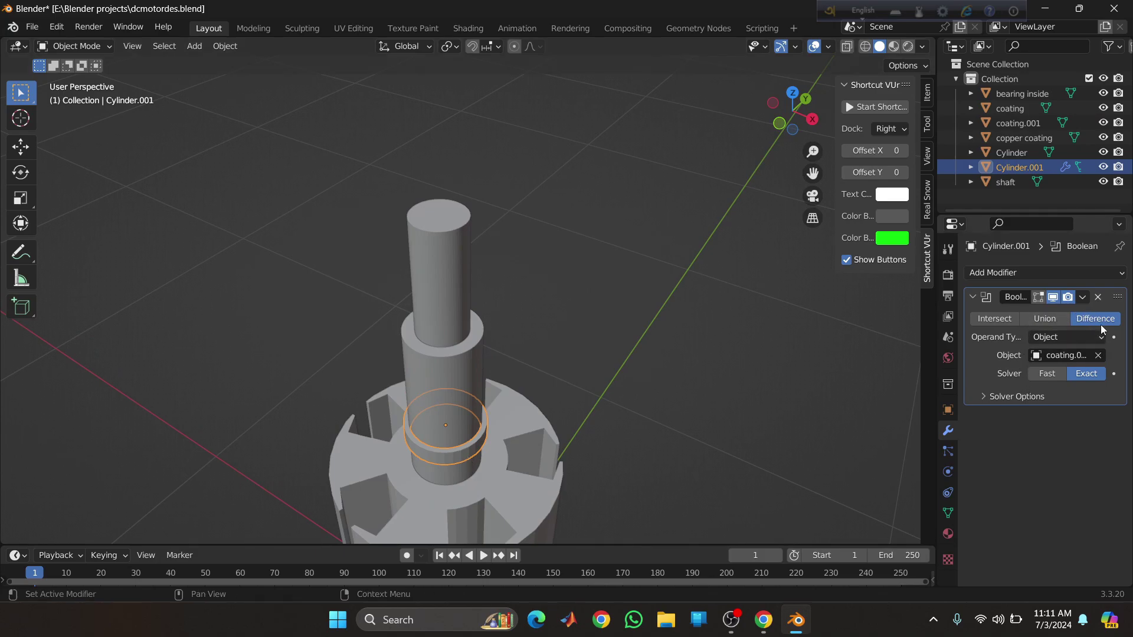
pyautogui.click(1099, 355)
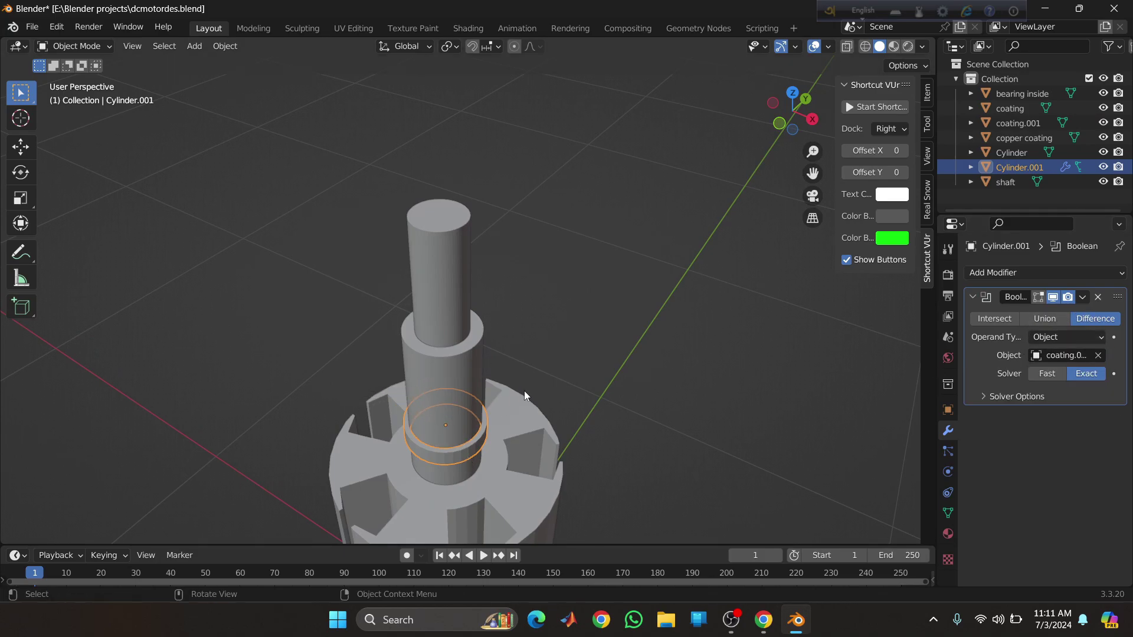
pyautogui.click(1083, 297)
pyautogui.click(1057, 310)
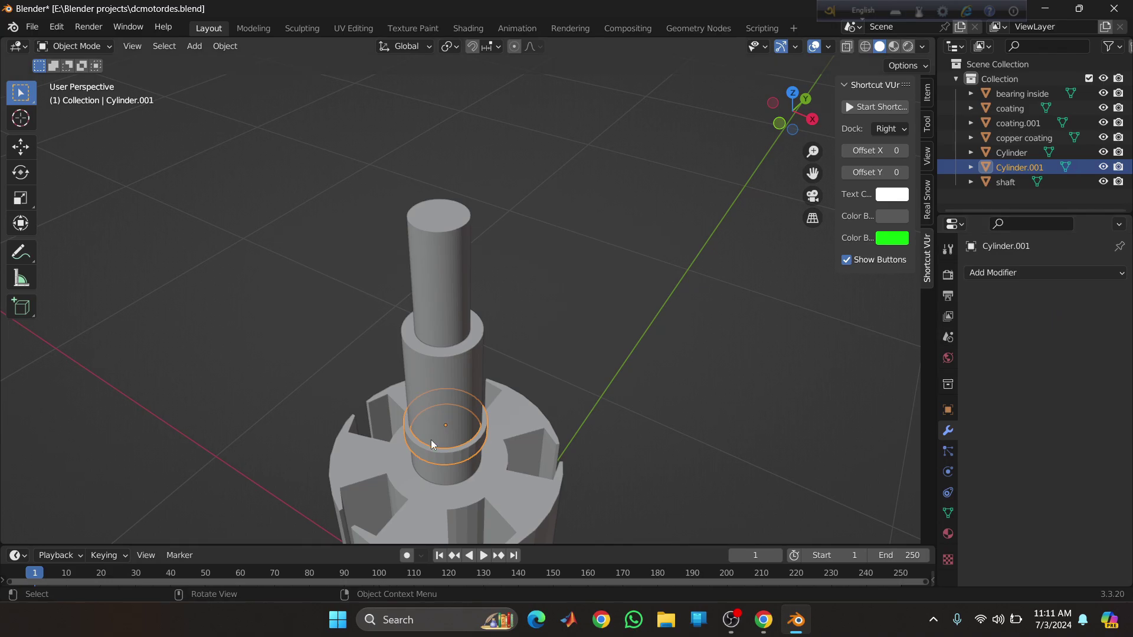
pyautogui.click(448, 378)
pyautogui.press('Delete')
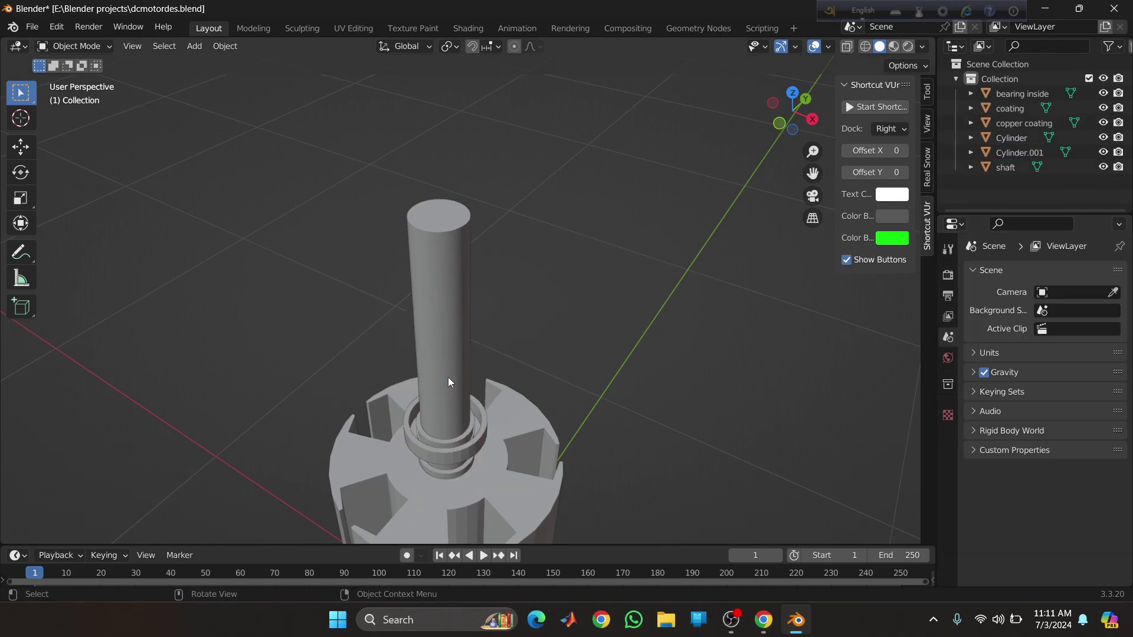
# - Select one inner wall face of the ring Cylinder.001 in Edit Mode and extend the selection to faces of similar area
pyautogui.scroll(5, 480, 423)
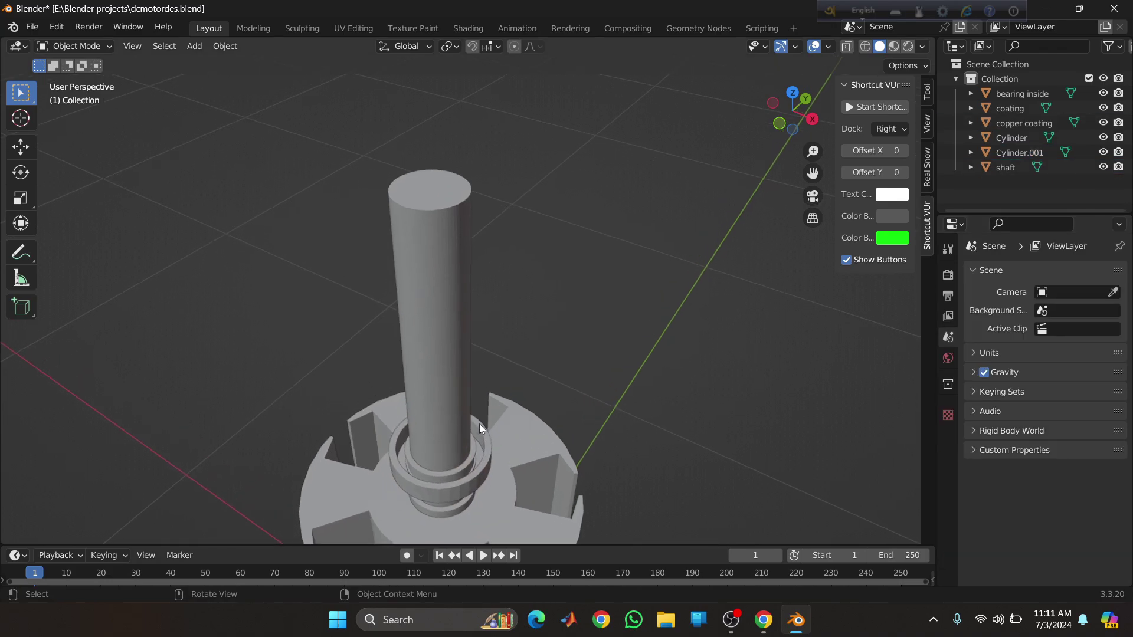
pyautogui.keyDown('shift'); pyautogui.moveTo(479, 354); pyautogui.dragTo(485, 313, button='middle'); pyautogui.keyUp('shift')
pyautogui.moveTo(511, 516); pyautogui.dragTo(498, 473, button='middle')
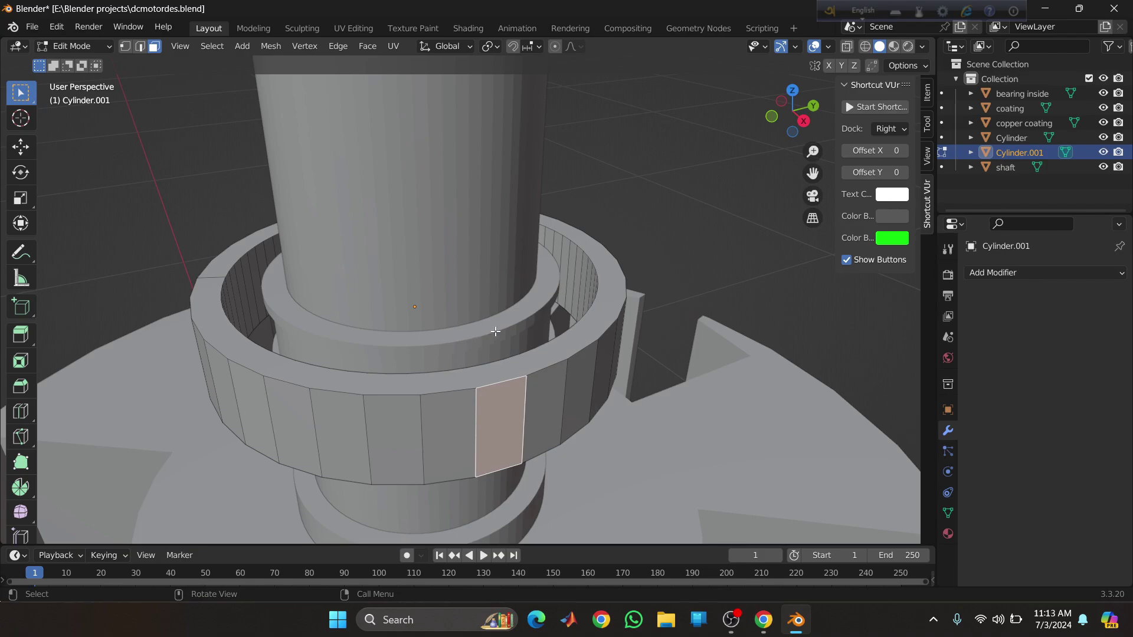
pyautogui.hotkey('alt', 'a')
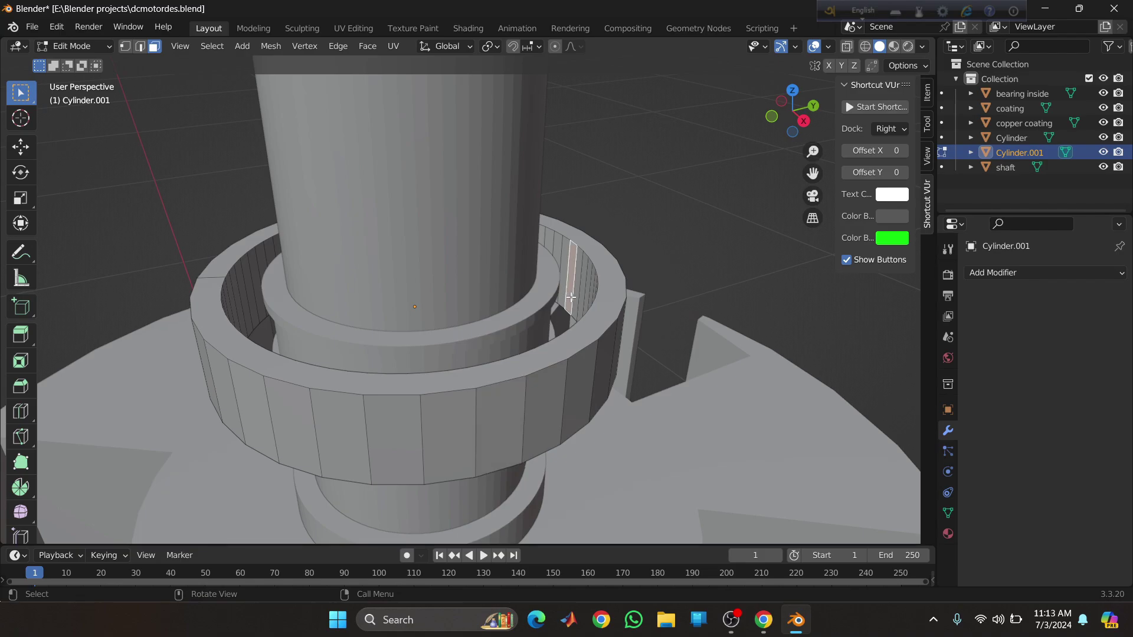
pyautogui.moveTo(571, 297); pyautogui.dragTo(577, 312, button='middle')
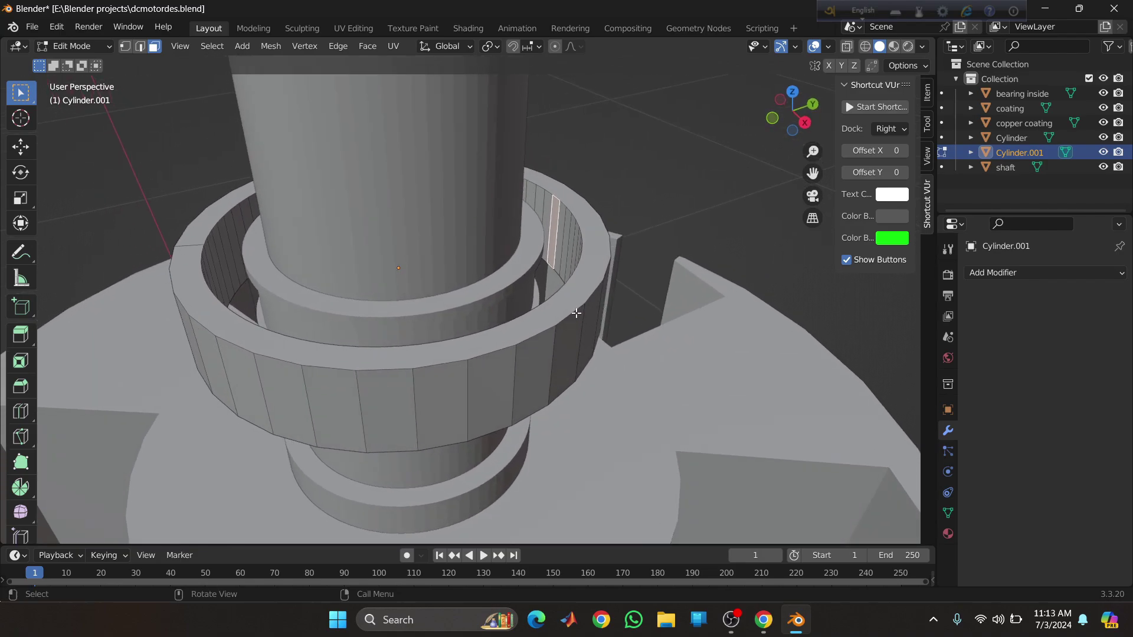
pyautogui.click(212, 43)
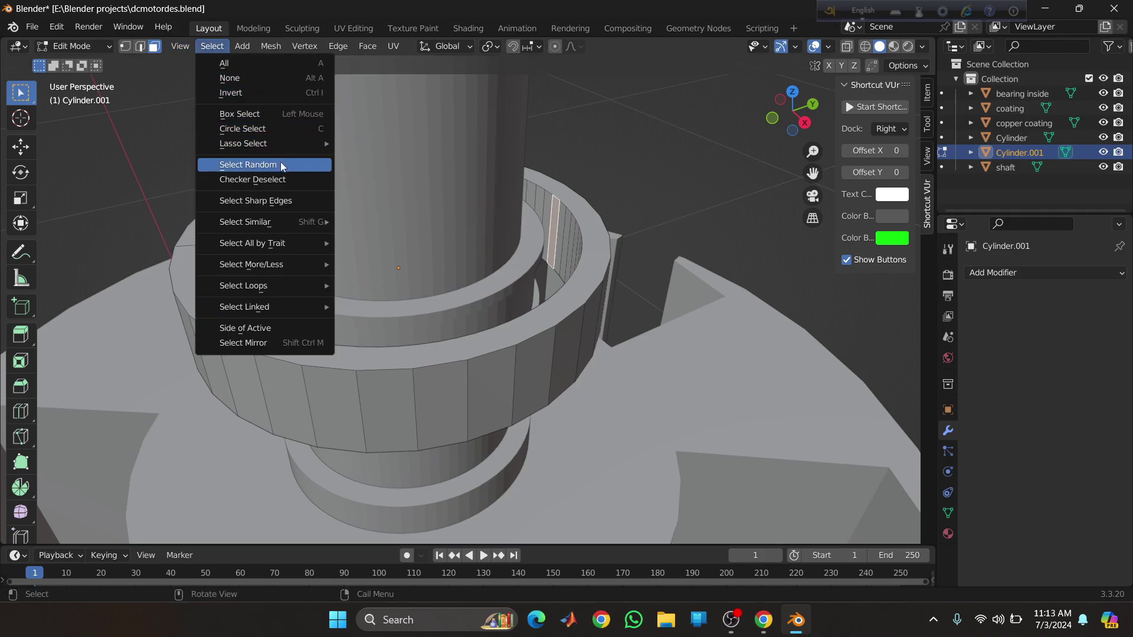
pyautogui.moveTo(259, 223)
pyautogui.click(372, 237)
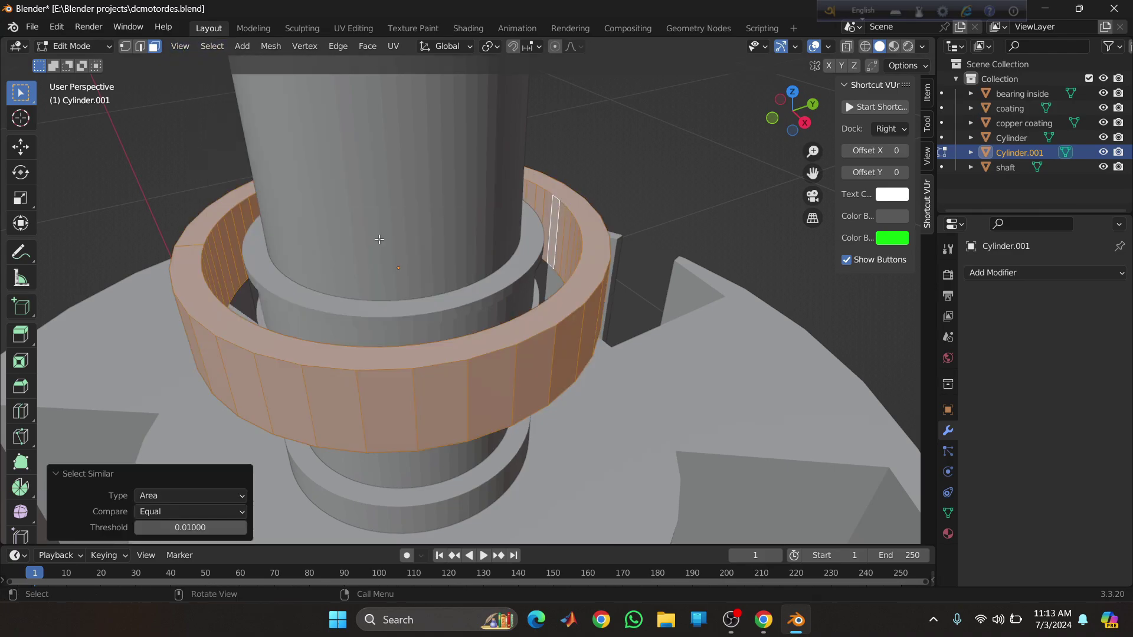
# - Deselect the ring's upper annular face and every outer wall face all the way around
pyautogui.keyDown('shift'); pyautogui.click(370, 358); pyautogui.keyUp('shift')
pyautogui.moveTo(377, 353); pyautogui.dragTo(286, 215, button='middle')
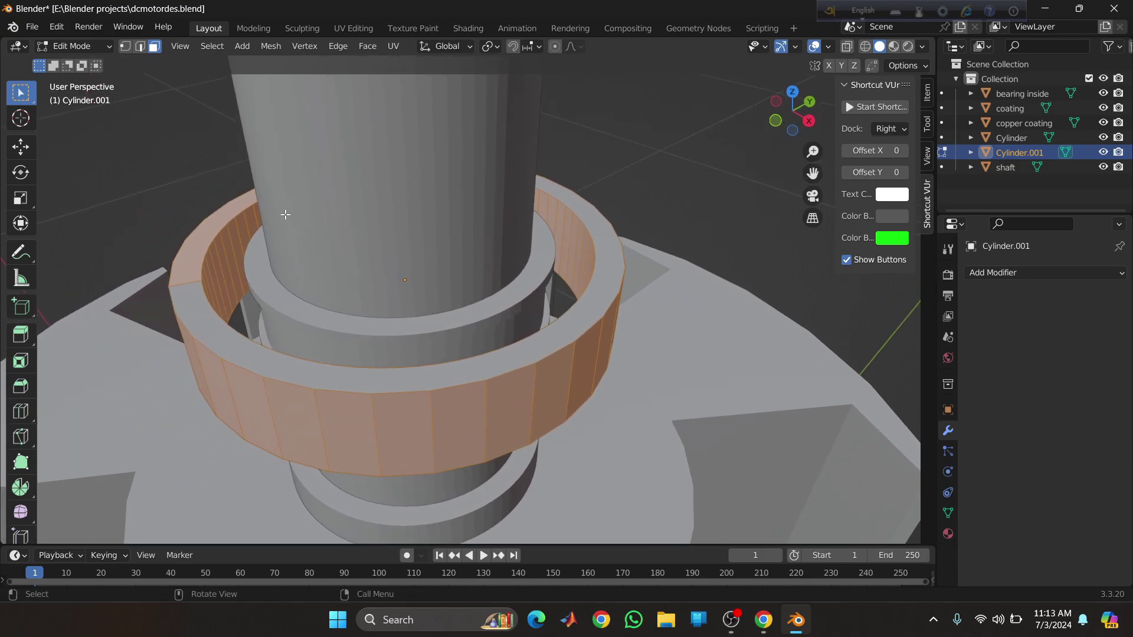
pyautogui.moveTo(394, 334); pyautogui.dragTo(136, 366, button='middle')
pyautogui.moveTo(132, 357); pyautogui.dragTo(749, 325)
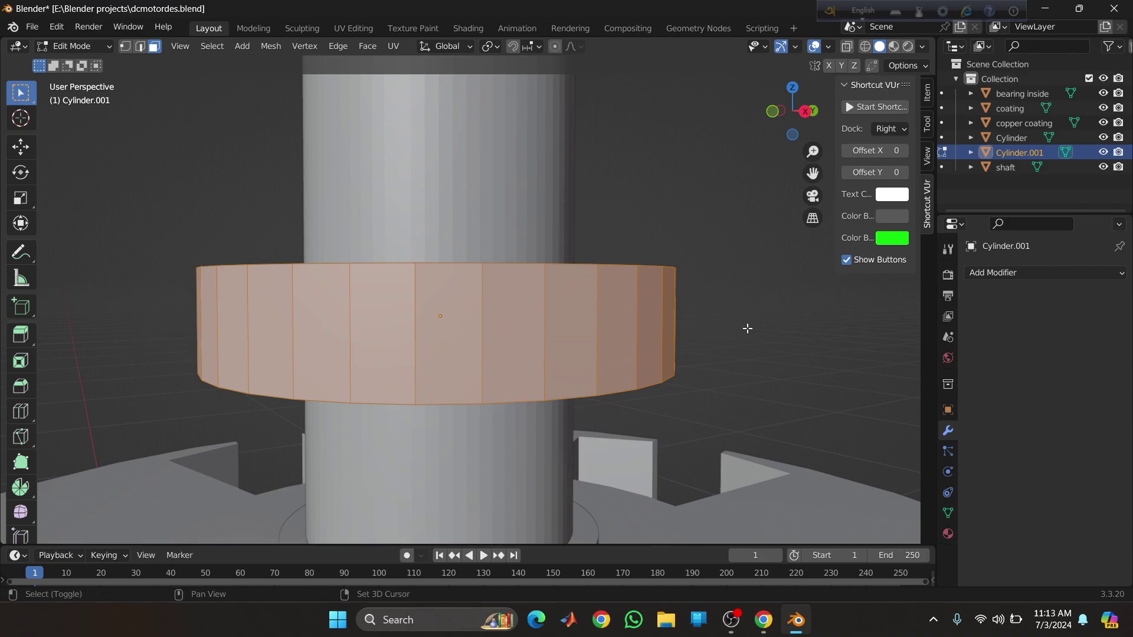
pyautogui.moveTo(171, 279); pyautogui.dragTo(766, 380)
pyautogui.keyDown('shift'); pyautogui.click(438, 353); pyautogui.keyUp('shift')
pyautogui.keyDown('shift'); pyautogui.click(523, 347); pyautogui.keyUp('shift')
pyautogui.keyDown('shift'); pyautogui.click(605, 340); pyautogui.keyUp('shift')
pyautogui.keyDown('shift'); pyautogui.click(653, 333); pyautogui.keyUp('shift')
pyautogui.keyDown('shift'); pyautogui.click(570, 356); pyautogui.keyUp('shift')
pyautogui.keyDown('shift'); pyautogui.moveTo(569, 356); pyautogui.dragTo(435, 331, button='middle'); pyautogui.keyUp('shift')
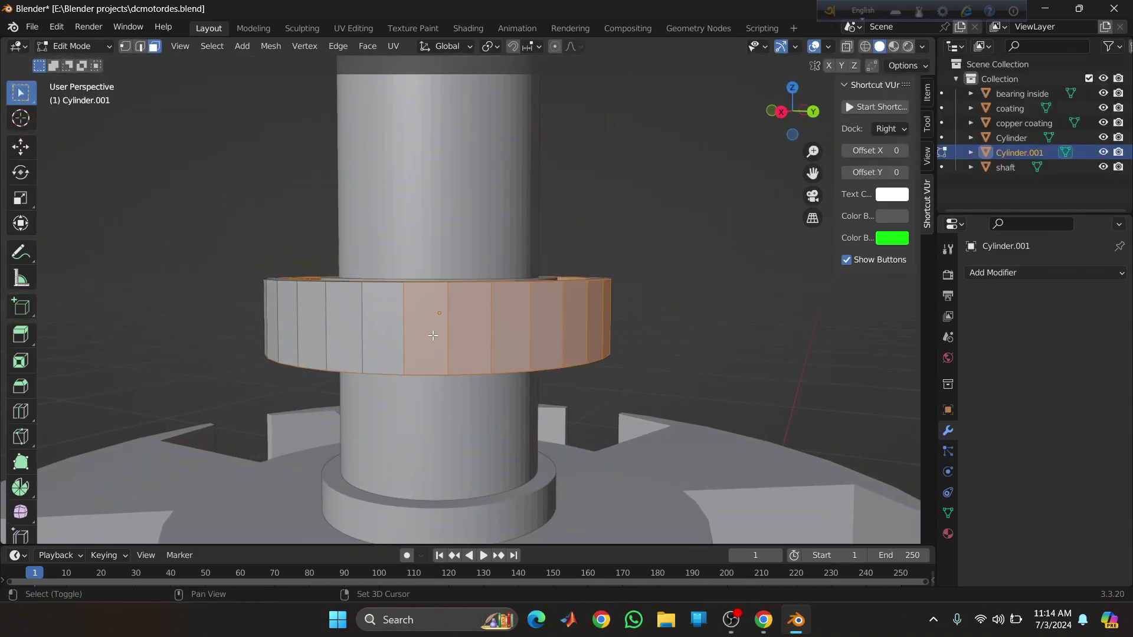
pyautogui.keyDown('shift'); pyautogui.click(435, 332); pyautogui.keyUp('shift')
pyautogui.keyDown('shift'); pyautogui.click(474, 335); pyautogui.keyUp('shift')
pyautogui.keyDown('shift'); pyautogui.click(553, 332); pyautogui.keyUp('shift')
pyautogui.keyDown('shift'); pyautogui.click(520, 331); pyautogui.keyUp('shift')
pyautogui.keyDown('shift'); pyautogui.click(575, 334); pyautogui.keyUp('shift')
pyautogui.moveTo(555, 357); pyautogui.dragTo(468, 359, button='middle')
pyautogui.keyDown('shift'); pyautogui.moveTo(786, 336); pyautogui.dragTo(608, 331, button='middle'); pyautogui.keyUp('shift')
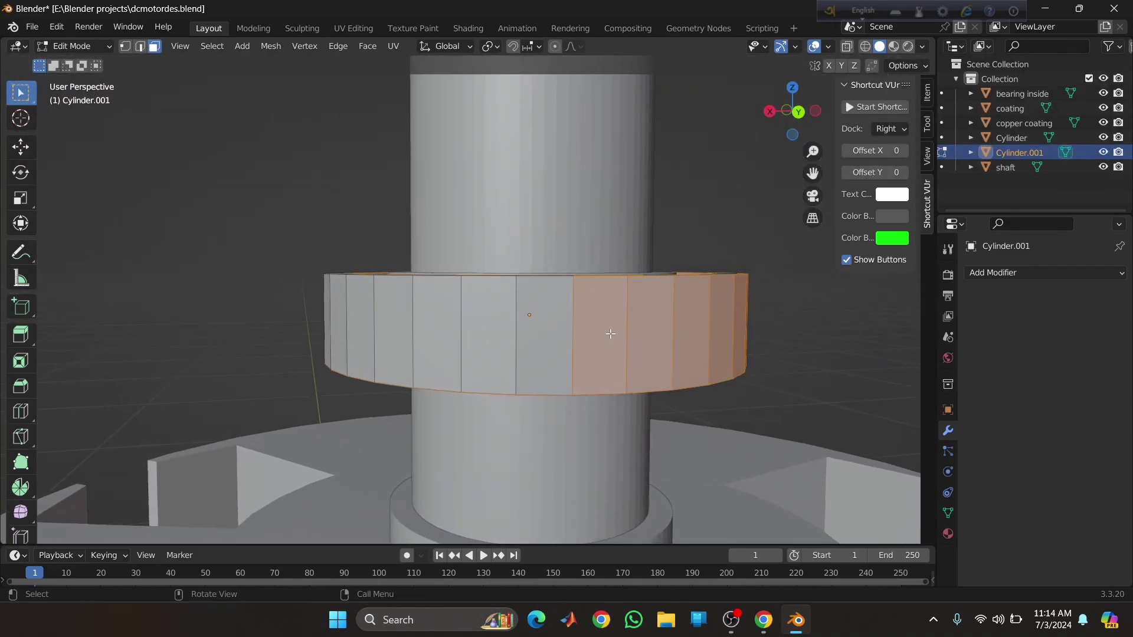
pyautogui.keyDown('shift'); pyautogui.click(607, 332); pyautogui.keyUp('shift')
pyautogui.keyDown('shift'); pyautogui.click(657, 331); pyautogui.keyUp('shift')
pyautogui.keyDown('shift'); pyautogui.click(692, 330); pyautogui.keyUp('shift')
pyautogui.keyDown('shift'); pyautogui.click(729, 329); pyautogui.keyUp('shift')
pyautogui.moveTo(732, 329); pyautogui.dragTo(207, 354, button='middle')
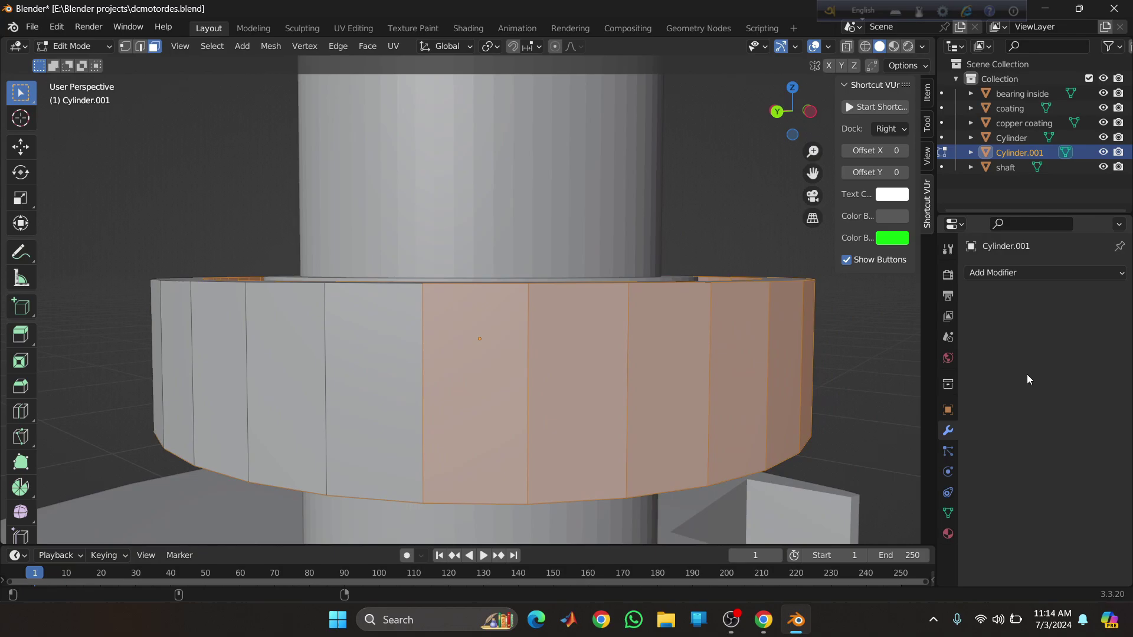
pyautogui.keyDown('shift'); pyautogui.click(502, 392); pyautogui.keyUp('shift')
pyautogui.keyDown('shift'); pyautogui.click(578, 385); pyautogui.keyUp('shift')
pyautogui.keyDown('shift'); pyautogui.click(668, 381); pyautogui.keyUp('shift')
pyautogui.moveTo(748, 377); pyautogui.dragTo(596, 410, button='middle')
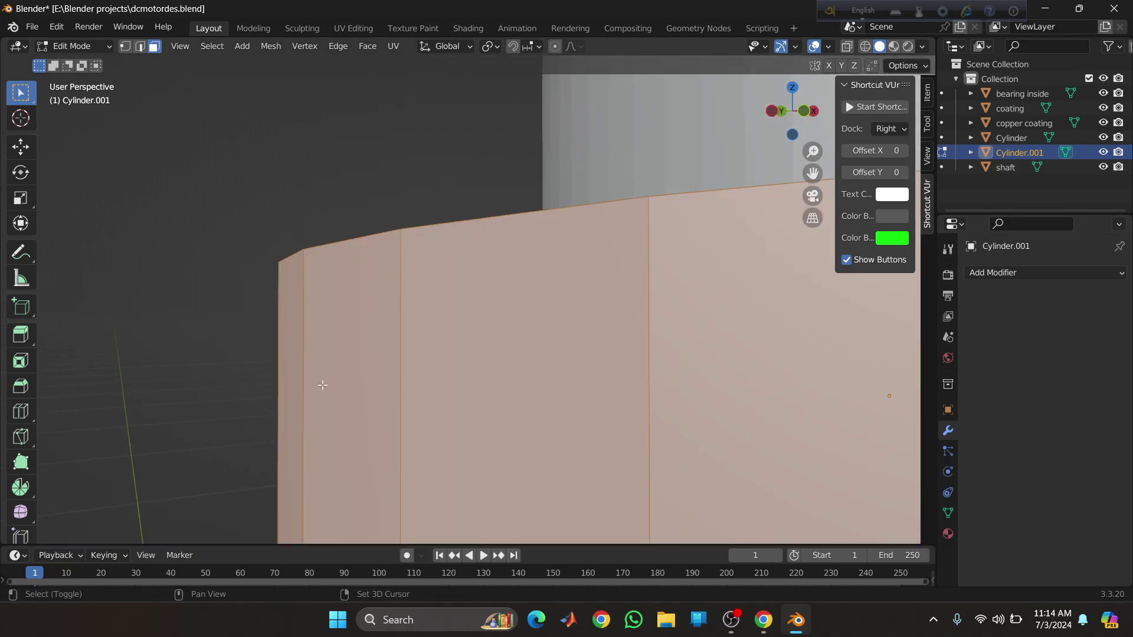
pyautogui.keyDown('shift'); pyautogui.click(321, 386); pyautogui.keyUp('shift')
pyautogui.keyDown('shift'); pyautogui.click(474, 385); pyautogui.keyUp('shift')
pyautogui.keyDown('shift'); pyautogui.click(713, 387); pyautogui.keyUp('shift')
pyautogui.scroll(-3, 728, 373)
pyautogui.keyDown('shift'); pyautogui.moveTo(738, 413); pyautogui.dragTo(458, 382, button='middle'); pyautogui.keyUp('shift')
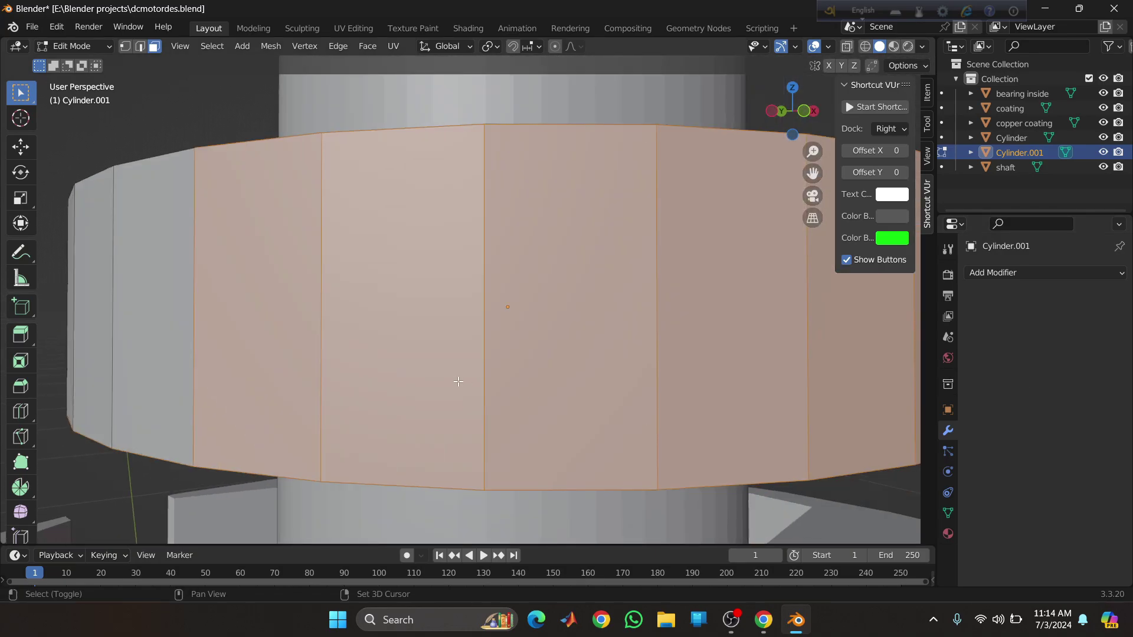
pyautogui.keyDown('shift'); pyautogui.click(289, 347); pyautogui.keyUp('shift')
pyautogui.keyDown('shift'); pyautogui.click(595, 358); pyautogui.keyUp('shift')
pyautogui.keyDown('shift'); pyautogui.click(754, 379); pyautogui.keyUp('shift')
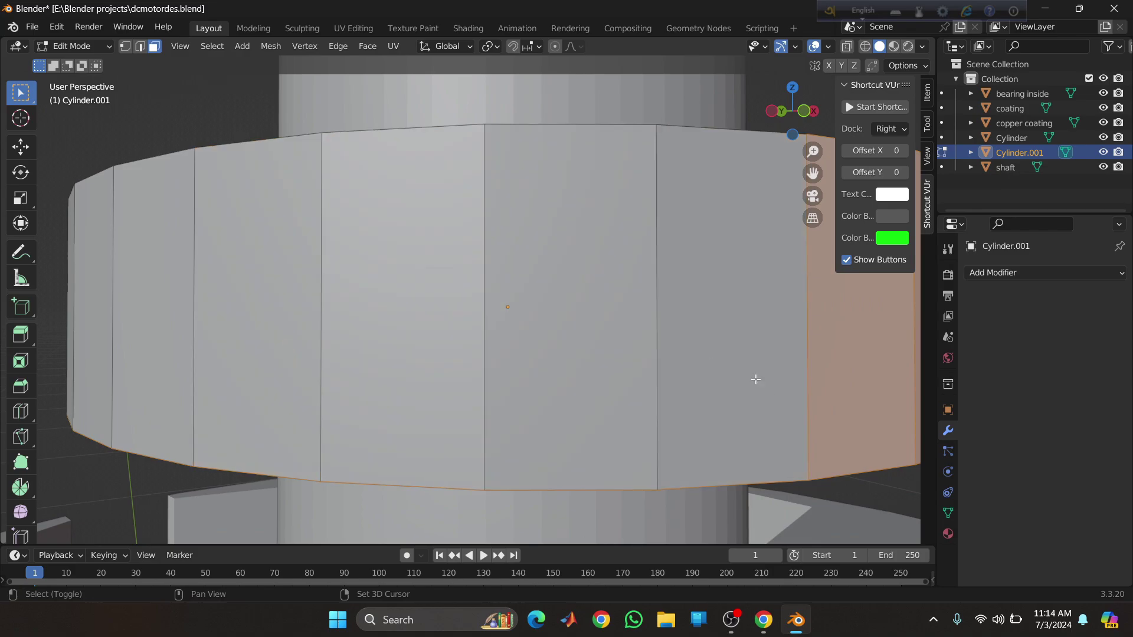
pyautogui.moveTo(754, 380); pyautogui.dragTo(427, 362, button='middle')
pyautogui.keyDown('shift'); pyautogui.click(582, 366); pyautogui.keyUp('shift')
pyautogui.keyDown('shift'); pyautogui.click(684, 370); pyautogui.keyUp('shift')
pyautogui.scroll(-5, 791, 375)
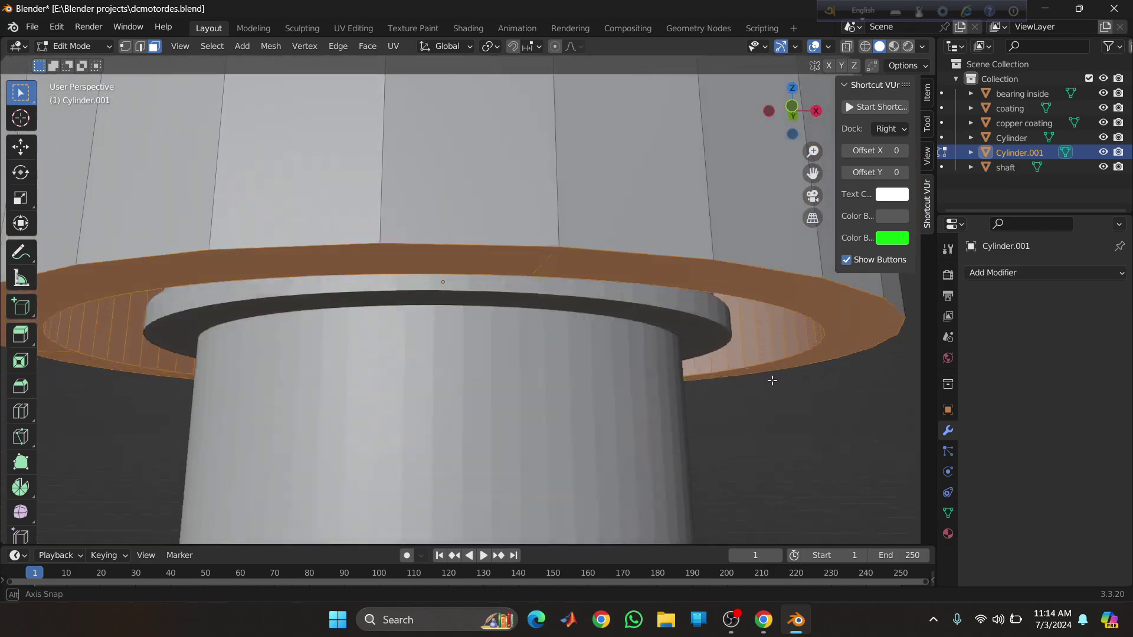
# - Deselect the faces on the ring's underside, leaving only the inner wall faces selected
pyautogui.moveTo(771, 379); pyautogui.dragTo(750, 254, button='middle')
pyautogui.keyDown('shift'); pyautogui.click(743, 220); pyautogui.keyUp('shift')
pyautogui.keyDown('shift'); pyautogui.click(477, 190); pyautogui.keyUp('shift')
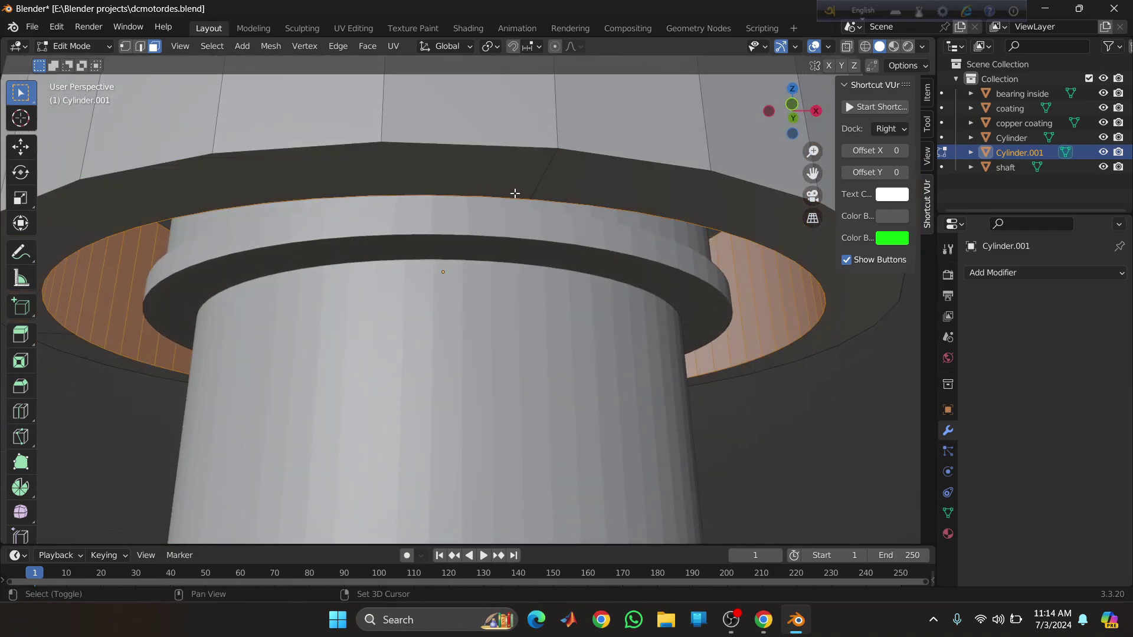
# - Inset the ring's inner wall faces with a thickness of about 0.1335 m
pyautogui.moveTo(639, 347); pyautogui.dragTo(655, 419, button='middle')
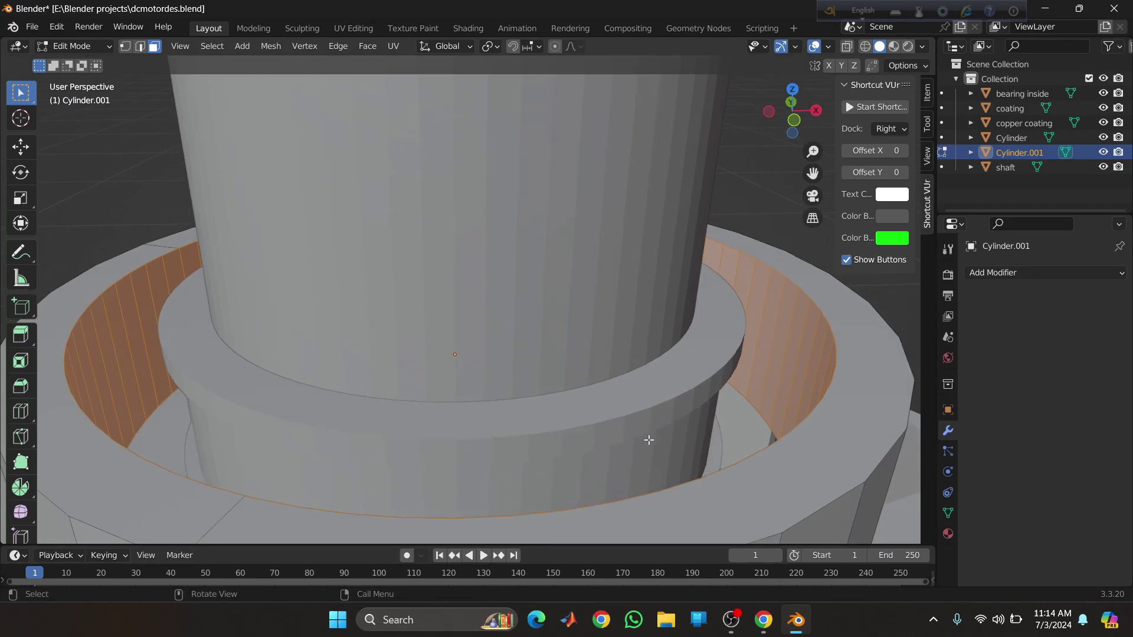
pyautogui.press('i')
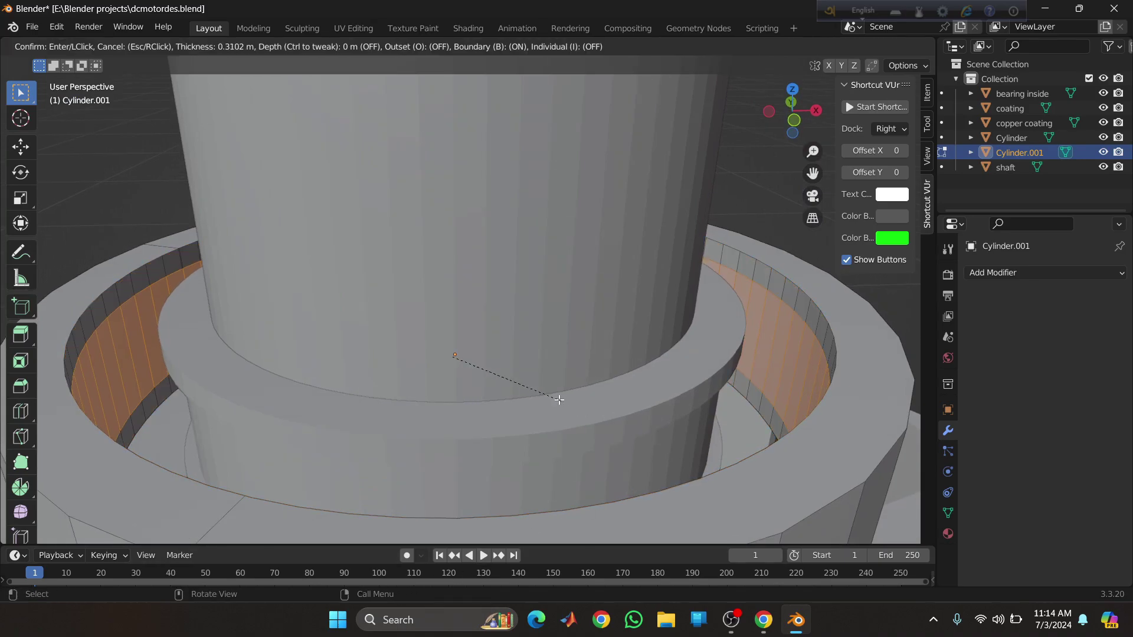
pyautogui.click(598, 448)
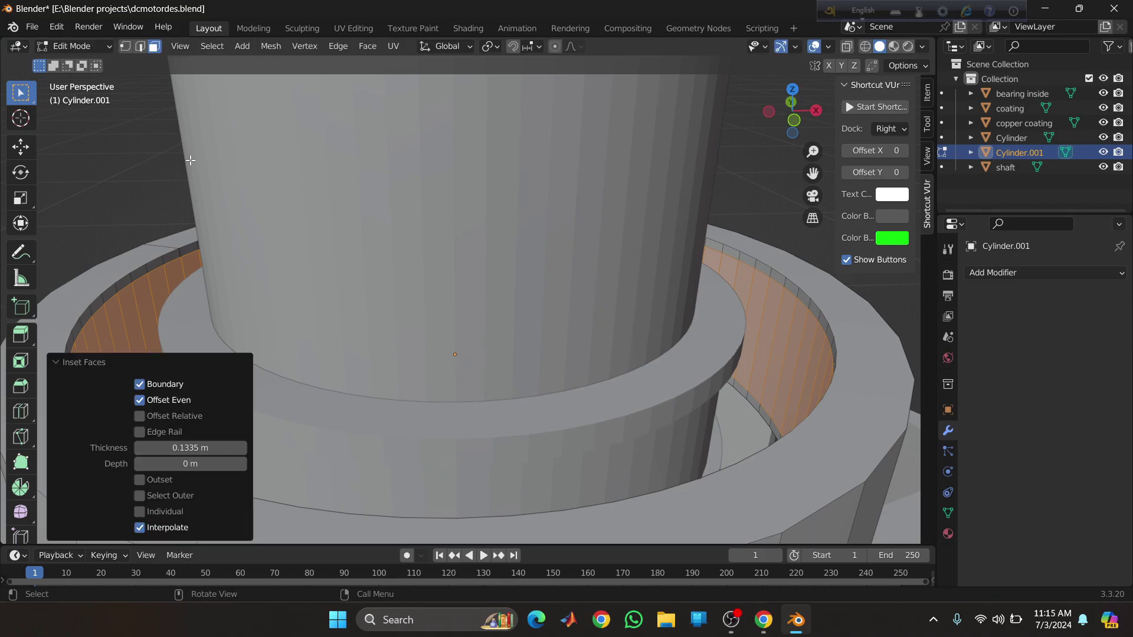
# - Extrude the inset inner faces along their normals into the ring wall to form a groove, and return to Object Mode
pyautogui.click(339, 48)
pyautogui.click(371, 49)
pyautogui.click(400, 72)
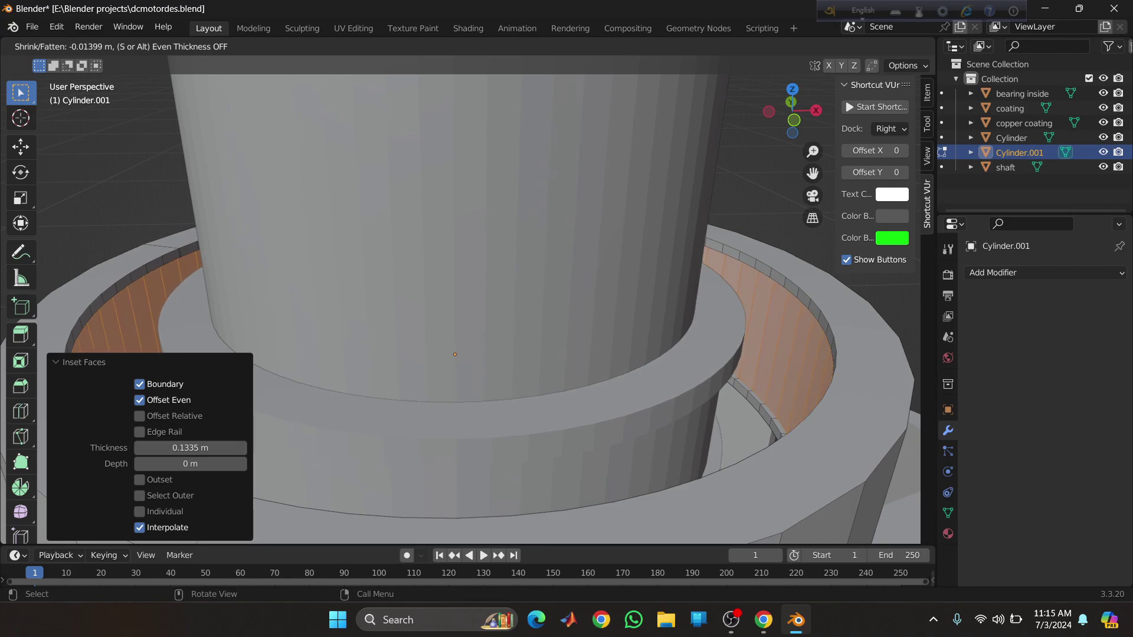
pyautogui.click(316, 106)
pyautogui.moveTo(583, 167); pyautogui.dragTo(686, 302, button='middle')
pyautogui.click(709, 384)
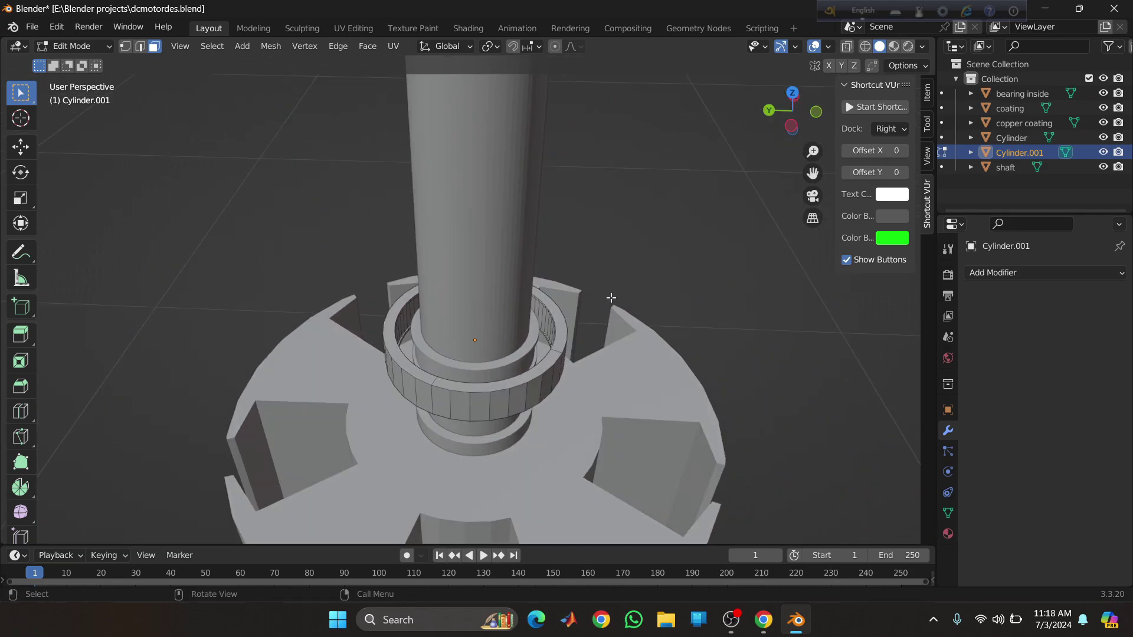
pyautogui.press('Tab')
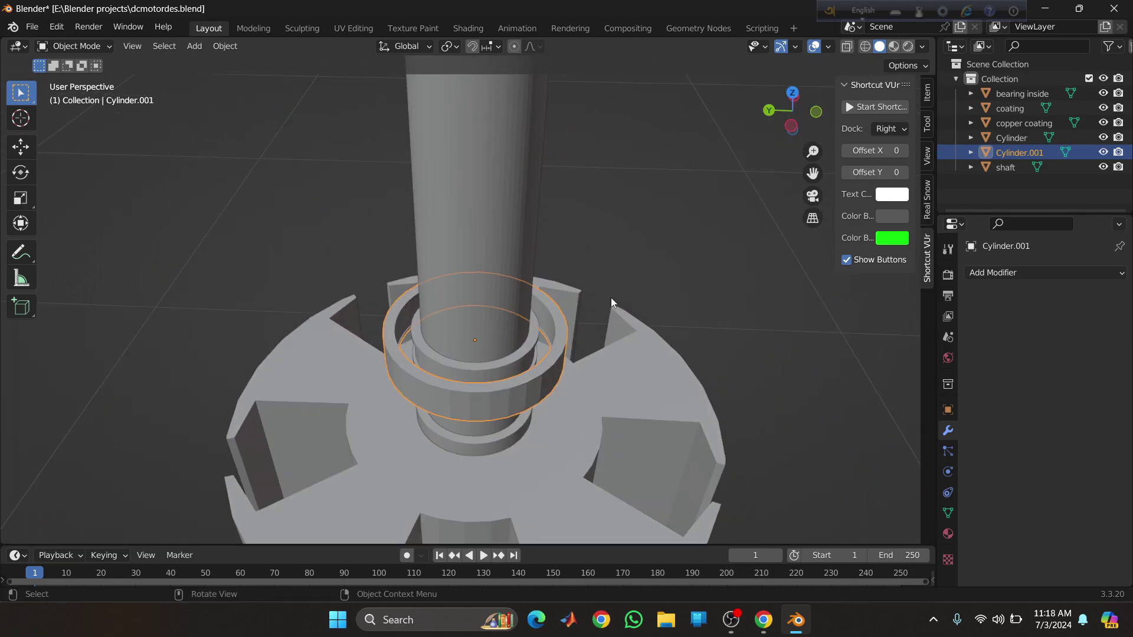
# - Add a UV sphere with 32 segments, 16 rings and 1 m radius, and scale it uniformly to about 0.448
pyautogui.hotkey('shift', 'a')
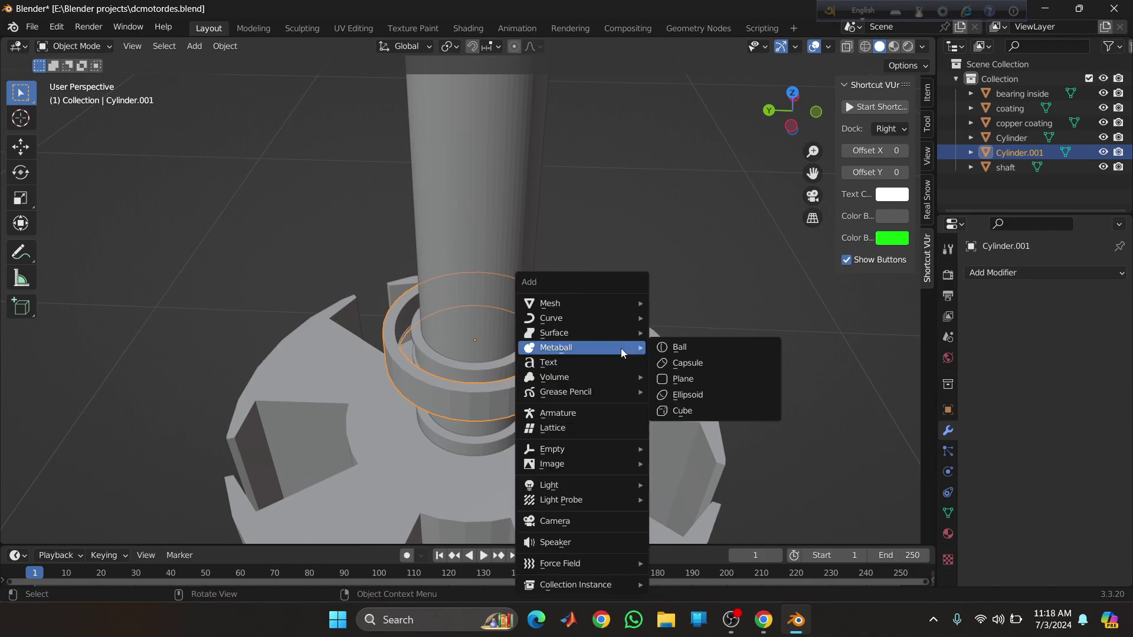
pyautogui.moveTo(610, 298)
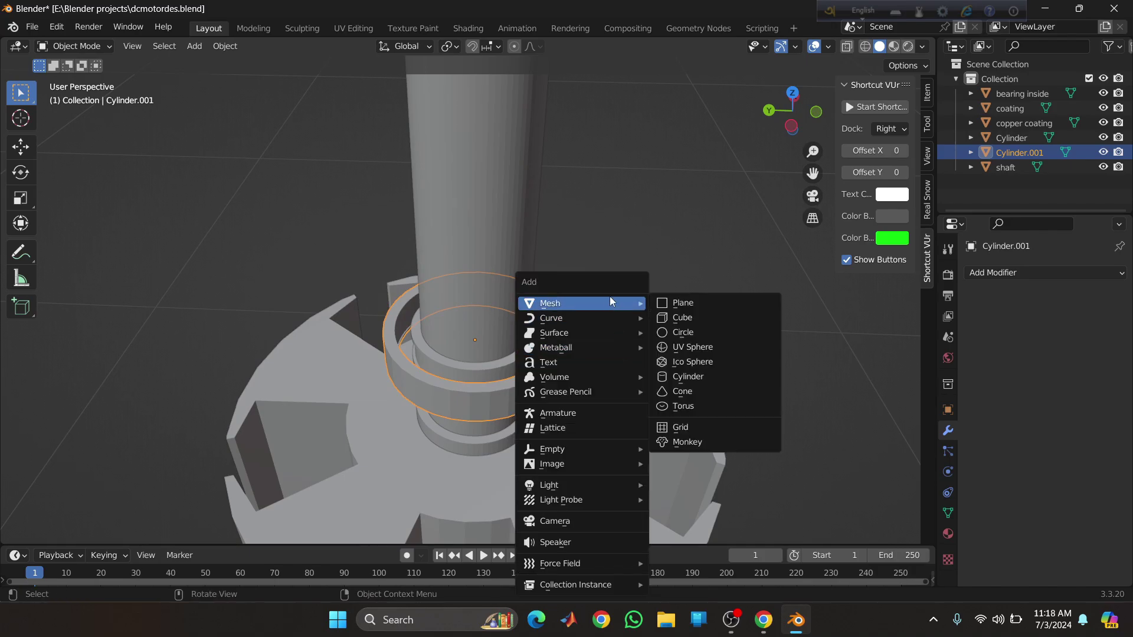
pyautogui.click(669, 348)
pyautogui.press('s')
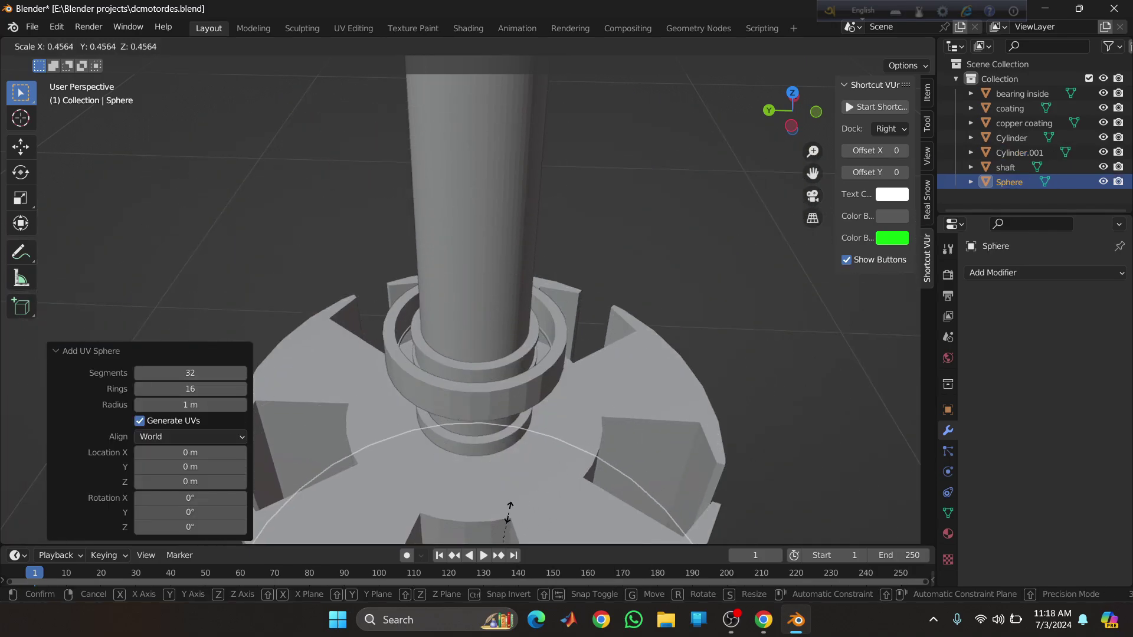
pyautogui.click(510, 517)
# - Raise the sphere about 0.872 m along global Z to just above the bearing rings and scale it uniformly by about 0.052
pyautogui.moveTo(509, 514); pyautogui.dragTo(505, 475, button='middle')
pyautogui.press('g')
pyautogui.press('z')
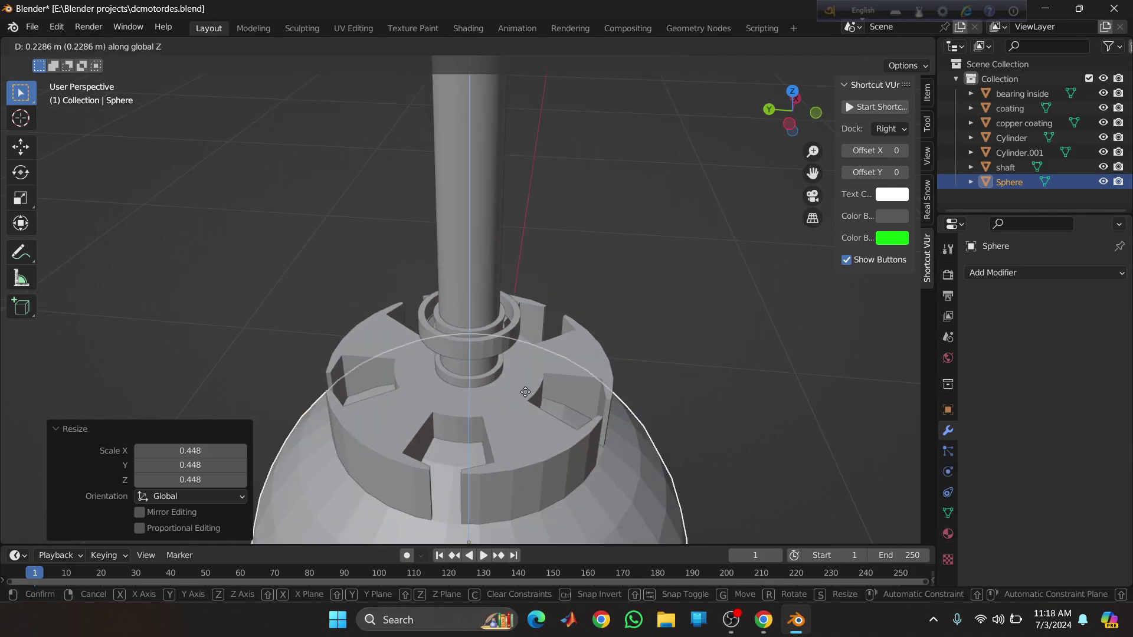
pyautogui.click(686, 236)
pyautogui.press('s')
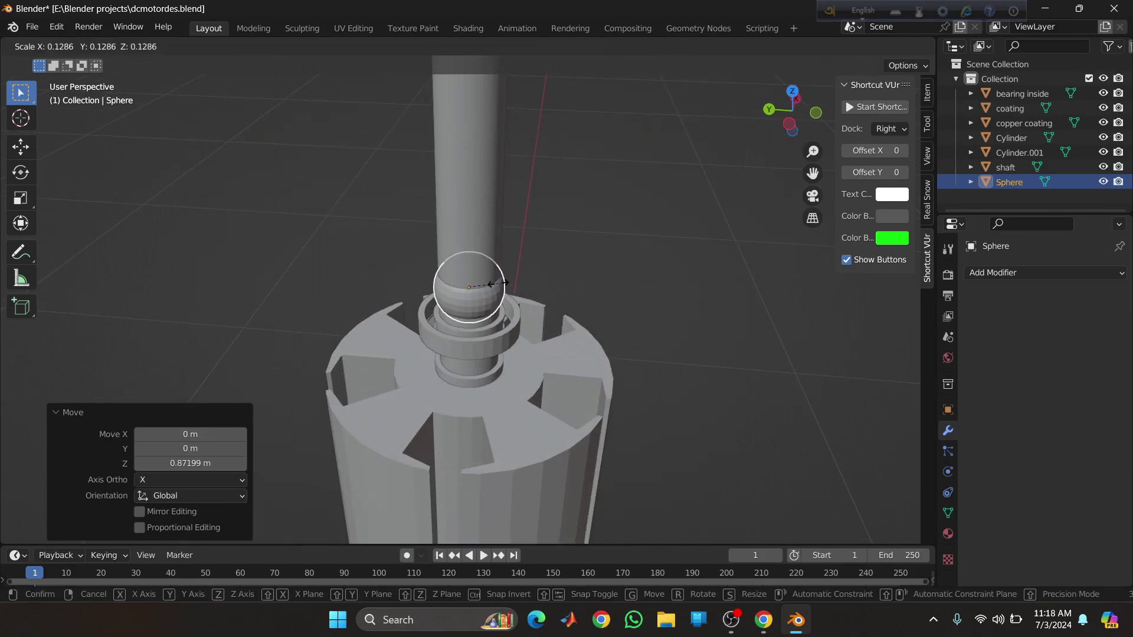
pyautogui.click(481, 285)
pyautogui.moveTo(481, 284); pyautogui.dragTo(501, 249, button='middle')
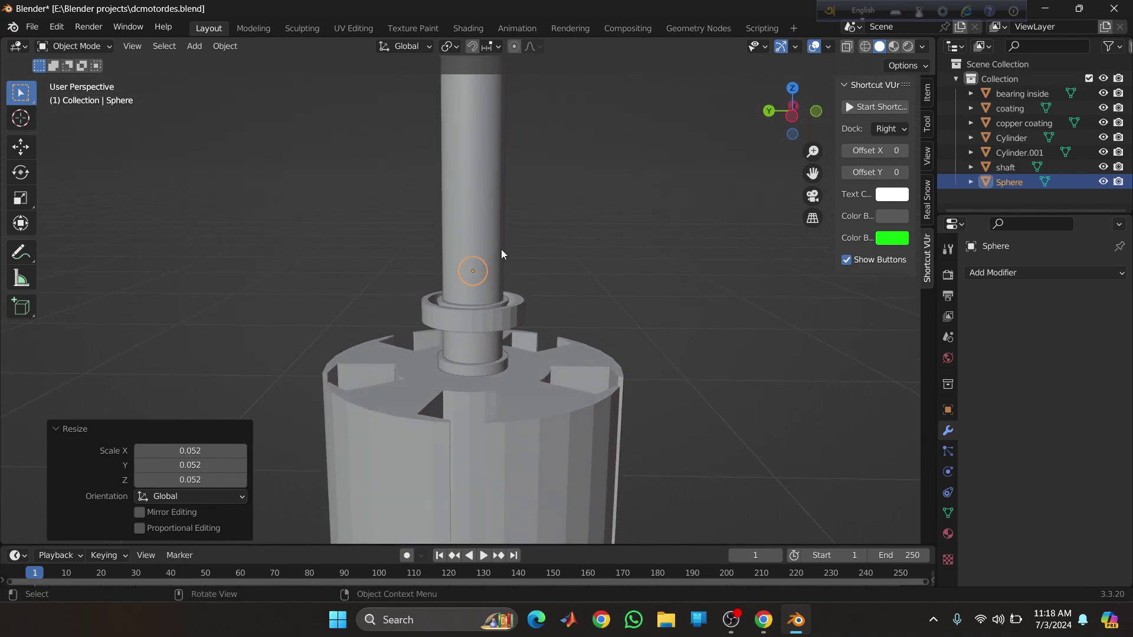
pyautogui.press('g')
pyautogui.press('x')
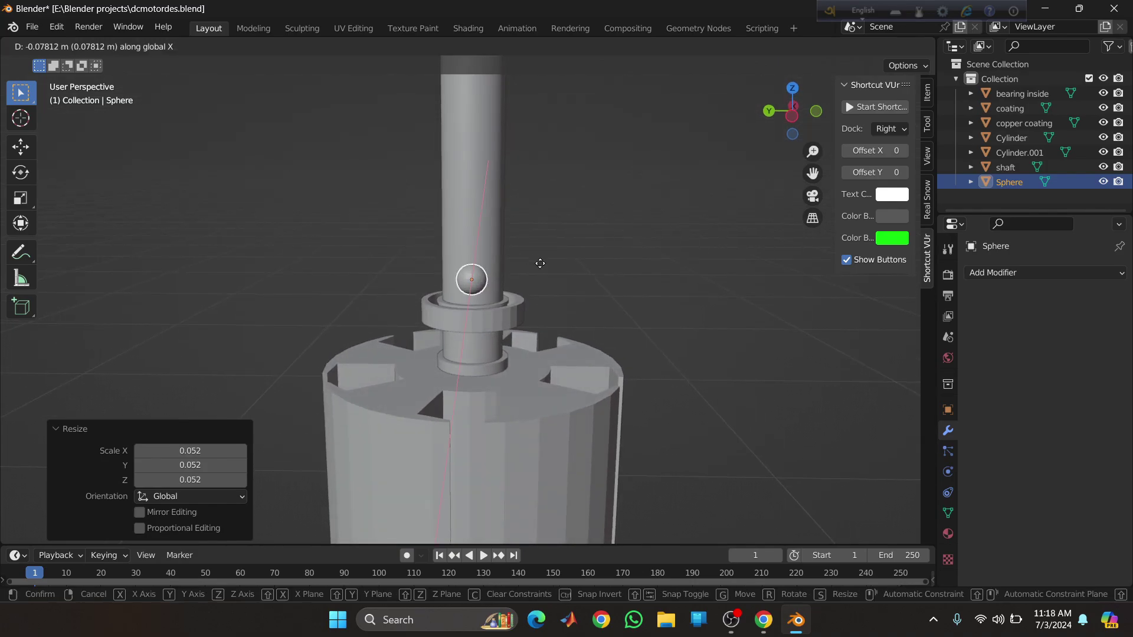
pyautogui.rightClick(540, 263)
# - Move the sphere about 0.068 m along negative global Y, out beside the shaft, and scale it uniformly by about 0.438
pyautogui.press('g')
pyautogui.press('y')
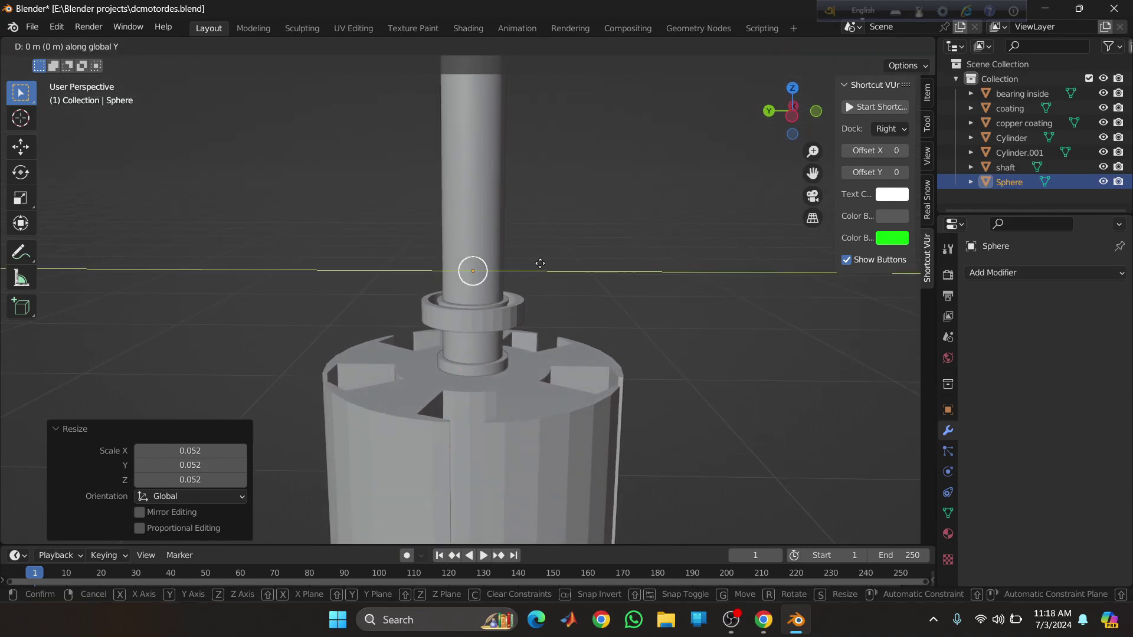
pyautogui.click(581, 270)
pyautogui.scroll(6, 566, 267)
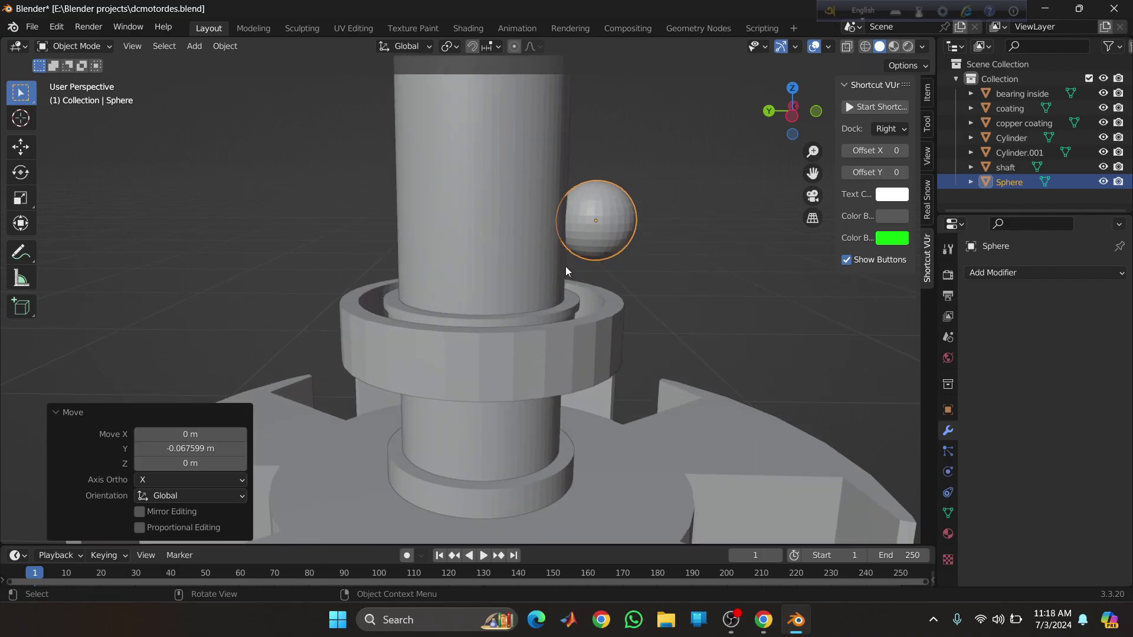
pyautogui.press('s')
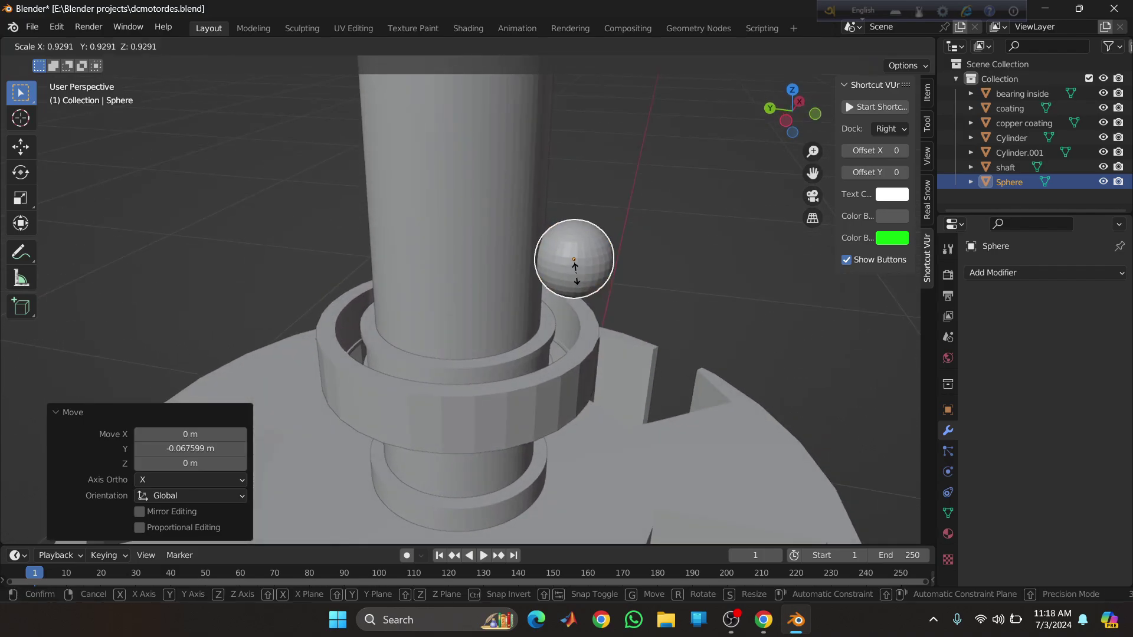
pyautogui.click(577, 270)
pyautogui.scroll(1, 578, 267)
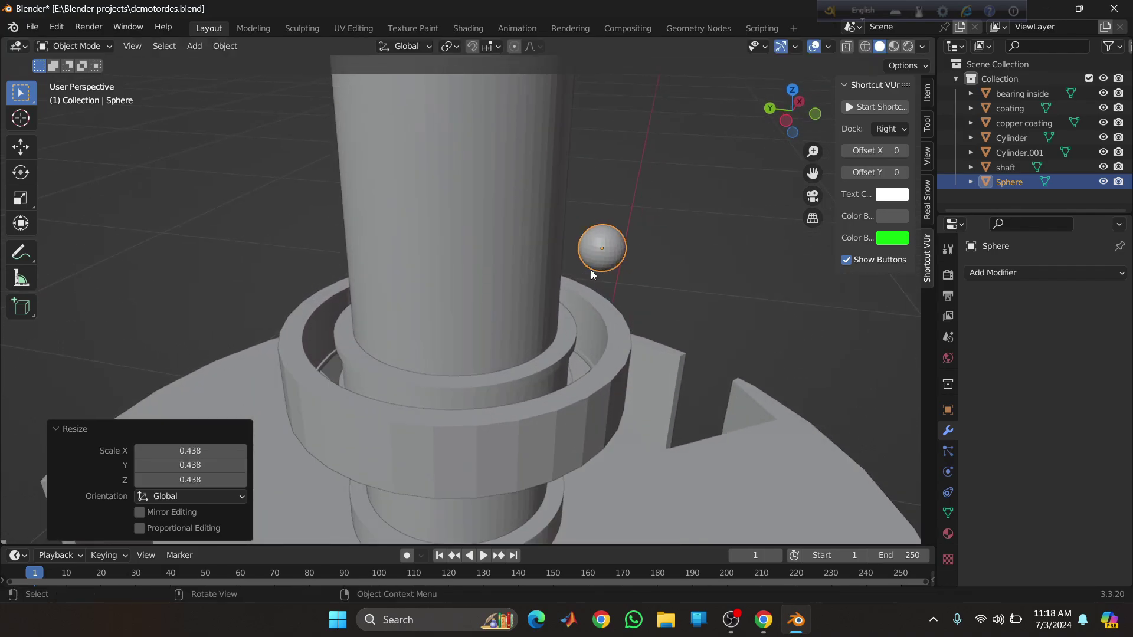
# - Lower the sphere about 0.060 m along global Z into the gap between the inner and outer bearing rings
pyautogui.moveTo(590, 269)
pyautogui.mouseDown(button='middle')
pyautogui.moveTo(586, 297)
pyautogui.moveTo(583, 285)
pyautogui.mouseUp(button='middle')
pyautogui.press('g')
pyautogui.press('z')
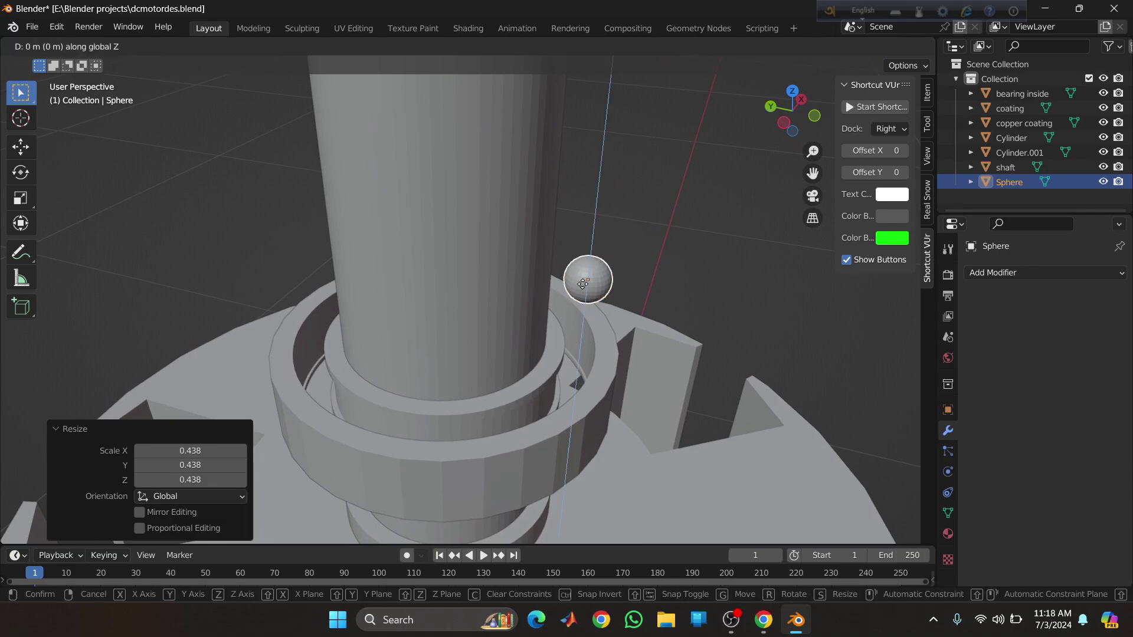
pyautogui.click(570, 403)
pyautogui.moveTo(568, 399); pyautogui.dragTo(595, 380, button='middle')
pyautogui.scroll(2, 595, 381)
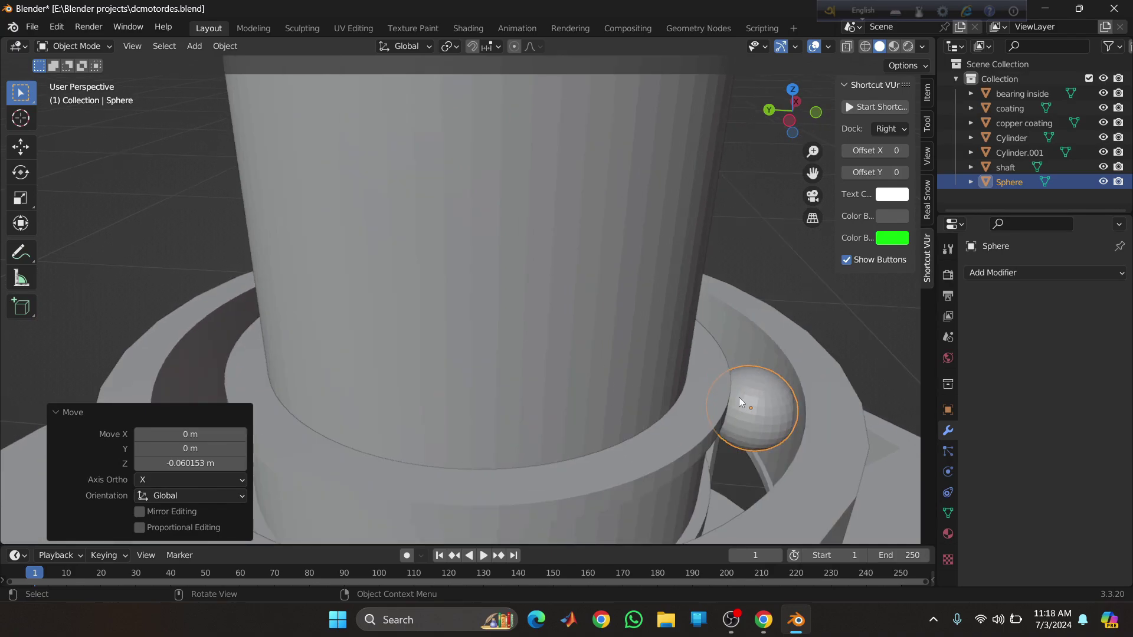
# - Scale the sphere uniformly by about 0.922 and shift it about 0.0012 m along global Y to fit between the rings
pyautogui.scroll(-1, 739, 398)
pyautogui.keyDown('shift'); pyautogui.moveTo(739, 398); pyautogui.dragTo(649, 353, button='middle'); pyautogui.keyUp('shift')
pyautogui.press('s')
pyautogui.click(663, 347)
pyautogui.press('g')
pyautogui.press('x')
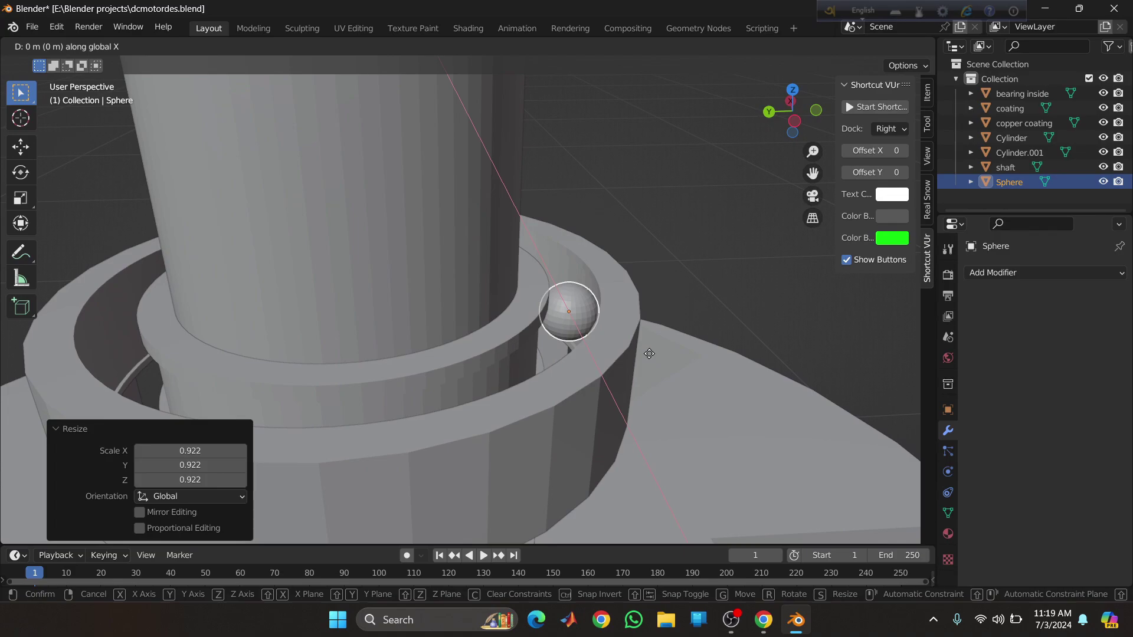
pyautogui.press('y')
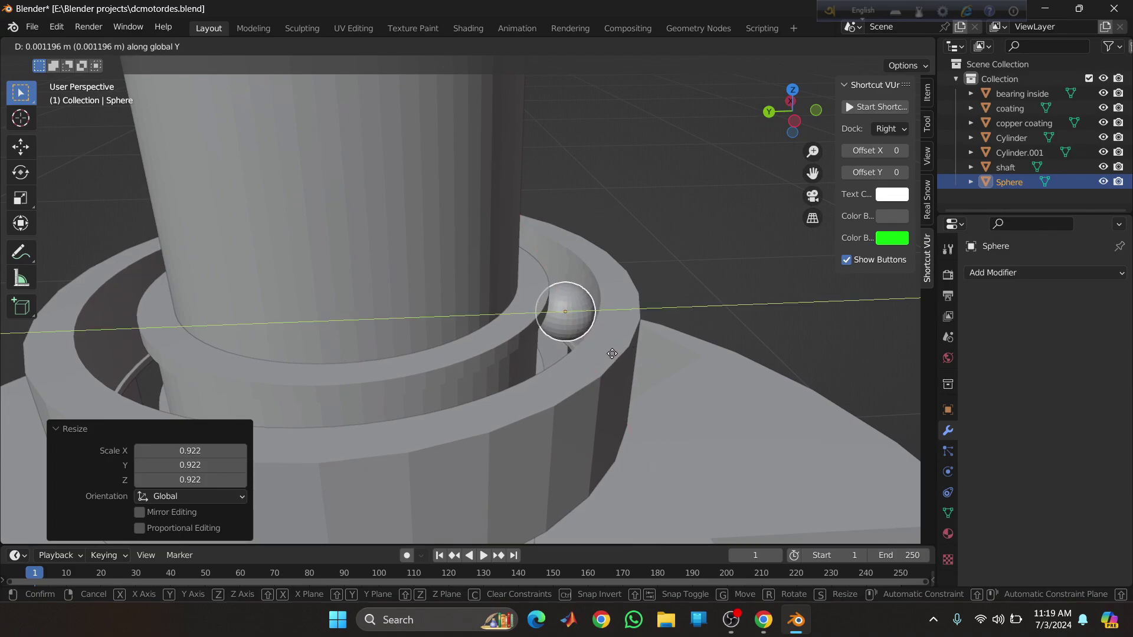
pyautogui.click(612, 353)
# - Start the Shortcut VUr display and rename the sphere object as Ball
pyautogui.click(875, 107)
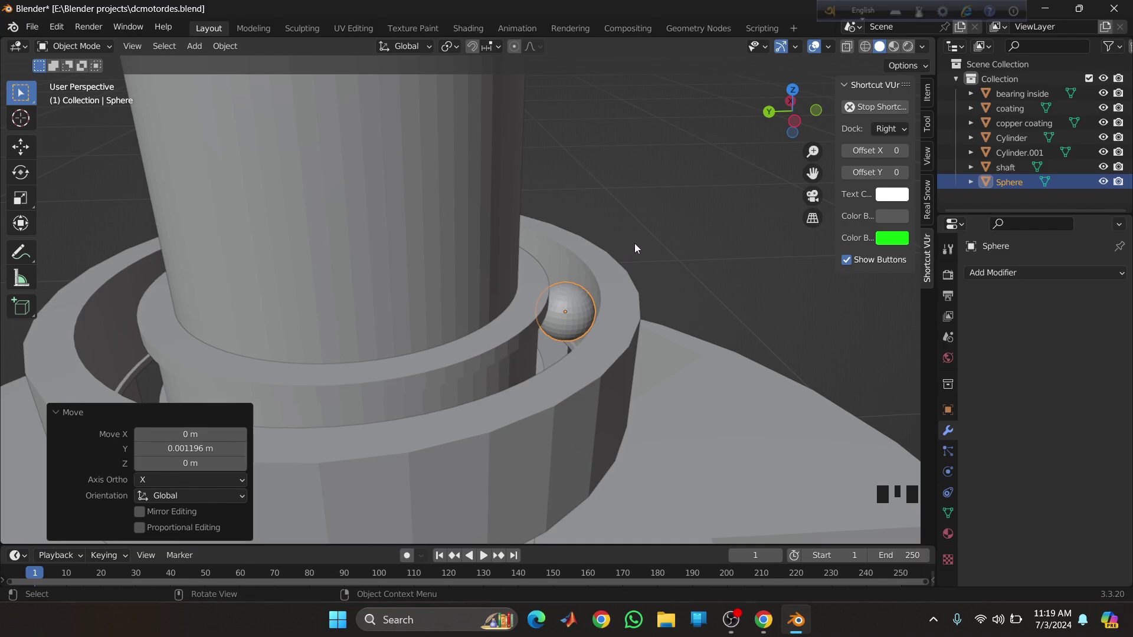
pyautogui.moveTo(635, 248); pyautogui.dragTo(518, 381, button='middle')
pyautogui.doubleClick(1010, 182)
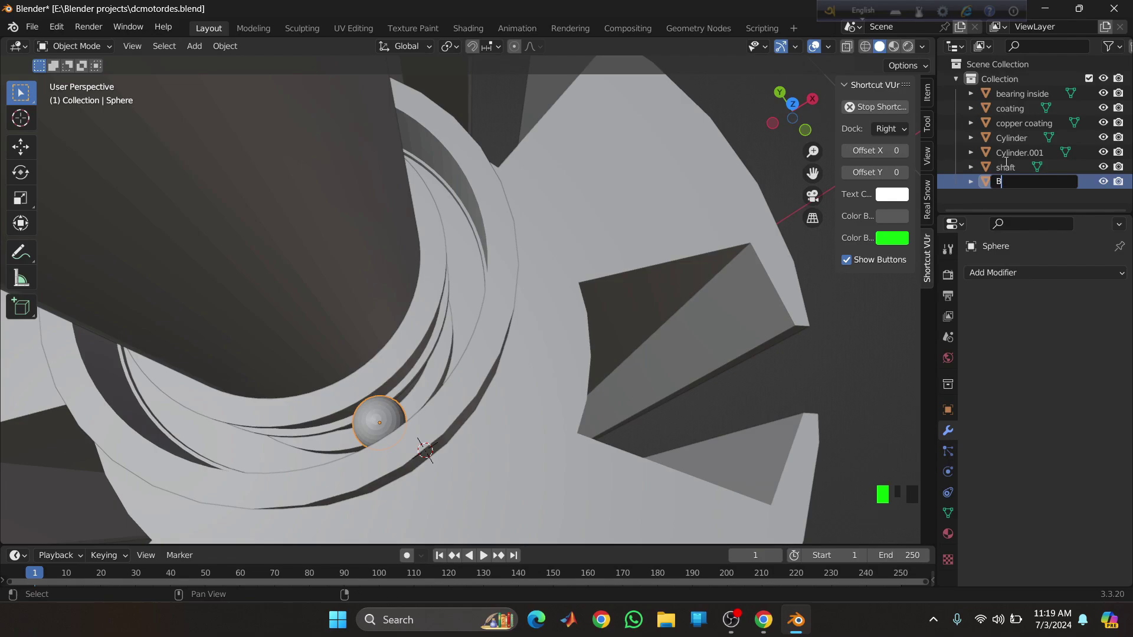
pyautogui.write('Ball')
pyautogui.press('Return')
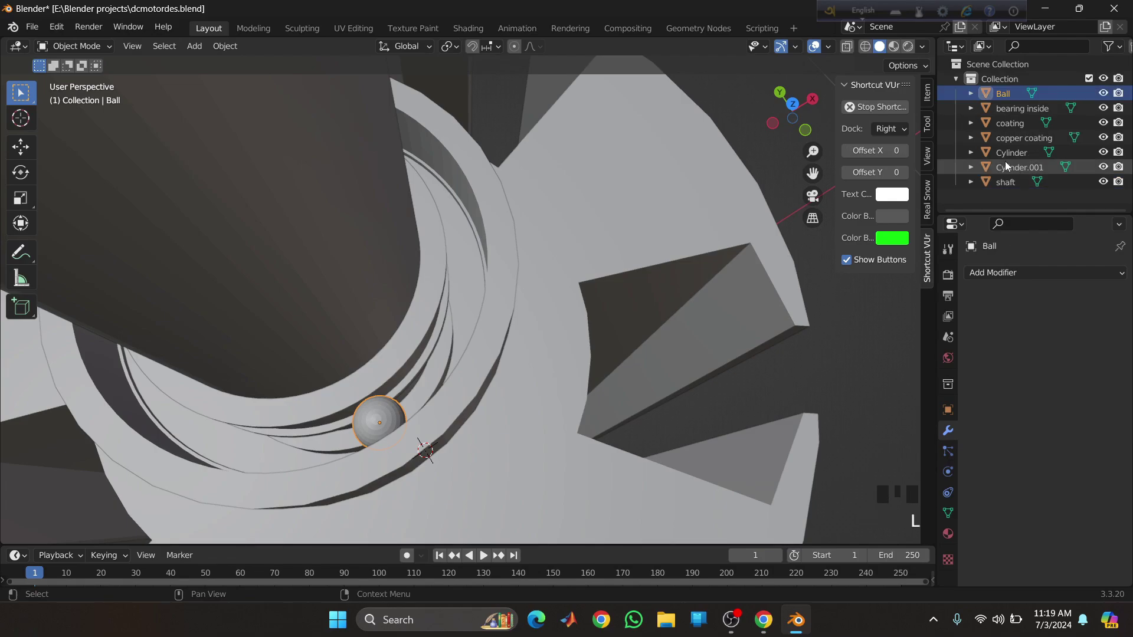
# - Collapse the Shortcut VUr settings and switch to the top orthographic view centred on the bearing
pyautogui.keyDown('shift'); pyautogui.moveTo(408, 456); pyautogui.dragTo(802, 134, button='middle'); pyautogui.keyUp('shift')
pyautogui.scroll(2, 768, 319)
pyautogui.scroll(-4, 770, 320)
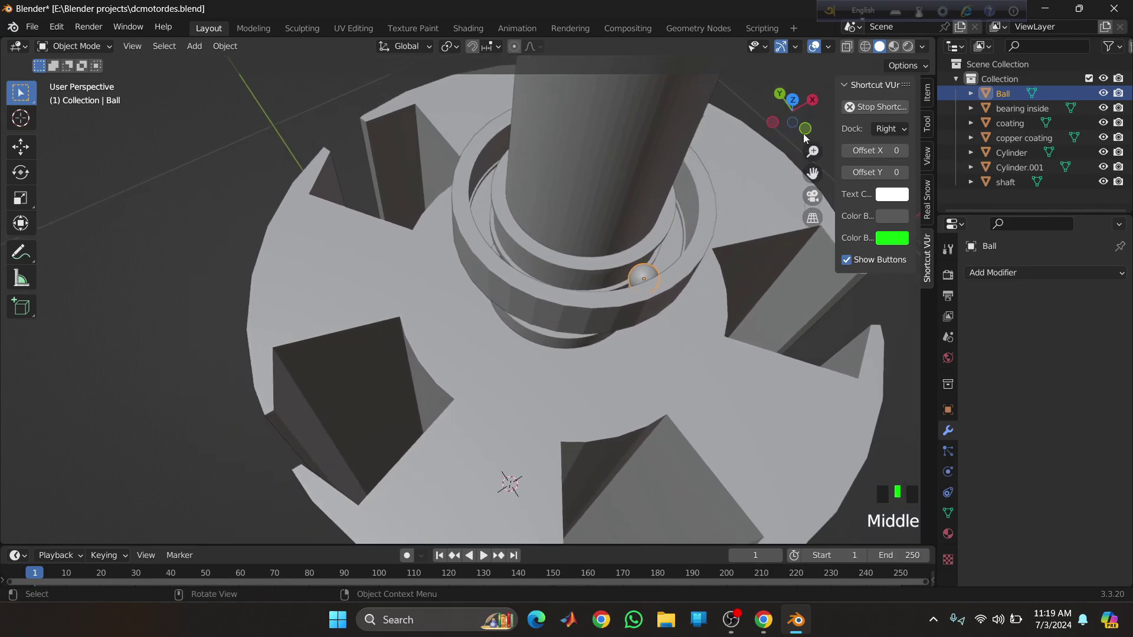
pyautogui.click(841, 83)
pyautogui.click(842, 84)
pyautogui.click(841, 84)
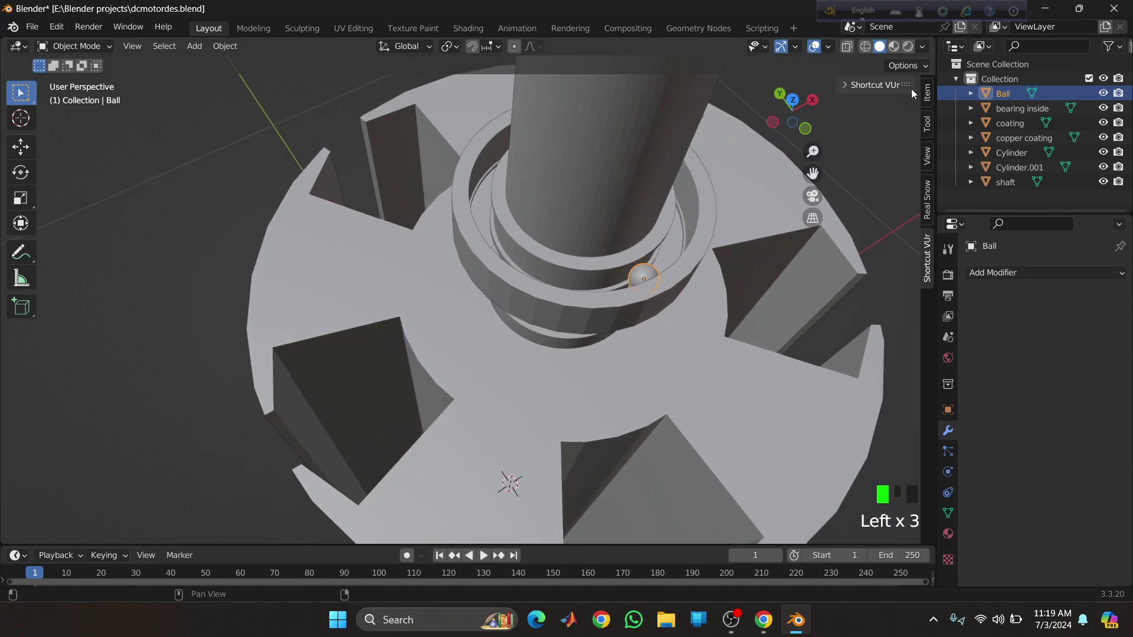
pyautogui.click(794, 101)
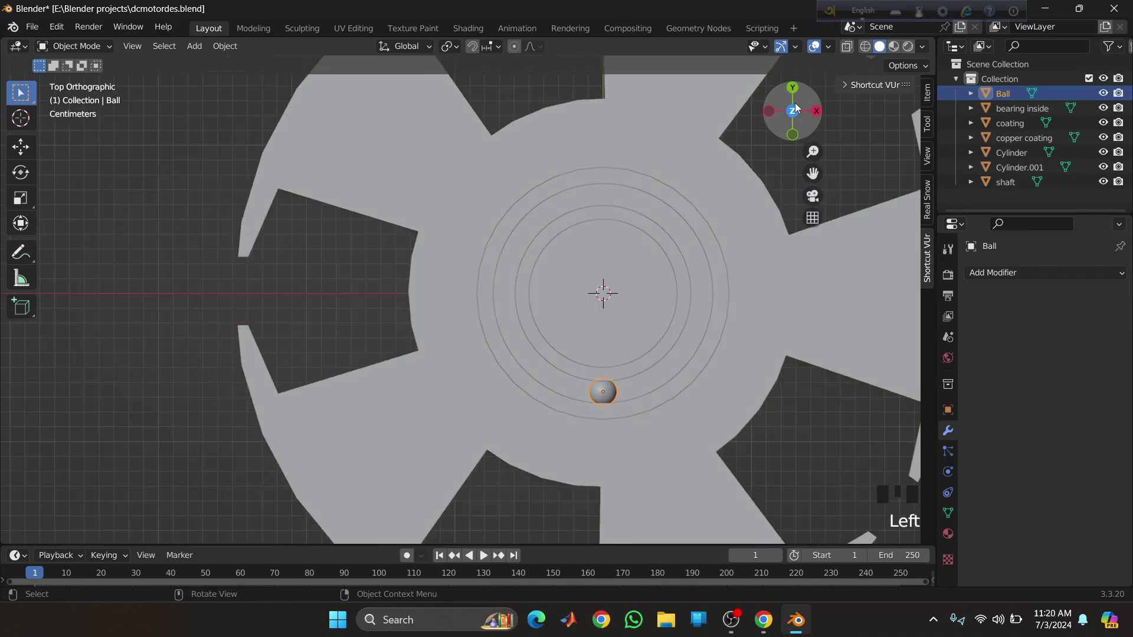
pyautogui.scroll(3, 676, 270)
pyautogui.keyDown('shift'); pyautogui.moveTo(714, 331); pyautogui.dragTo(624, 328, button='middle'); pyautogui.keyUp('shift')
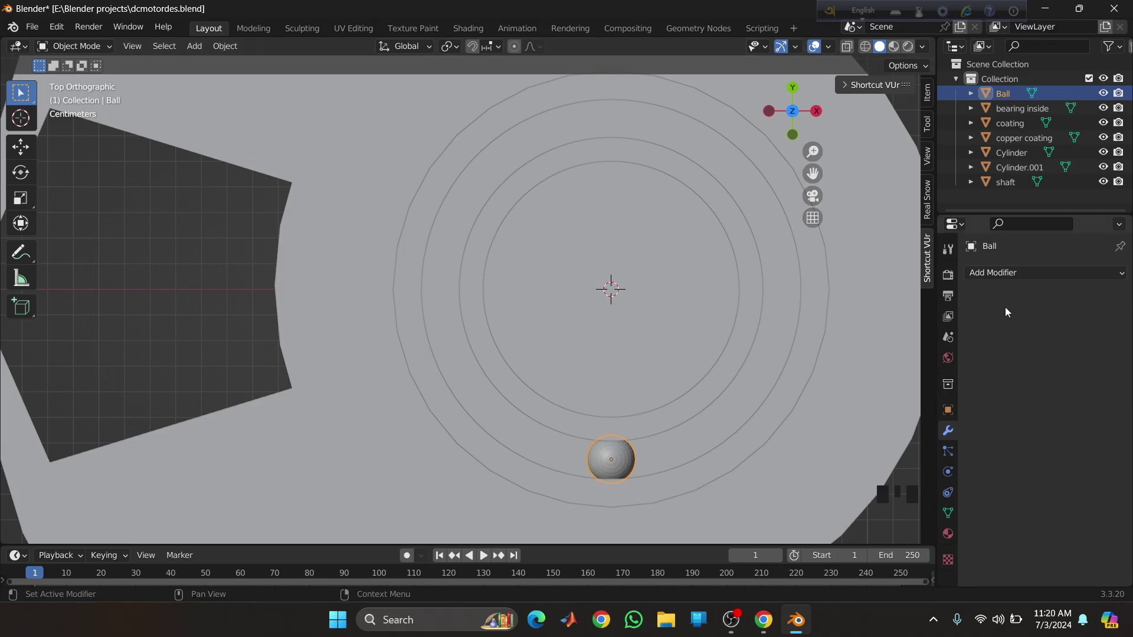
# - Add an Array modifier to the ball with a count of 4 and a relative X offset factor of 1.1
pyautogui.click(1011, 271)
pyautogui.click(849, 312)
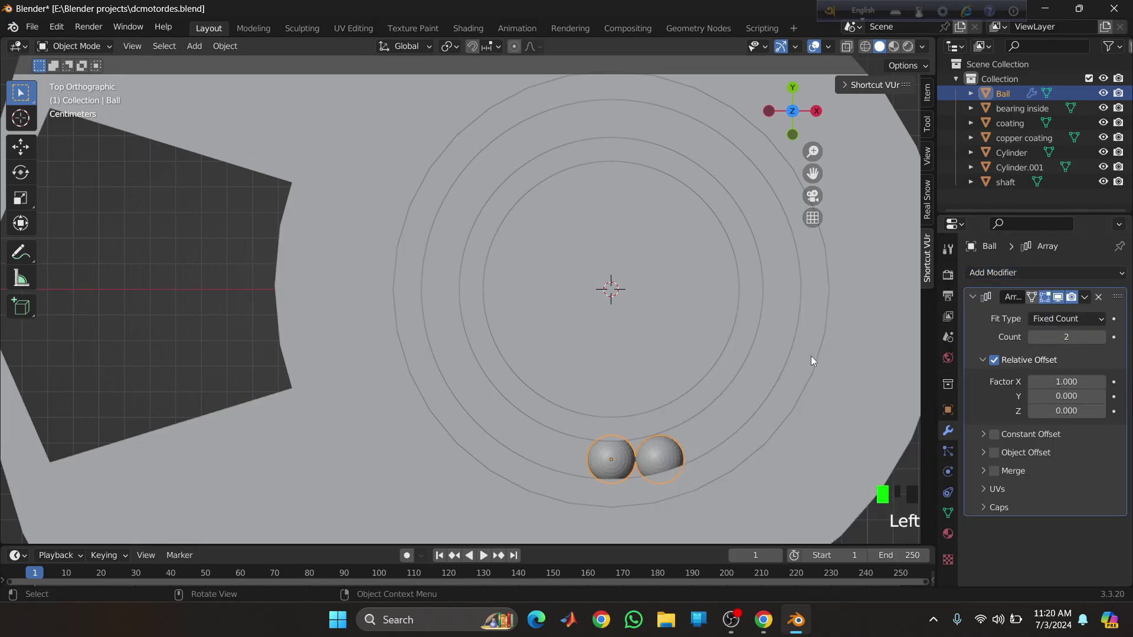
pyautogui.click(1102, 337)
pyautogui.click(1103, 337)
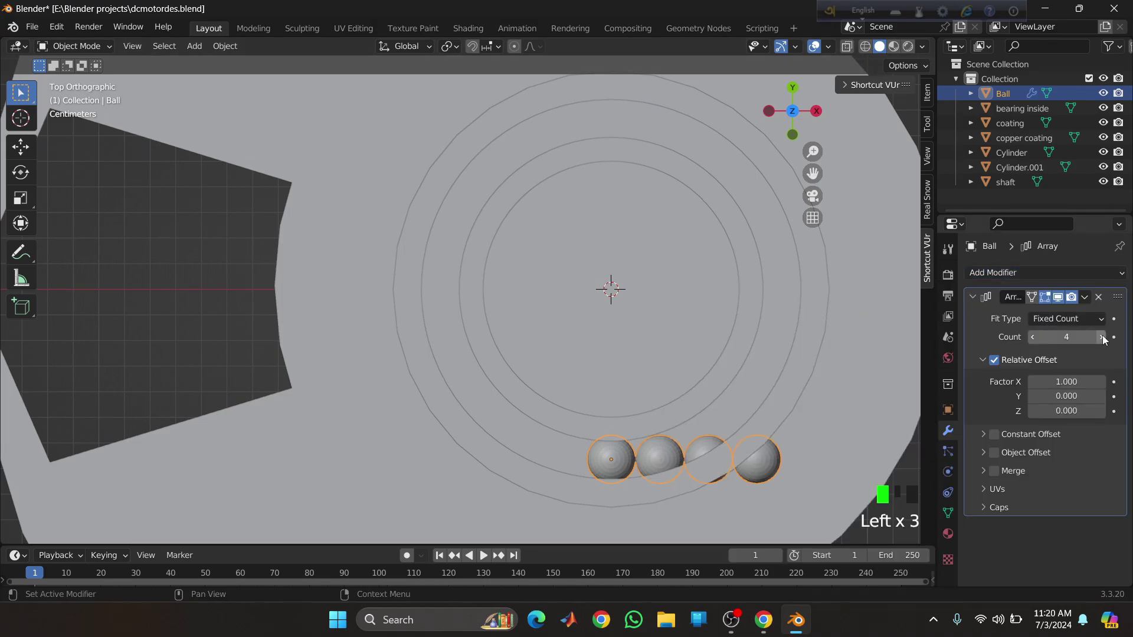
pyautogui.click(1103, 382)
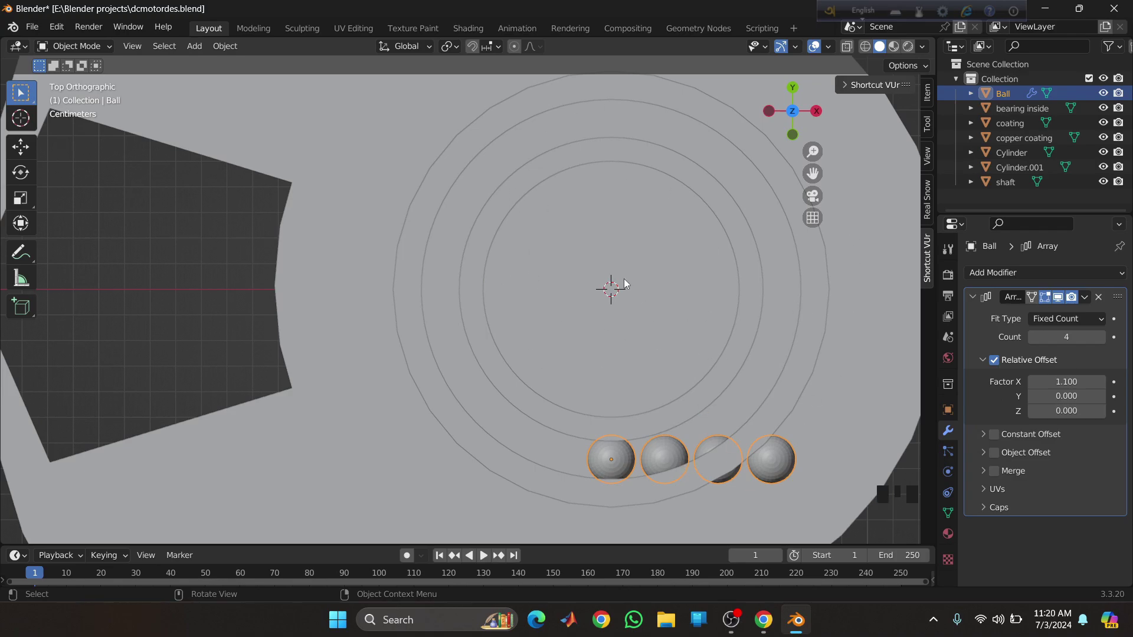
# - Add a Bezier circle with 1 m radius at the world origin and scale it uniformly by about 0.417
pyautogui.hotkey('shift', 'a')
pyautogui.moveTo(625, 278)
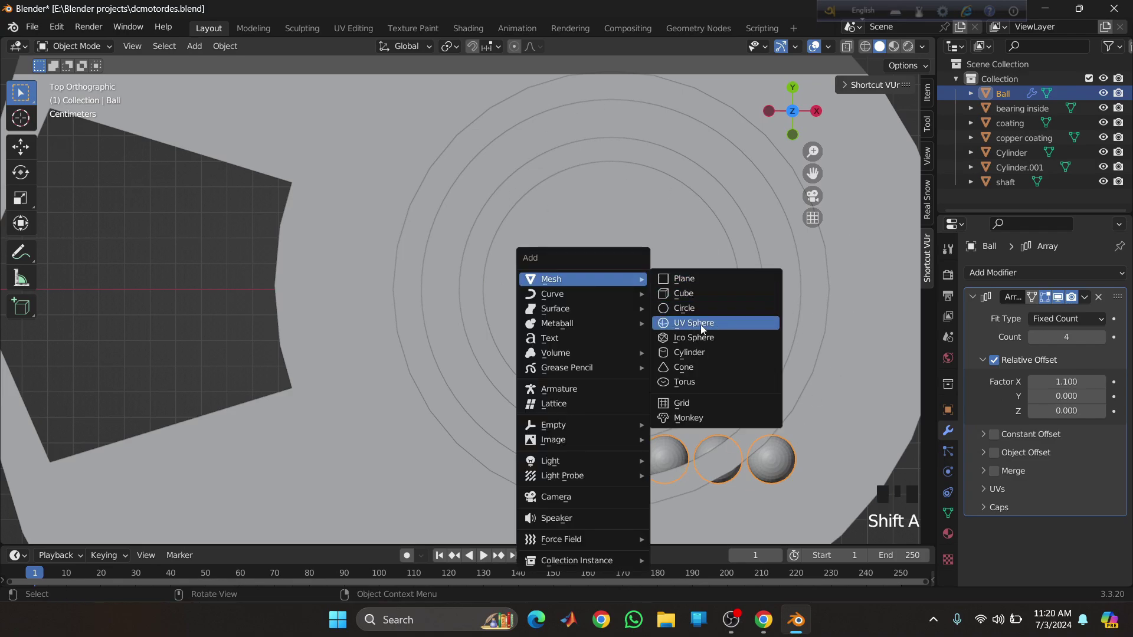
pyautogui.moveTo(600, 305)
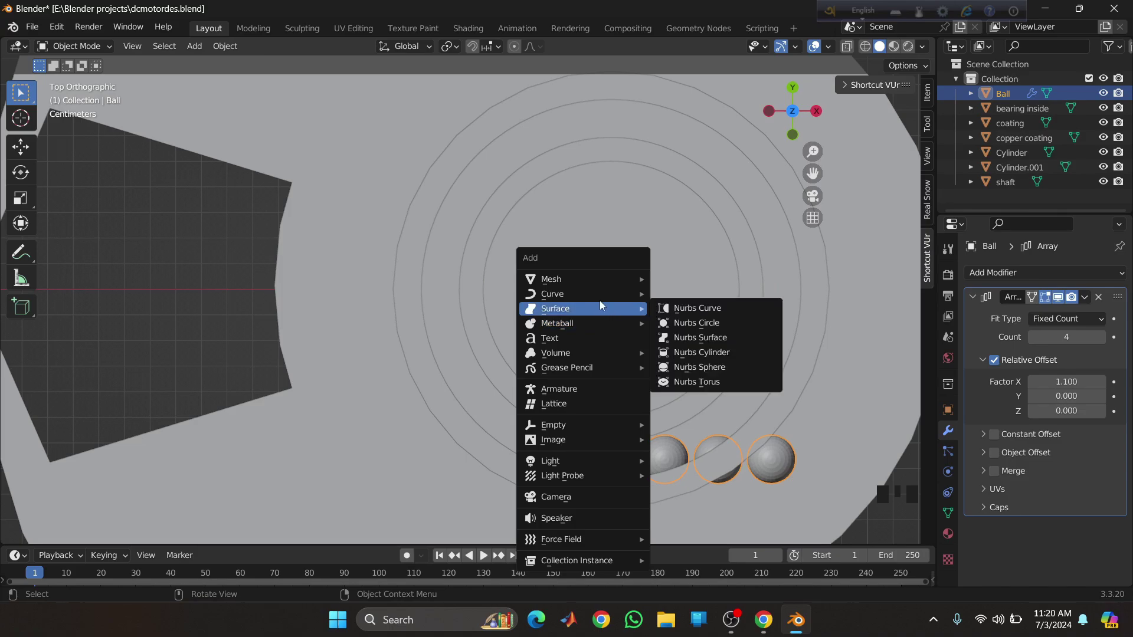
pyautogui.click(686, 307)
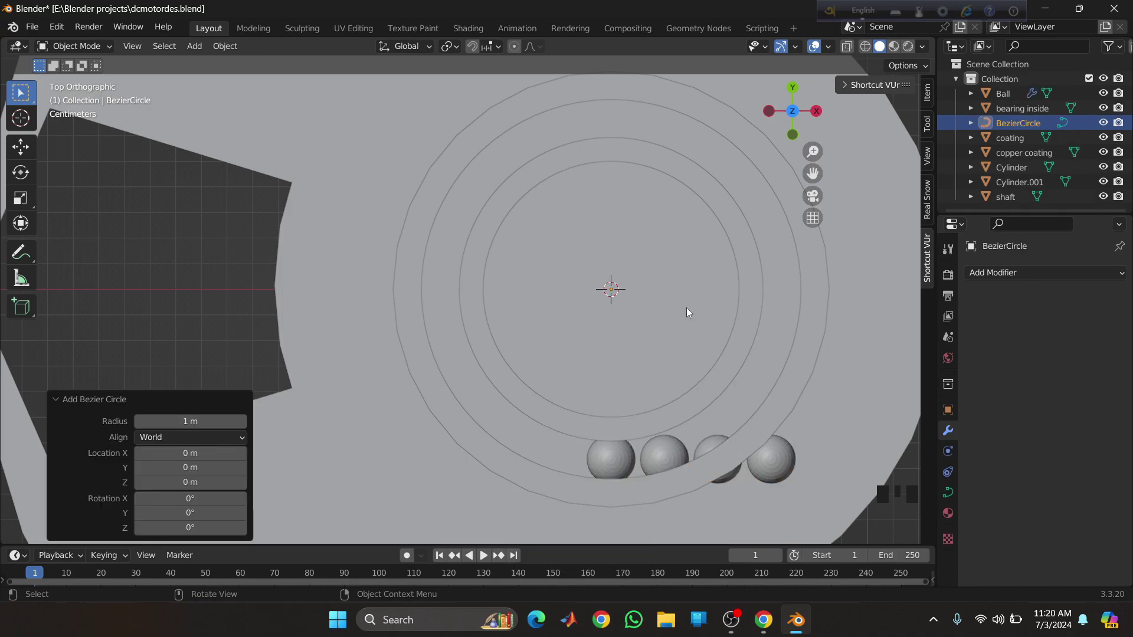
pyautogui.moveTo(711, 317); pyautogui.dragTo(712, 318, button='middle')
pyautogui.scroll(-5, 711, 317)
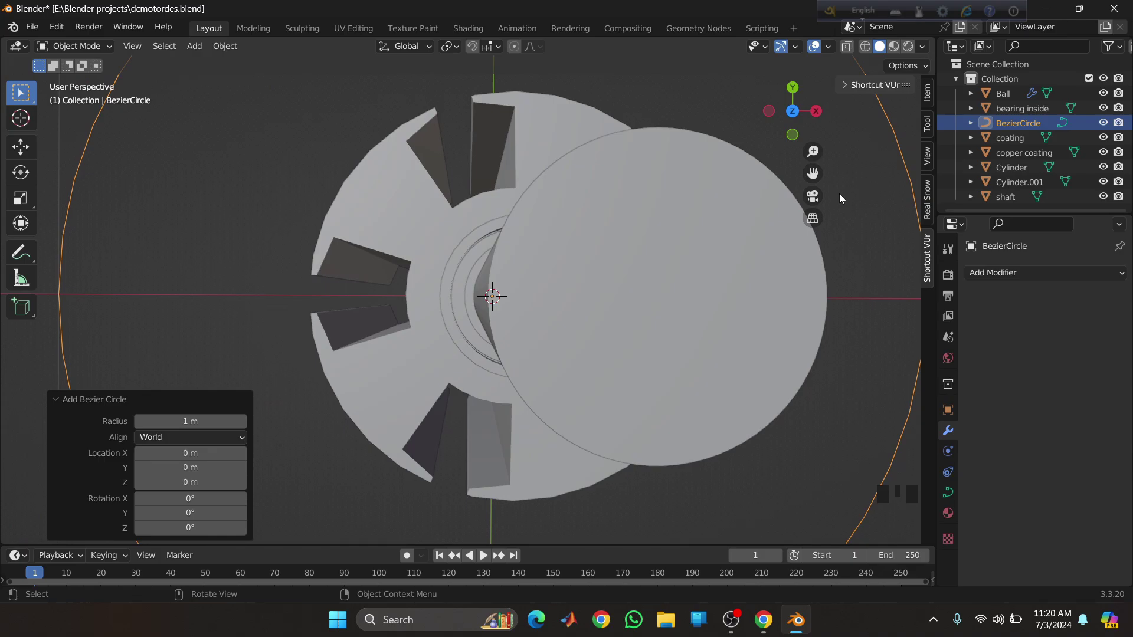
pyautogui.press('s')
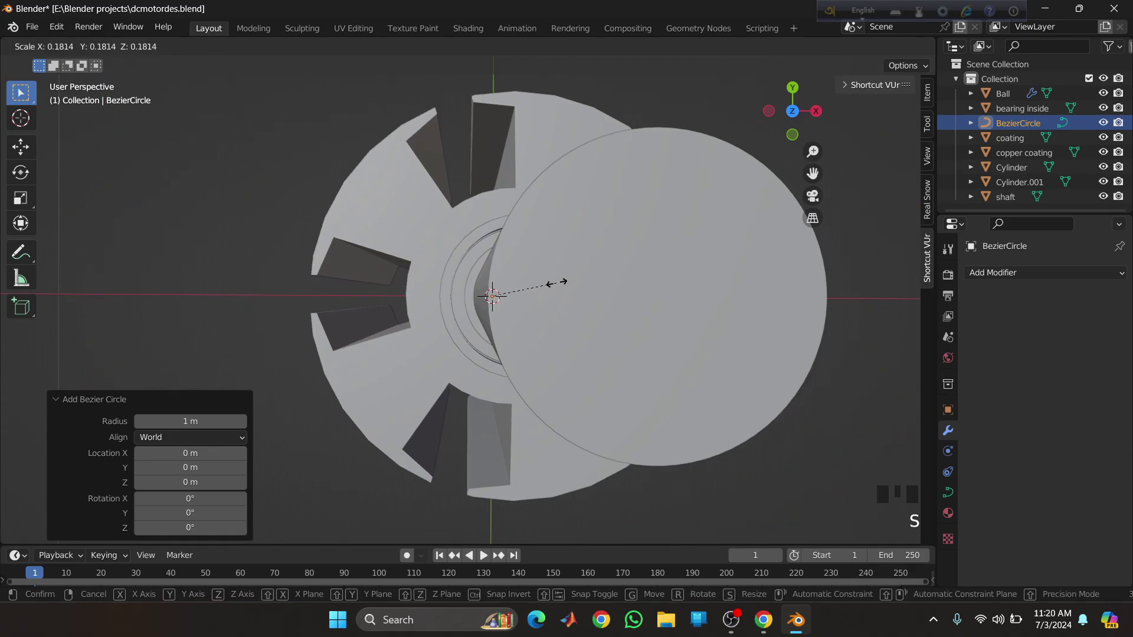
pyautogui.click(637, 265)
# - Raise the Bezier circle about 0.834 m along global Z to the height of the bearing rings
pyautogui.moveTo(638, 266); pyautogui.dragTo(501, 300, button='middle')
pyautogui.press('g')
pyautogui.press('z')
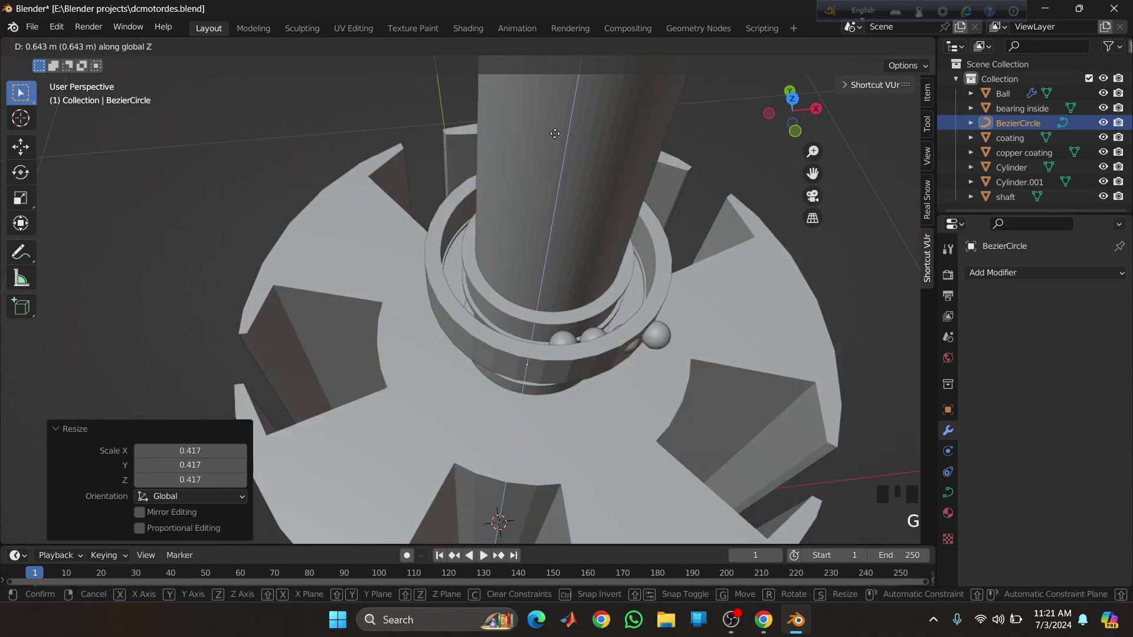
pyautogui.click(575, 514)
pyautogui.moveTo(574, 509)
pyautogui.mouseDown(button='middle')
pyautogui.moveTo(561, 531)
pyautogui.moveTo(555, 519)
pyautogui.mouseUp(button='middle')
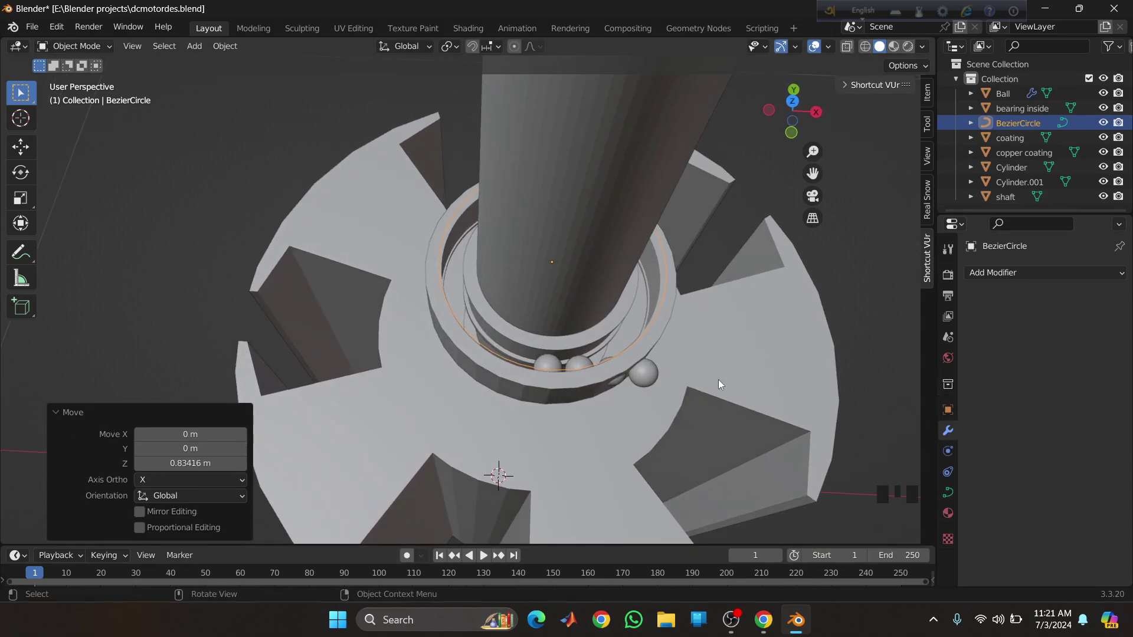
# - Lower the Bezier circle about 0.02 m along global Z into the bearing and scale it uniformly by about 0.923
pyautogui.click(645, 378)
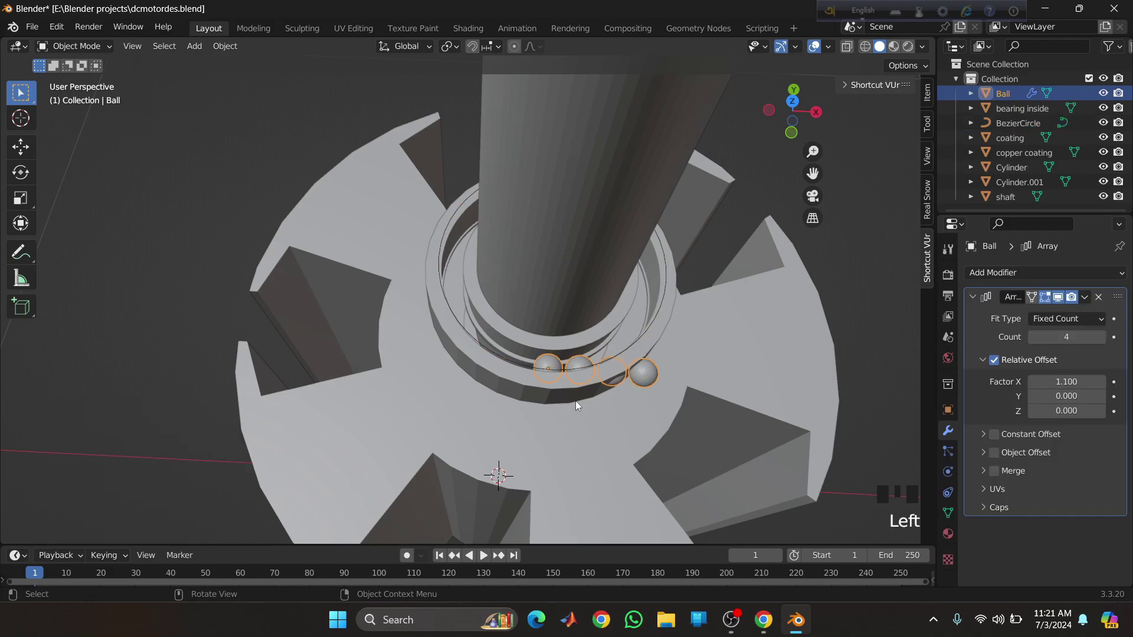
pyautogui.moveTo(626, 379); pyautogui.dragTo(603, 283, button='middle')
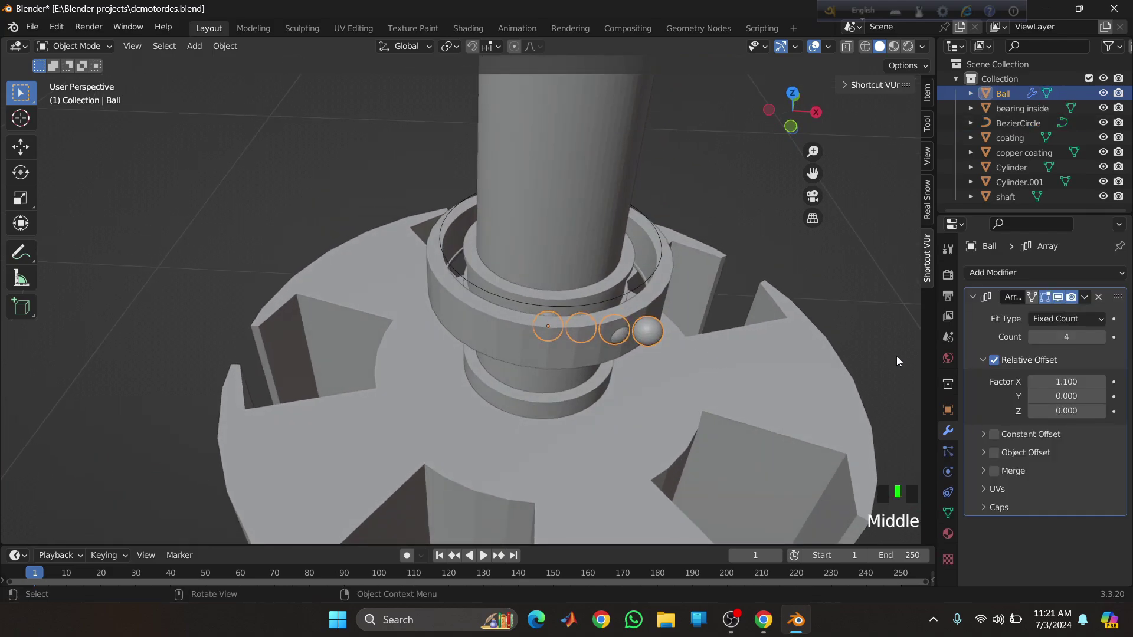
pyautogui.click(629, 284)
pyautogui.click(631, 288)
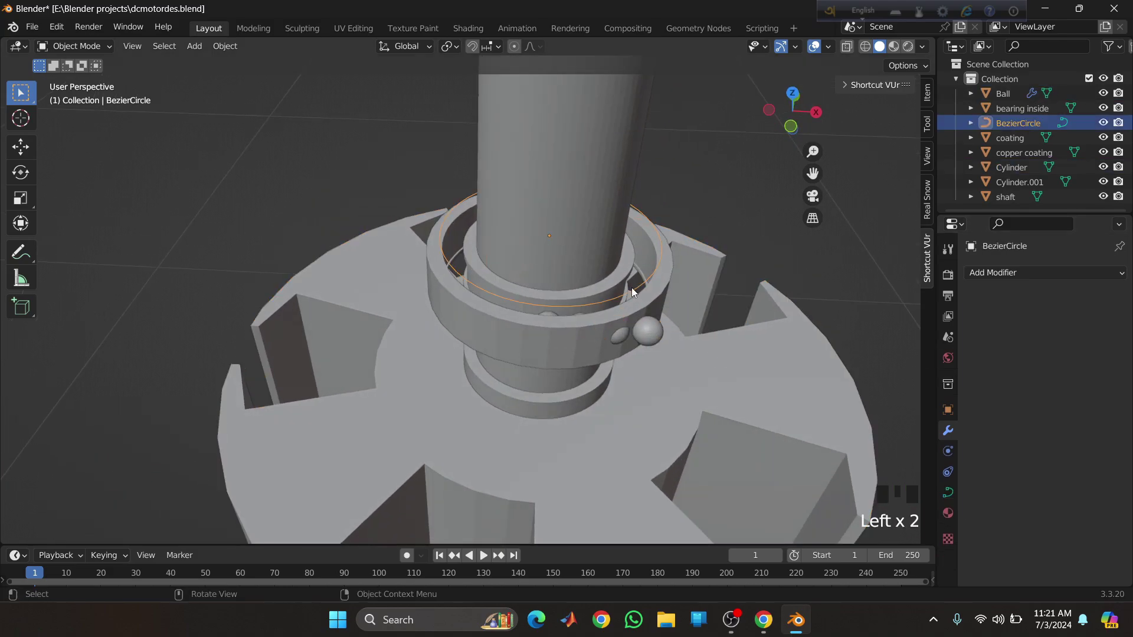
pyautogui.press('g')
pyautogui.press('z')
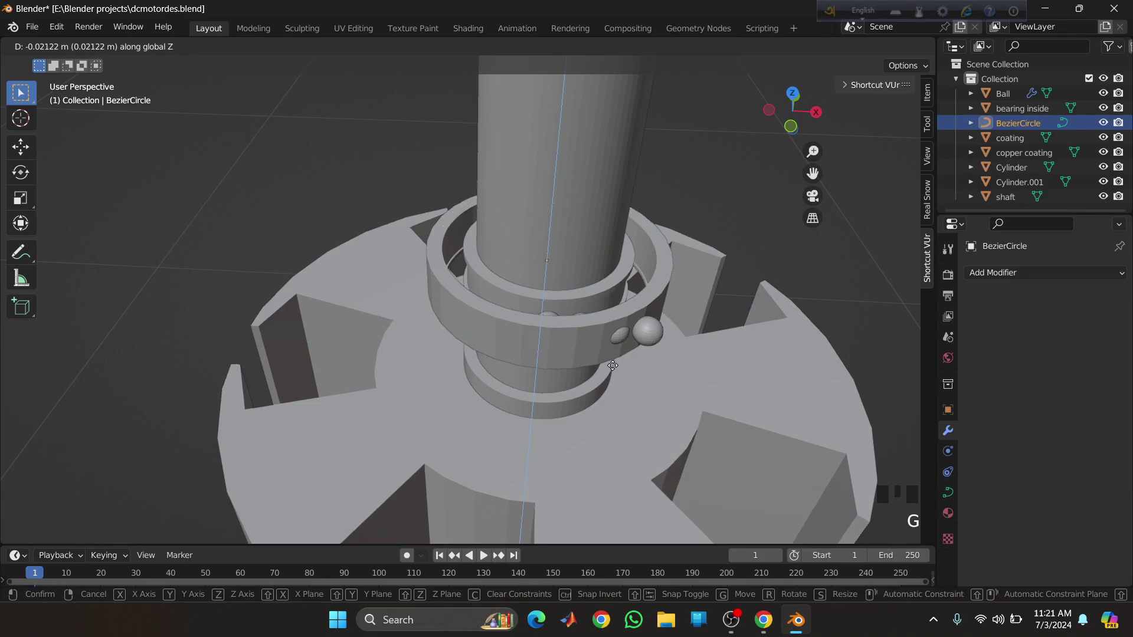
pyautogui.click(612, 359)
pyautogui.moveTo(611, 360); pyautogui.dragTo(618, 375, button='middle')
pyautogui.press('s')
pyautogui.click(616, 364)
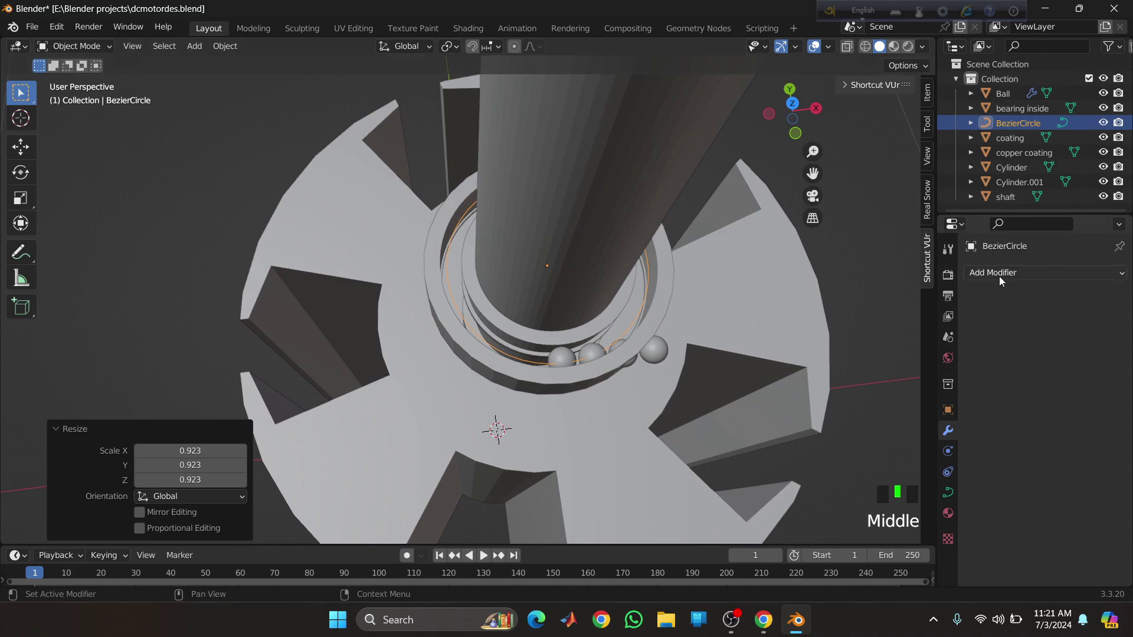
# - Add a Curve modifier to the arrayed ball and pick the Bezier circle as its curve object
pyautogui.click(646, 361)
pyautogui.click(1006, 274)
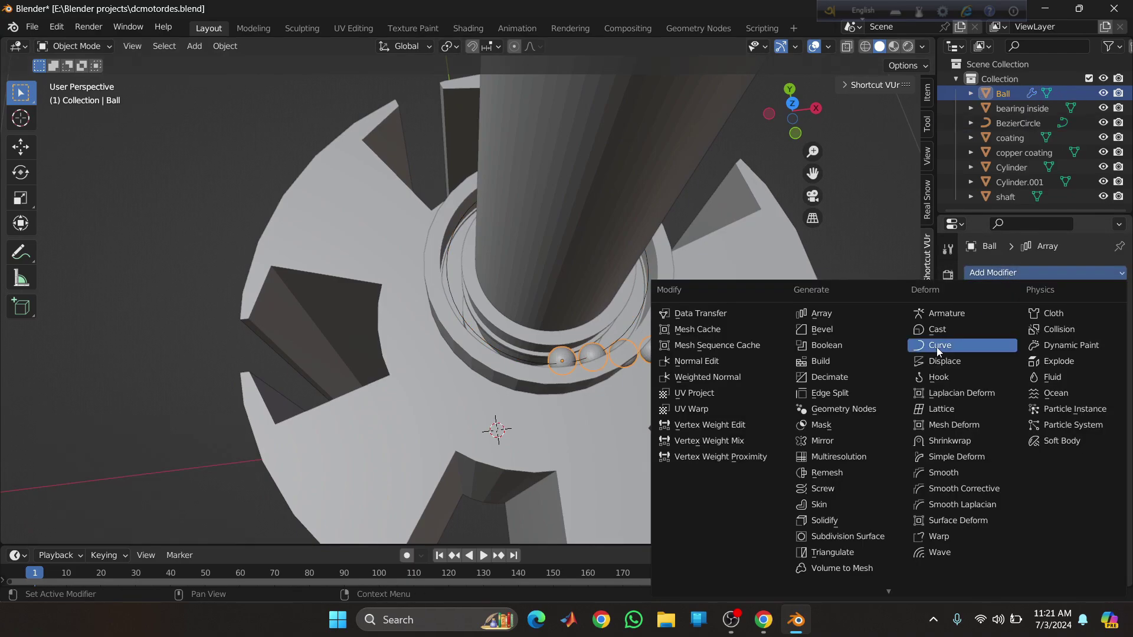
pyautogui.click(939, 345)
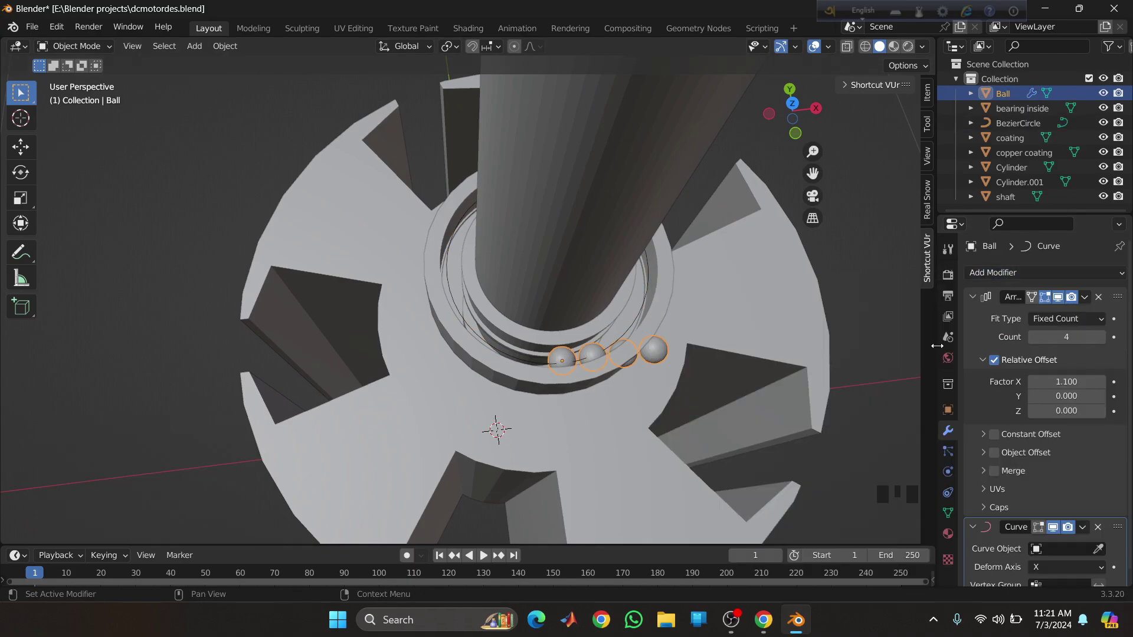
pyautogui.click(1100, 549)
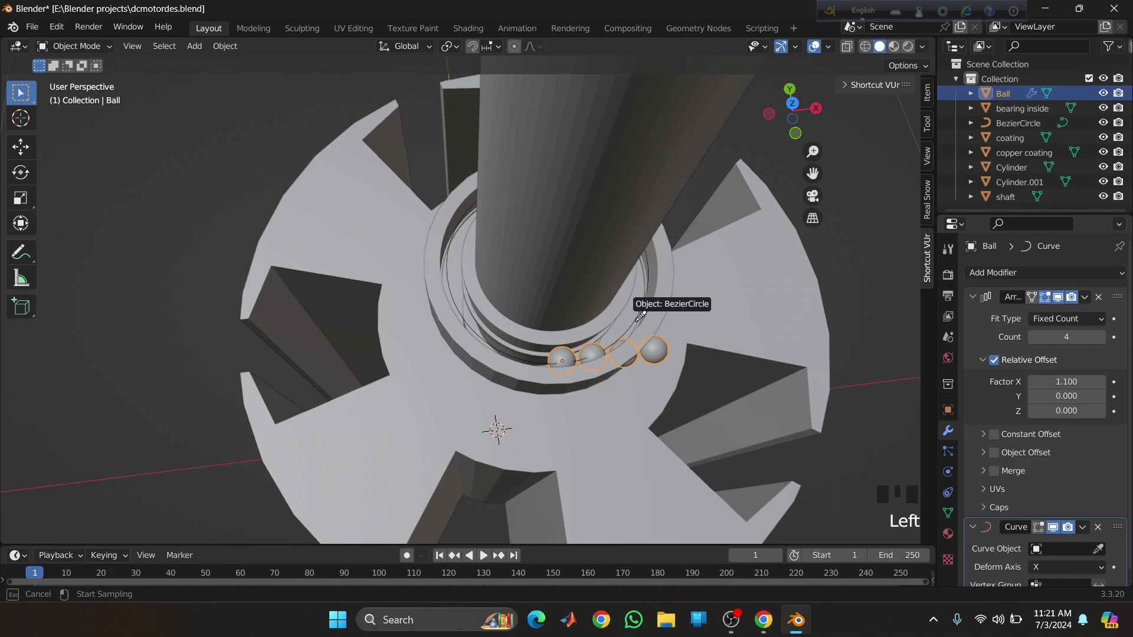
pyautogui.click(636, 321)
pyautogui.moveTo(637, 323); pyautogui.dragTo(702, 313, button='middle')
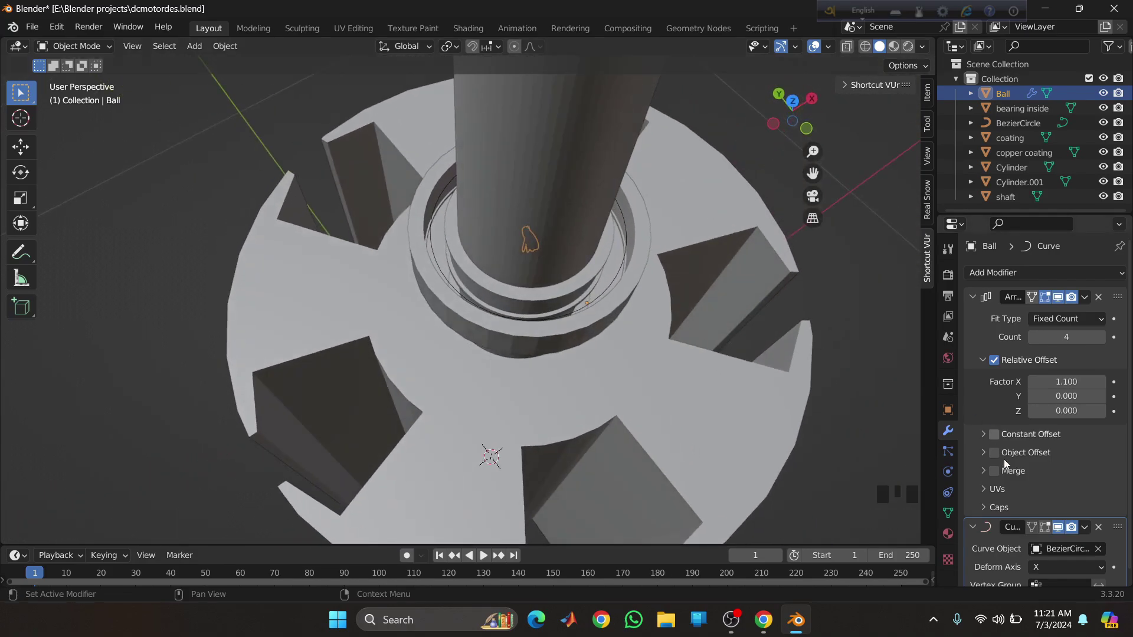
# - Try the Y and Z deform axes on the ball's Curve modifier, and settle on -X
pyautogui.click(1070, 569)
pyautogui.click(1054, 538)
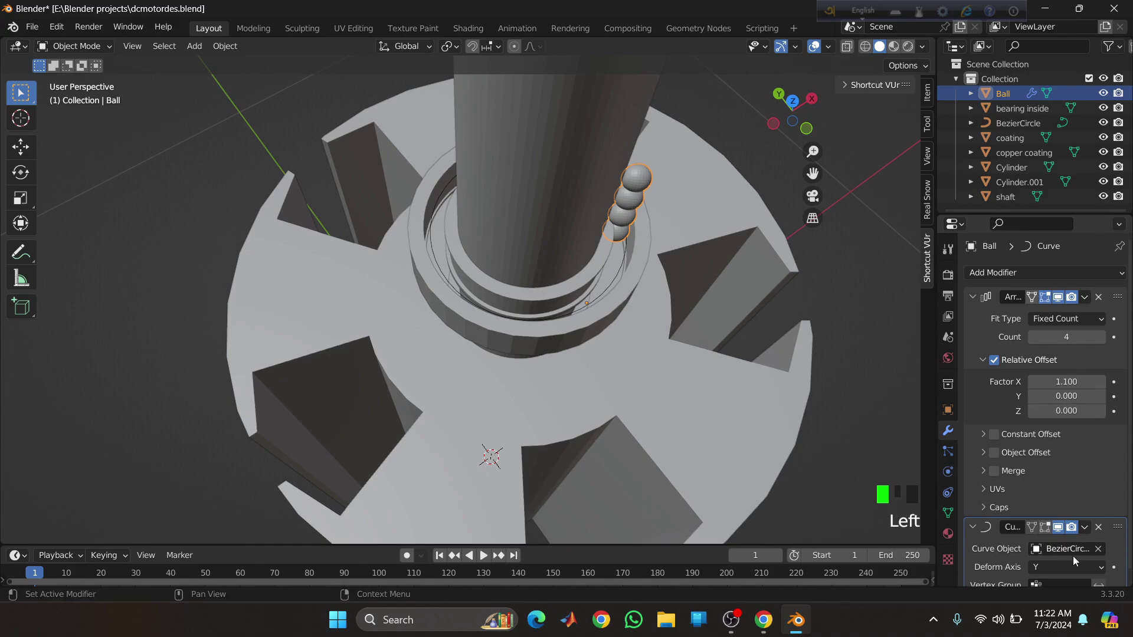
pyautogui.click(1073, 559)
pyautogui.click(1063, 522)
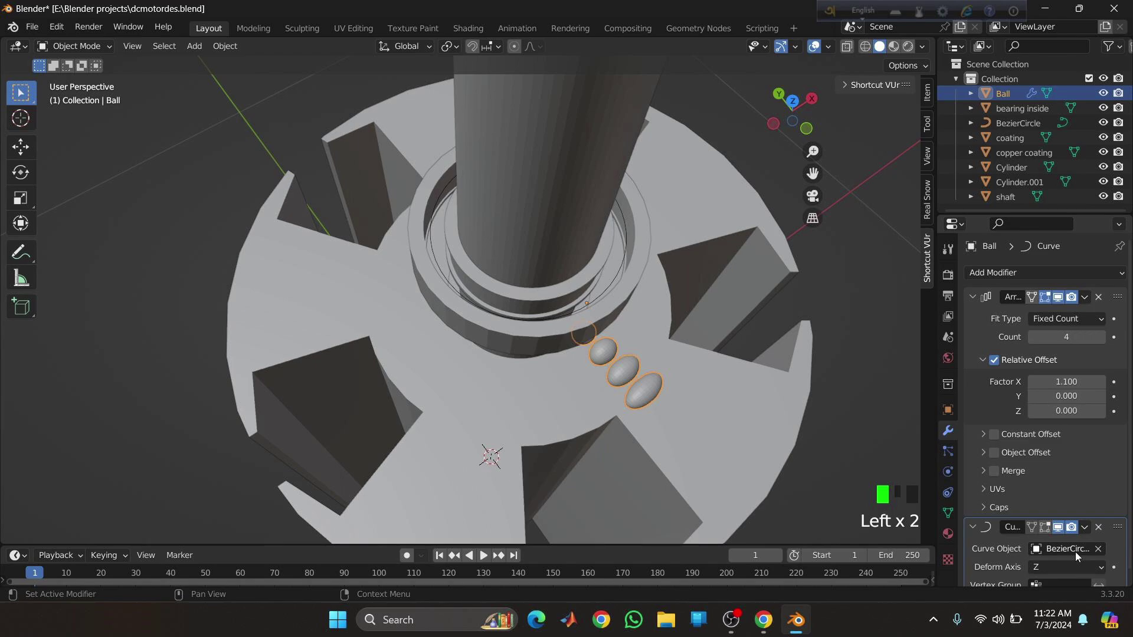
pyautogui.click(1071, 565)
pyautogui.click(1061, 505)
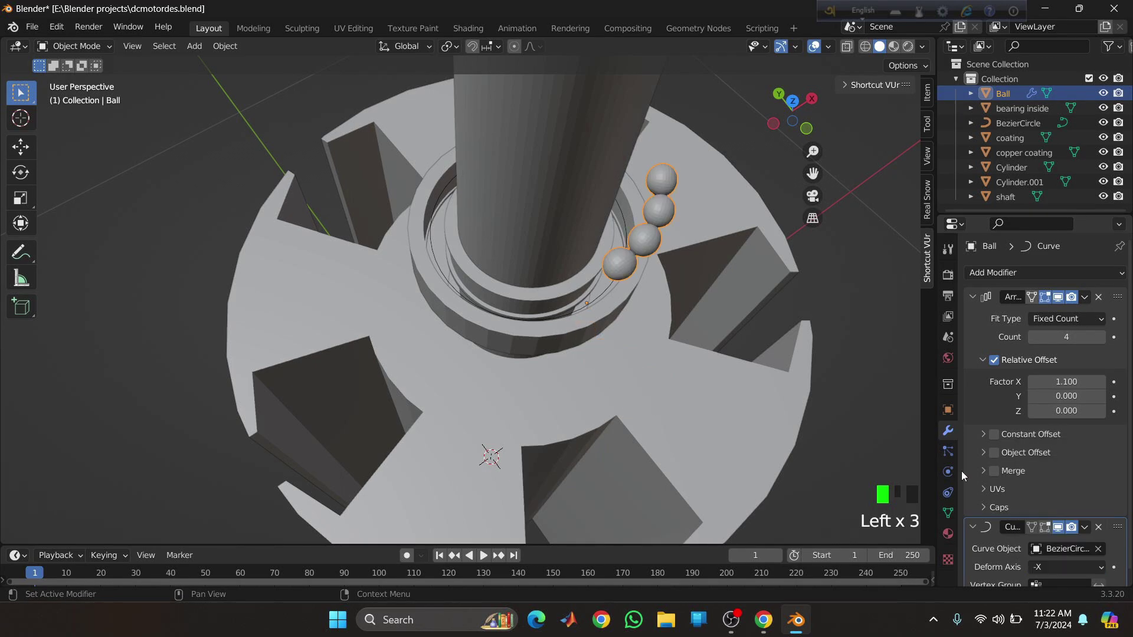
# - Raise the ball's Array modifier count to 20 to carry the balls around the Bezier circle
pyautogui.moveTo(867, 377)
pyautogui.mouseDown(button='middle')
pyautogui.moveTo(830, 339)
pyautogui.moveTo(820, 286)
pyautogui.moveTo(727, 249)
pyautogui.moveTo(835, 381)
pyautogui.moveTo(732, 353)
pyautogui.moveTo(561, 356)
pyautogui.moveTo(560, 399)
pyautogui.mouseUp(button='middle')
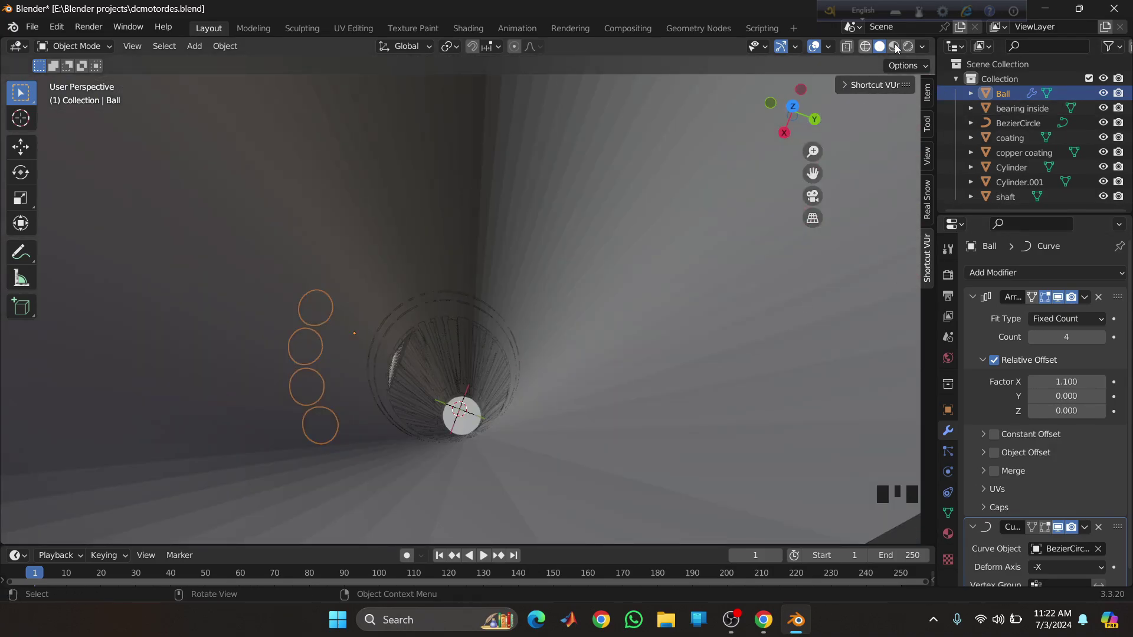
pyautogui.click(794, 106)
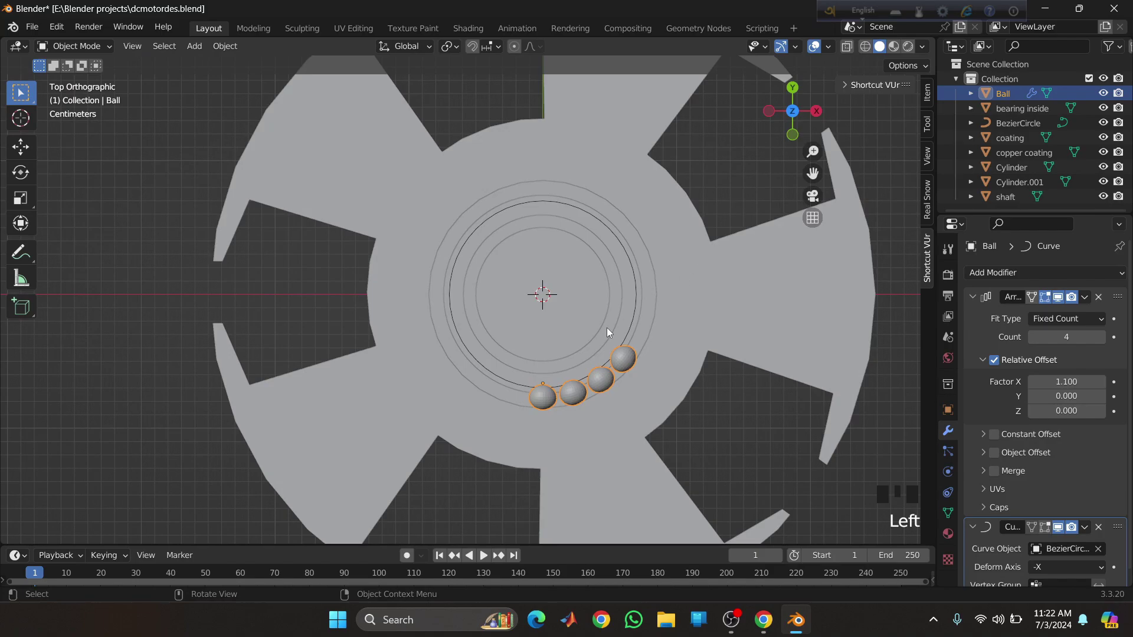
pyautogui.keyDown('shift'); pyautogui.moveTo(607, 327); pyautogui.dragTo(595, 244, button='middle'); pyautogui.keyUp('shift')
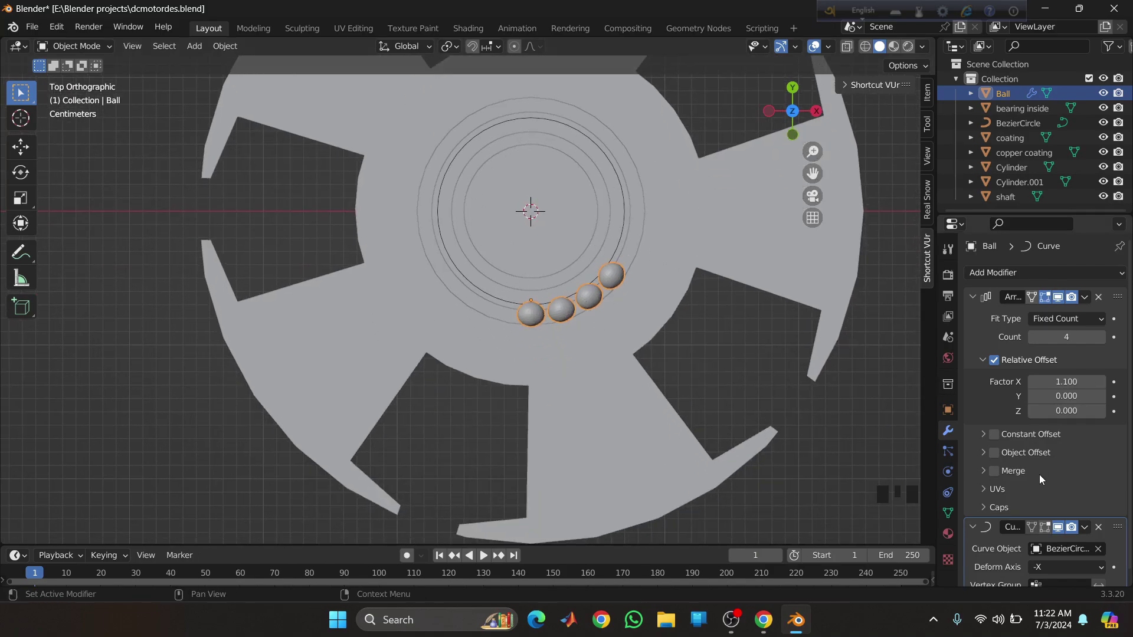
pyautogui.click(1102, 337)
pyautogui.click(1101, 337)
pyautogui.click(1101, 337)
pyautogui.click(1101, 337)
pyautogui.click(1101, 337)
pyautogui.click(1101, 337)
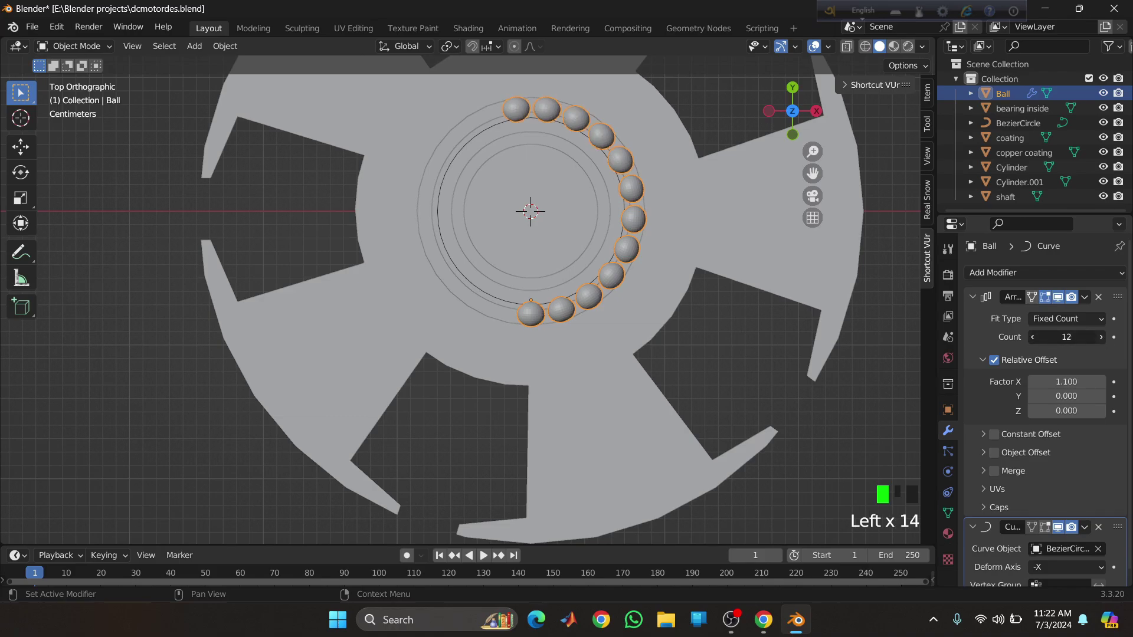
pyautogui.click(1101, 337)
pyautogui.click(1101, 337)
pyautogui.click(1101, 337)
pyautogui.click(1101, 337)
pyautogui.click(1102, 337)
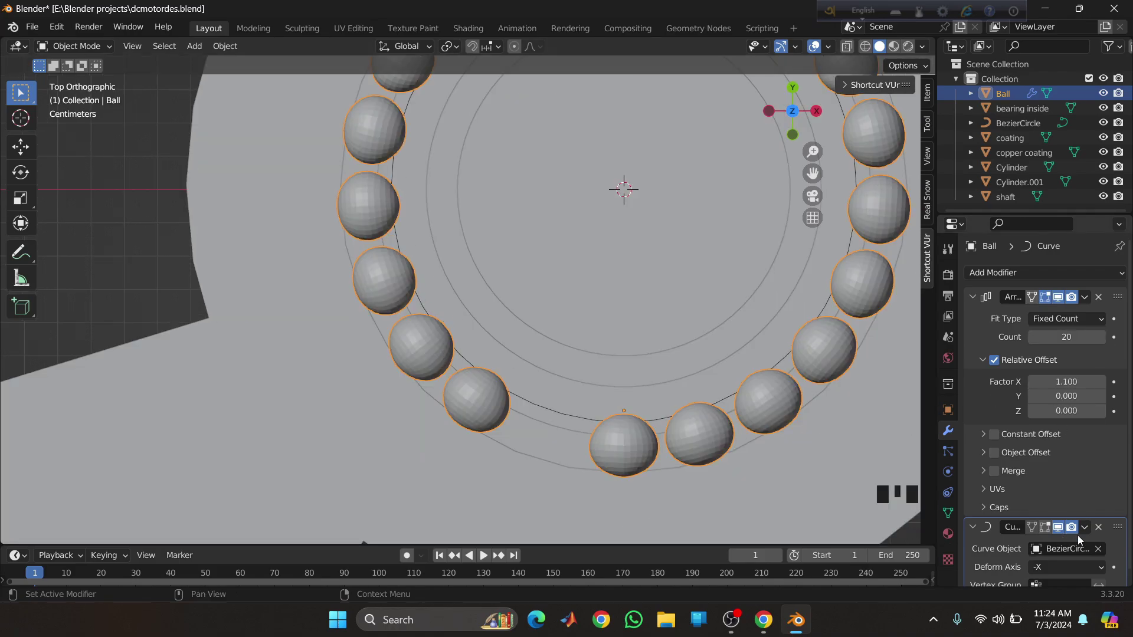
# - Scale the Bezier circle uniformly by about 0.857 to pull the balls in between the bearing rings
pyautogui.click(558, 415)
pyautogui.press('s')
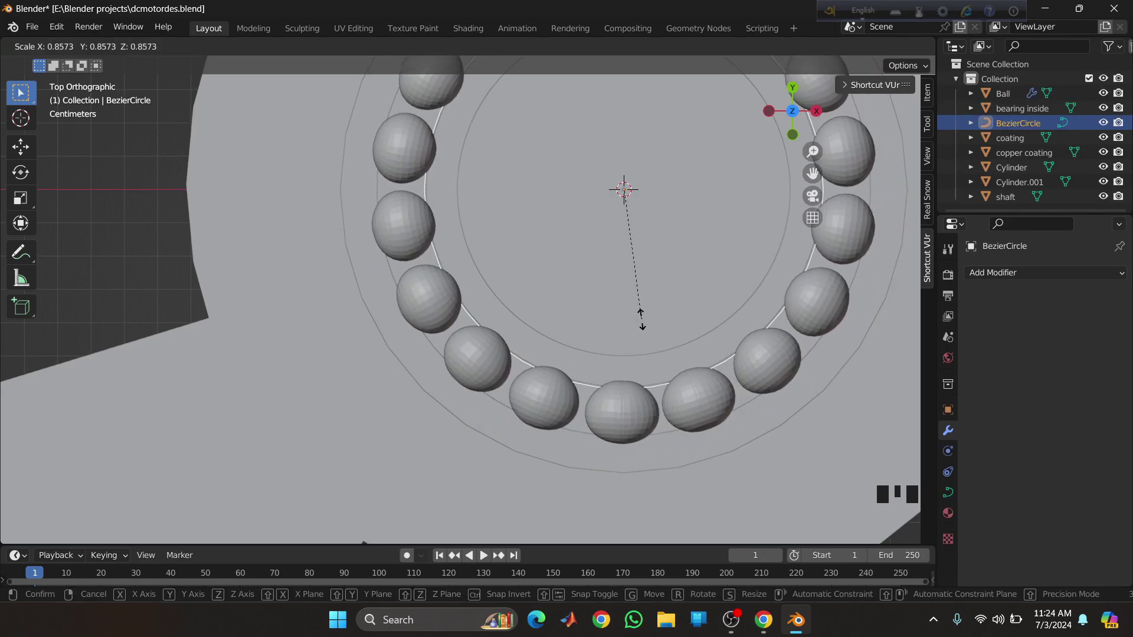
pyautogui.click(642, 319)
pyautogui.moveTo(642, 333); pyautogui.dragTo(657, 288, button='middle')
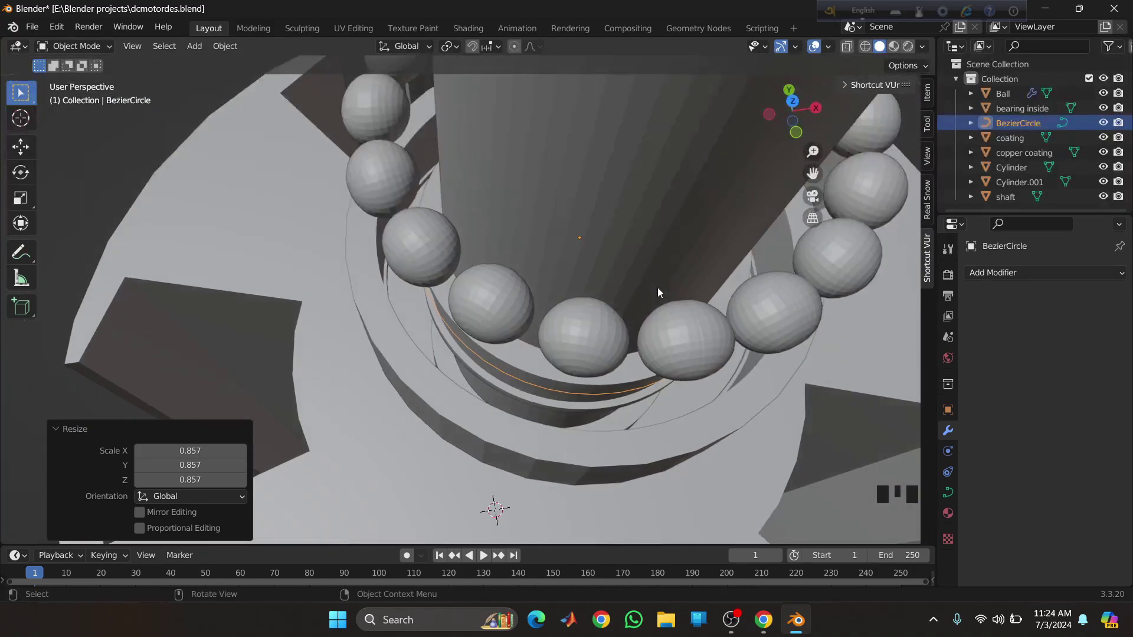
pyautogui.click(795, 105)
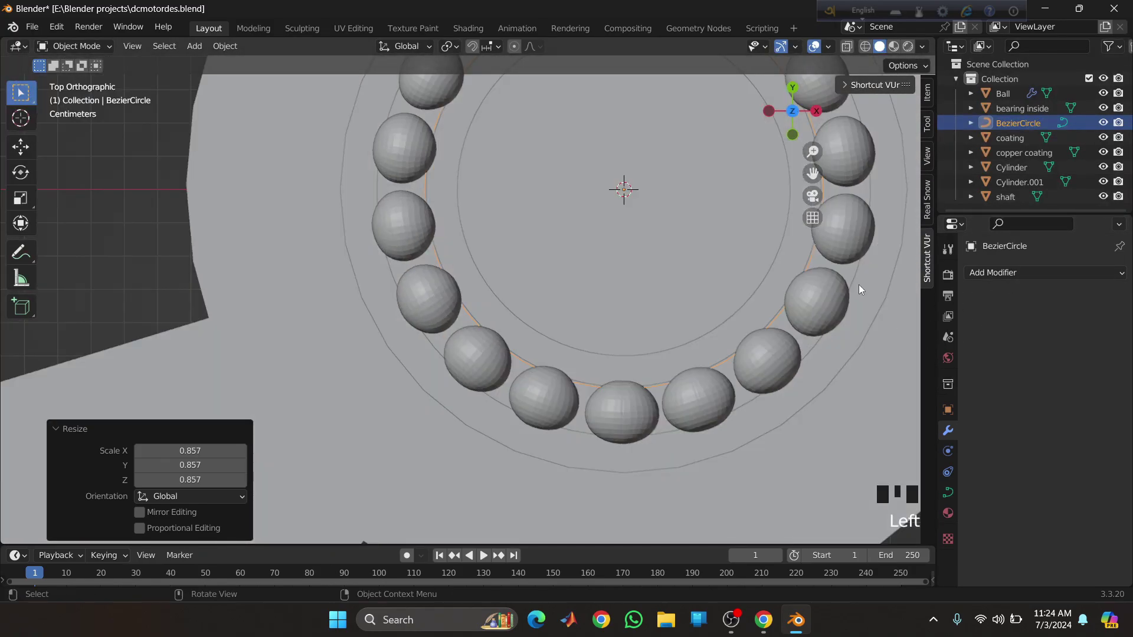
# - Adjust the ball's Array modifier count to 18 for the smaller circle
pyautogui.click(839, 290)
pyautogui.click(1035, 340)
pyautogui.click(1036, 340)
pyautogui.click(1036, 340)
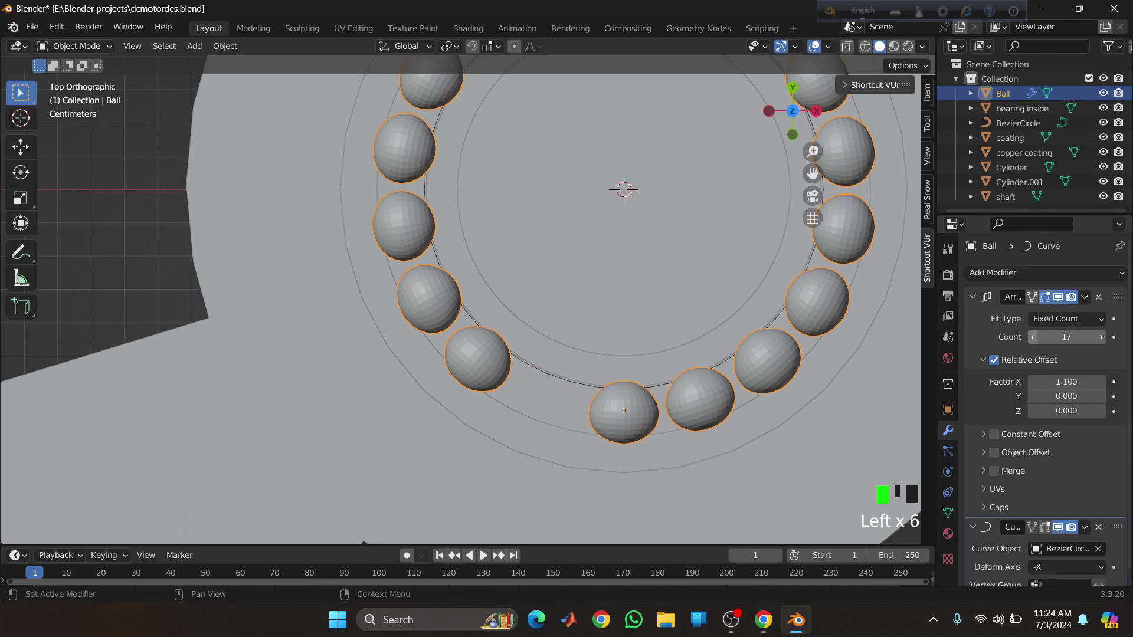
pyautogui.click(1035, 340)
pyautogui.click(1103, 337)
pyautogui.click(1103, 337)
pyautogui.click(1104, 336)
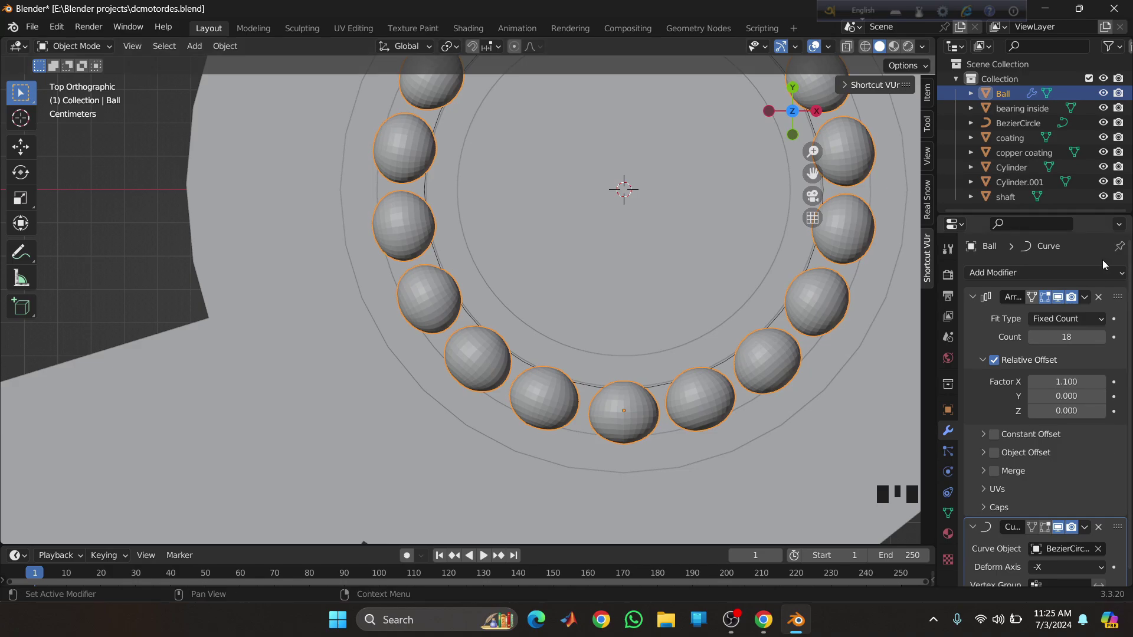
# - Apply the Array modifier and the Curve modifier on the ball
pyautogui.click(1084, 299)
pyautogui.click(1053, 317)
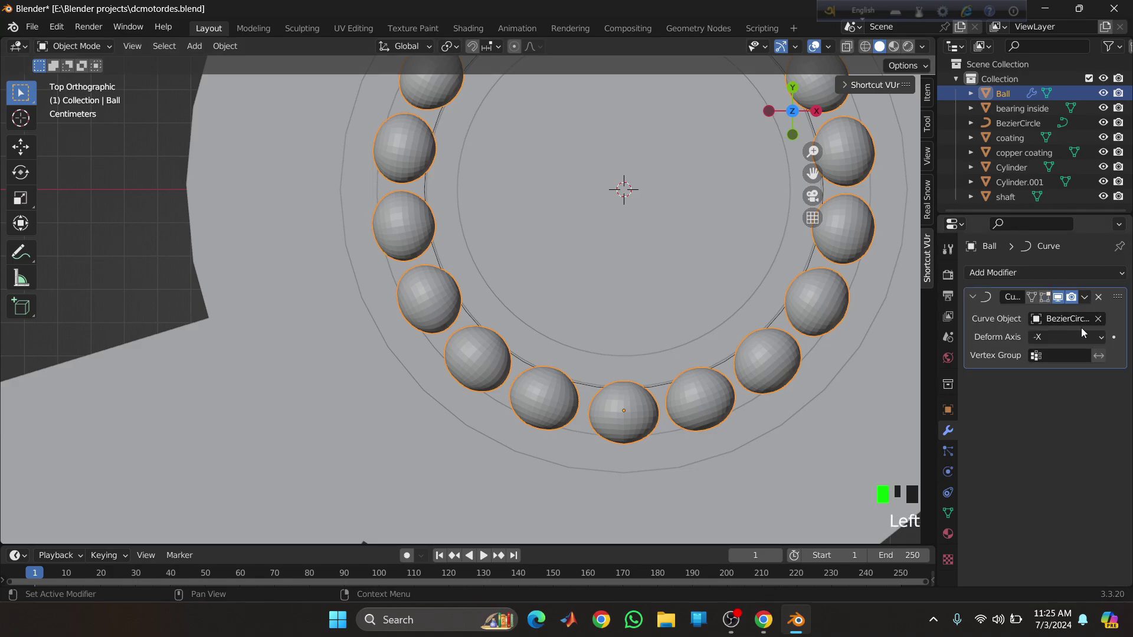
pyautogui.click(1085, 298)
pyautogui.click(1062, 315)
# - Delete the Bezier circle that guided the ball array
pyautogui.moveTo(866, 320); pyautogui.dragTo(863, 177, button='middle')
pyautogui.click(692, 190)
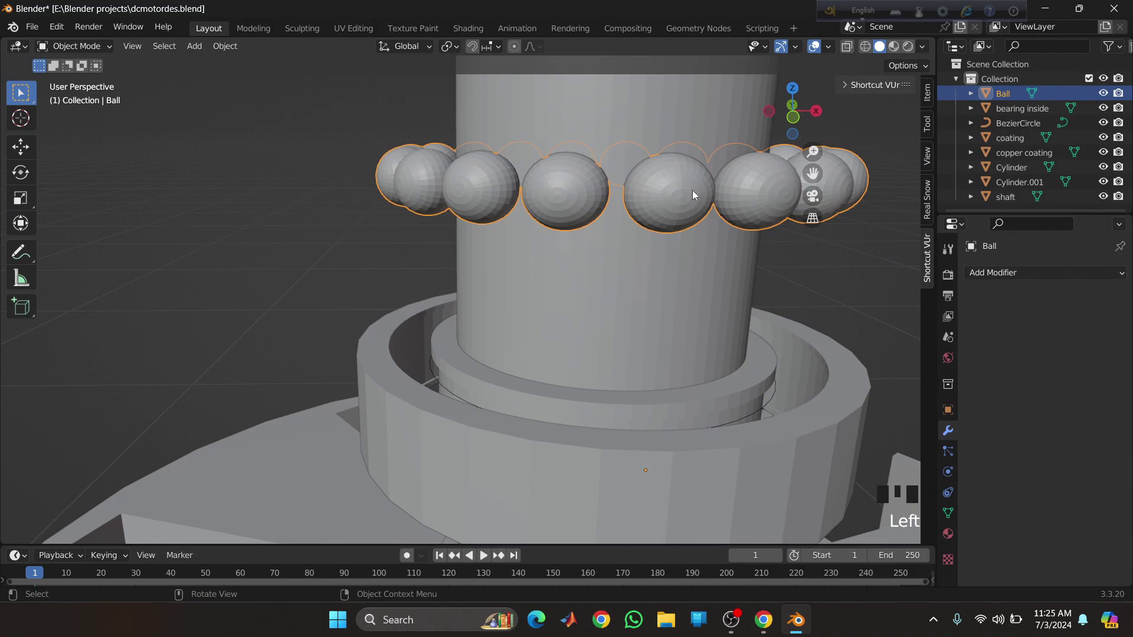
pyautogui.moveTo(692, 190); pyautogui.dragTo(619, 196, button='middle')
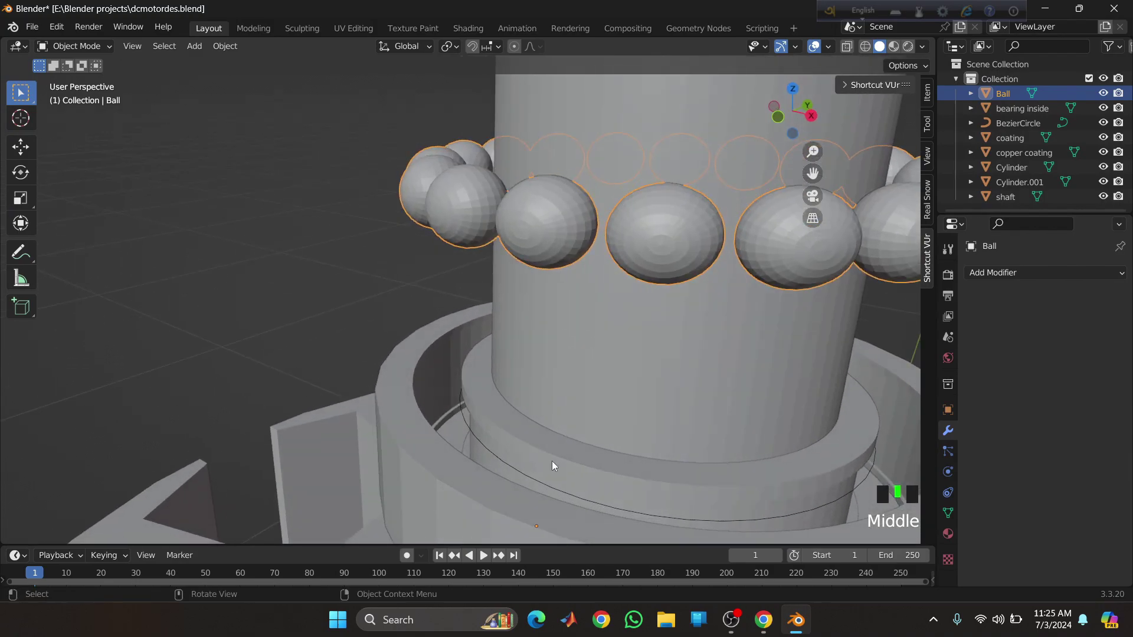
pyautogui.click(548, 487)
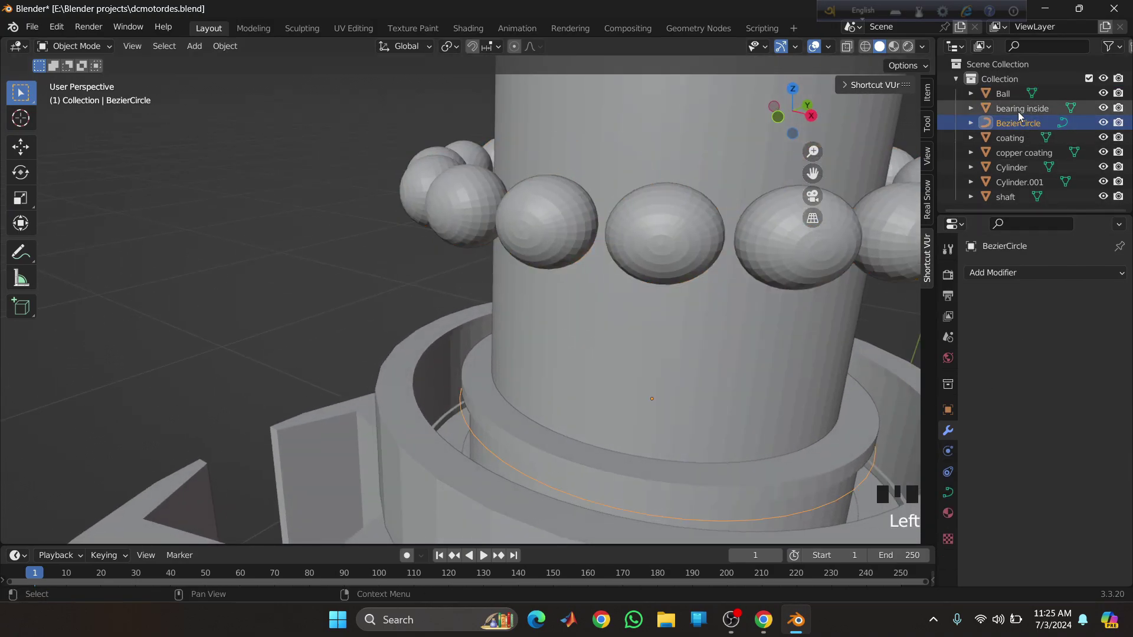
pyautogui.press('x')
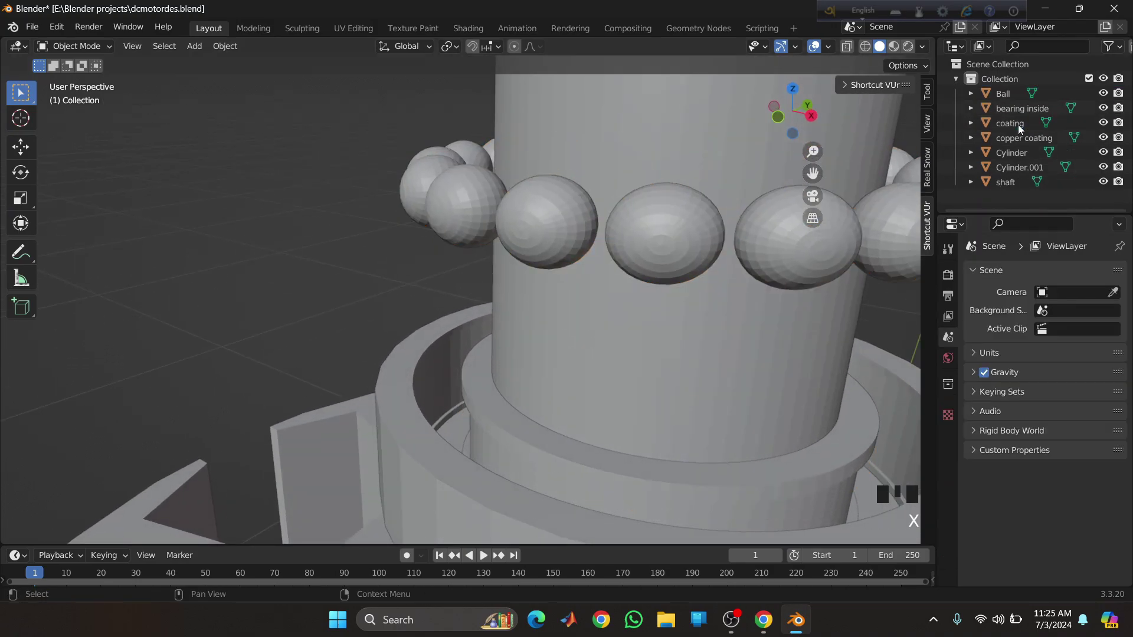
# - Lower the ring of balls about 0.072 m along global Z into the bearing groove
pyautogui.click(661, 258)
pyautogui.press('g')
pyautogui.press('z')
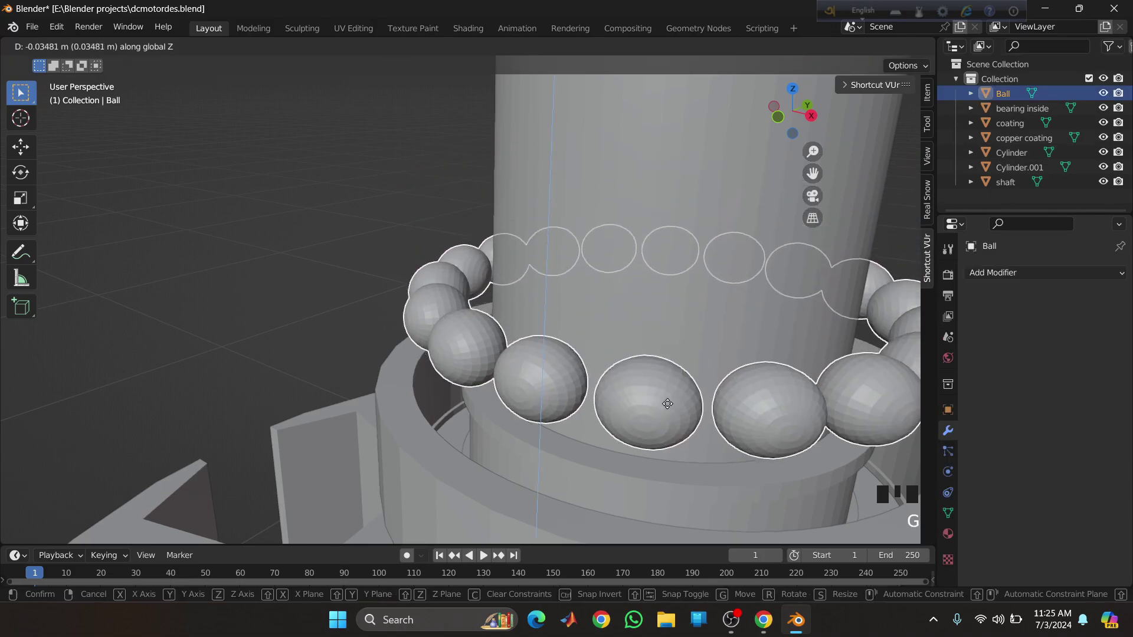
pyautogui.click(635, 460)
pyautogui.moveTo(635, 460)
pyautogui.mouseDown(button='middle')
pyautogui.moveTo(655, 391)
pyautogui.moveTo(671, 496)
pyautogui.moveTo(647, 501)
pyautogui.moveTo(646, 454)
pyautogui.mouseUp(button='middle')
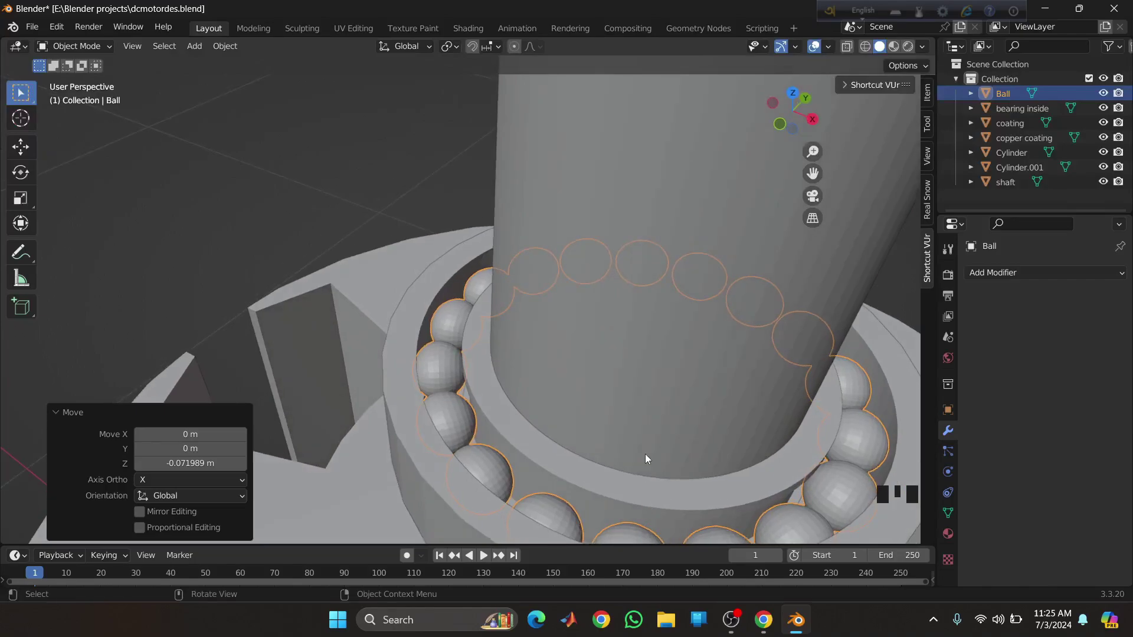
pyautogui.scroll(-3, 669, 362)
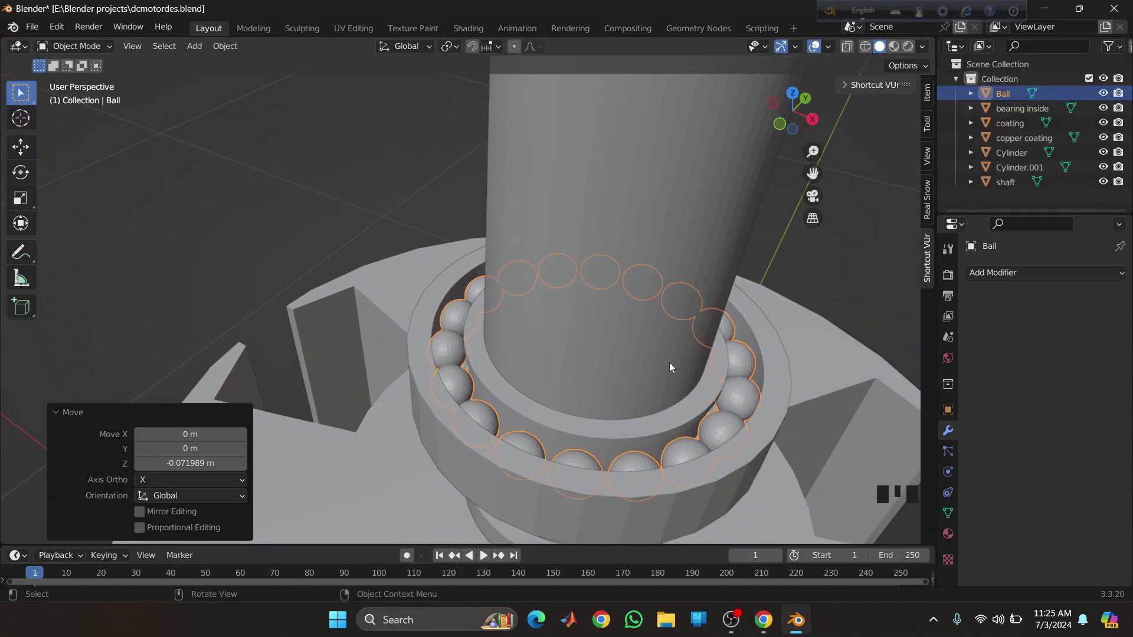
pyautogui.moveTo(669, 362); pyautogui.dragTo(658, 327, button='middle')
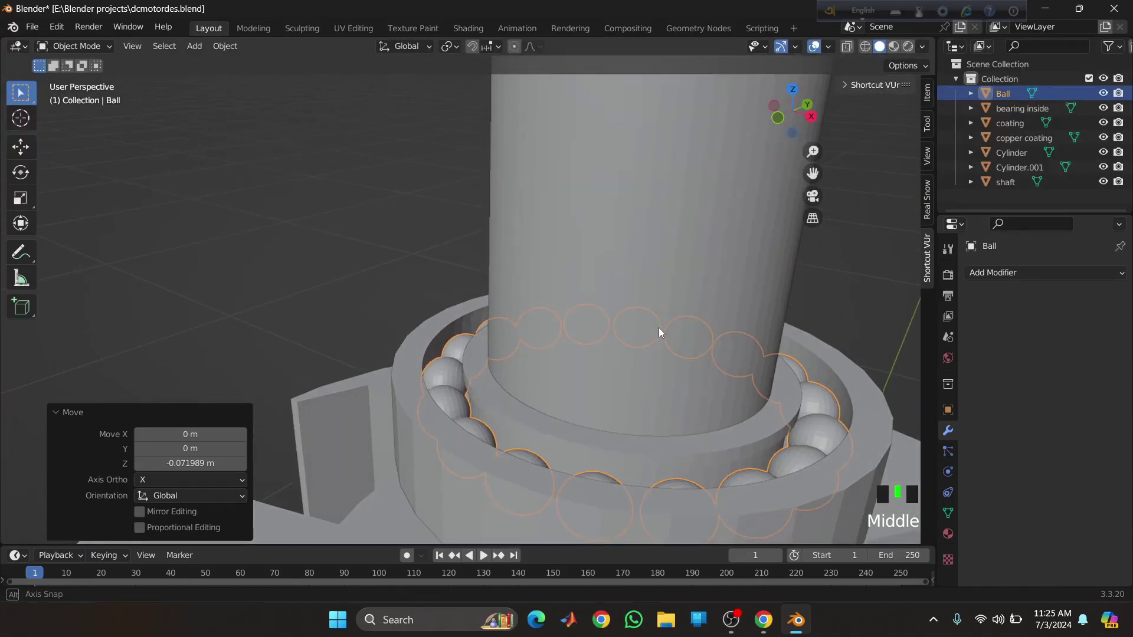
# - Create a new collection inside Collection and rename the outer bearing ring as "bearing outside"
pyautogui.click(985, 79)
pyautogui.rightClick(984, 80)
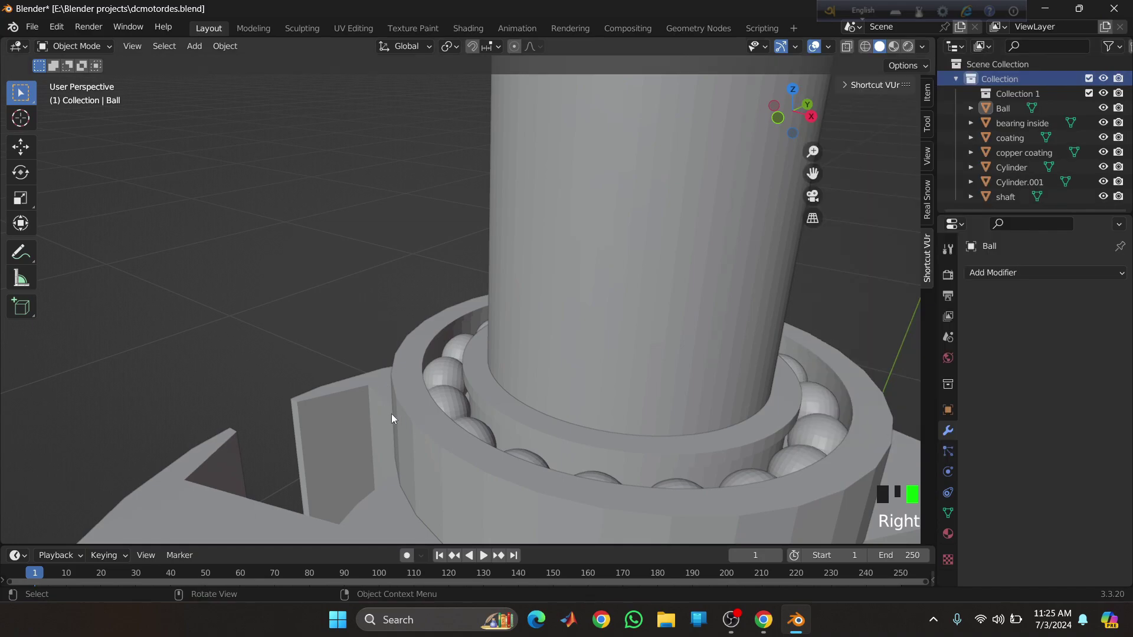
pyautogui.click(420, 422)
pyautogui.doubleClick(1044, 180)
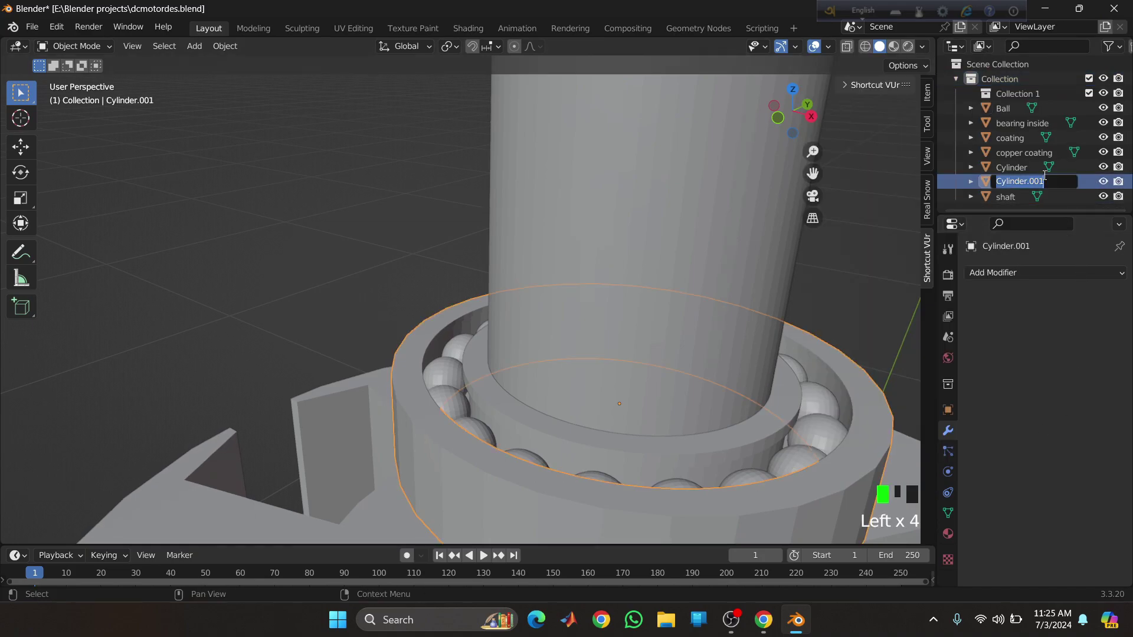
pyautogui.press('BackSpace')
pyautogui.write('bearing outside')
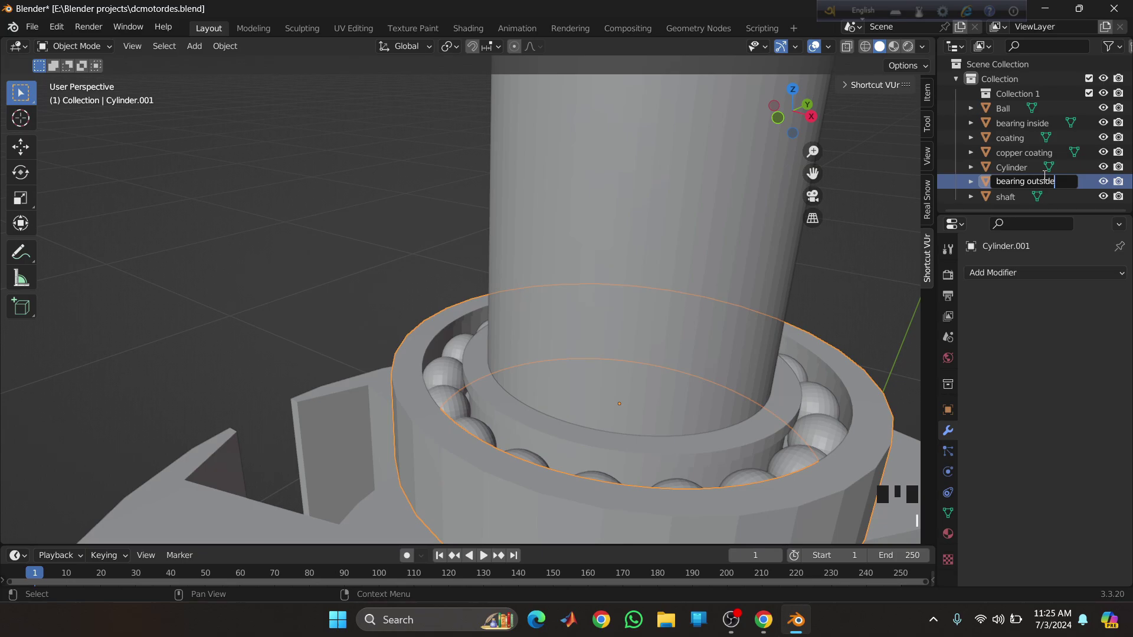
pyautogui.press('Return')
# - Create a nested collection inside Collection 1 and rename it "ball bearing"
pyautogui.click(1020, 75)
pyautogui.click(1020, 89)
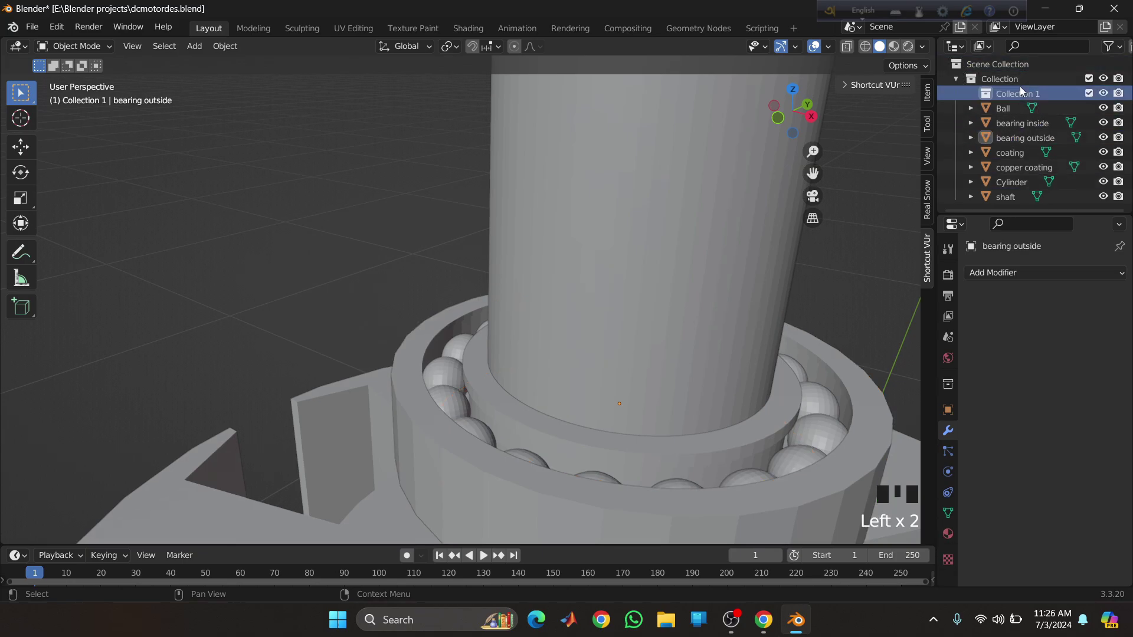
pyautogui.rightClick(1020, 86)
pyautogui.click(987, 87)
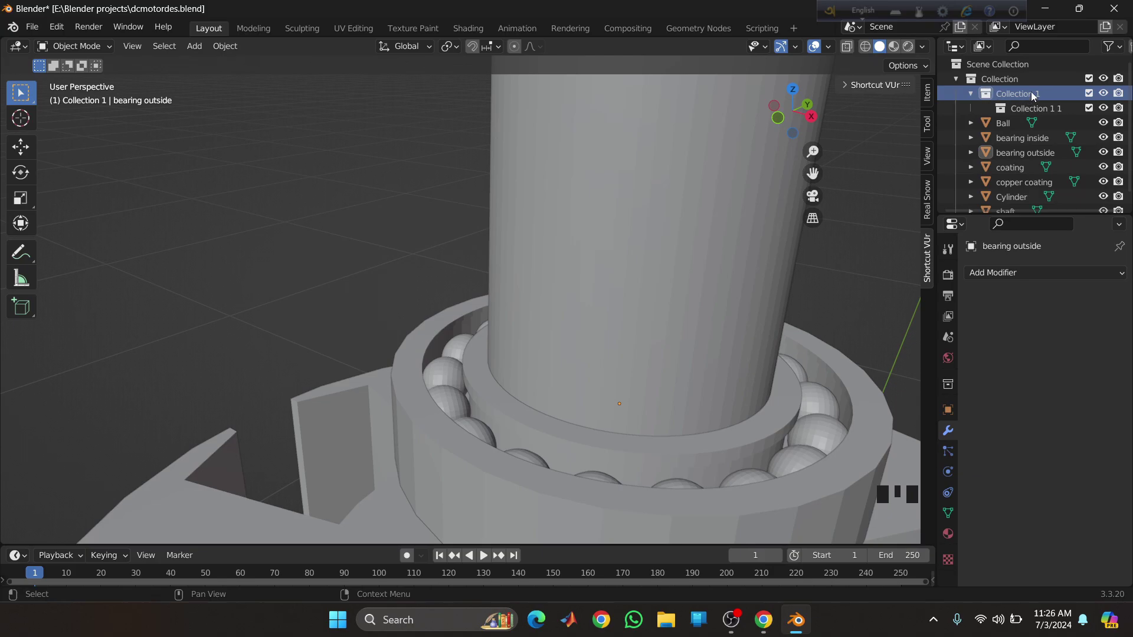
pyautogui.click(1034, 109)
pyautogui.doubleClick(1041, 107)
pyautogui.write('ball')
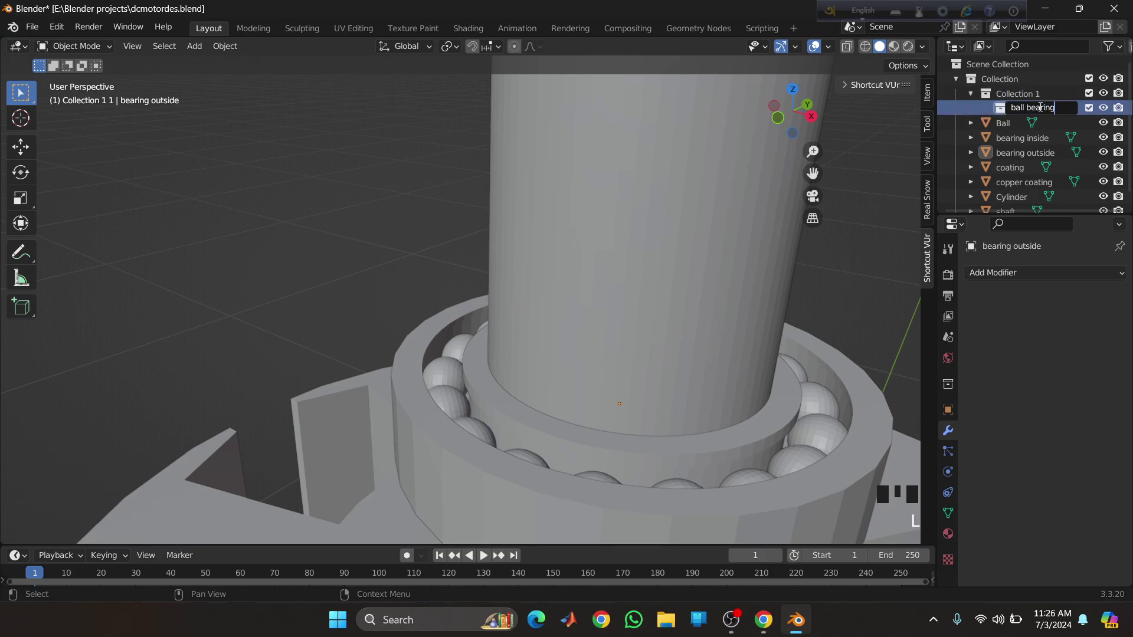
pyautogui.write(' bearing')
pyautogui.press('Return')
# - Move the Ball, bearing inside and bearing outside objects into the ball bearing collection
pyautogui.moveTo(1003, 122); pyautogui.dragTo(1009, 110)
pyautogui.moveTo(1008, 153); pyautogui.dragTo(1008, 129)
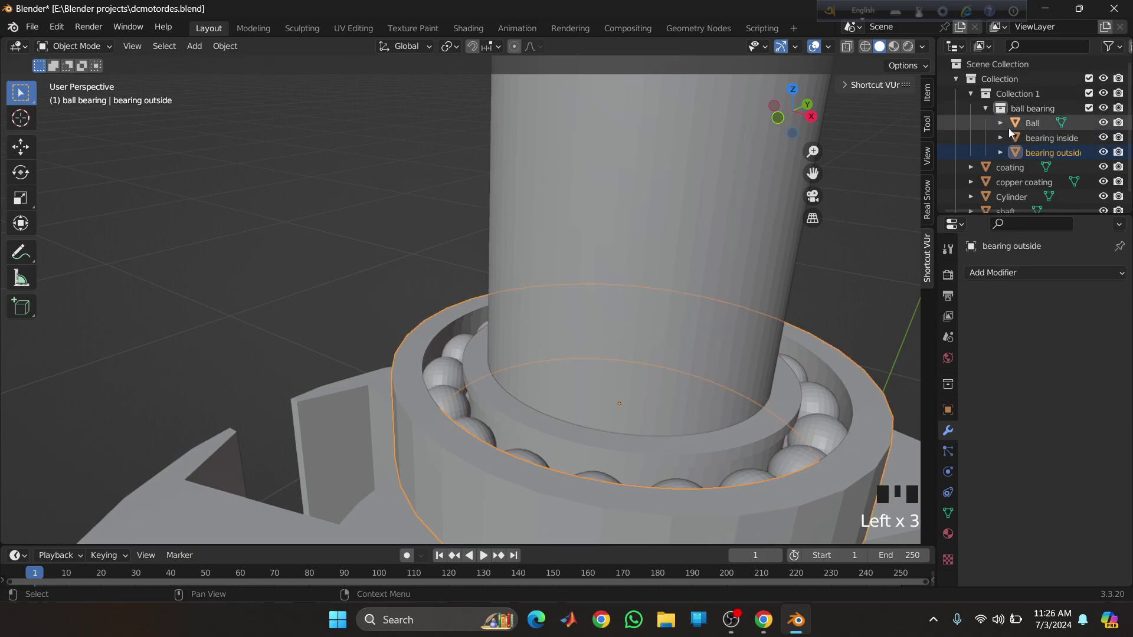
pyautogui.scroll(-1, 997, 145)
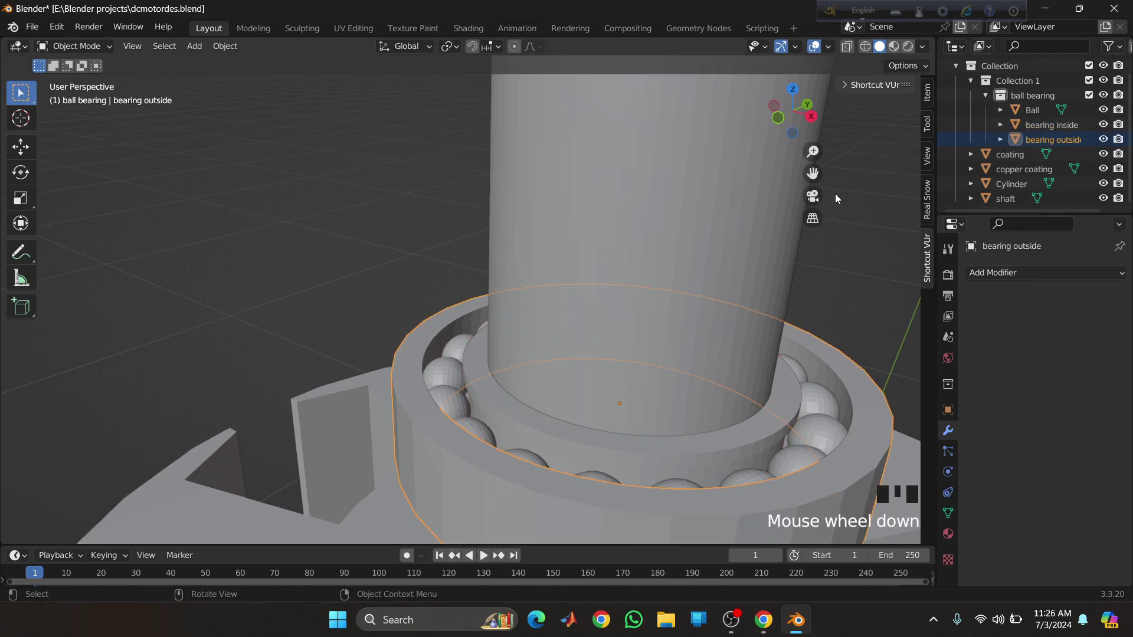
# - Remove the Bevel modifier from the slotted rotor core and apply Shade Auto Smooth to it
pyautogui.scroll(-6, 614, 362)
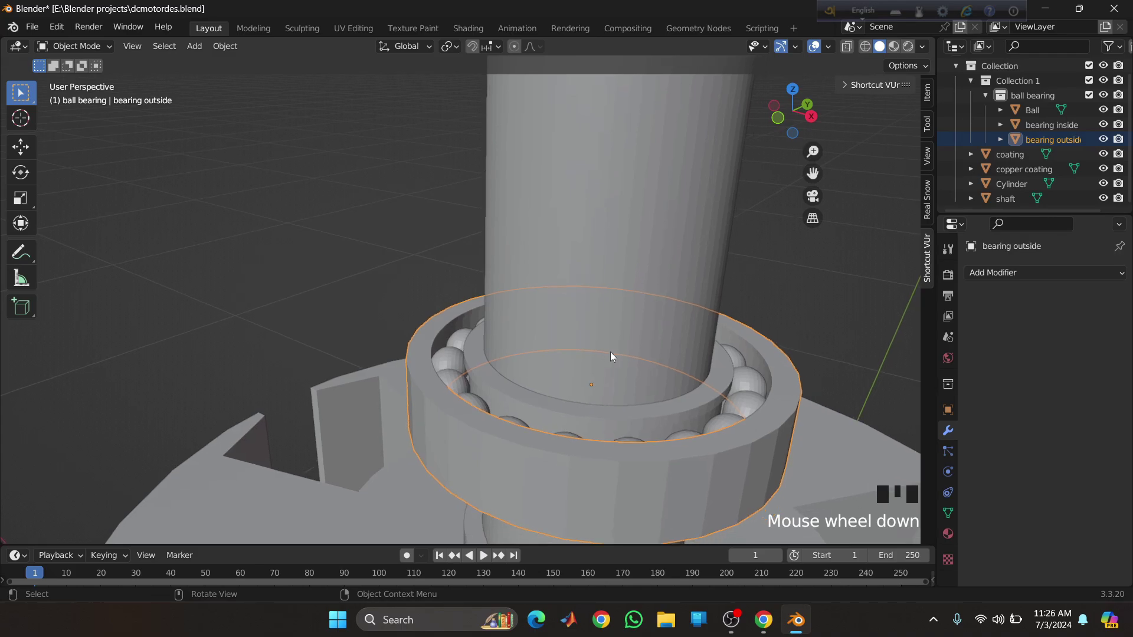
pyautogui.scroll(-4, 611, 352)
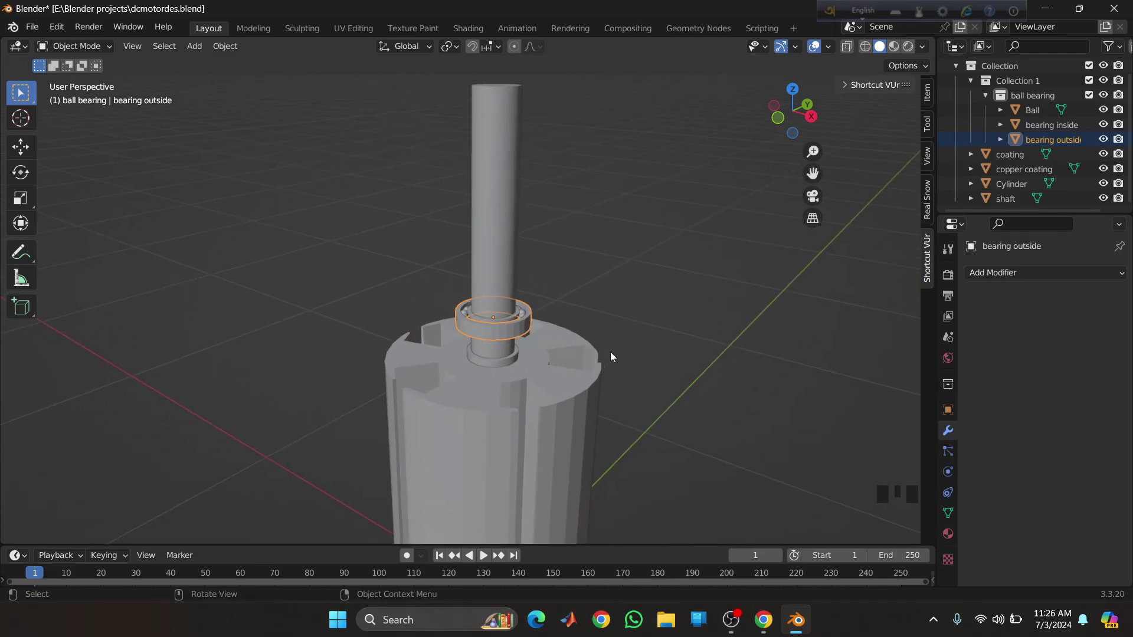
pyautogui.moveTo(610, 352); pyautogui.dragTo(612, 382, button='middle')
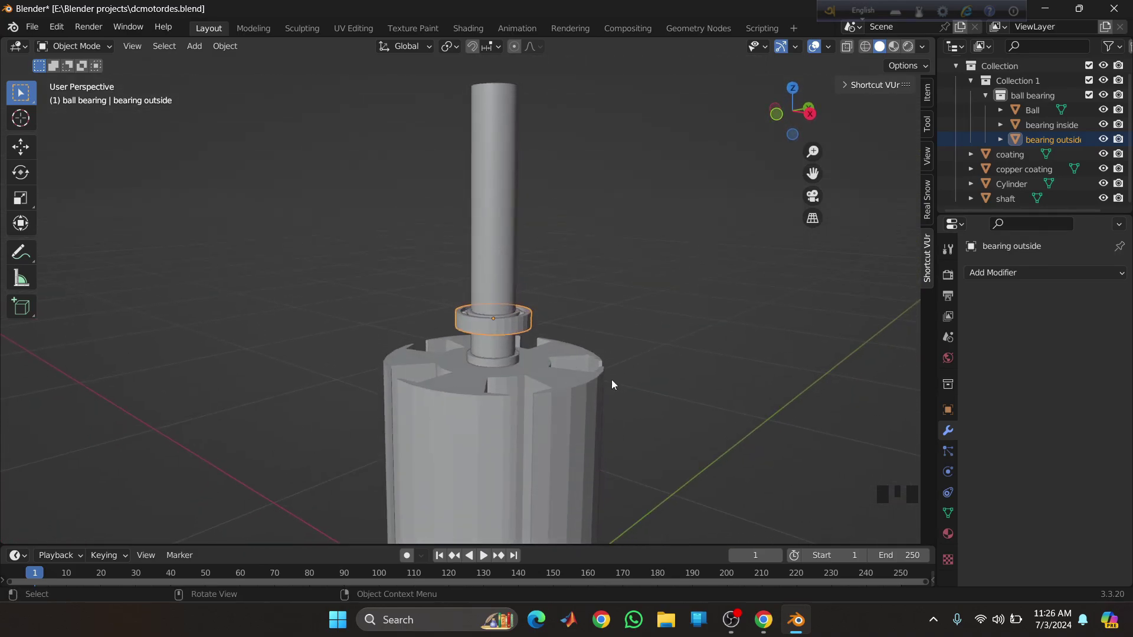
pyautogui.click(463, 399)
pyautogui.moveTo(462, 399); pyautogui.dragTo(530, 386, button='middle')
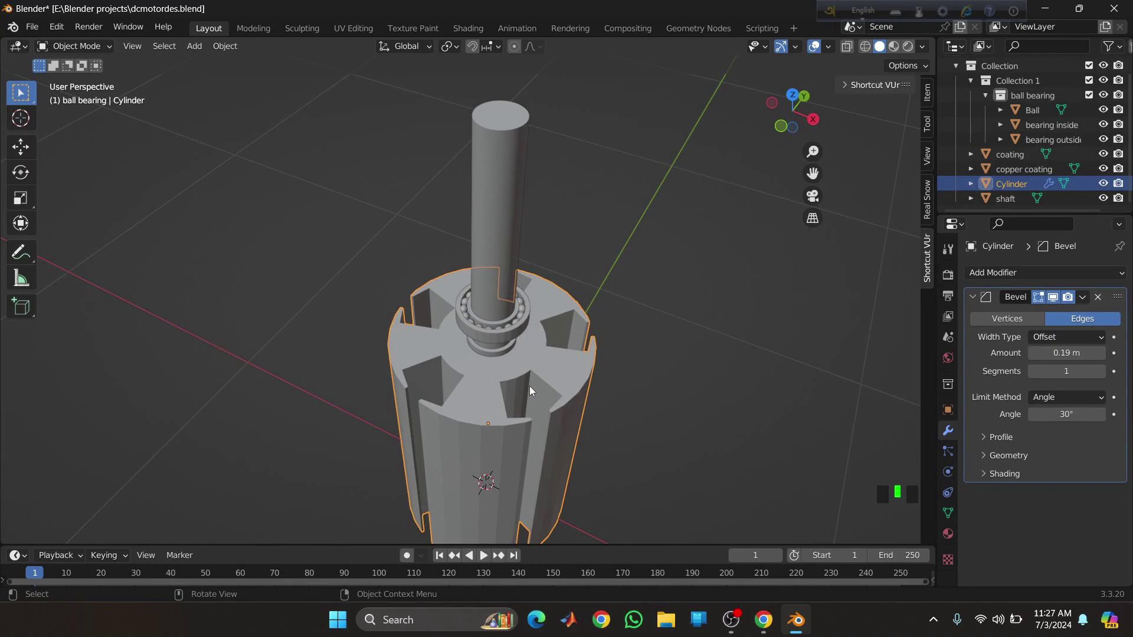
pyautogui.click(1097, 297)
pyautogui.rightClick(518, 357)
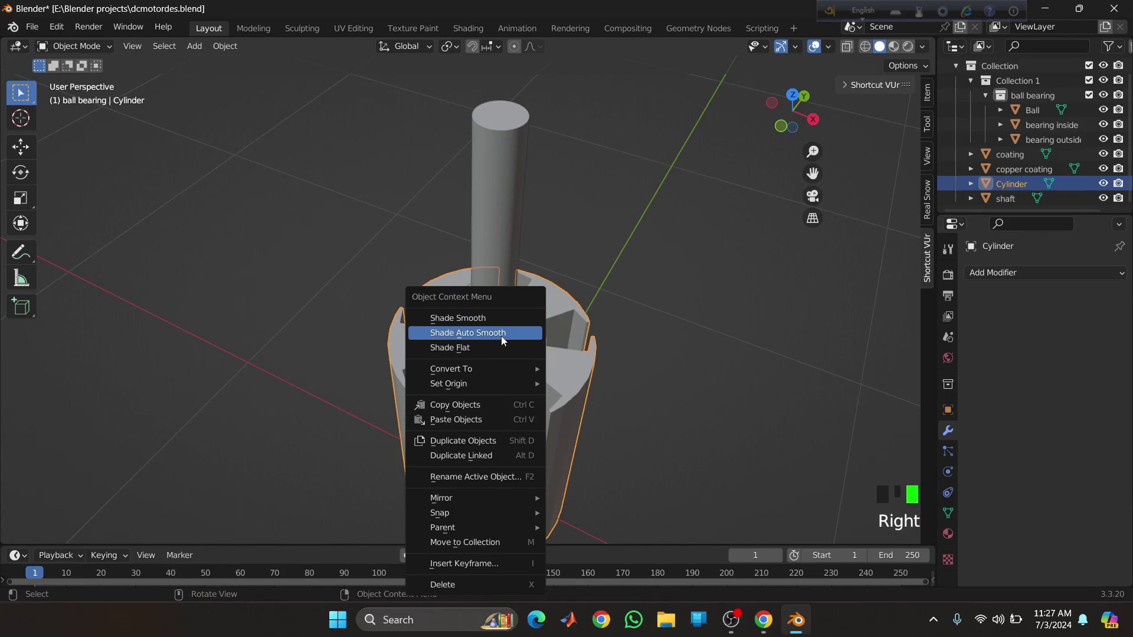
pyautogui.click(502, 334)
pyautogui.moveTo(511, 391); pyautogui.dragTo(555, 354, button='middle')
pyautogui.scroll(-3, 531, 378)
pyautogui.moveTo(559, 411); pyautogui.dragTo(514, 399, button='middle')
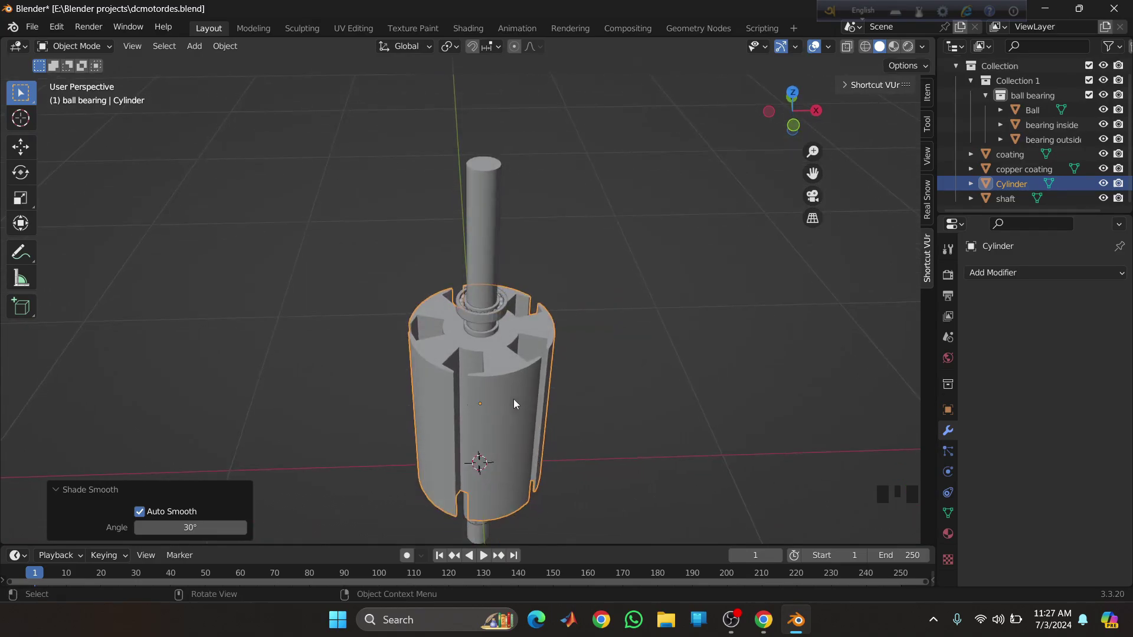
# - Apply Shade Auto Smooth to the outer bearing ring and the inner bearing ring
pyautogui.scroll(4, 509, 381)
pyautogui.click(521, 333)
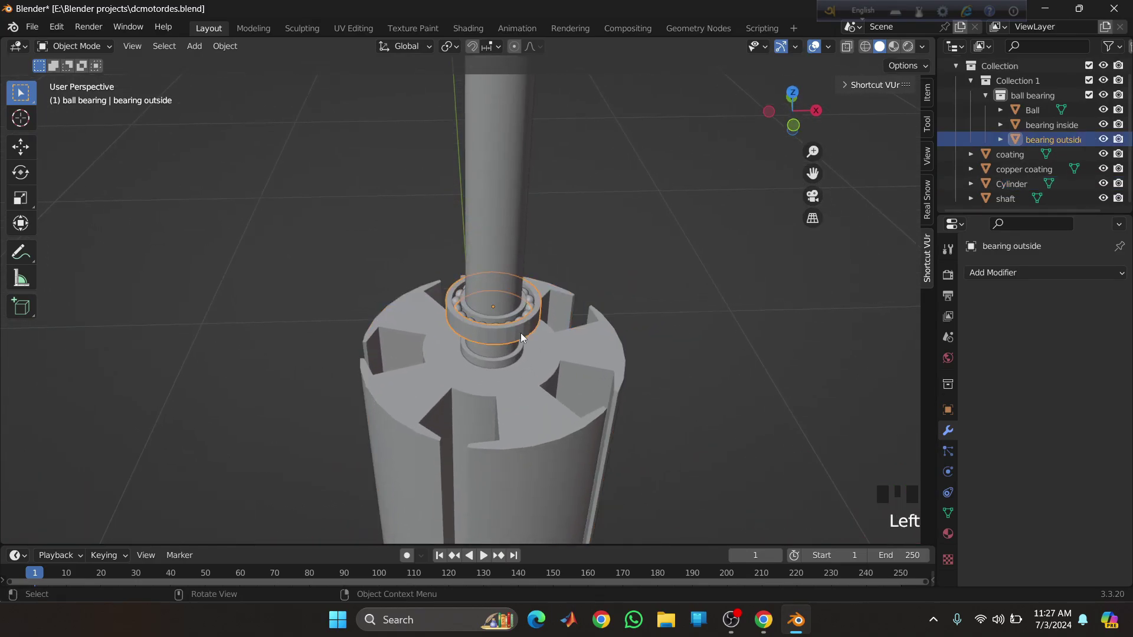
pyautogui.rightClick(520, 333)
pyautogui.click(522, 332)
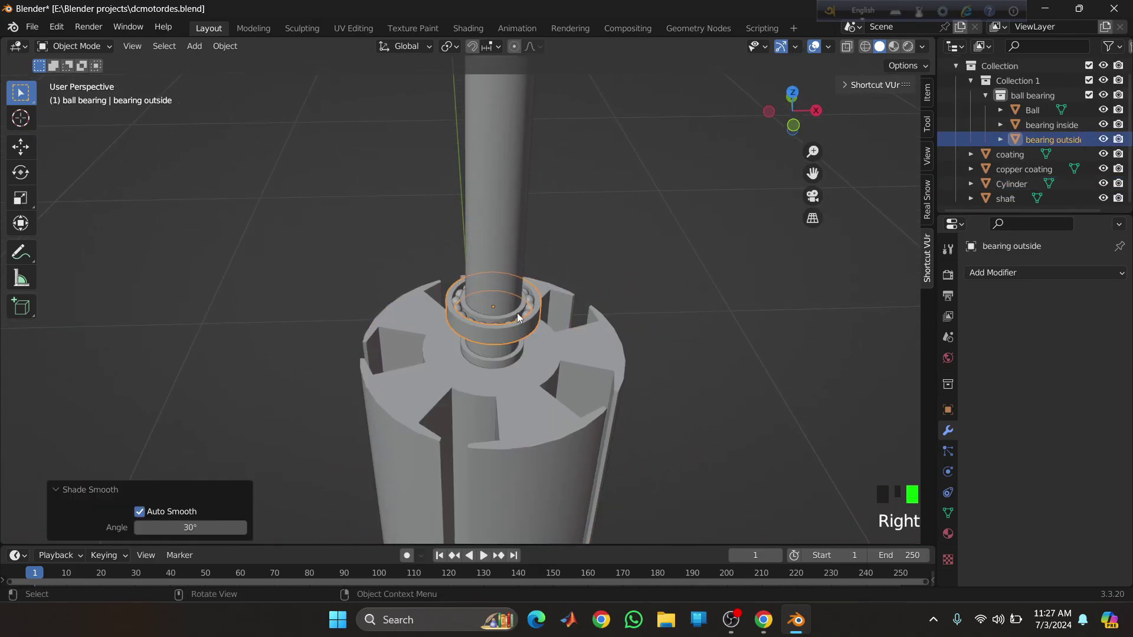
pyautogui.click(517, 312)
pyautogui.rightClick(517, 313)
pyautogui.click(518, 313)
# - Apply Shade Auto Smooth to the Ball object that forms the ring of bearing balls
pyautogui.click(524, 312)
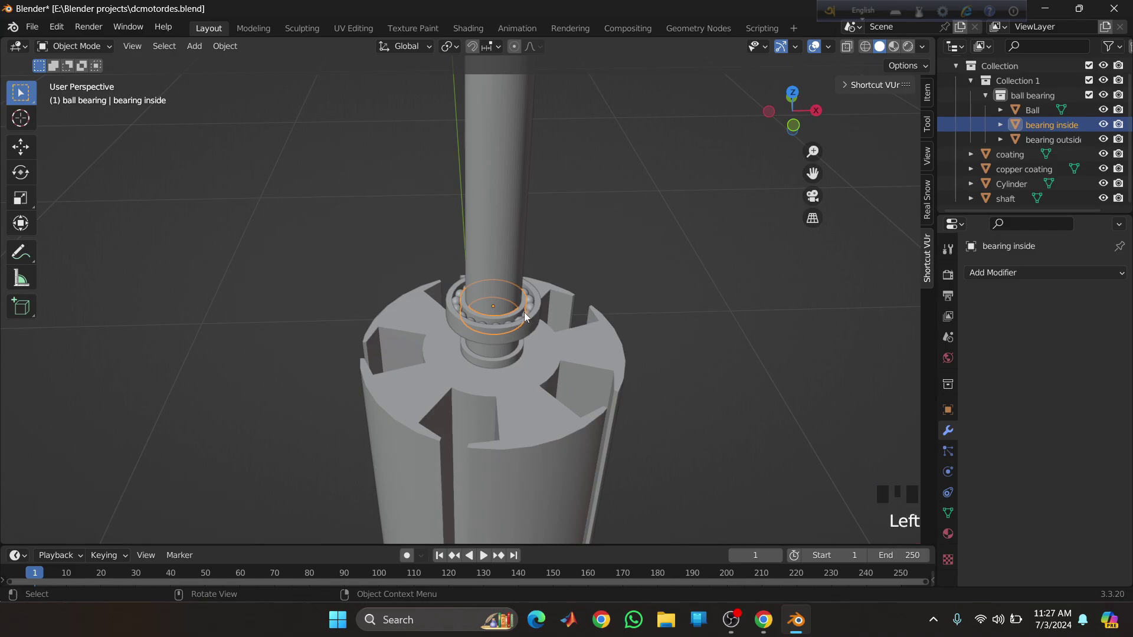
pyautogui.click(532, 307)
pyautogui.click(1031, 118)
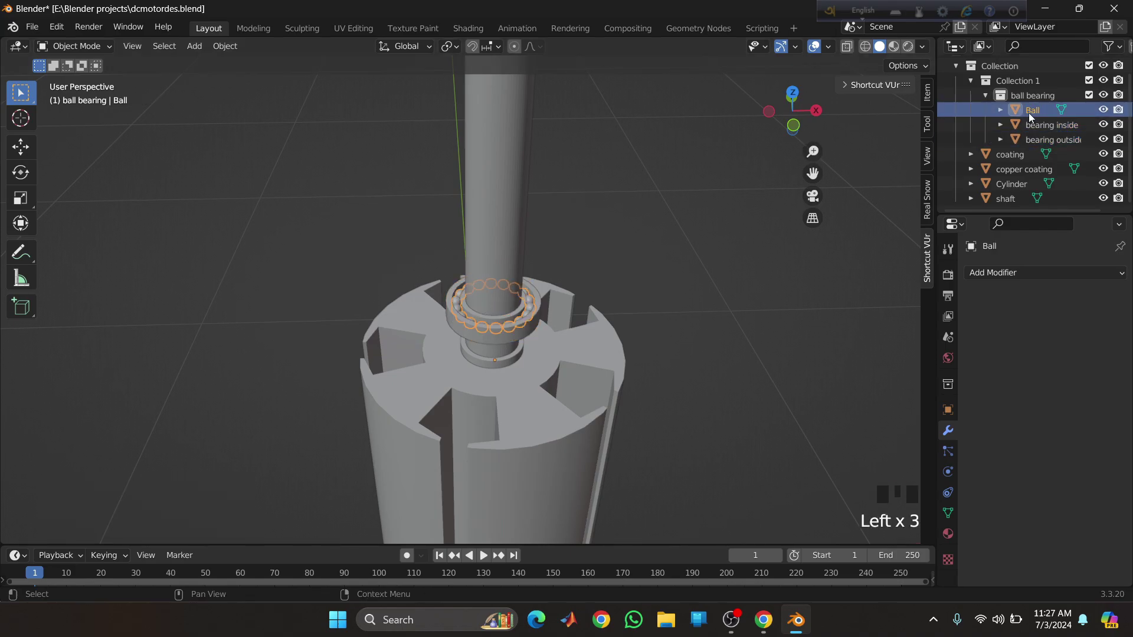
pyautogui.moveTo(588, 297); pyautogui.dragTo(589, 297, button='right')
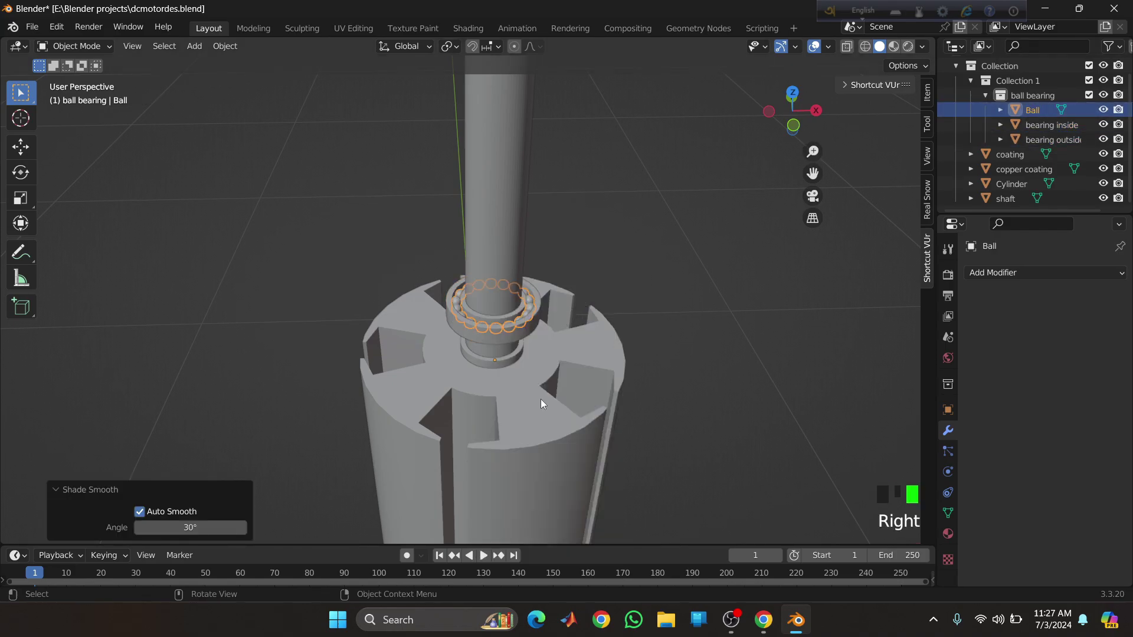
# - Apply Shade Auto Smooth to the shaft and to the coating sleeve around it
pyautogui.keyDown('shift'); pyautogui.moveTo(564, 421); pyautogui.dragTo(516, 188, button='middle'); pyautogui.keyUp('shift')
pyautogui.click(515, 187)
pyautogui.rightClick(509, 168)
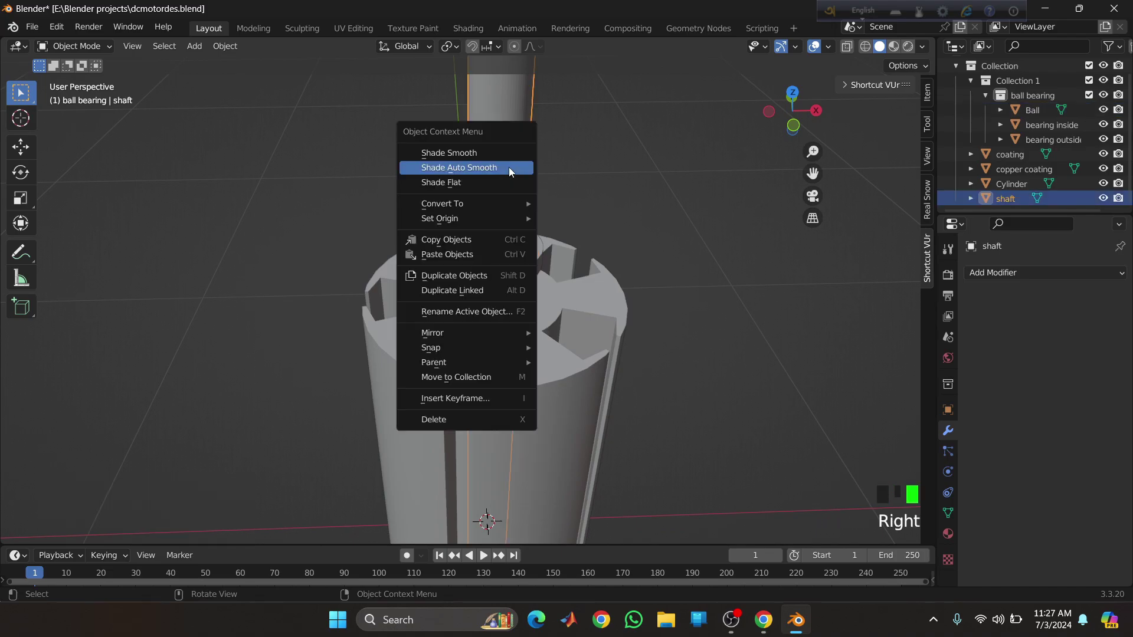
pyautogui.click(509, 168)
pyautogui.click(505, 307)
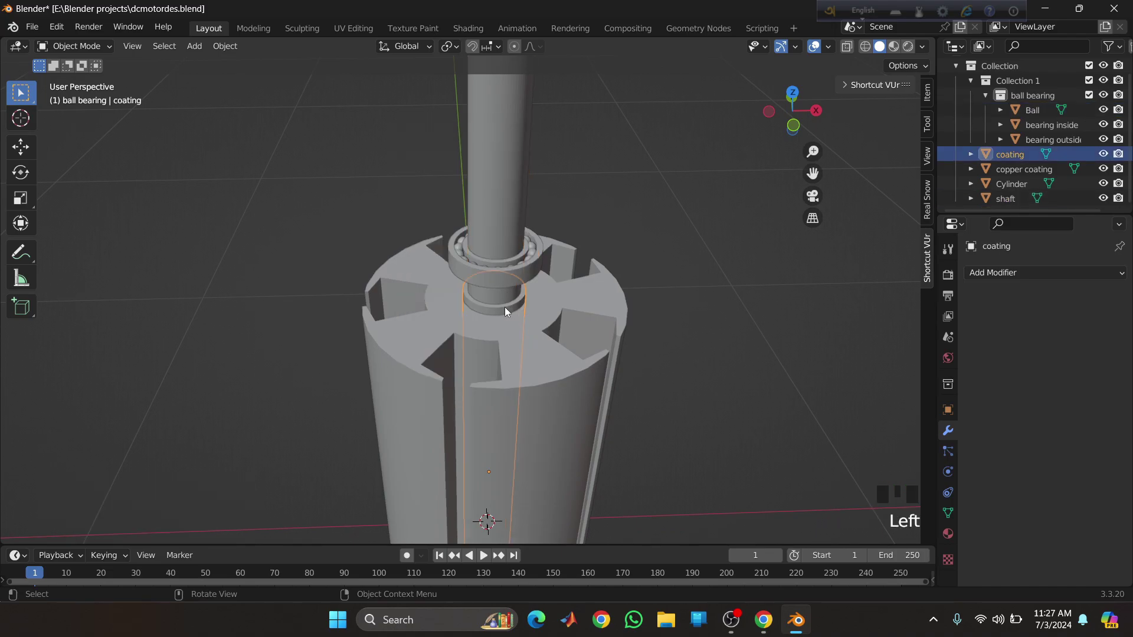
pyautogui.rightClick(505, 307)
pyautogui.click(504, 307)
# - Apply Shade Auto Smooth to the segmented copper coating on the shaft below the rotor core
pyautogui.keyDown('shift'); pyautogui.moveTo(543, 357); pyautogui.dragTo(549, 92, button='middle'); pyautogui.keyUp('shift')
pyautogui.click(473, 365)
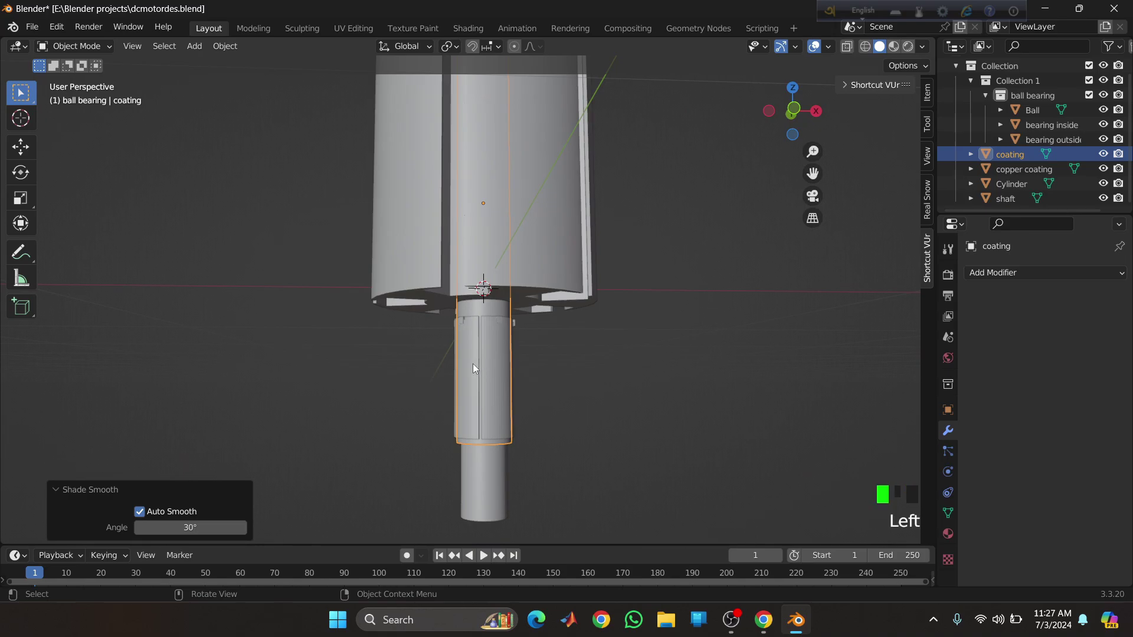
pyautogui.moveTo(472, 364); pyautogui.dragTo(521, 373, button='middle')
pyautogui.moveTo(443, 380)
pyautogui.mouseDown(button='middle')
pyautogui.moveTo(453, 389)
pyautogui.moveTo(437, 377)
pyautogui.mouseUp(button='middle')
pyautogui.rightClick(437, 372)
pyautogui.click(435, 333)
pyautogui.scroll(3, 436, 334)
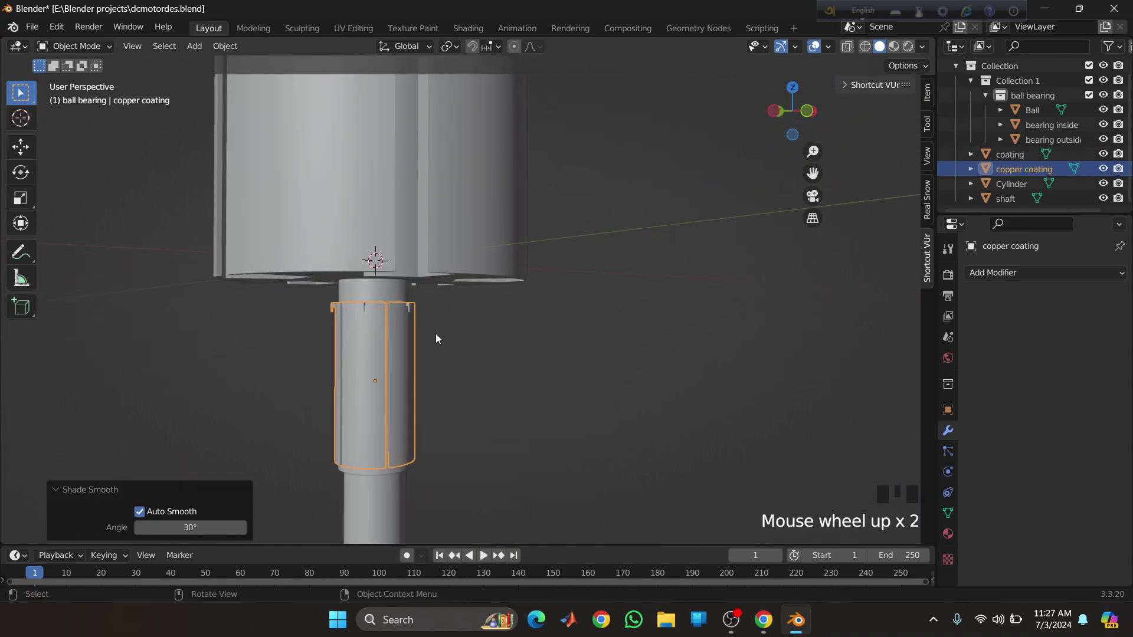
pyautogui.keyDown('shift'); pyautogui.moveTo(436, 327); pyautogui.dragTo(543, 258, button='middle'); pyautogui.keyUp('shift')
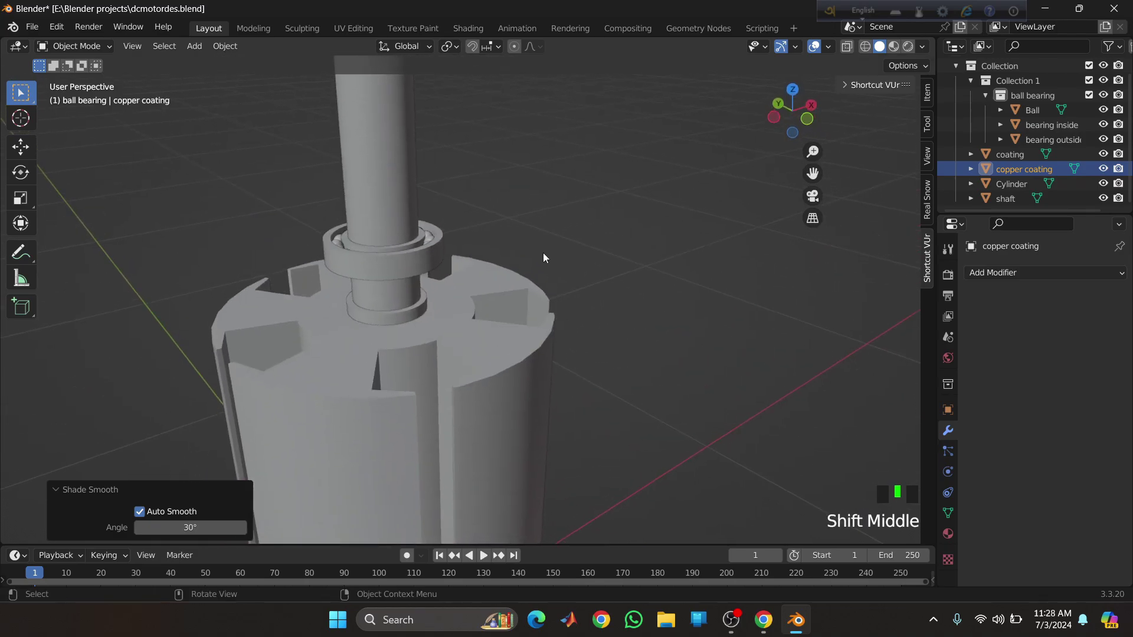
# - Create a new nested collection inside Collection 1 and rename it "Rotor"
pyautogui.click(1003, 79)
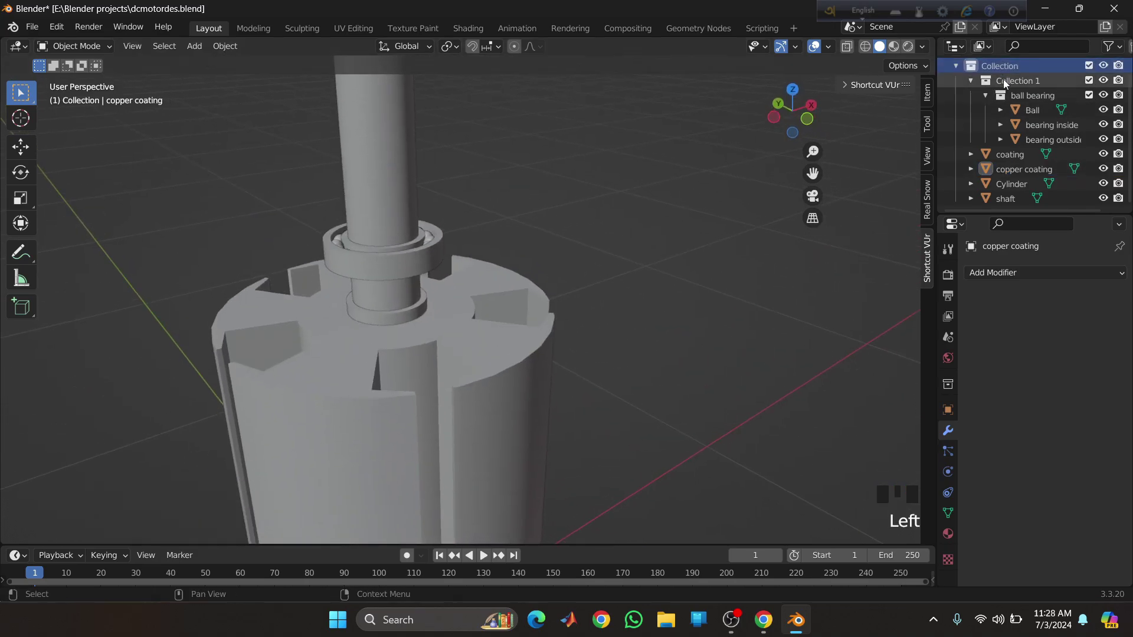
pyautogui.rightClick(1003, 80)
pyautogui.click(974, 76)
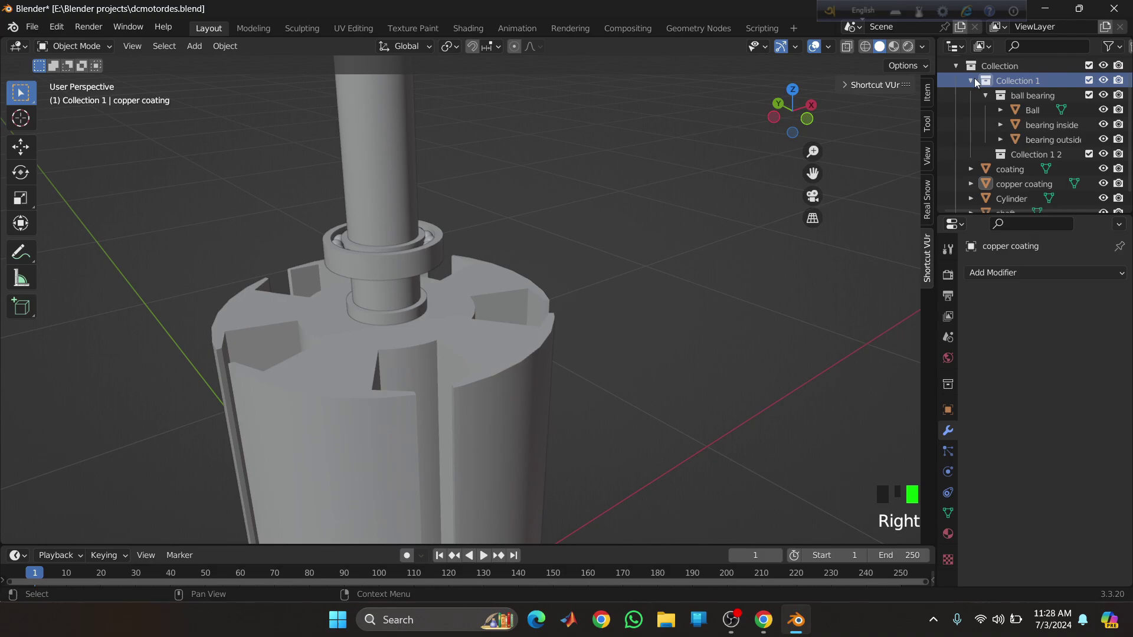
pyautogui.click(1011, 152)
pyautogui.doubleClick(1011, 152)
pyautogui.write('Ro')
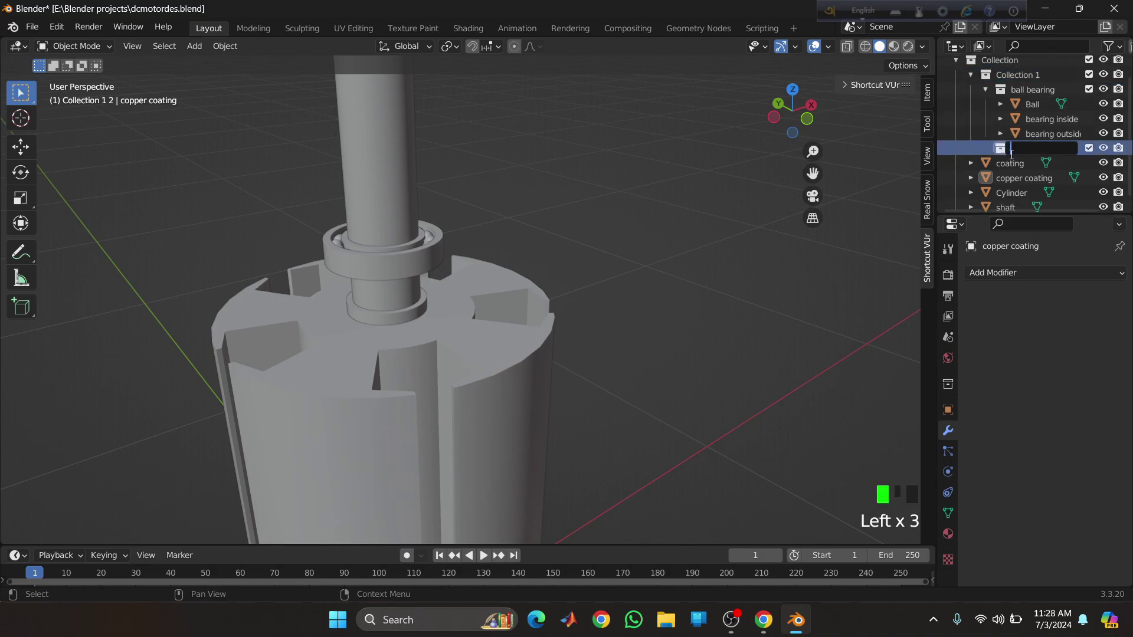
pyautogui.write('++')
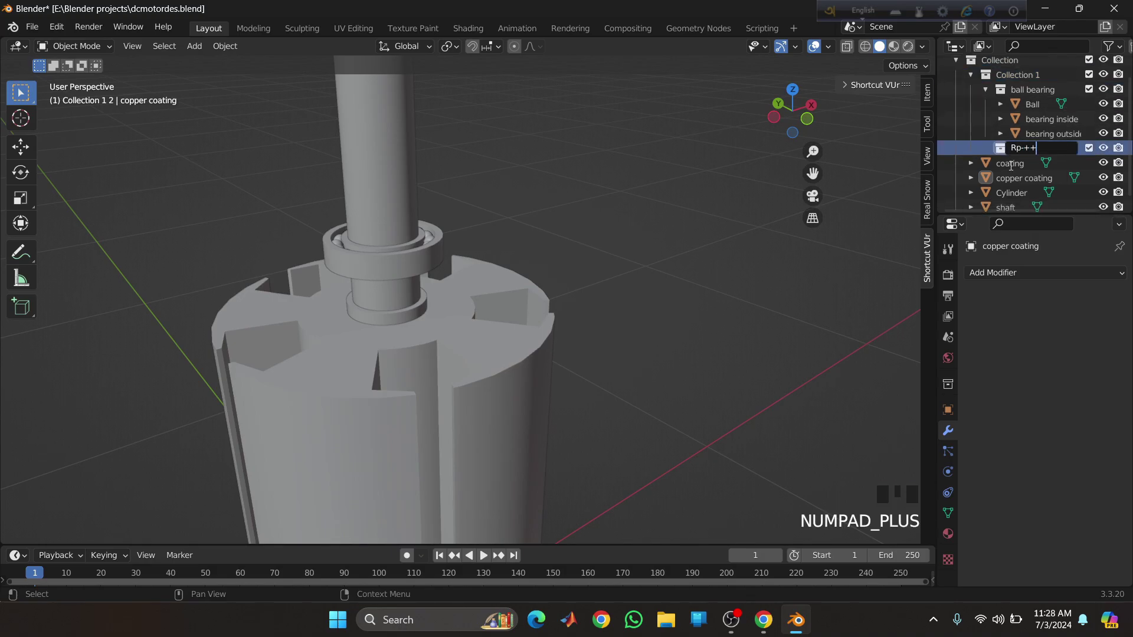
pyautogui.press('BackSpace')
pyautogui.press('BackSpace')
pyautogui.press('BackSpace')
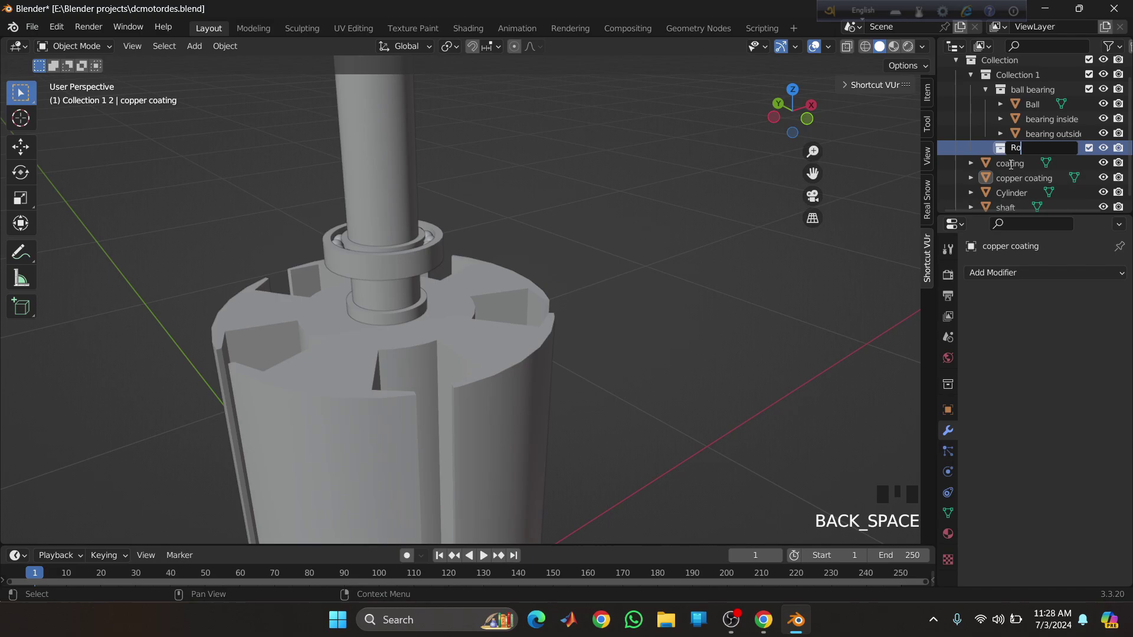
pyautogui.write('otor')
pyautogui.press('Return')
# - Move the coating, copper coating, Cylinder and shaft objects into the Rotor collection
pyautogui.moveTo(1015, 166)
pyautogui.mouseDown()
pyautogui.moveTo(1015, 148)
pyautogui.moveTo(1017, 187)
pyautogui.moveTo(1036, 163)
pyautogui.mouseUp()
pyautogui.moveTo(1028, 203); pyautogui.dragTo(1032, 169)
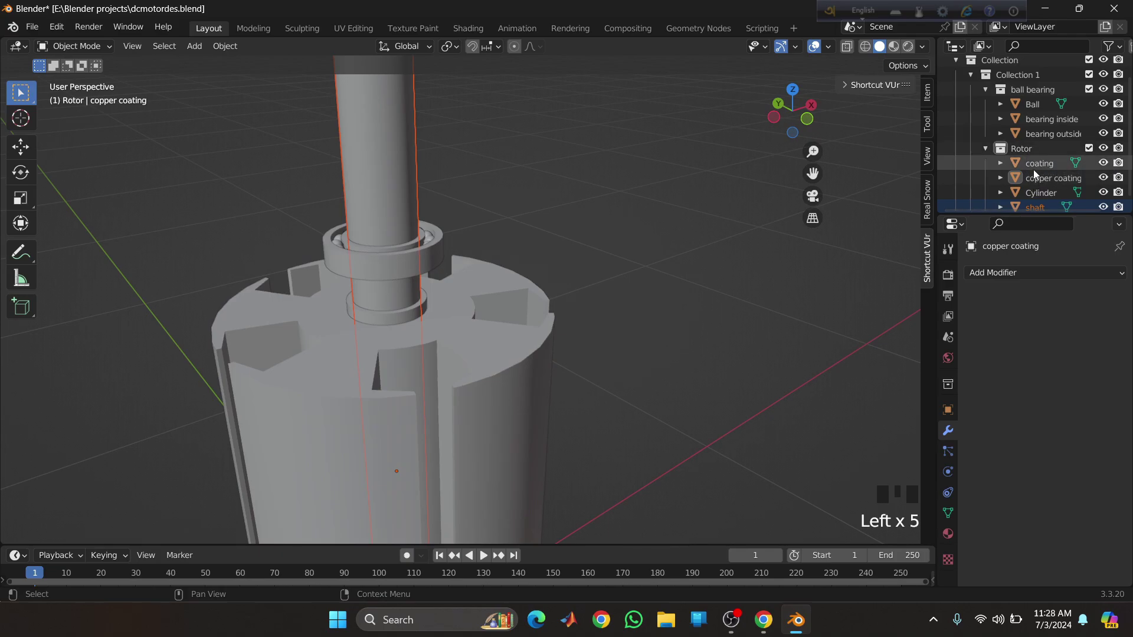
pyautogui.scroll(-2, 1018, 177)
pyautogui.scroll(-6, 518, 369)
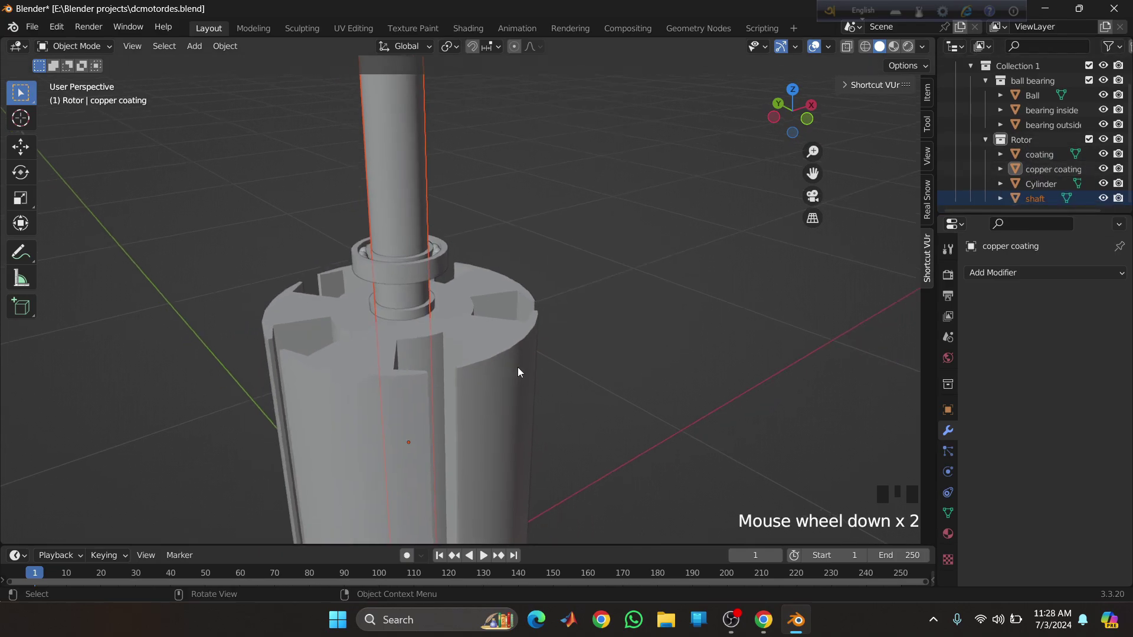